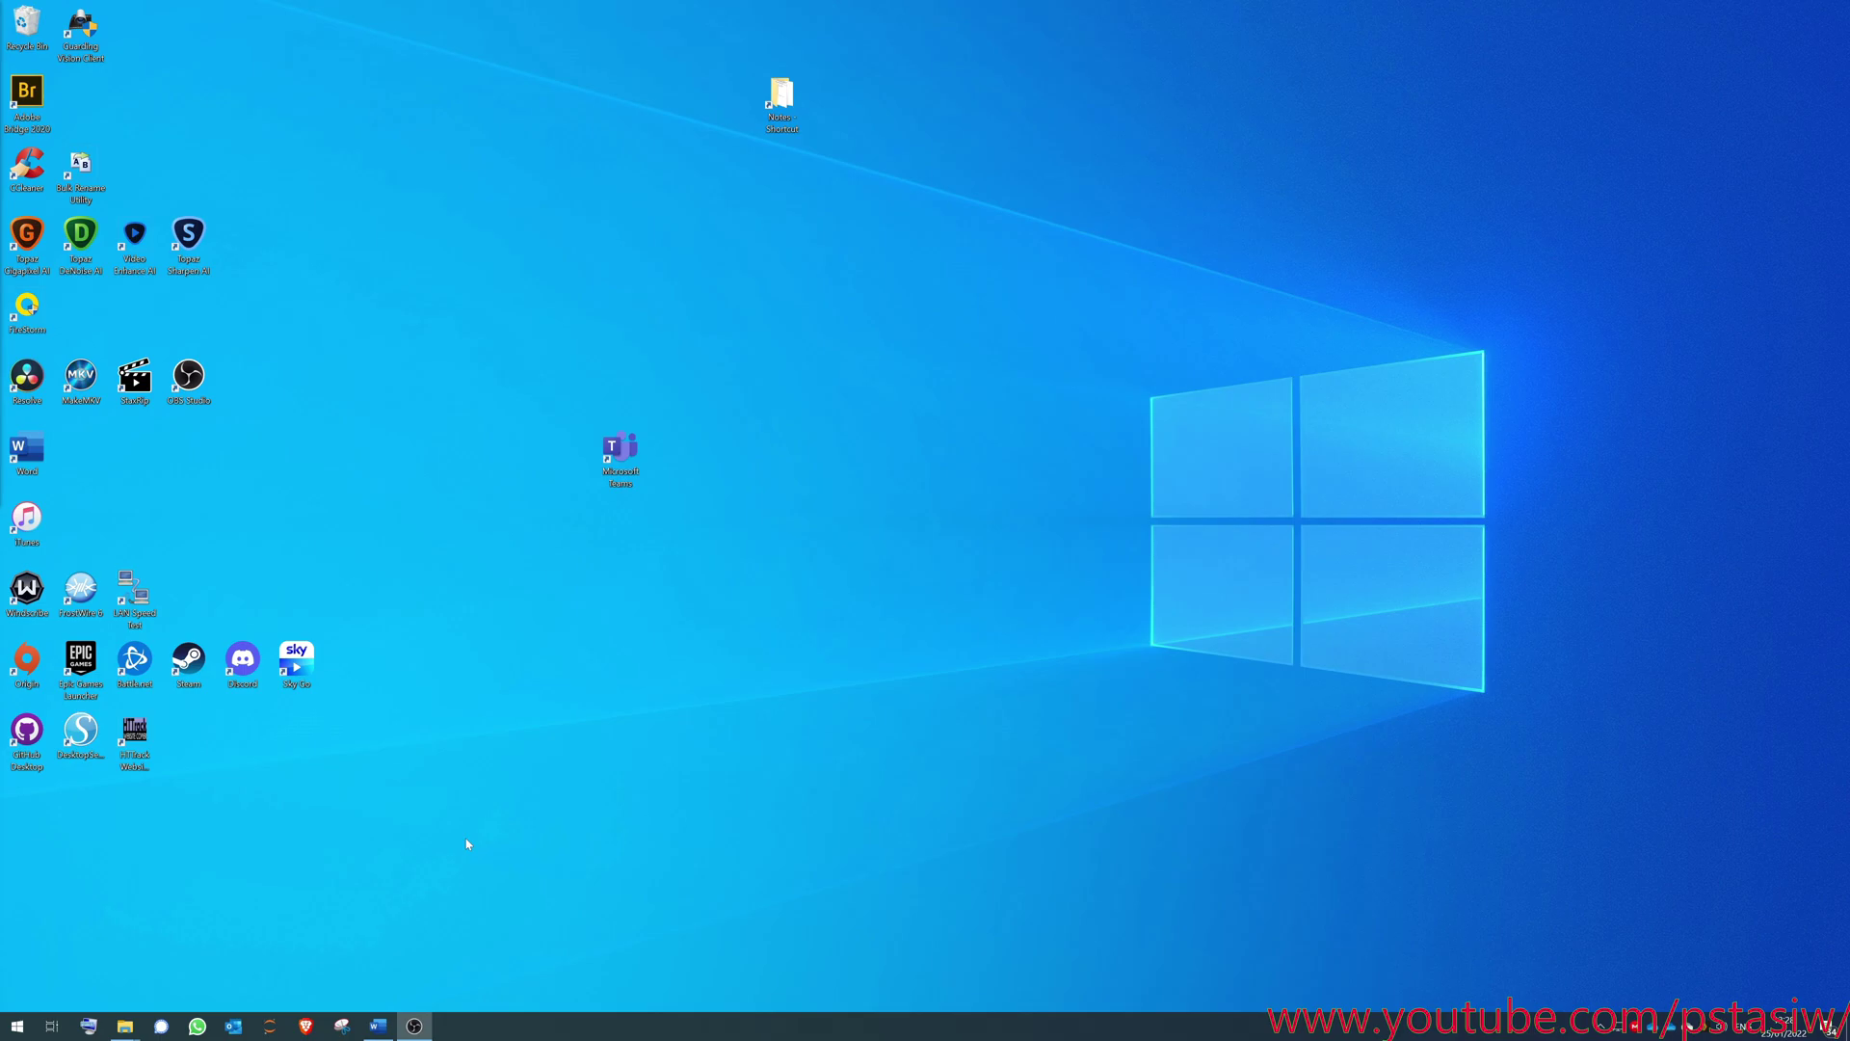
- Search 'hostinger' in the browser and open Hostinger's free domain page
left_click(306, 1026)
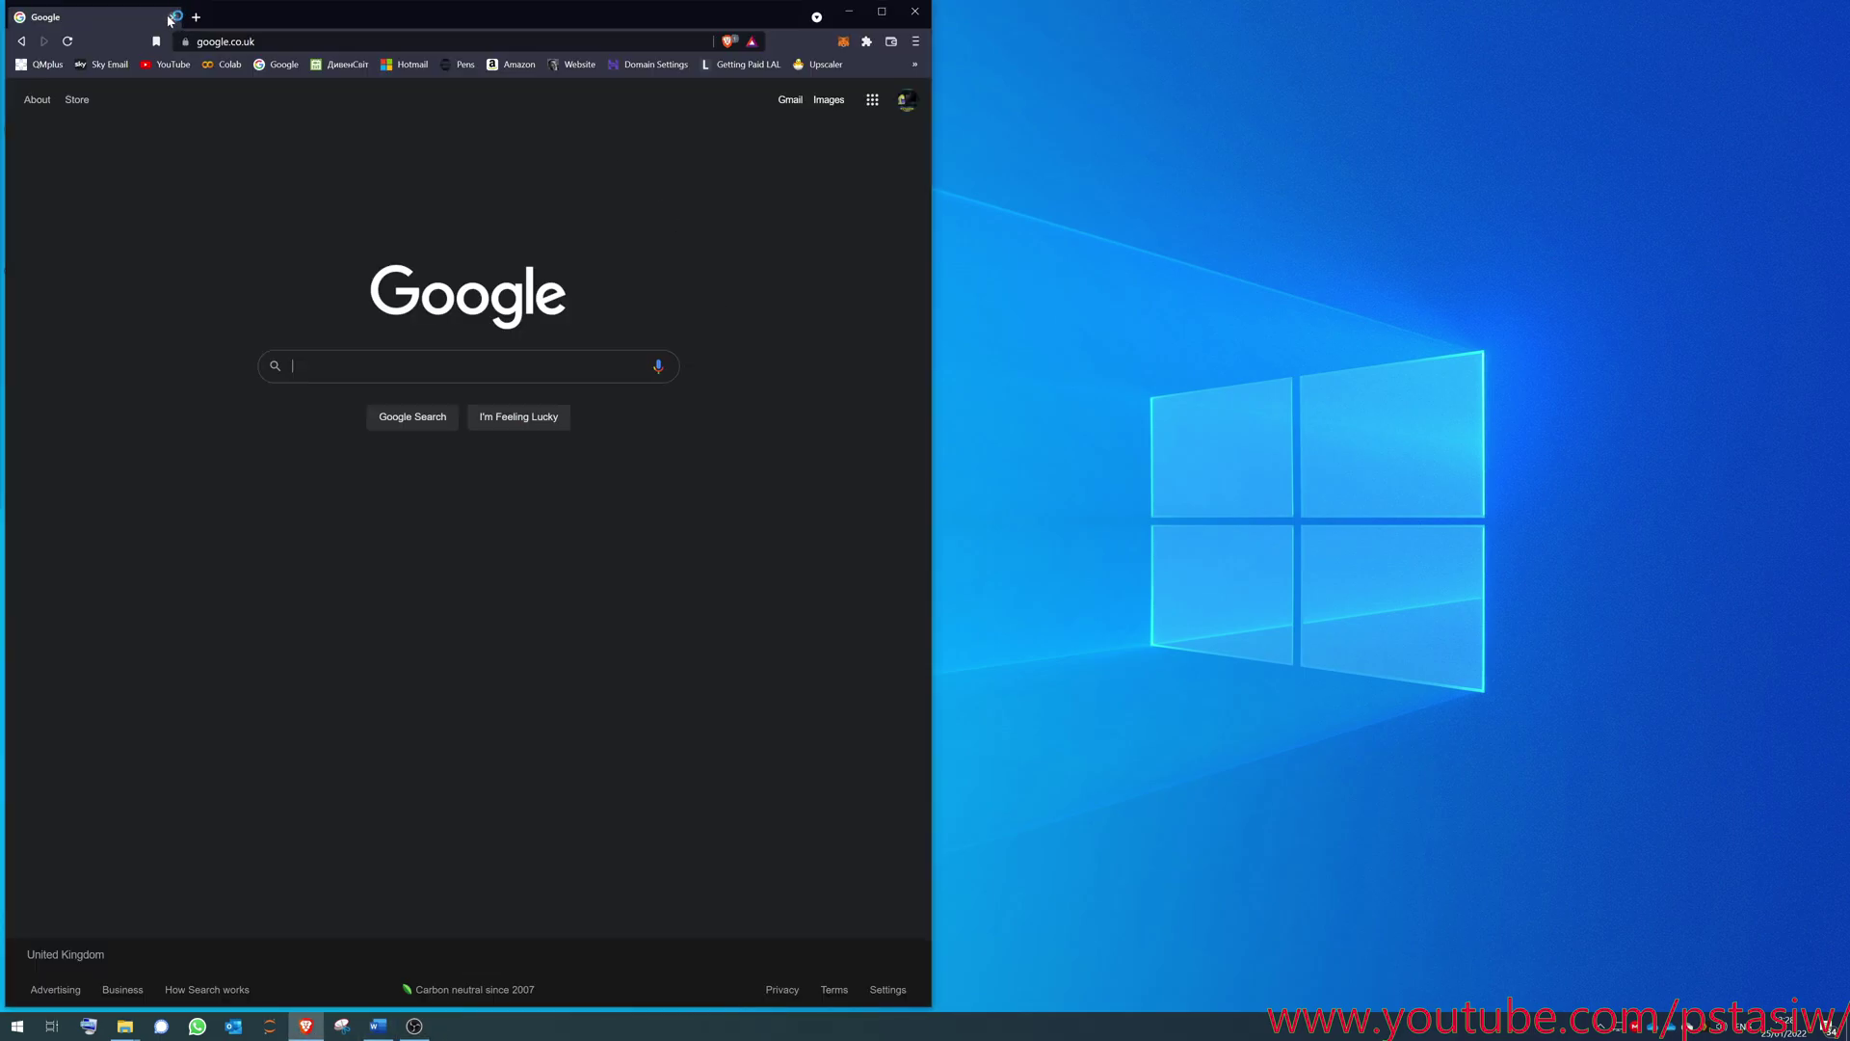
key("ctrl+l")
type("hostinger")
key("Return")
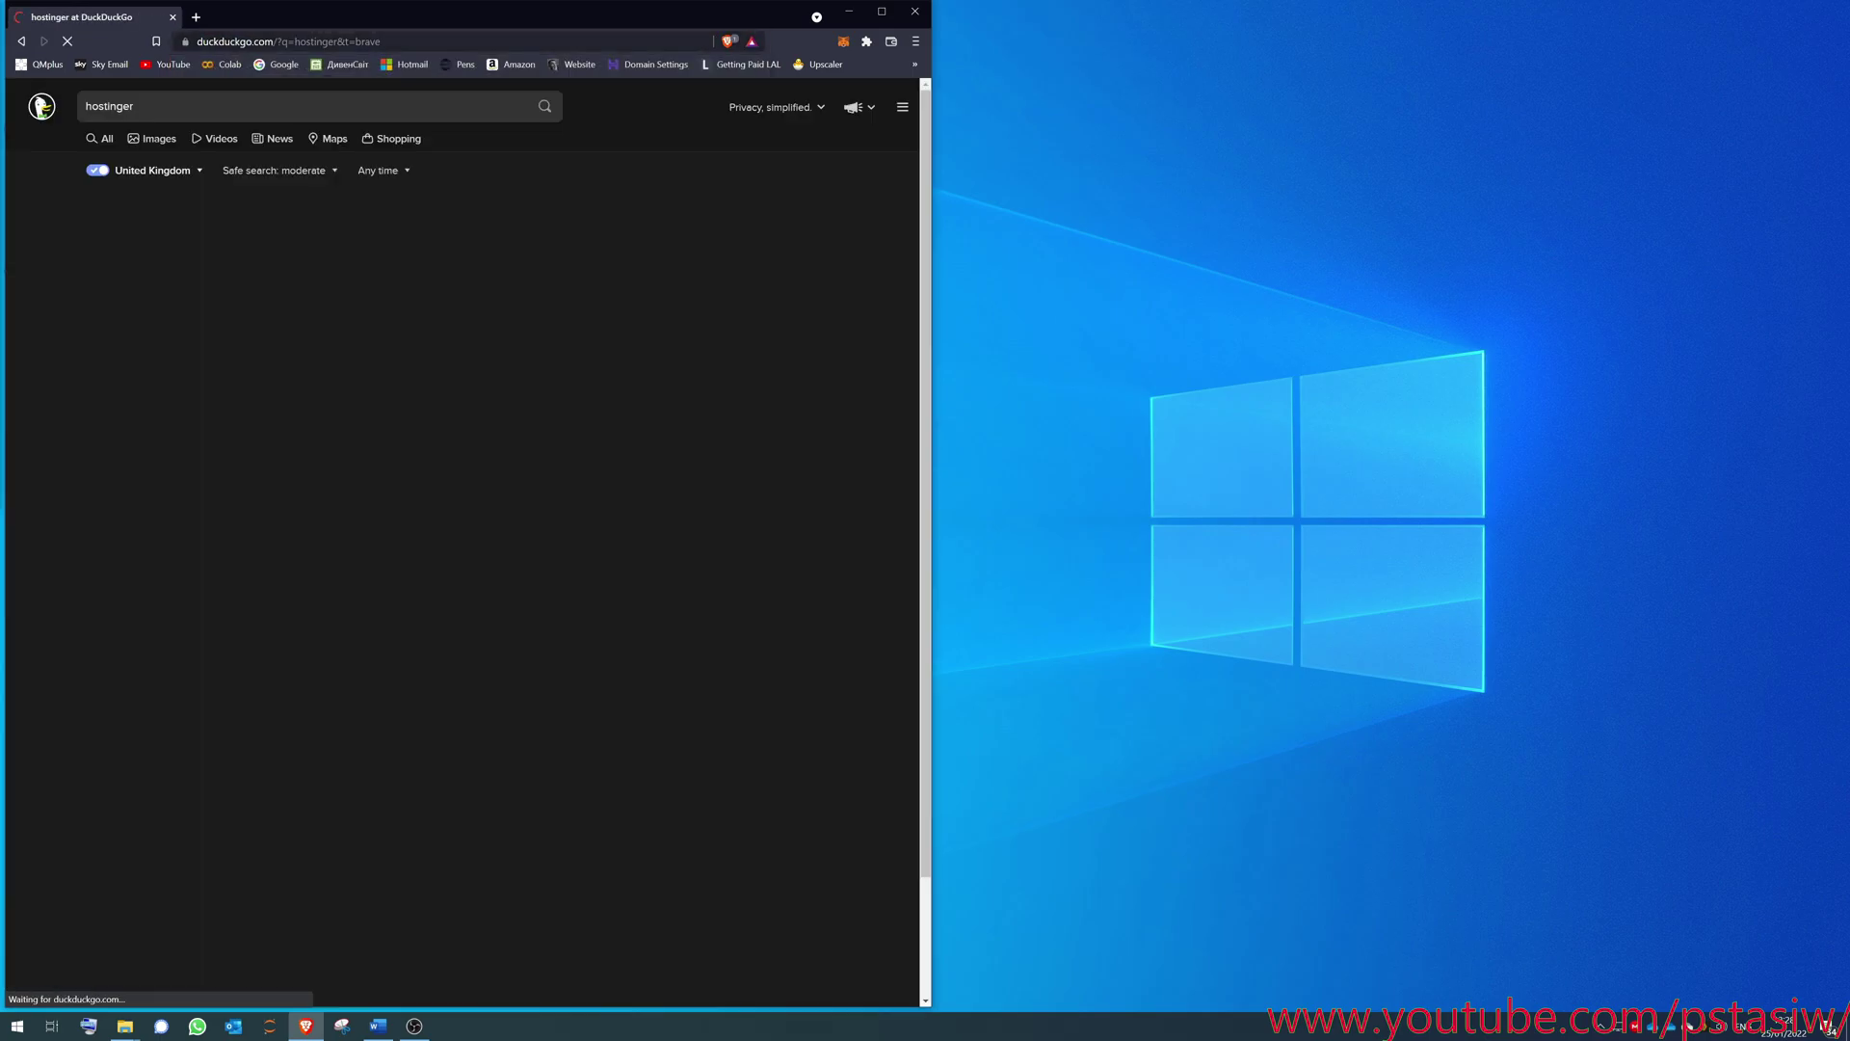
left_click(128, 482)
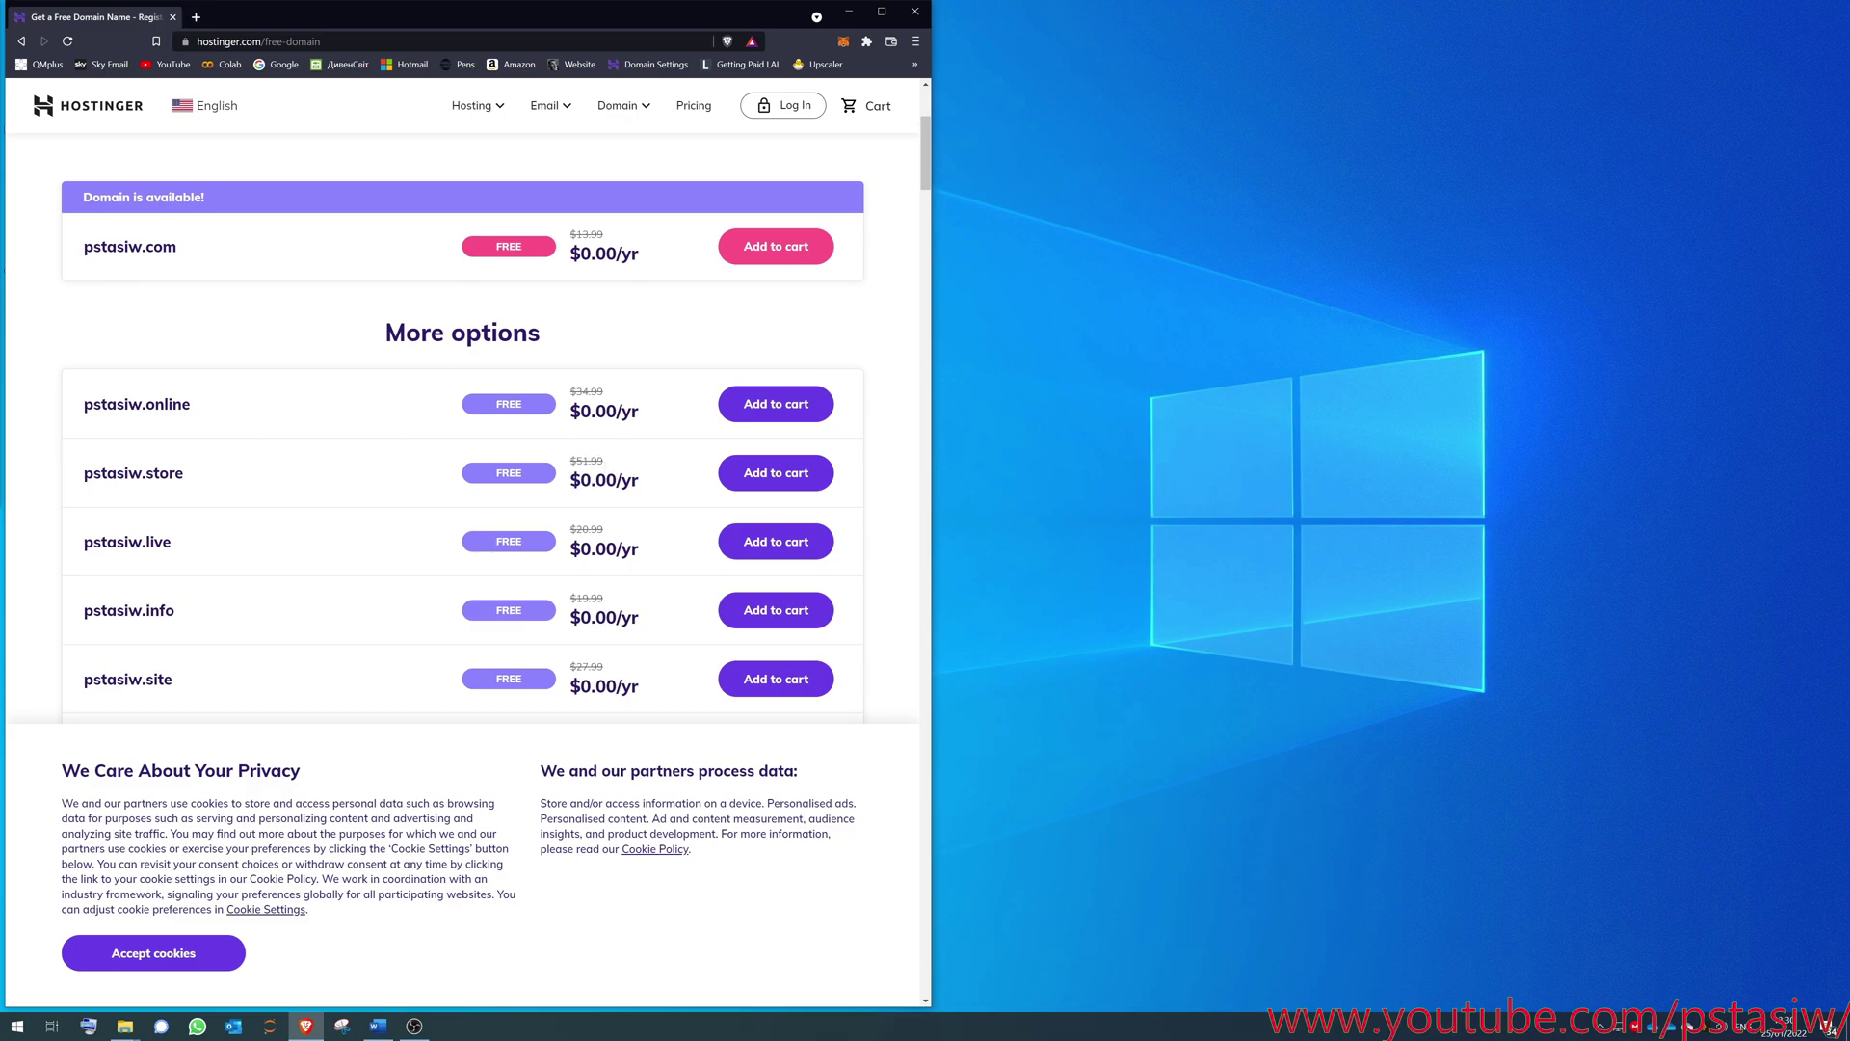
- Review the free pstasiw extensions listed, such as .online, .store, .net and .fun
left_click_drag(195, 409, 133, 405)
left_click_drag(196, 480, 141, 474)
left_click(476, 645)
scroll(476, 645, "down", 3)
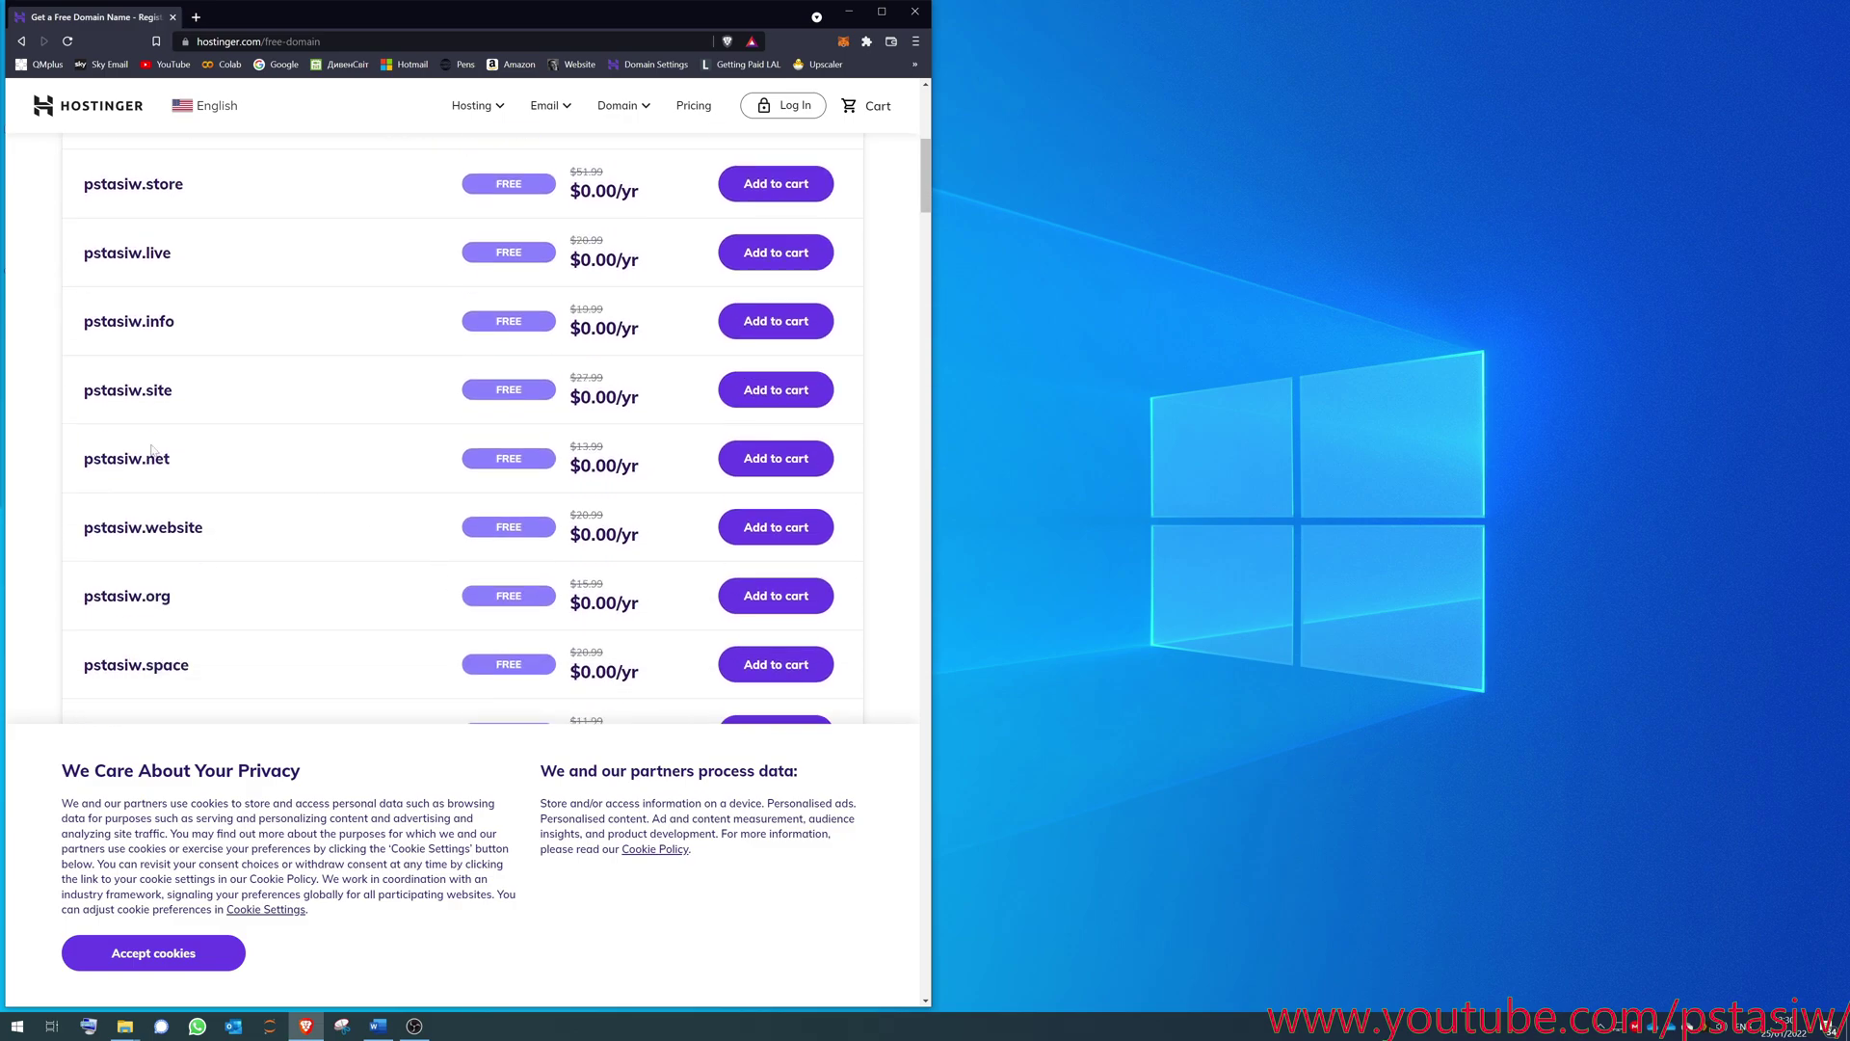
scroll(180, 332, "down", 2)
left_click_drag(175, 315, 151, 314)
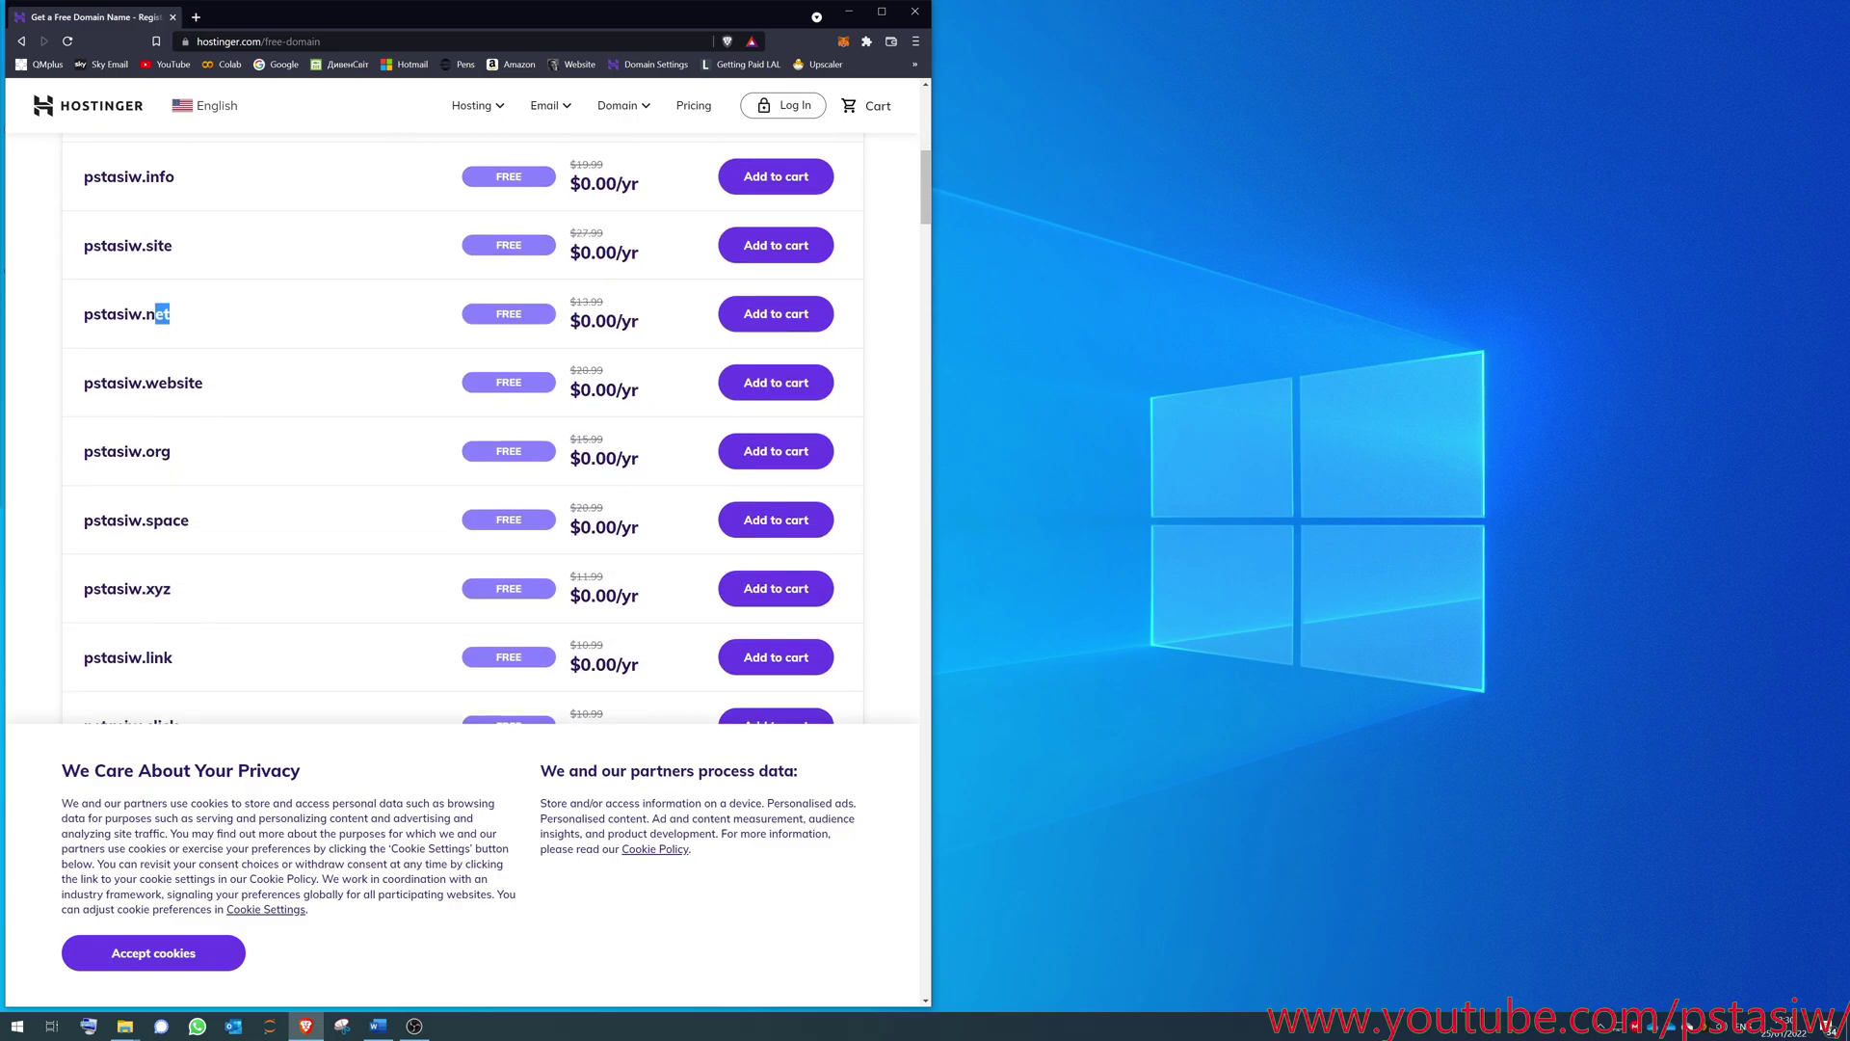
left_click(231, 414)
scroll(236, 417, "down", 1)
scroll(236, 416, "down", 2)
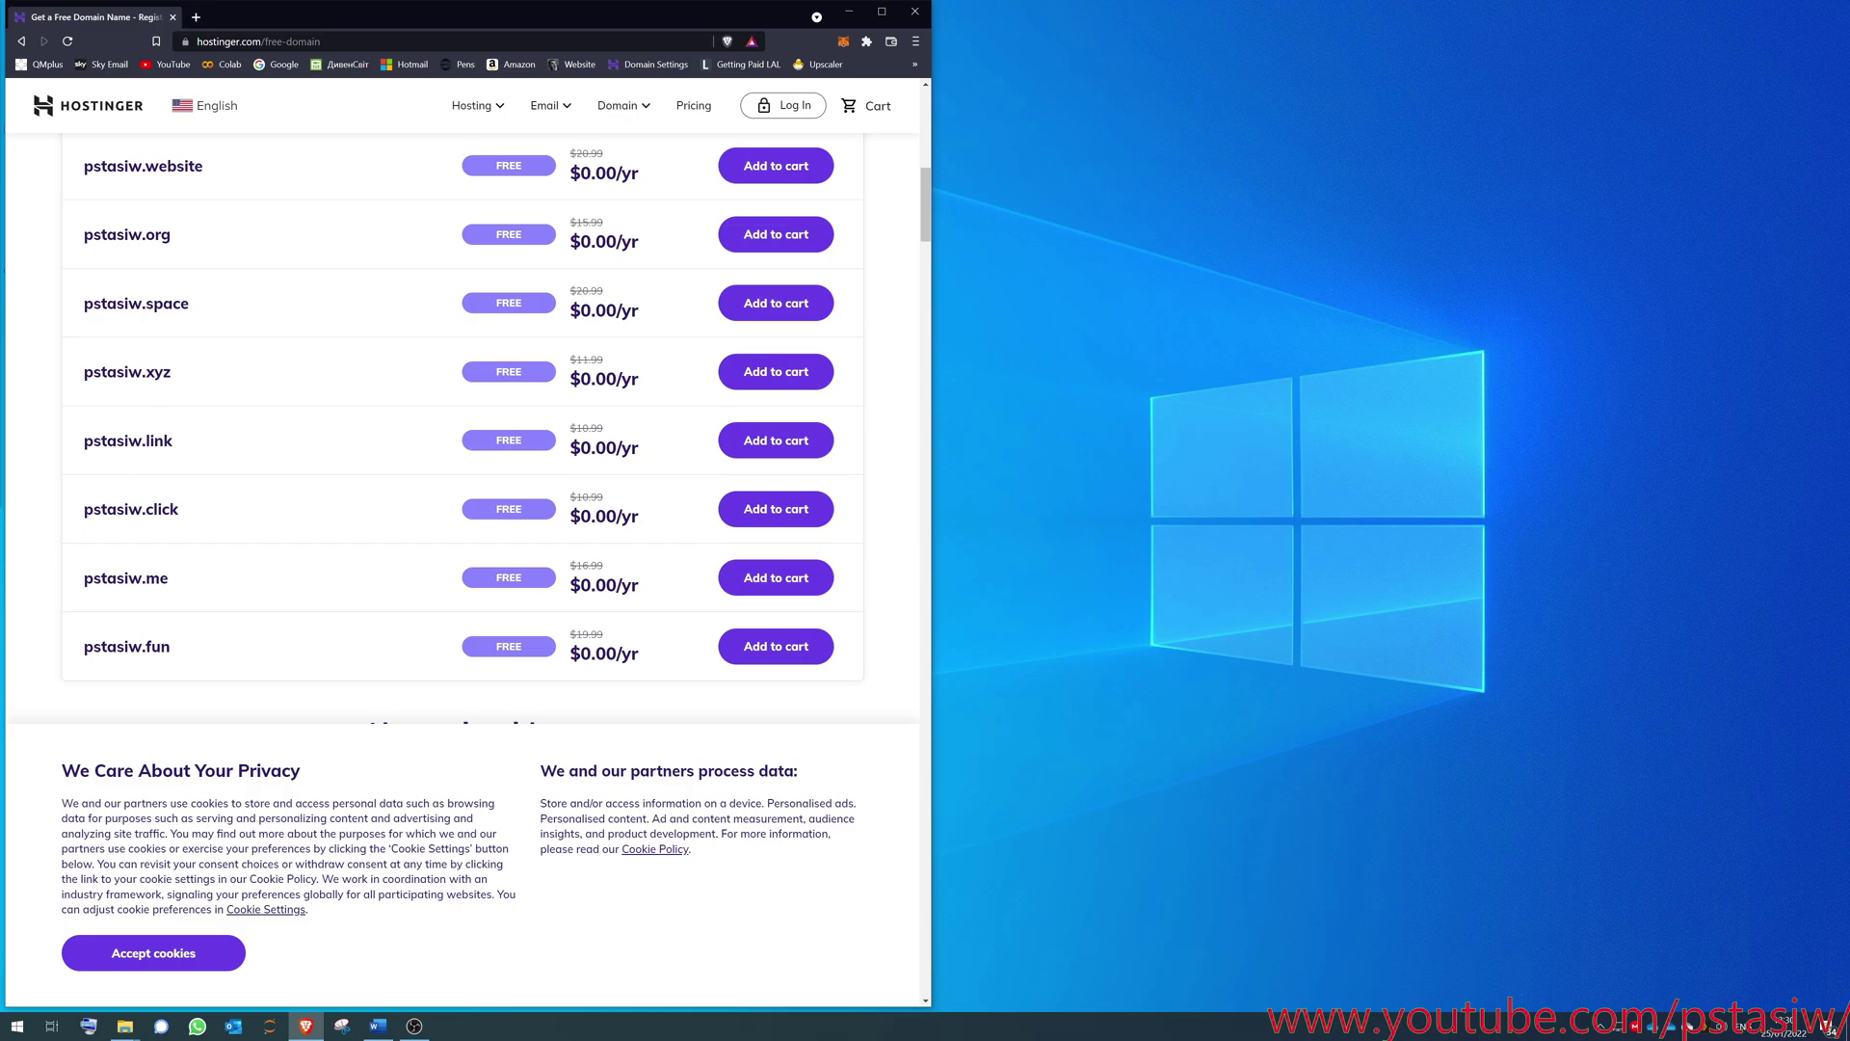
left_click_drag(175, 651, 143, 648)
left_click(253, 579)
scroll(621, 616, "up", 5)
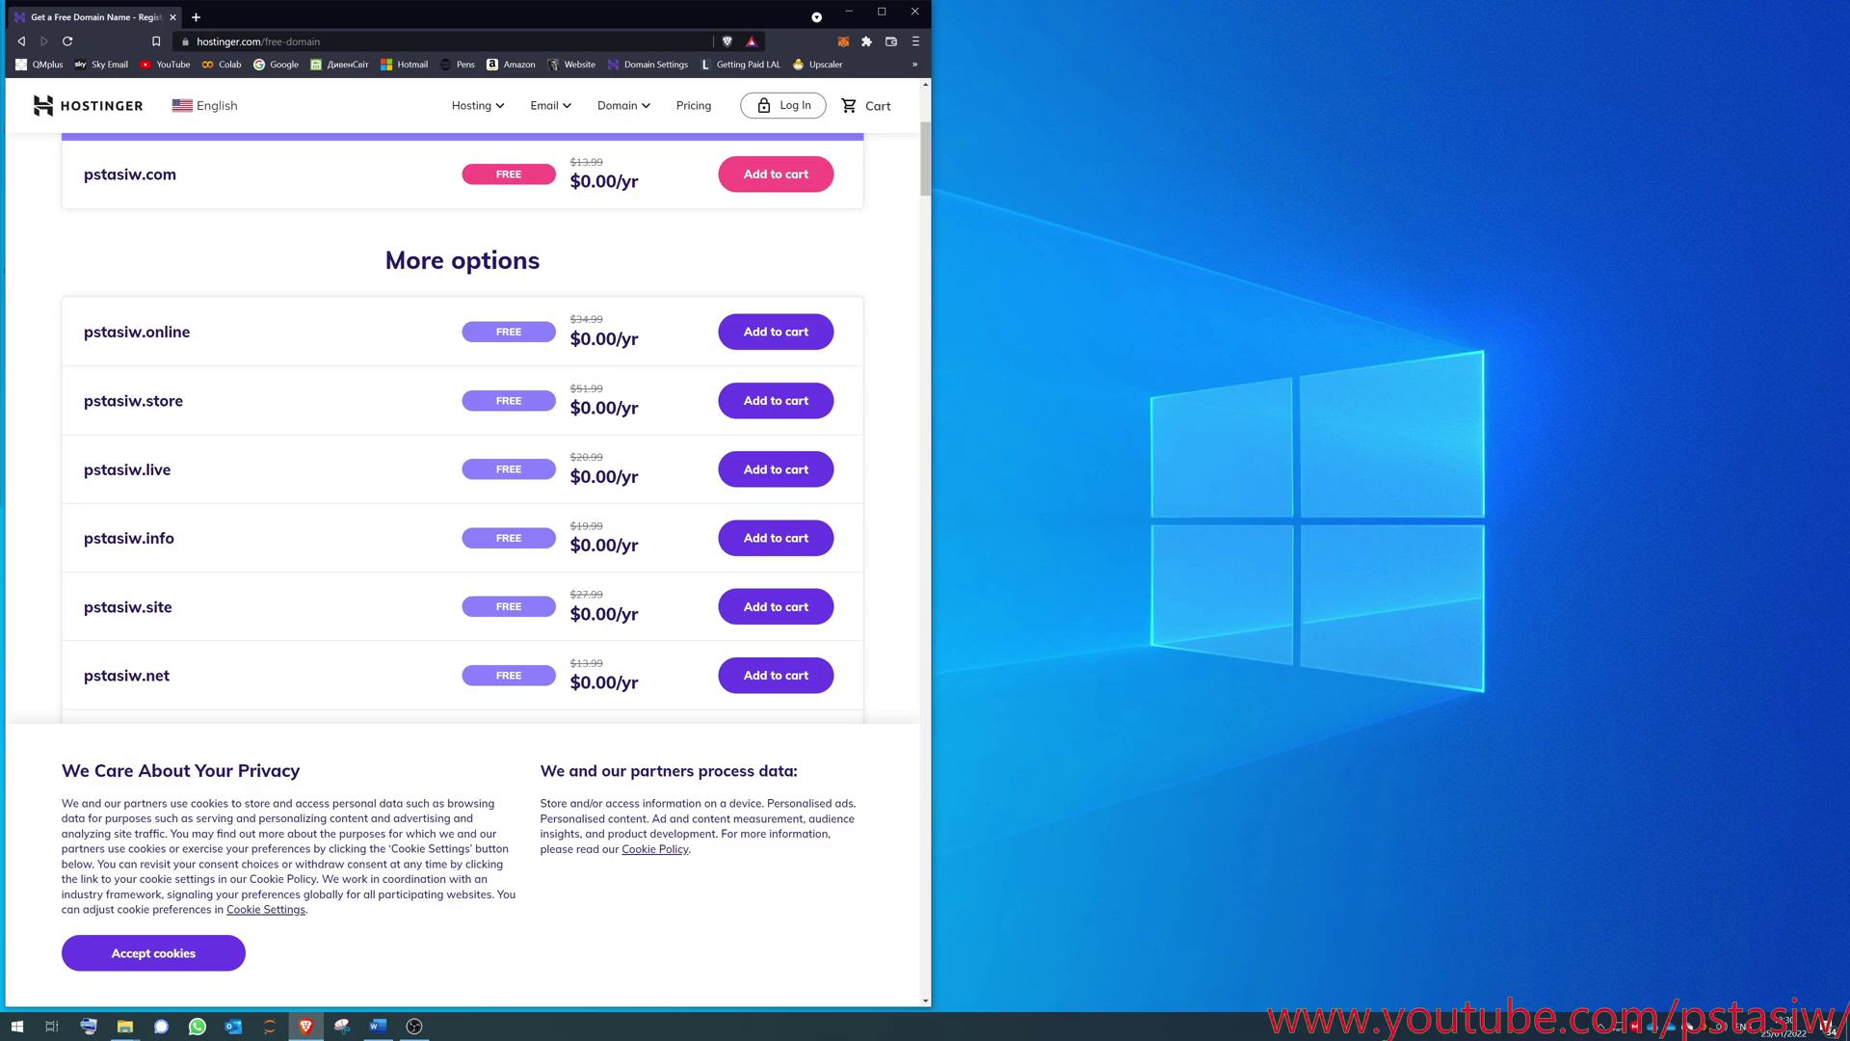
scroll(529, 401, "up", 3)
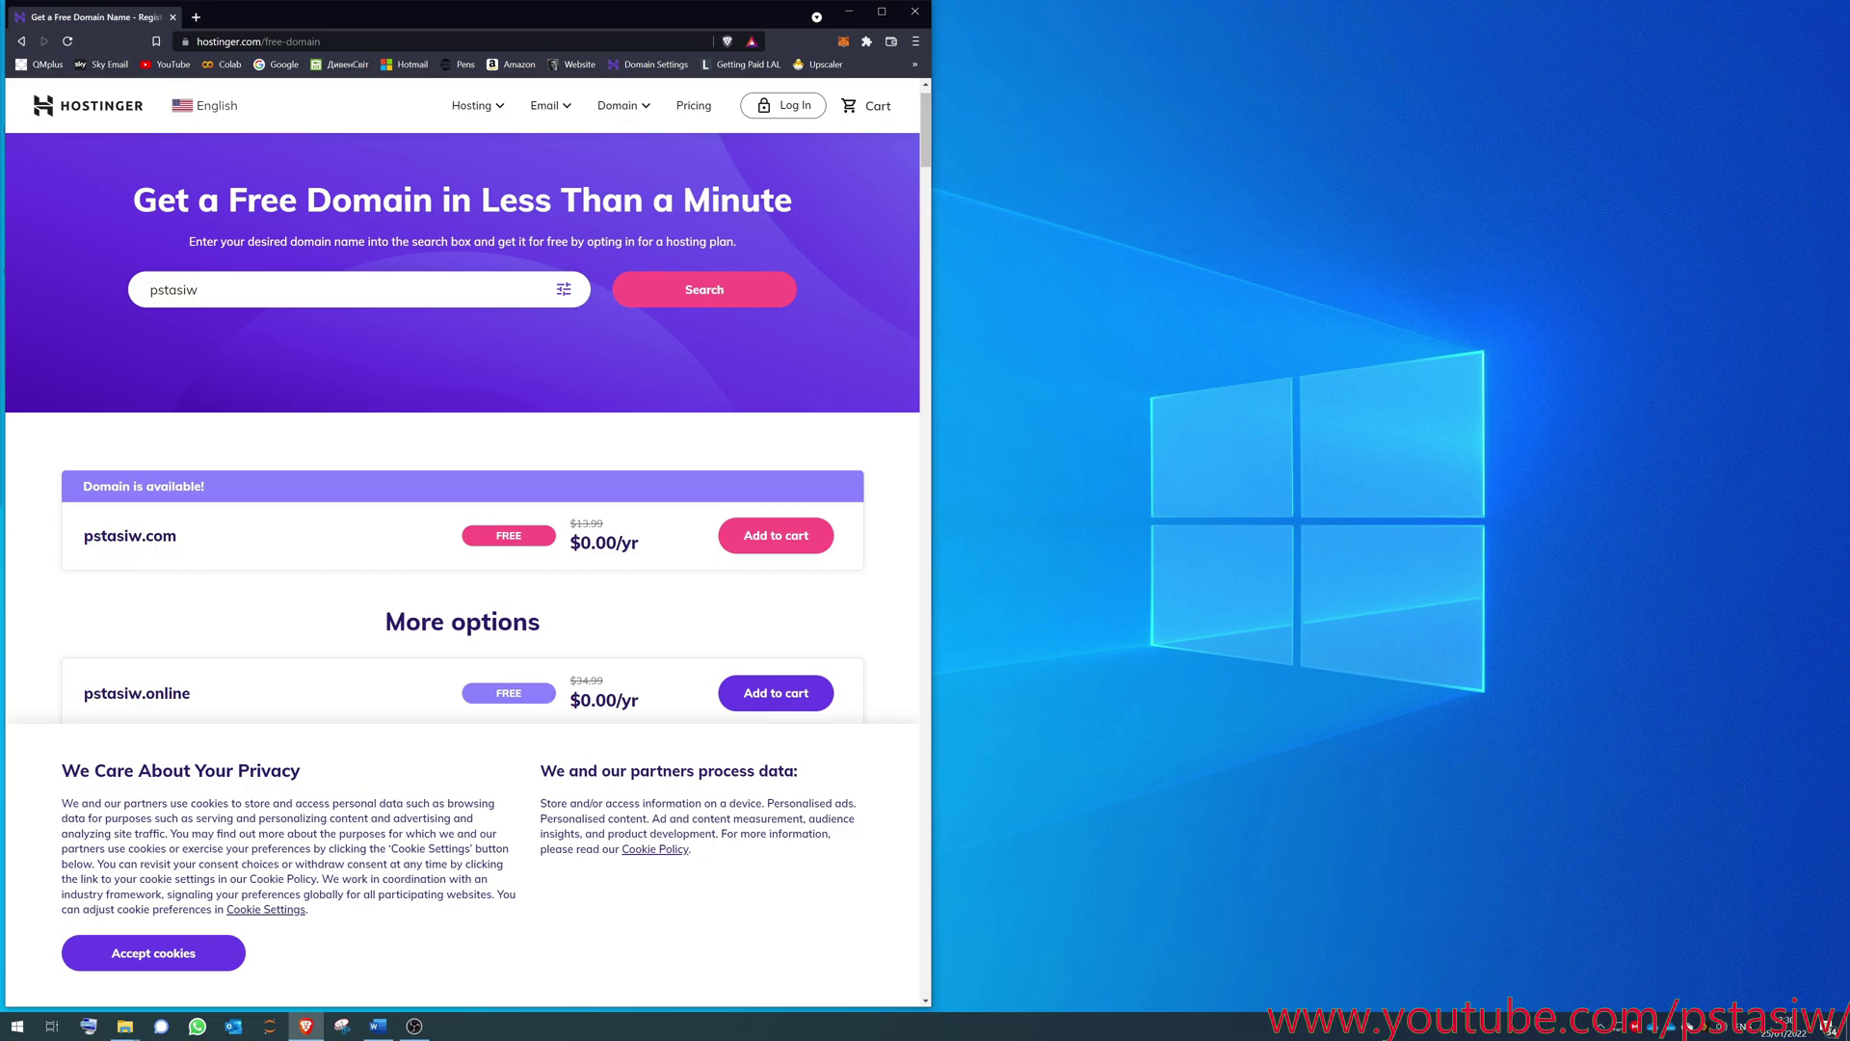
- Switch to the ServerPress DesktopServer page and look over its content
key("alt+Tab")
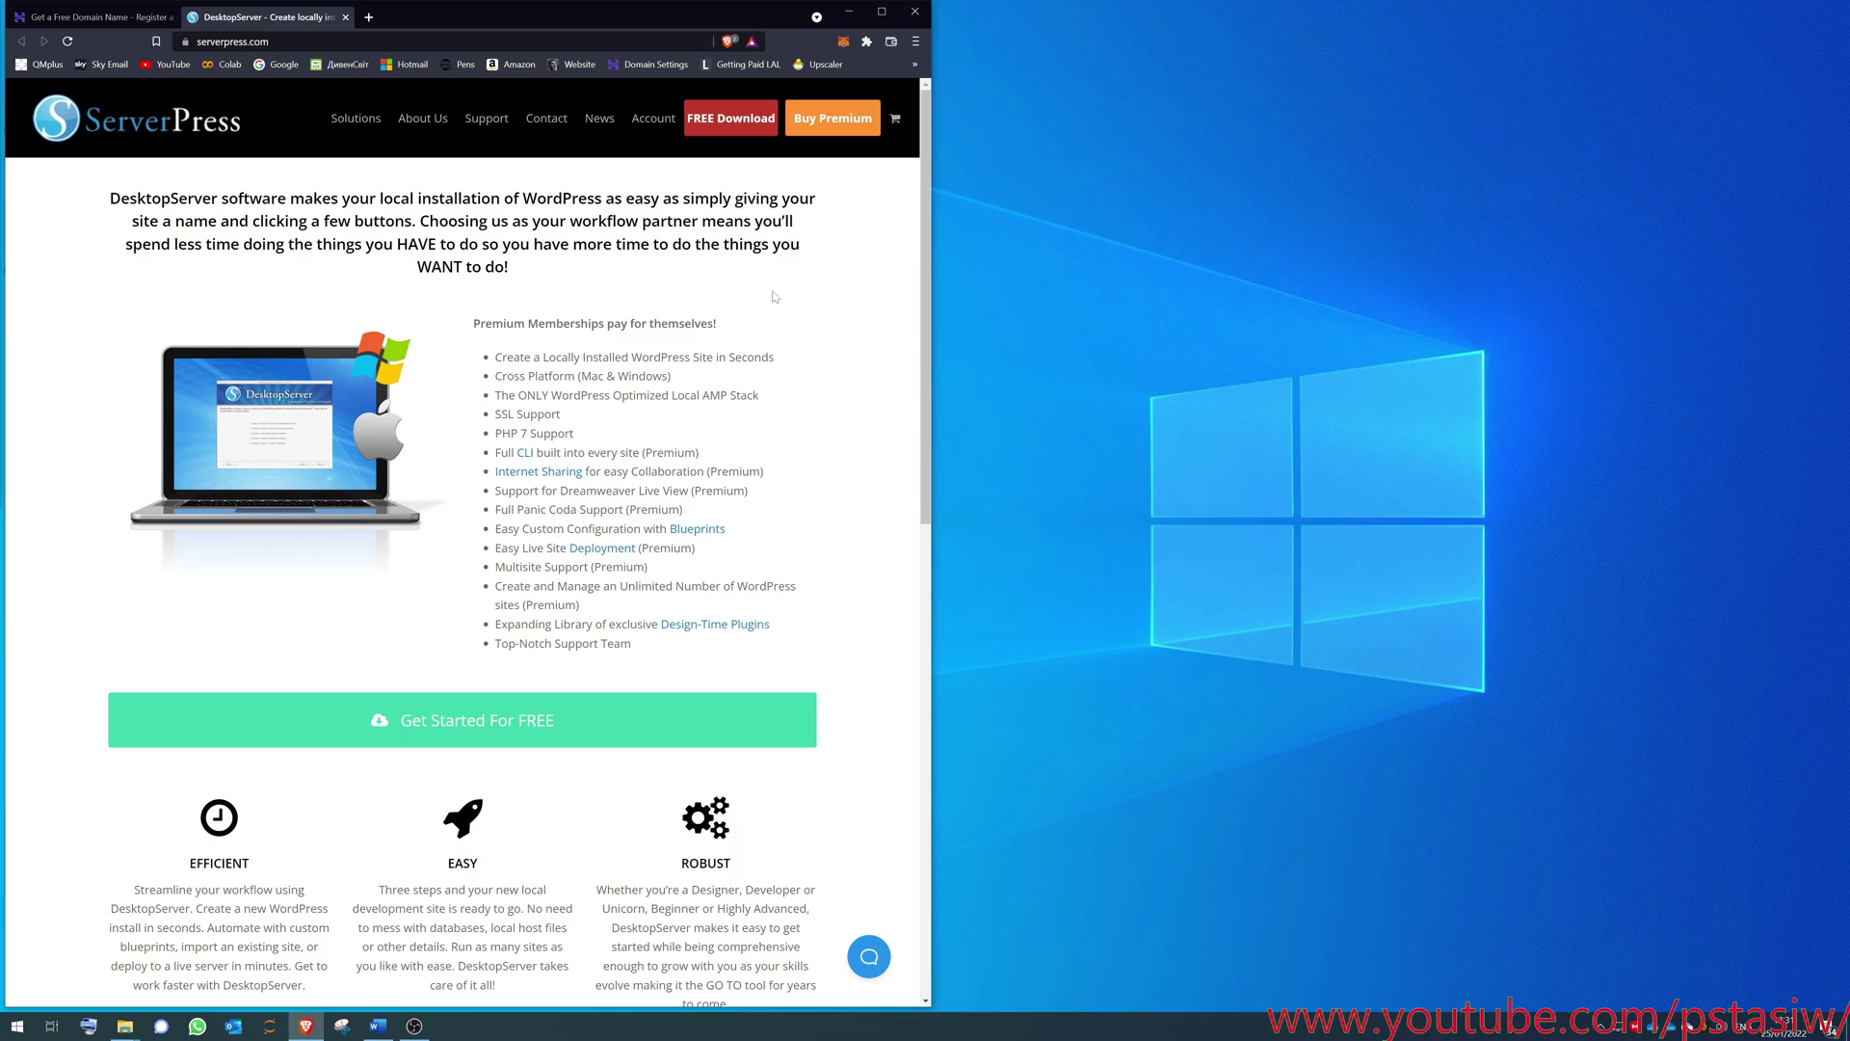
scroll(442, 687, "down", 1)
scroll(691, 172, "up", 1)
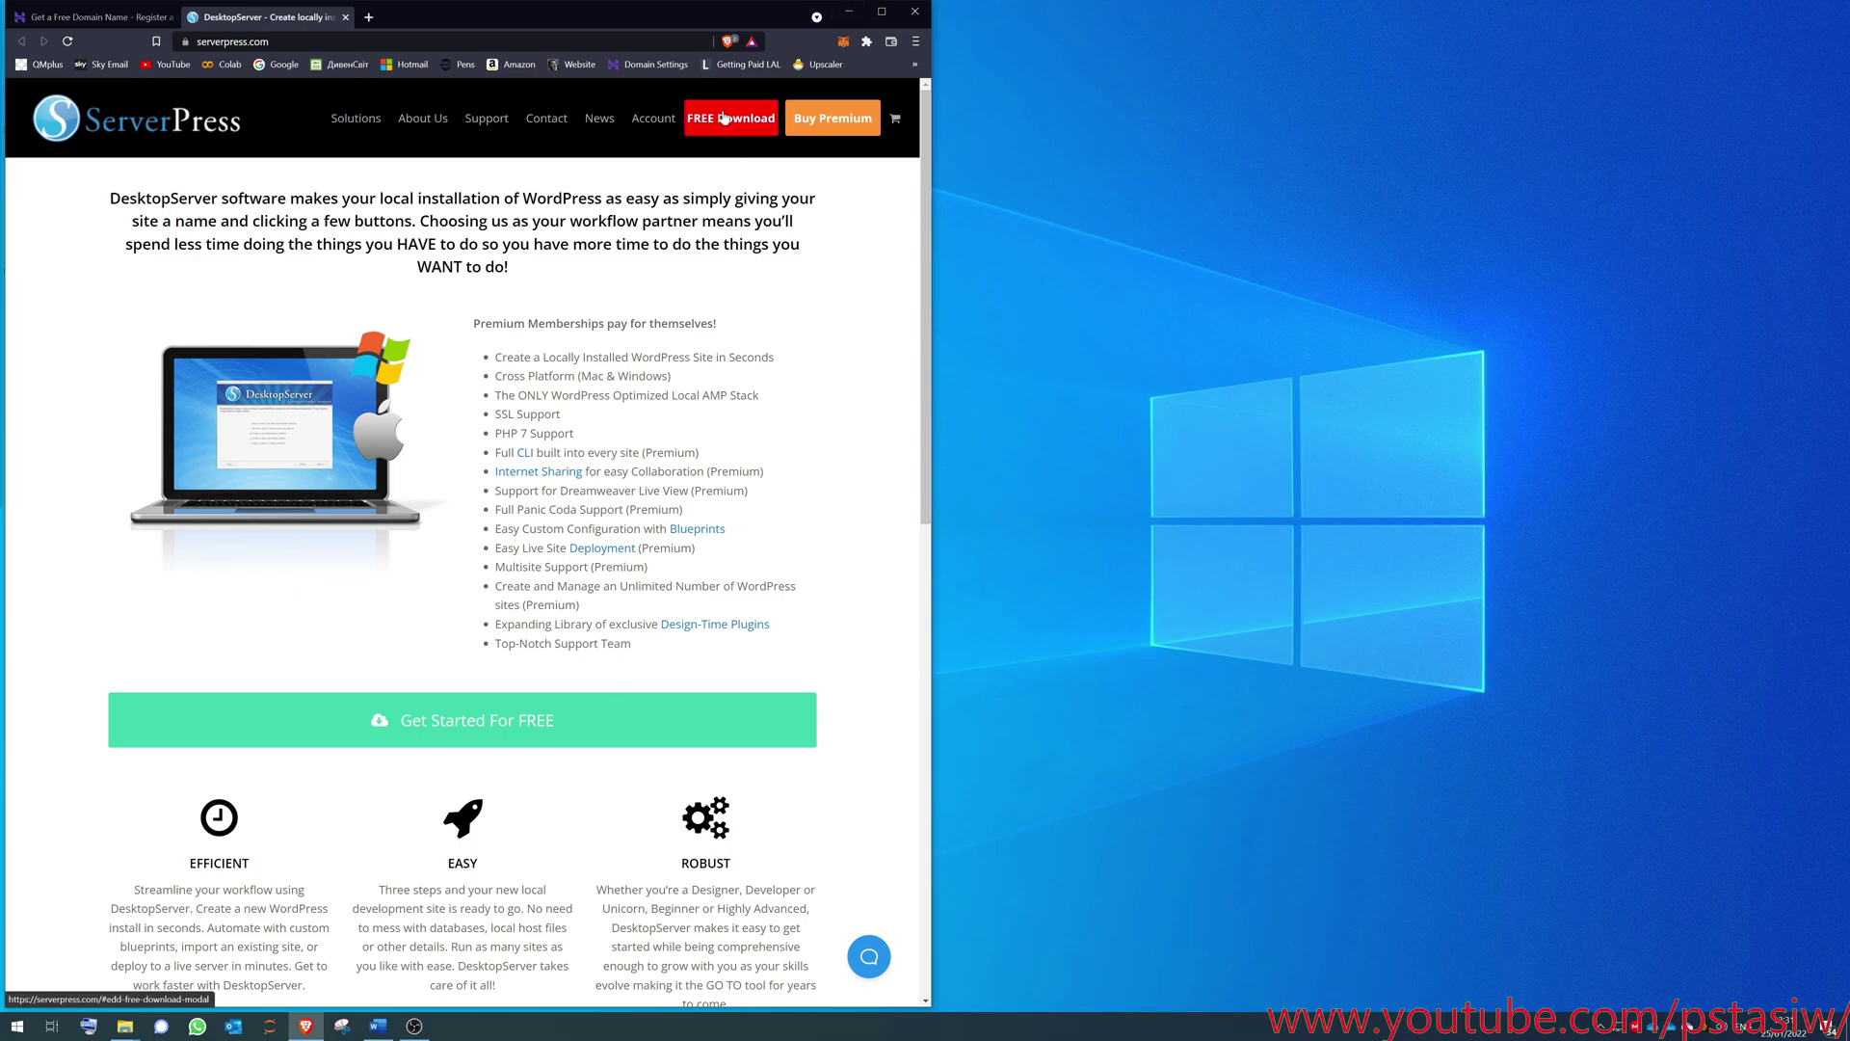
- Minimize the browser, launch DesktopServer from the desktop, and continue once its services start
left_click(848, 11)
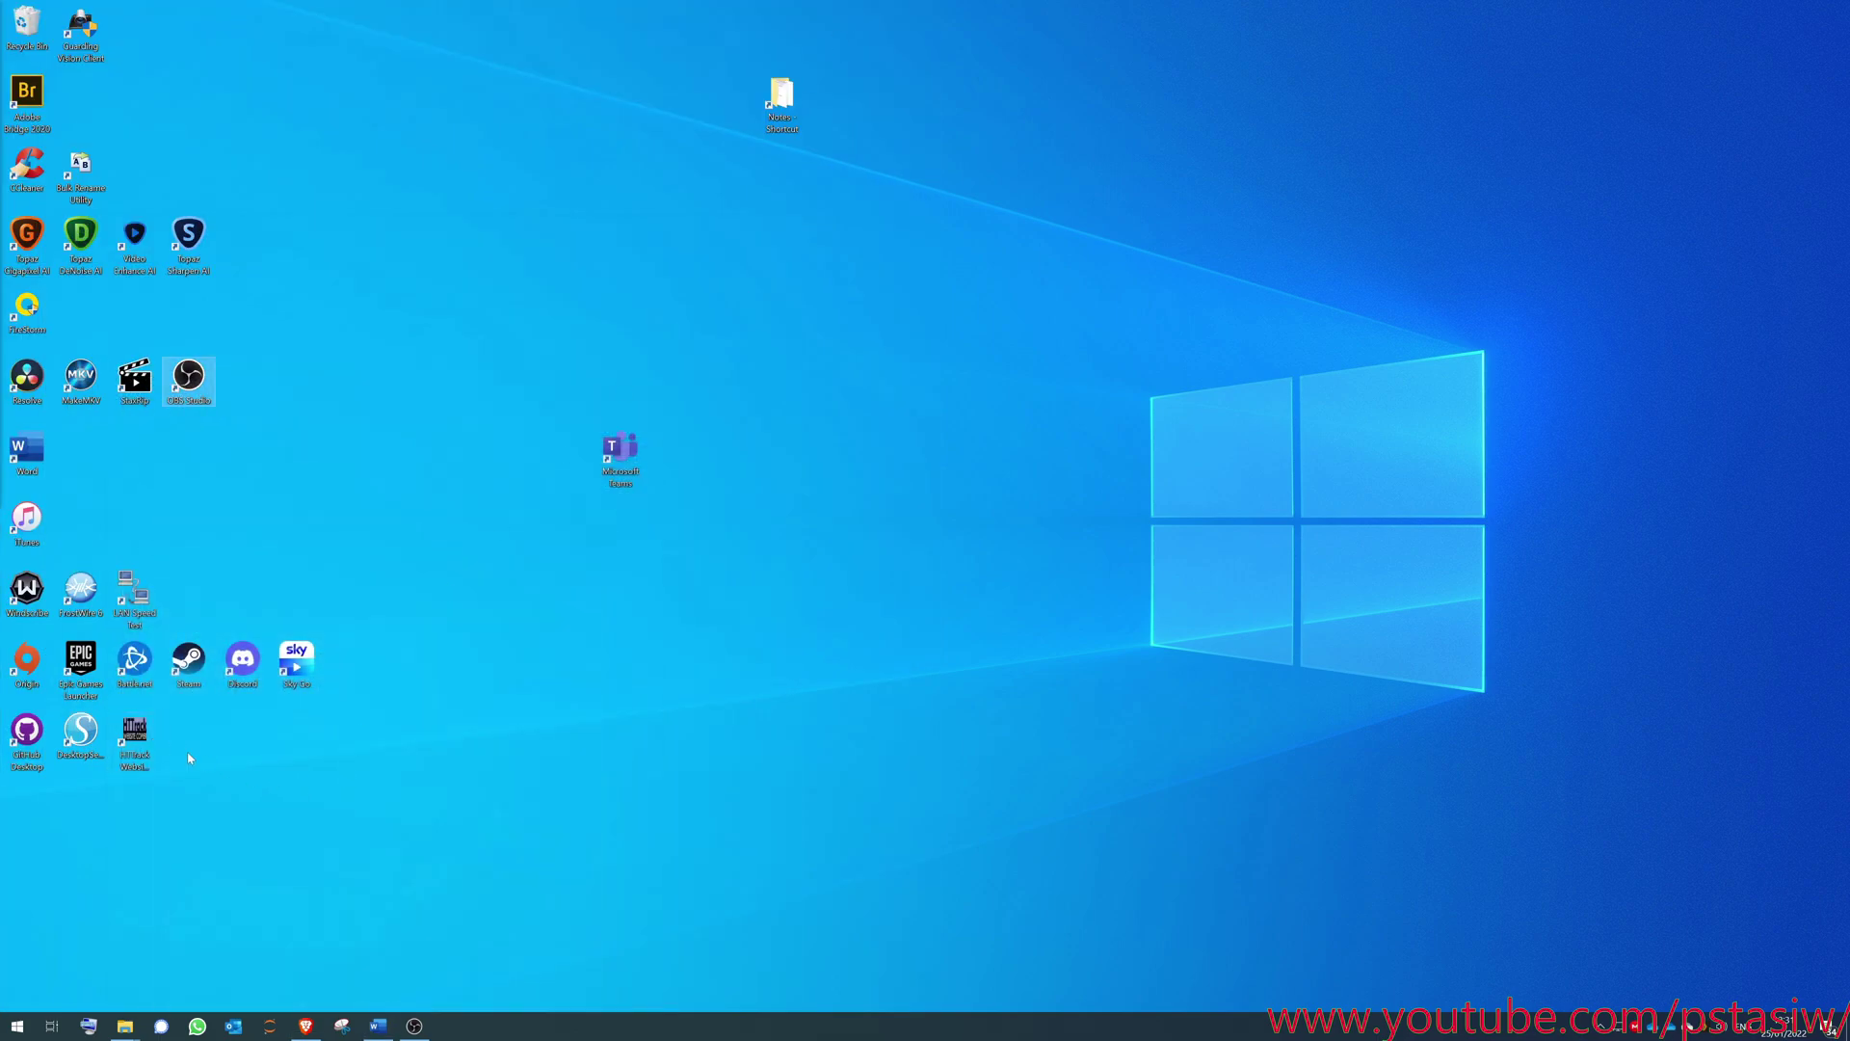
left_click(94, 752)
double_click(94, 750)
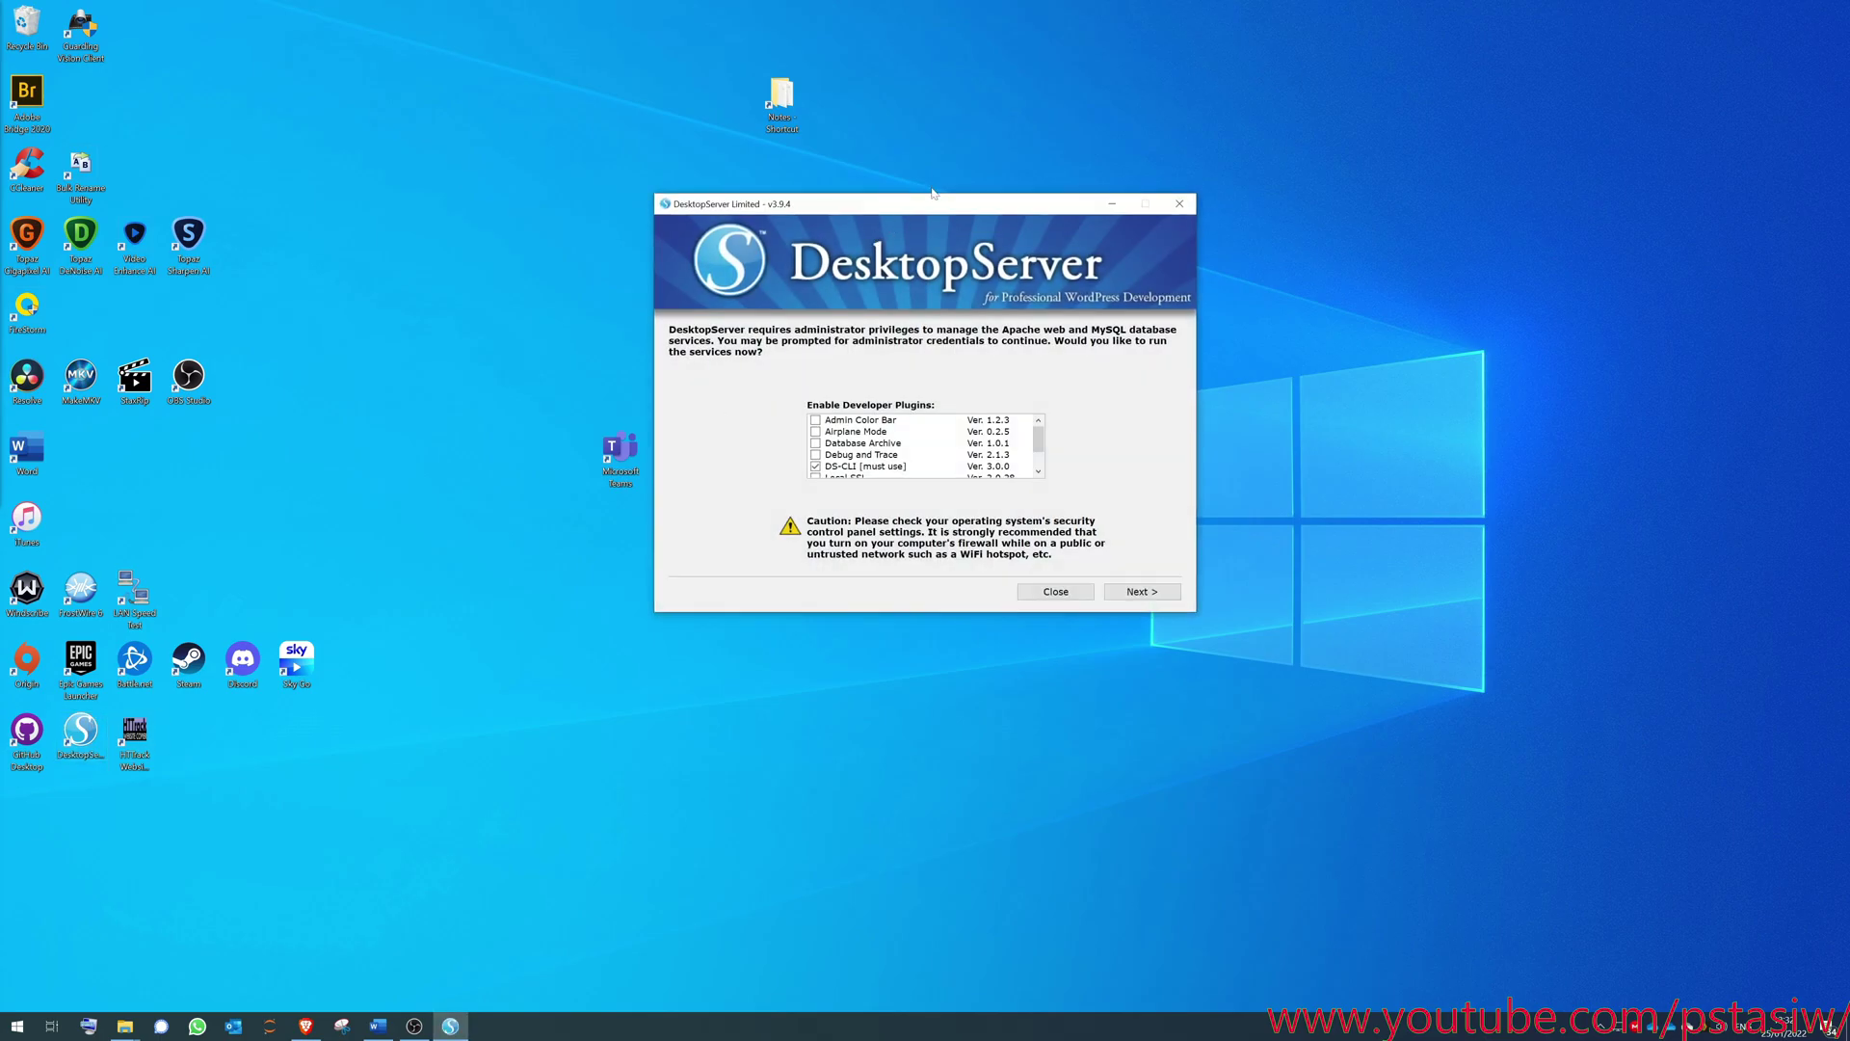
left_click_drag(931, 200, 678, 305)
scroll(613, 559, "down", 1)
scroll(613, 569, "up", 1)
scroll(654, 563, "down", 1)
scroll(651, 559, "up", 1)
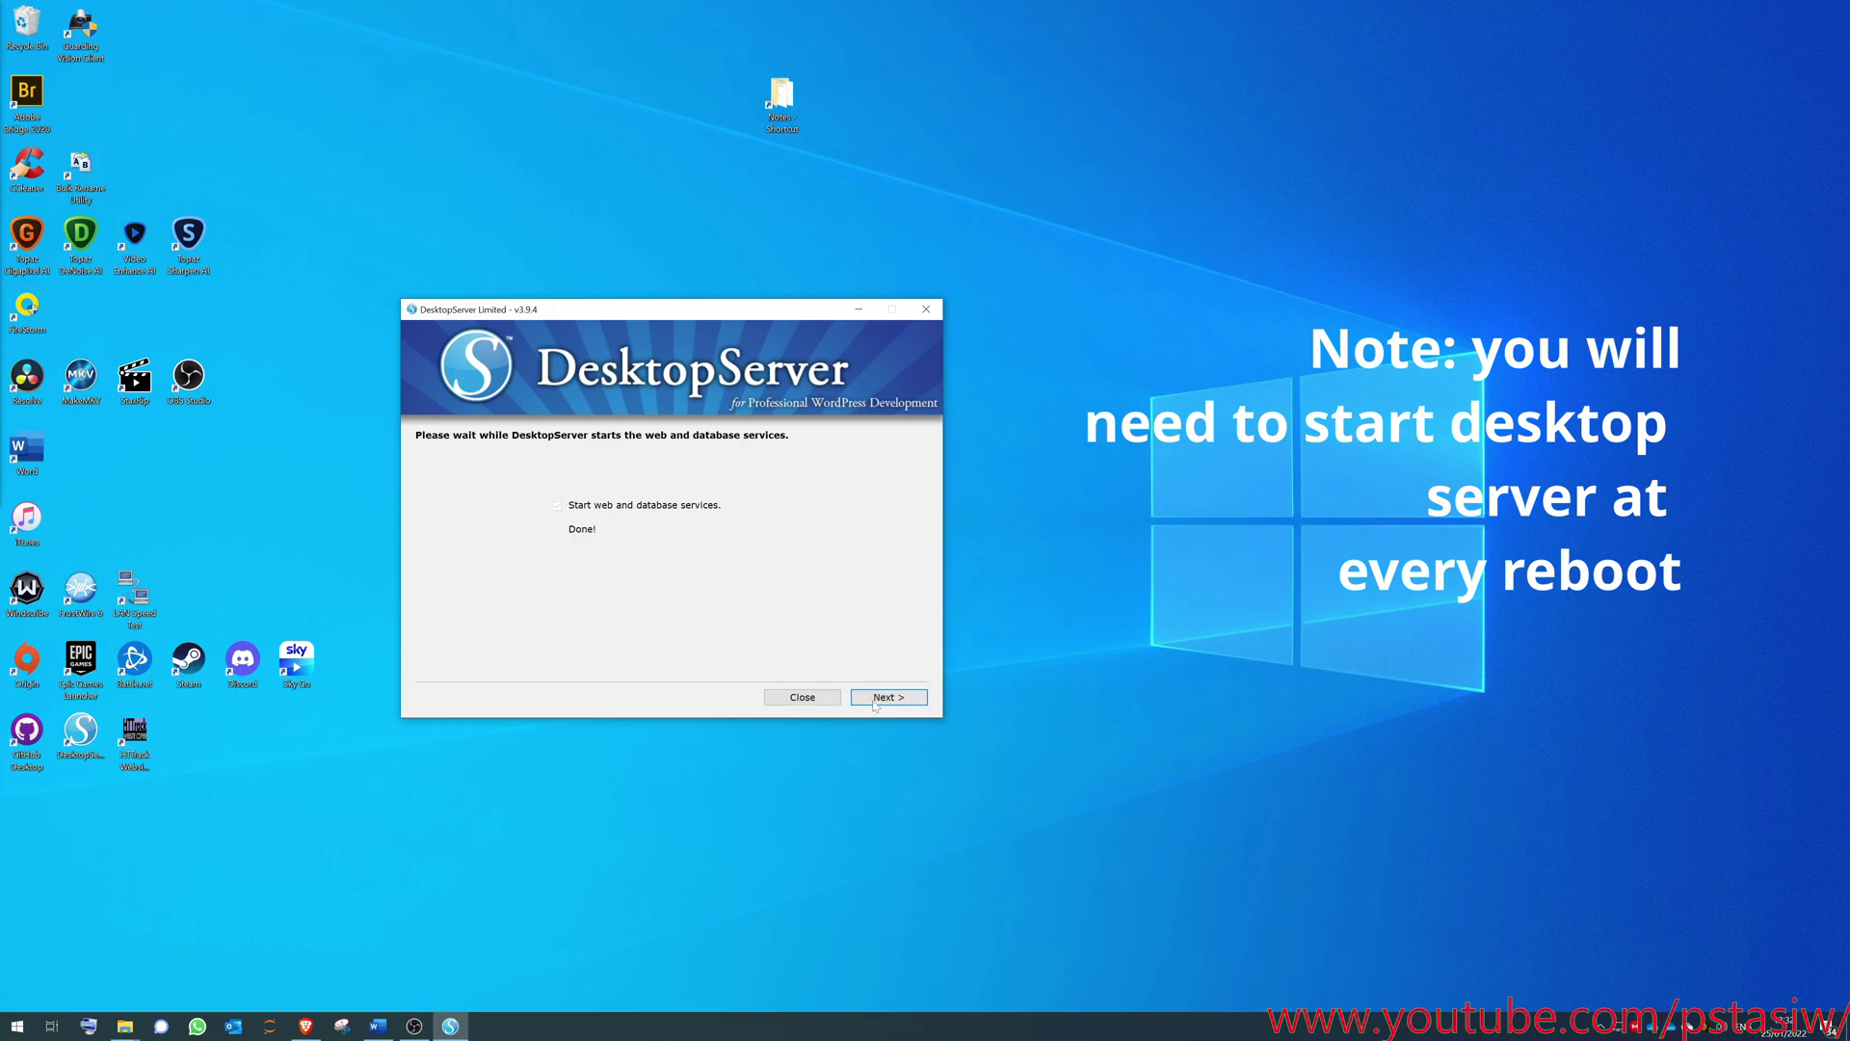
left_click(882, 698)
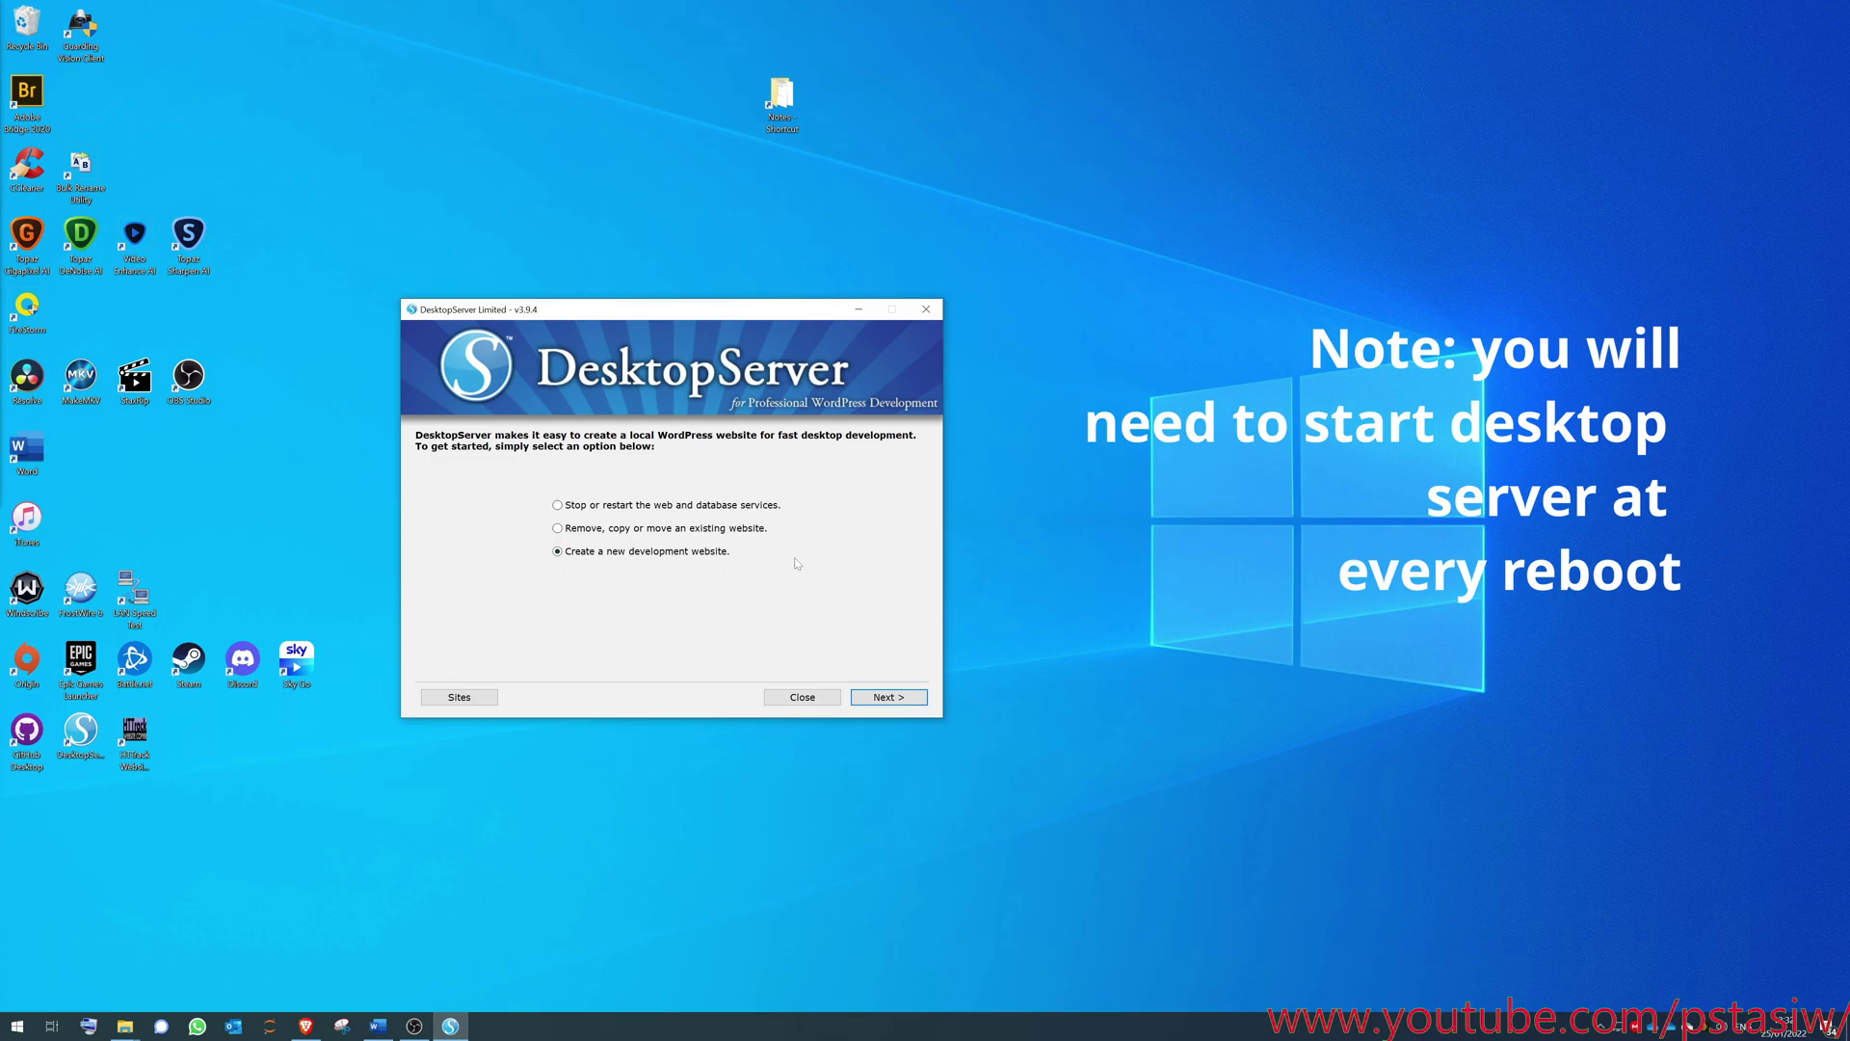
- Choose to create a new development website, keeping the WordPress-5.3.0.zip blueprint
left_click(902, 700)
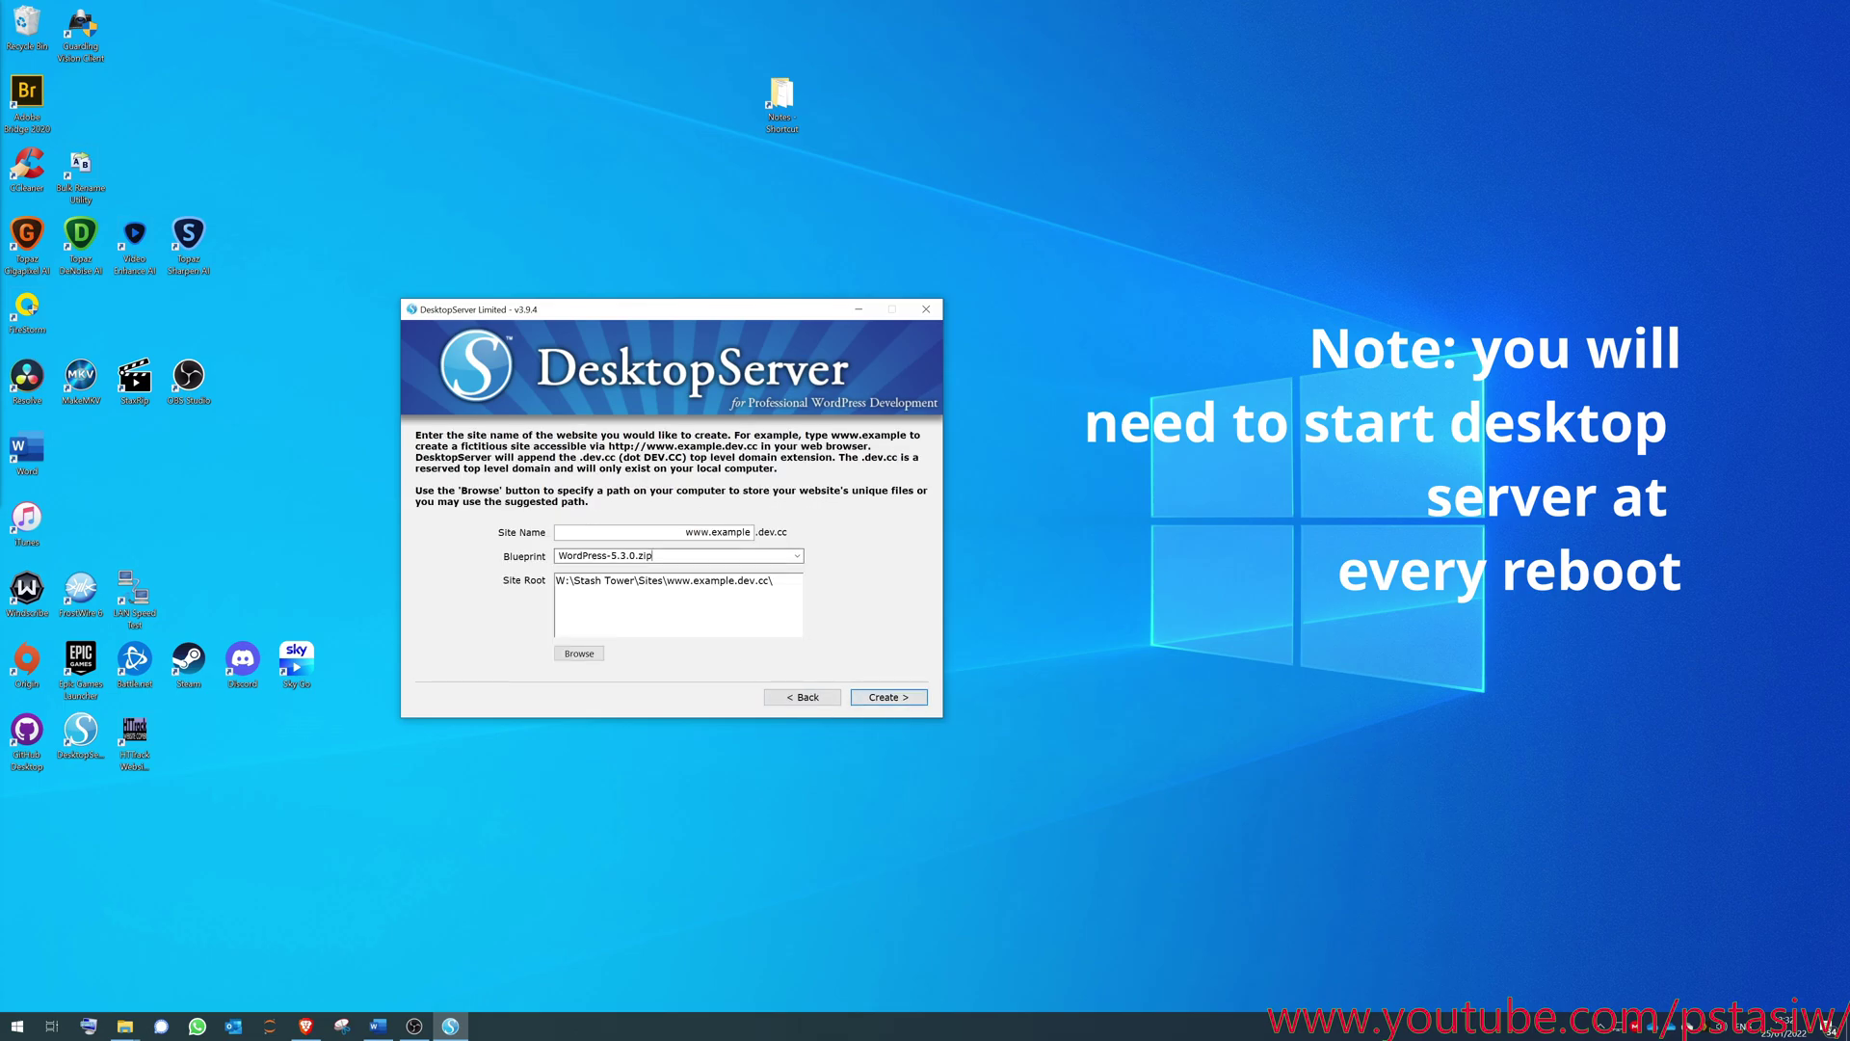
left_click(795, 558)
left_click(675, 570)
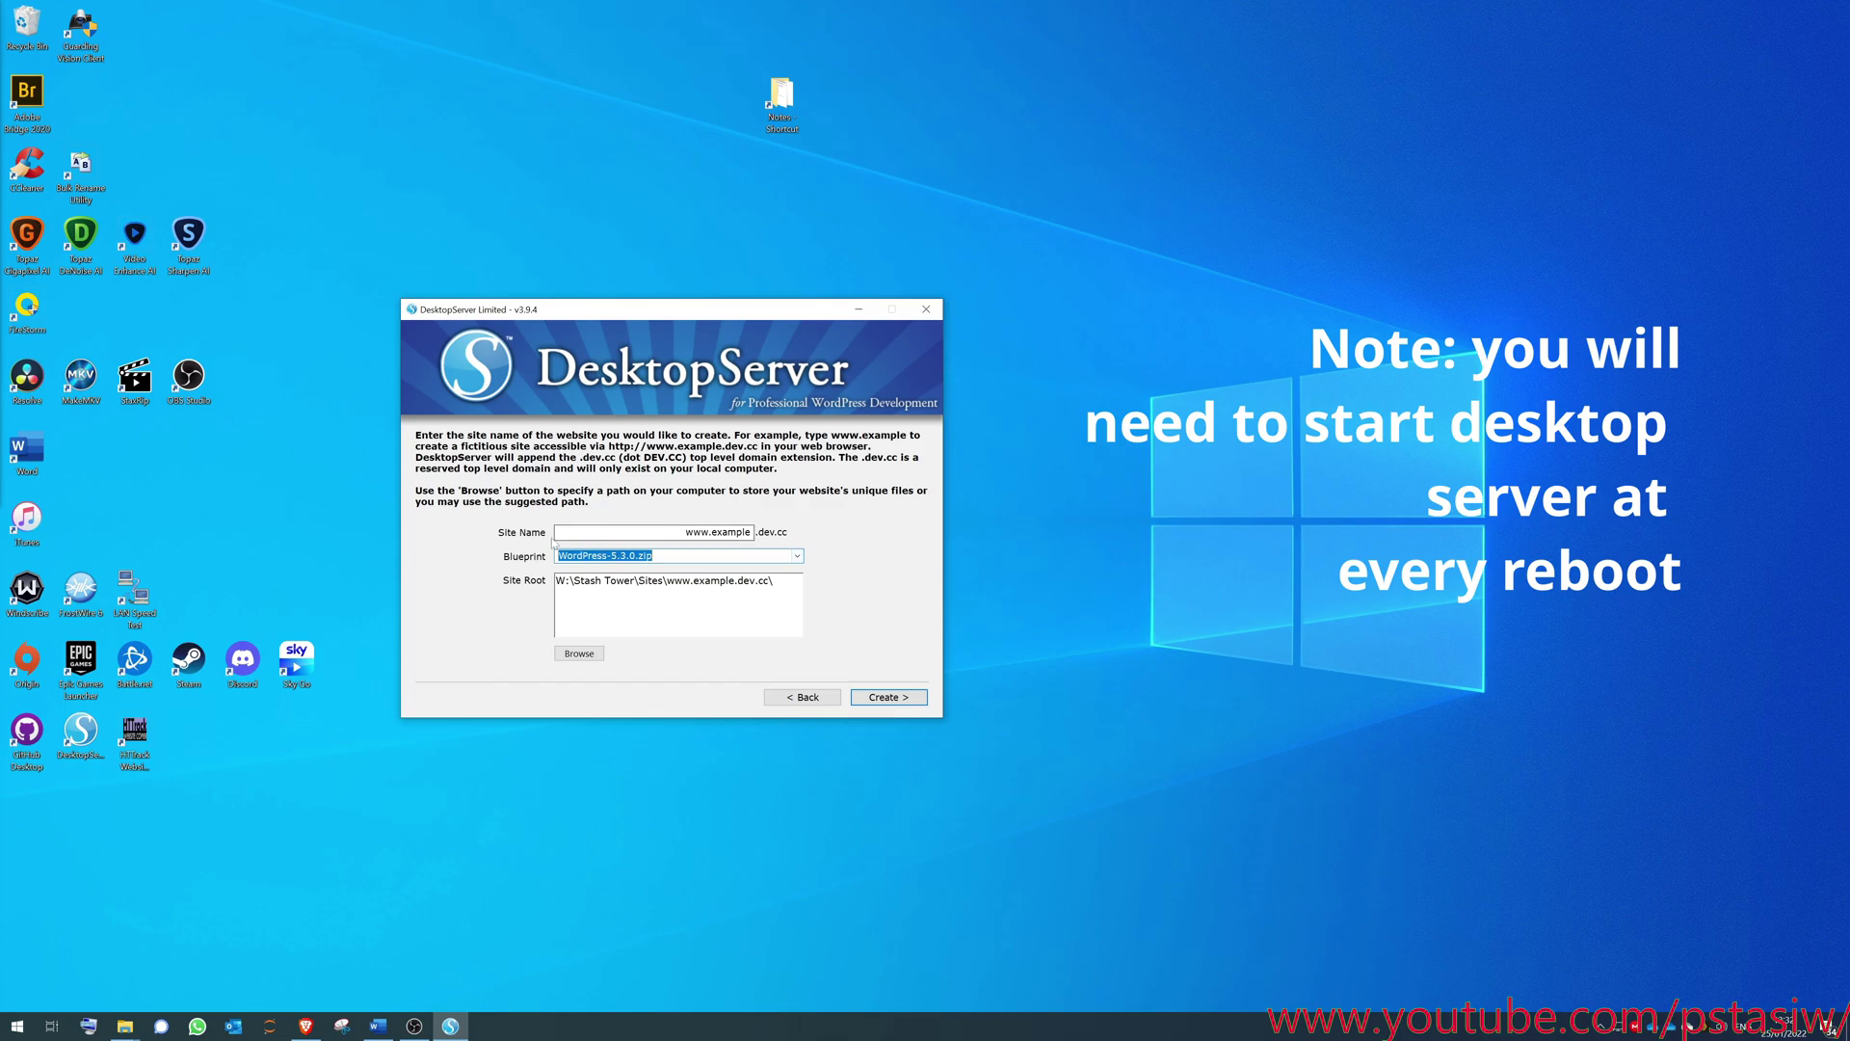
left_click(800, 558)
left_click(799, 557)
- Name the site 'pstasiw', keep the default site root, and create it
left_click(712, 532)
key("ctrl+a")
type("pstasiw")
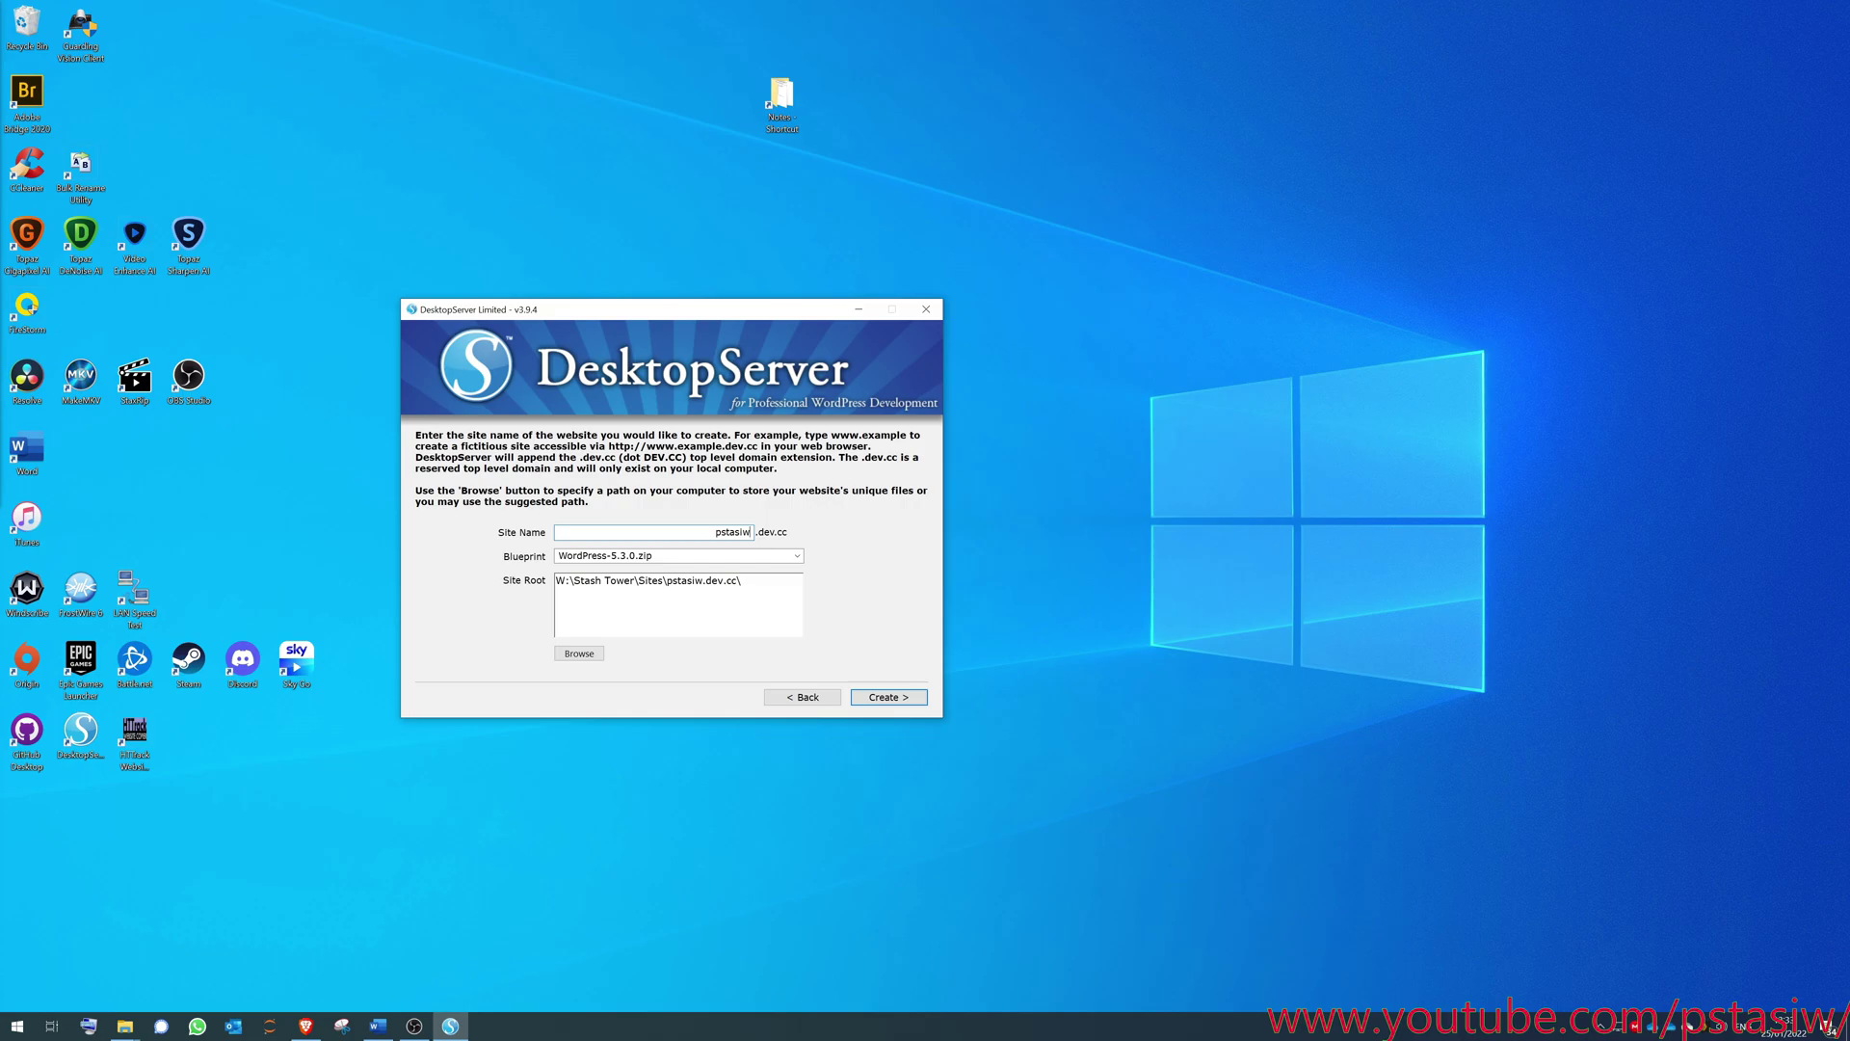
key("Tab")
key("Tab")
key("End")
left_click(887, 697)
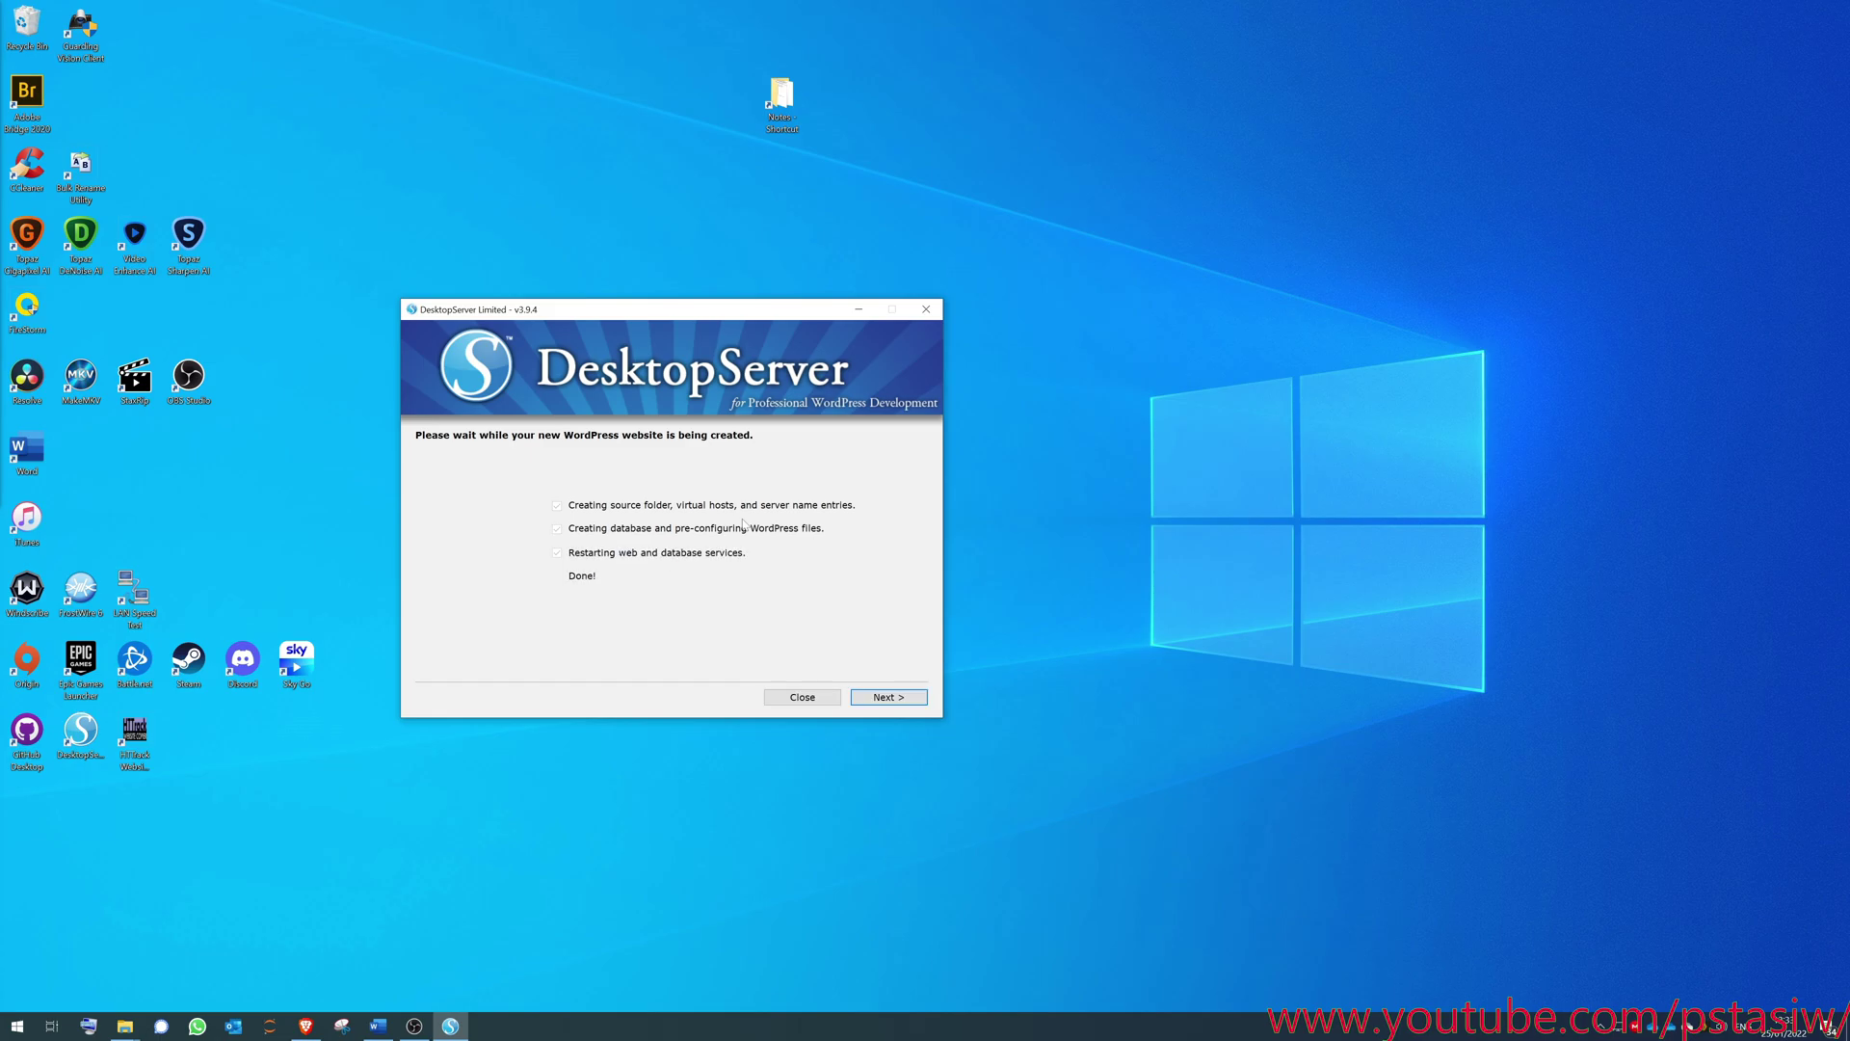
left_click(887, 697)
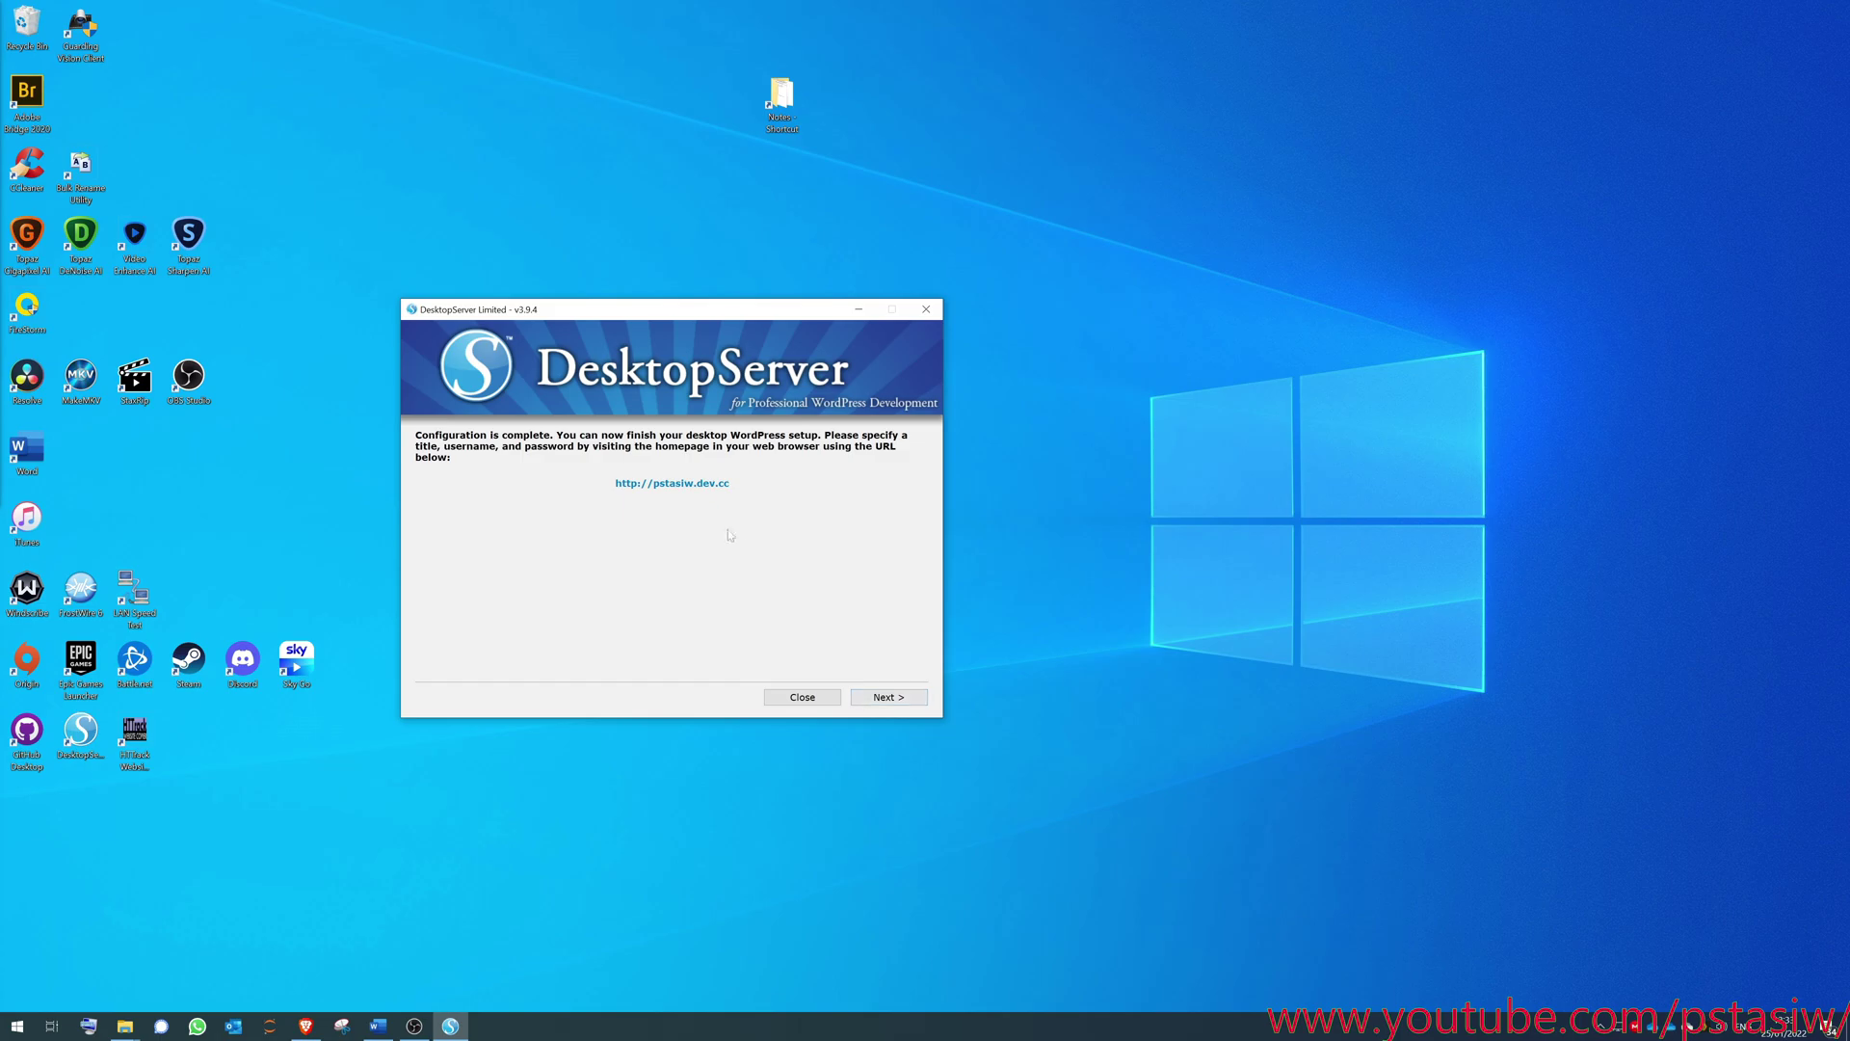
- Open pstasiw.dev.cc, close the old tabs, and choose English (UK) as the install language
left_click(695, 484)
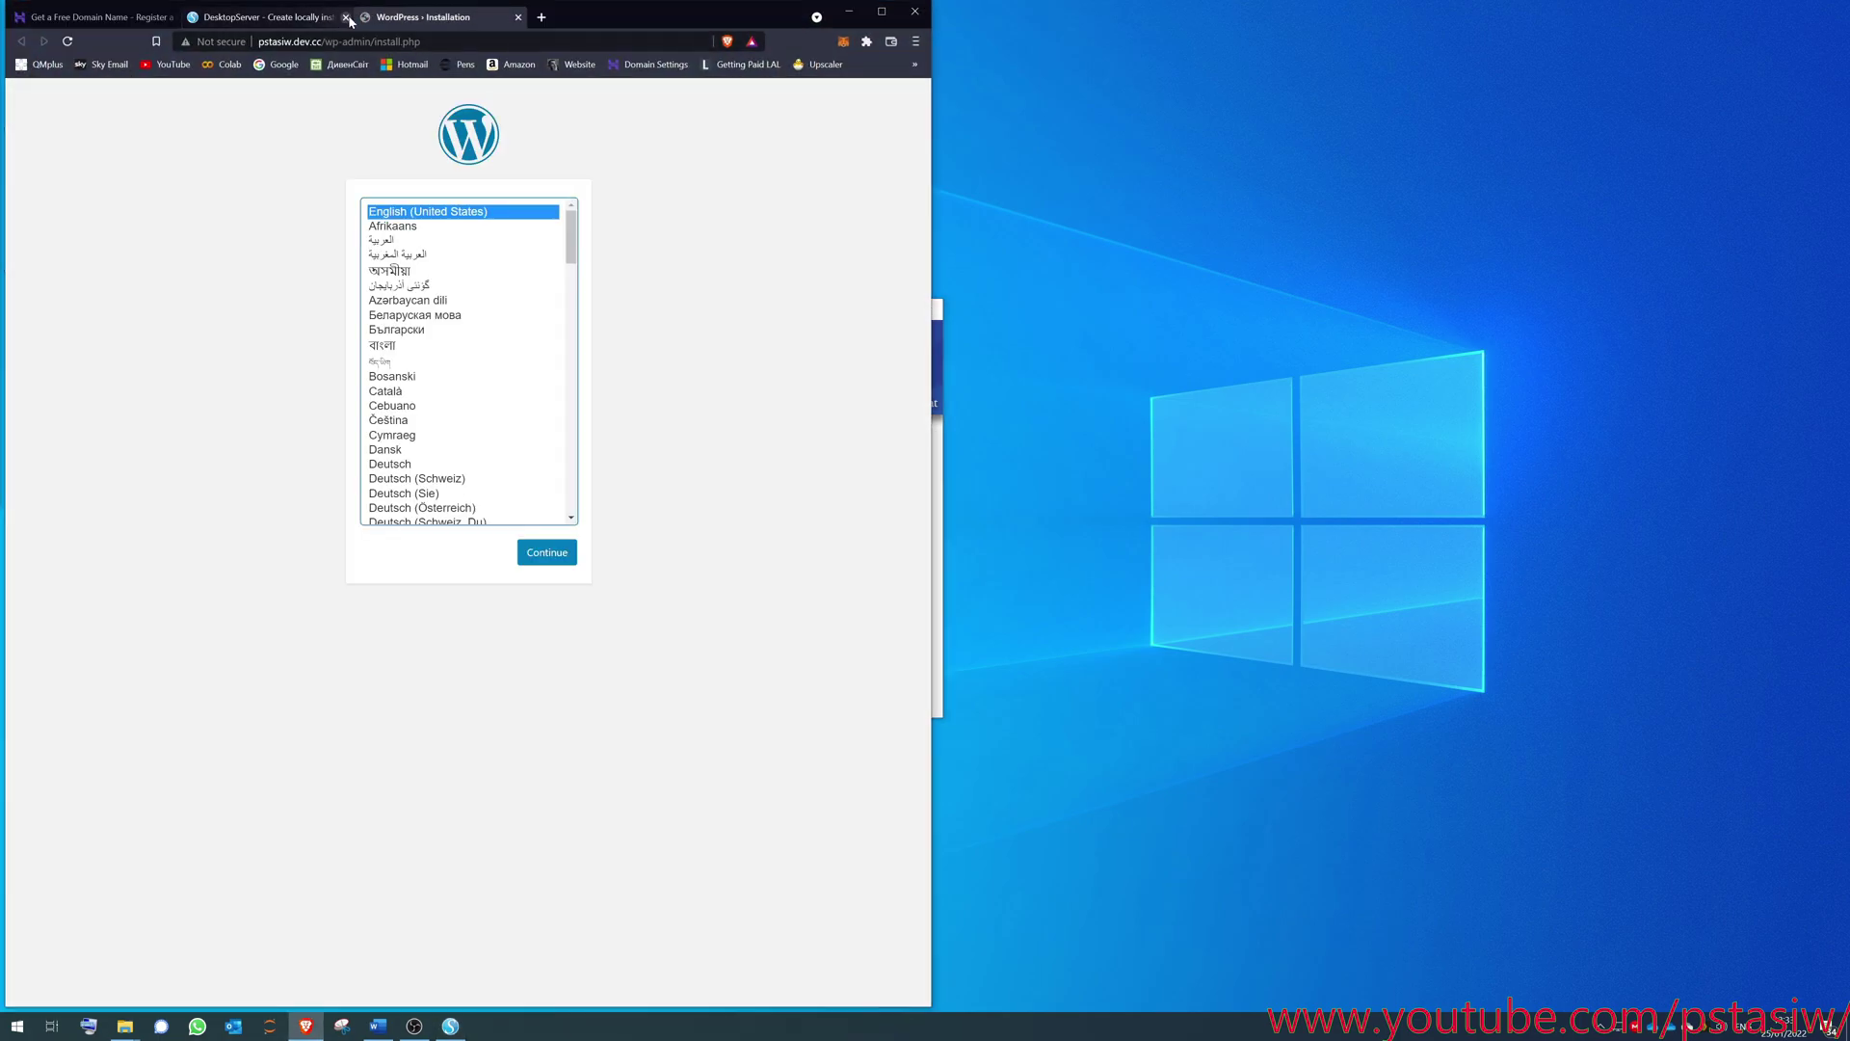
left_click(173, 18)
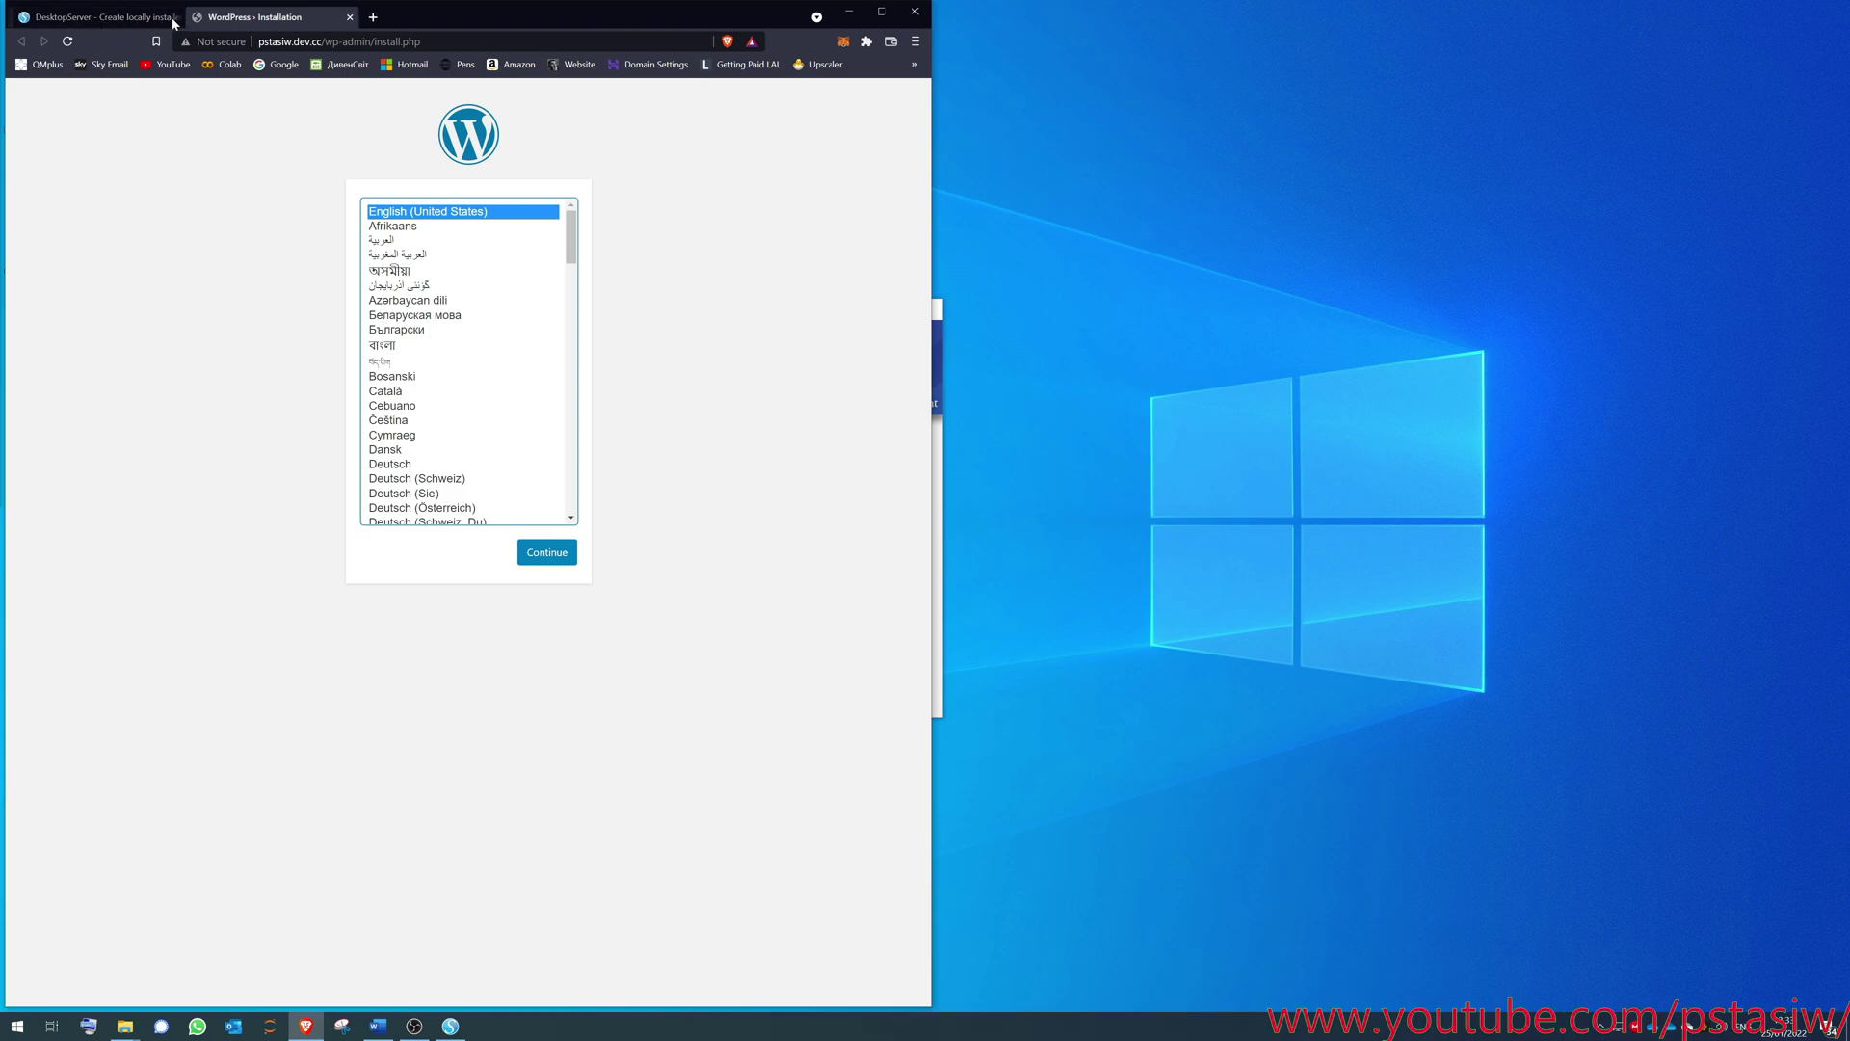
left_click(173, 18)
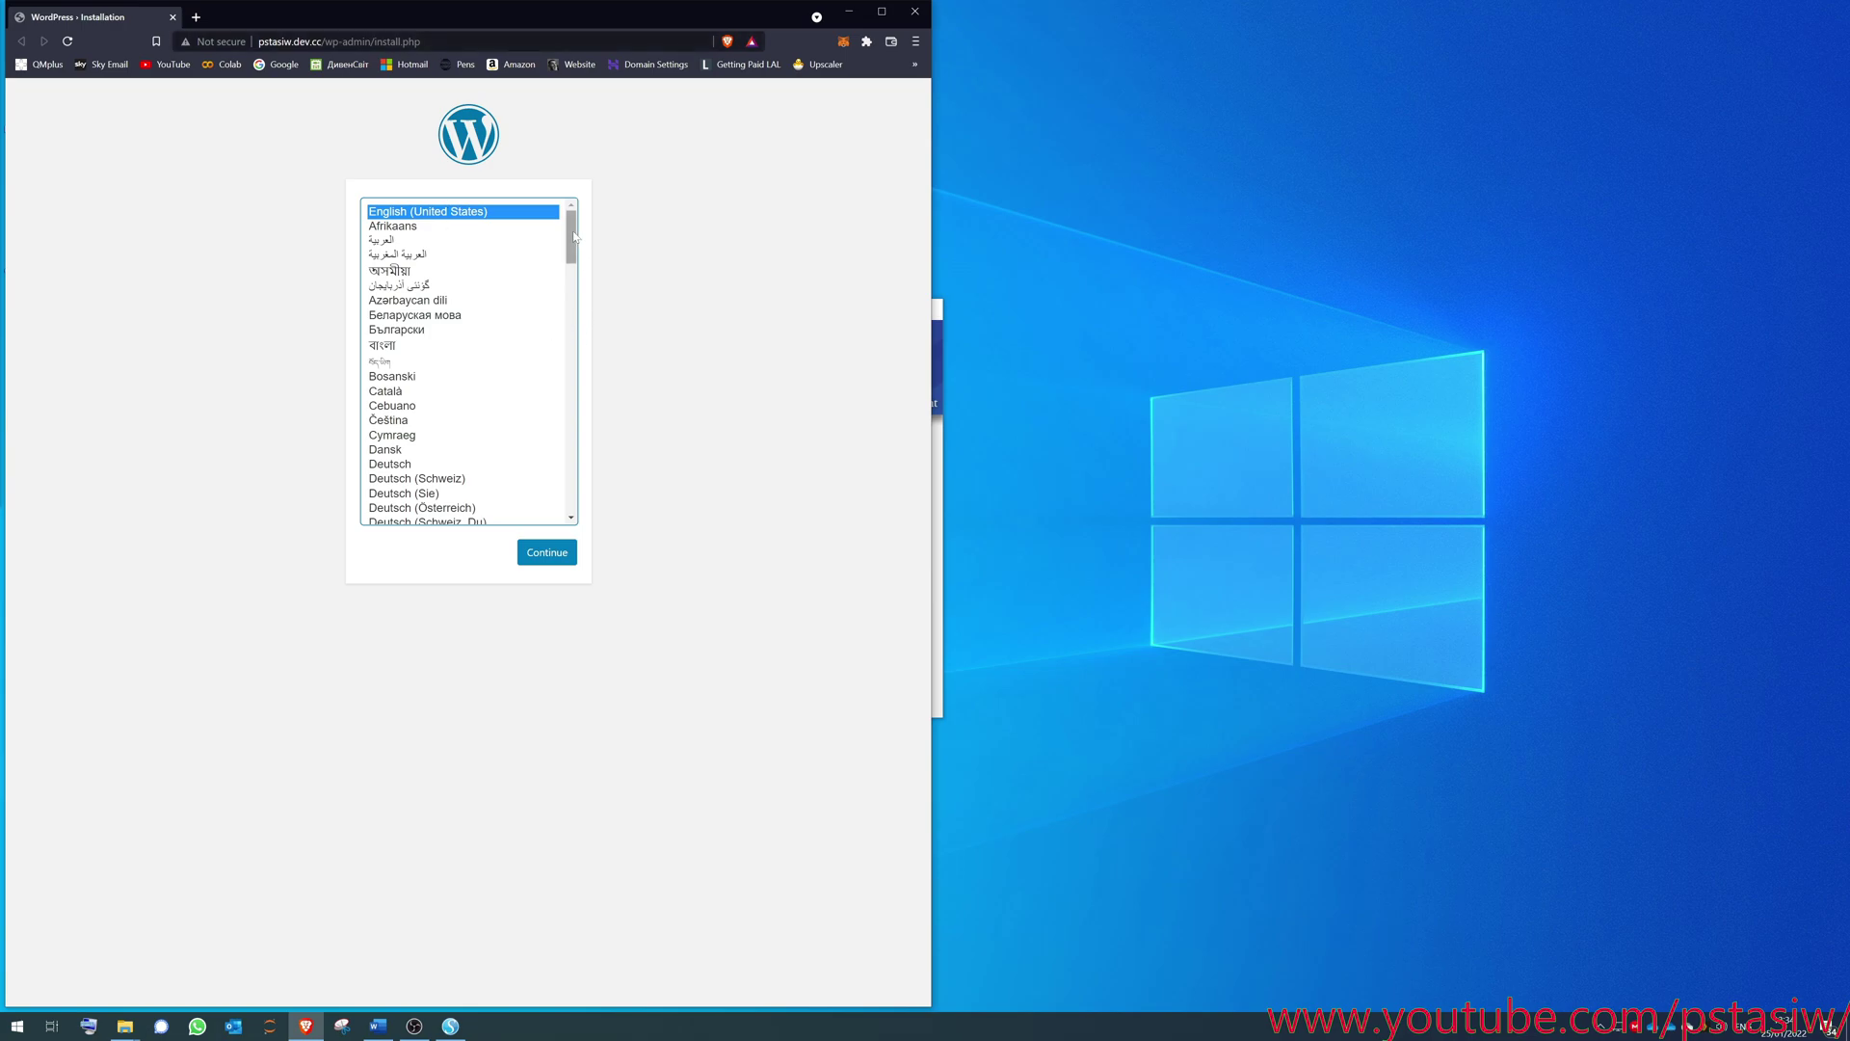
scroll(549, 318, "down", 5)
scroll(558, 309, "up", 5)
left_click(434, 346)
left_click(550, 554)
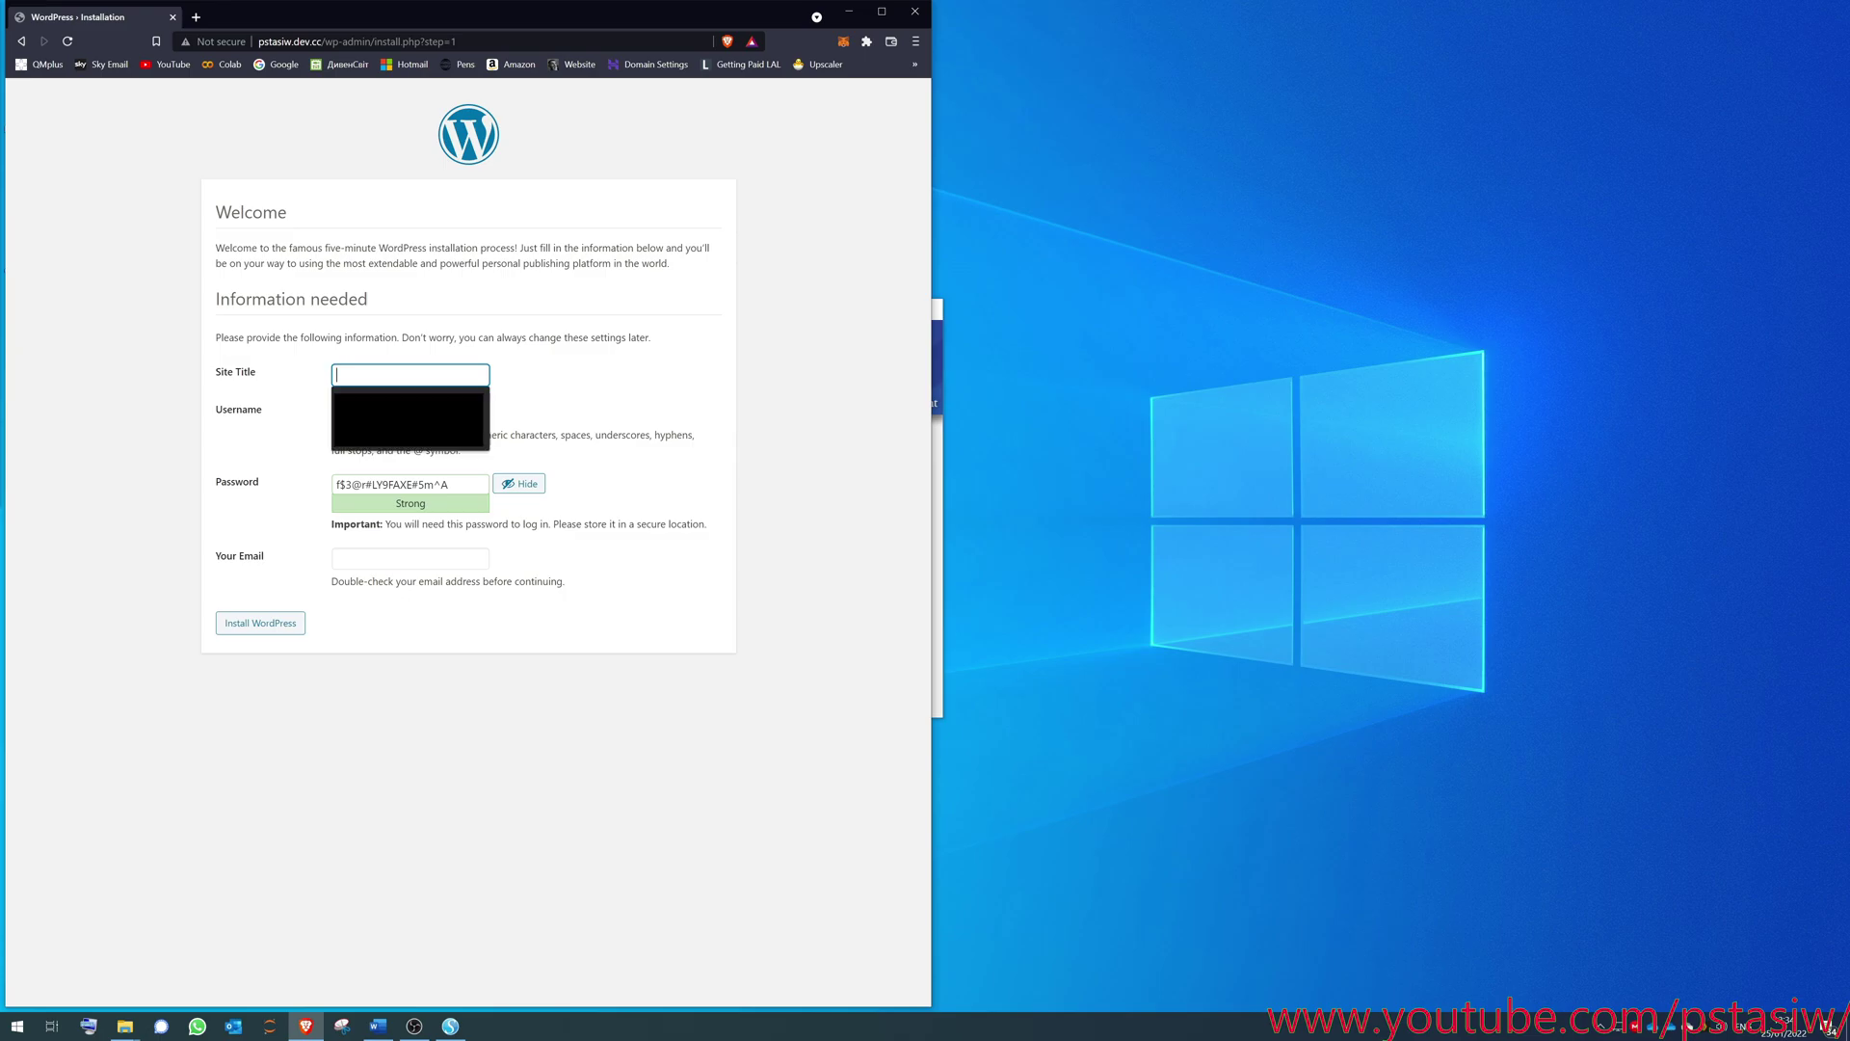
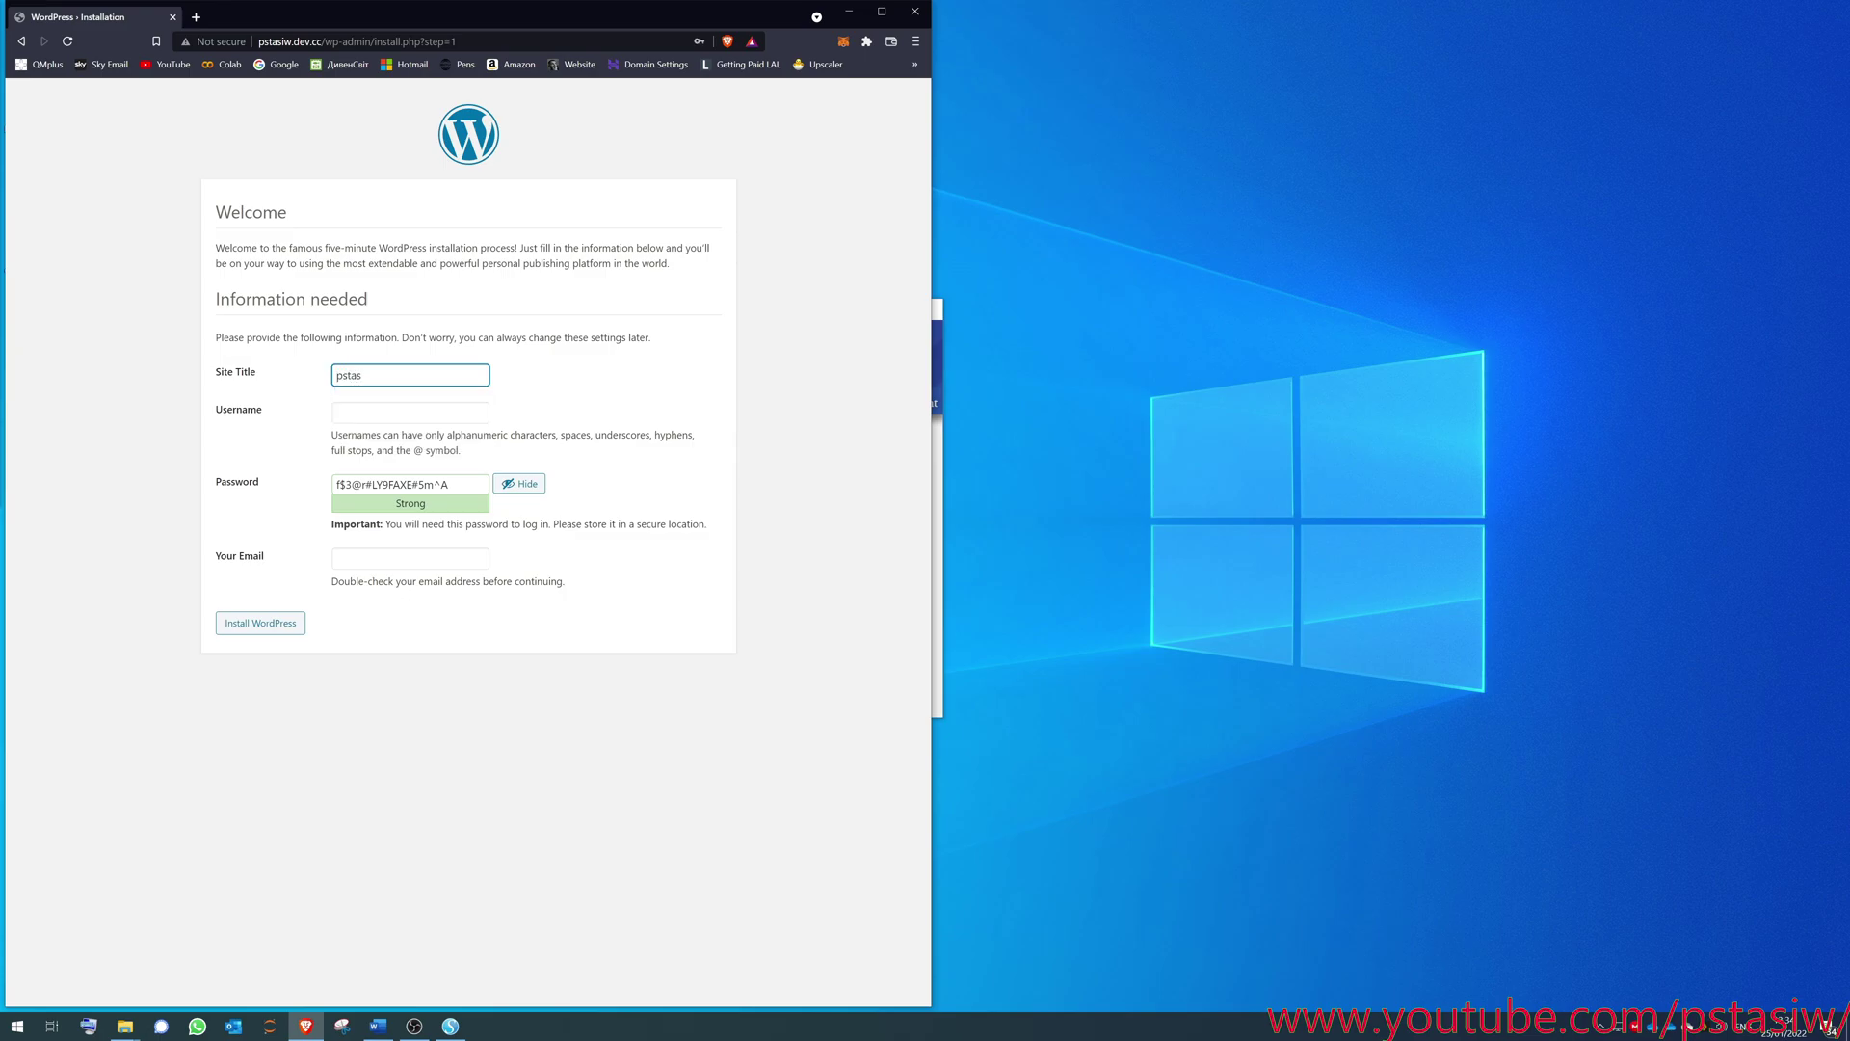
- Enter site title 'pstasiw' and an admin password, accept the weak password, and install WordPress
key("Tab")
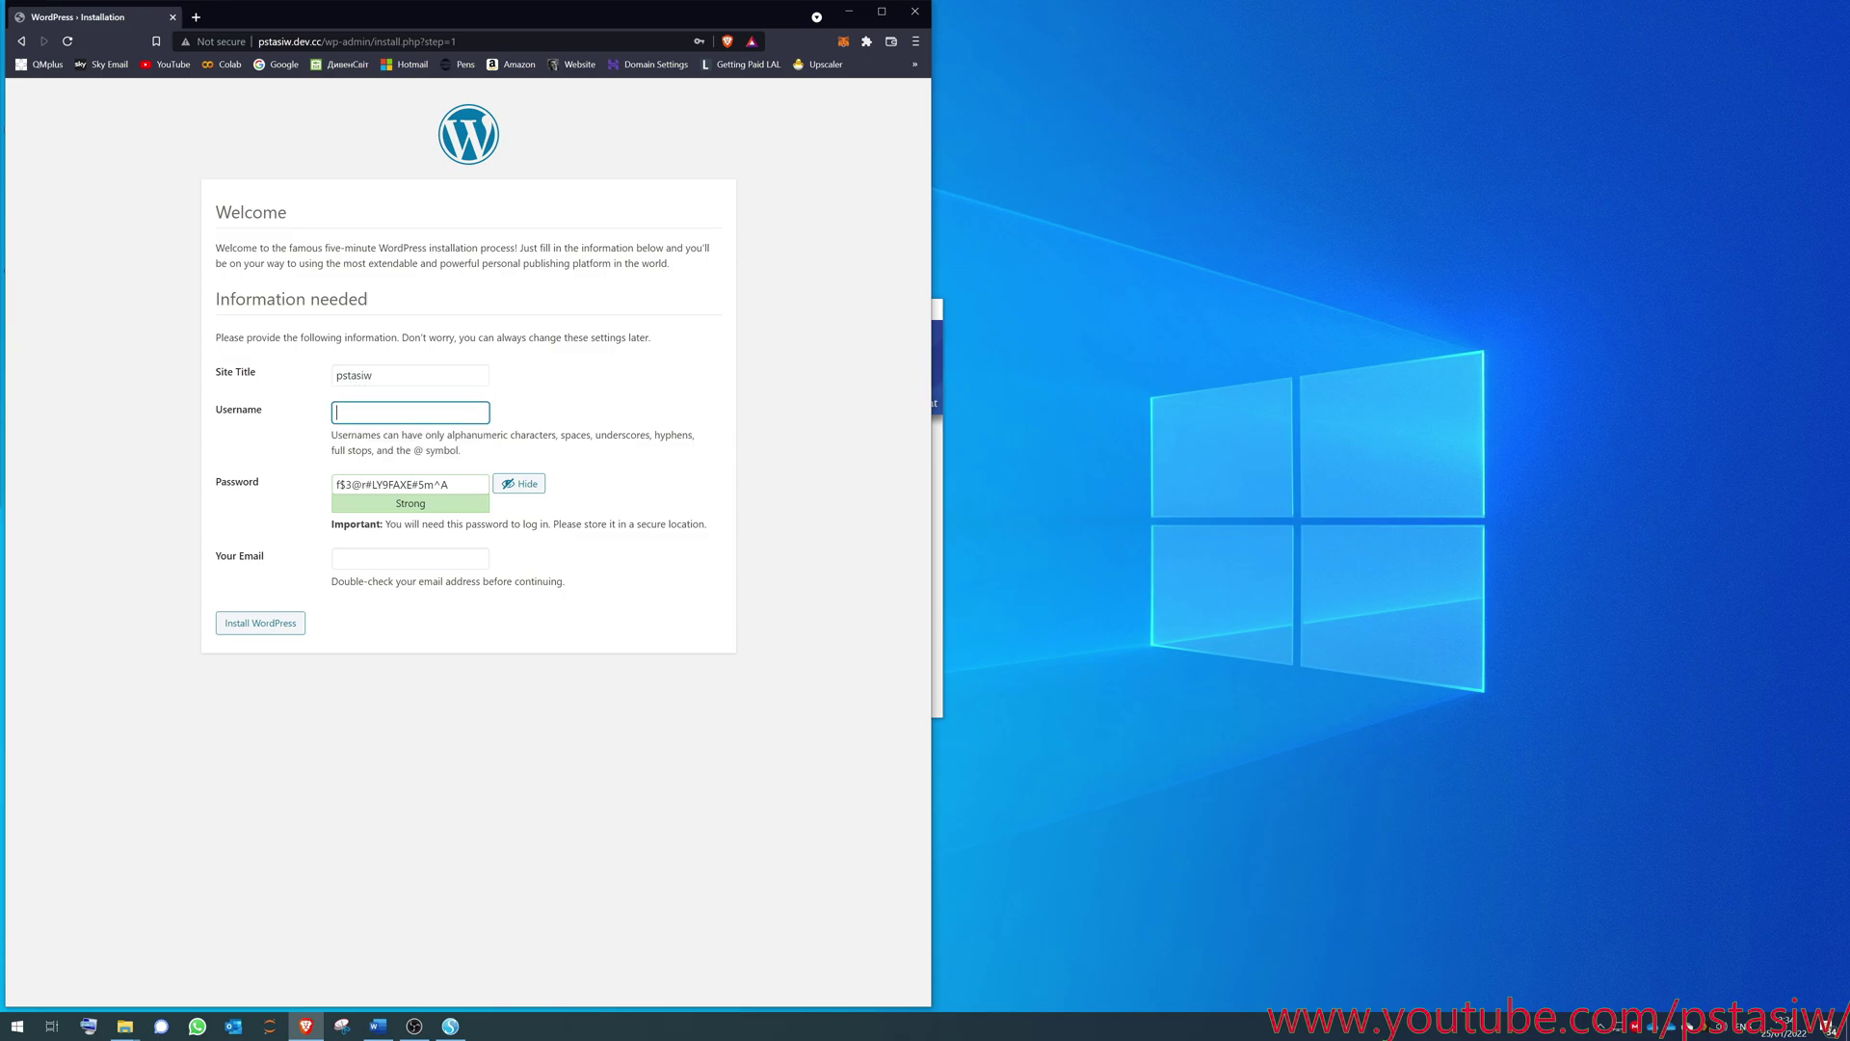
key("Tab")
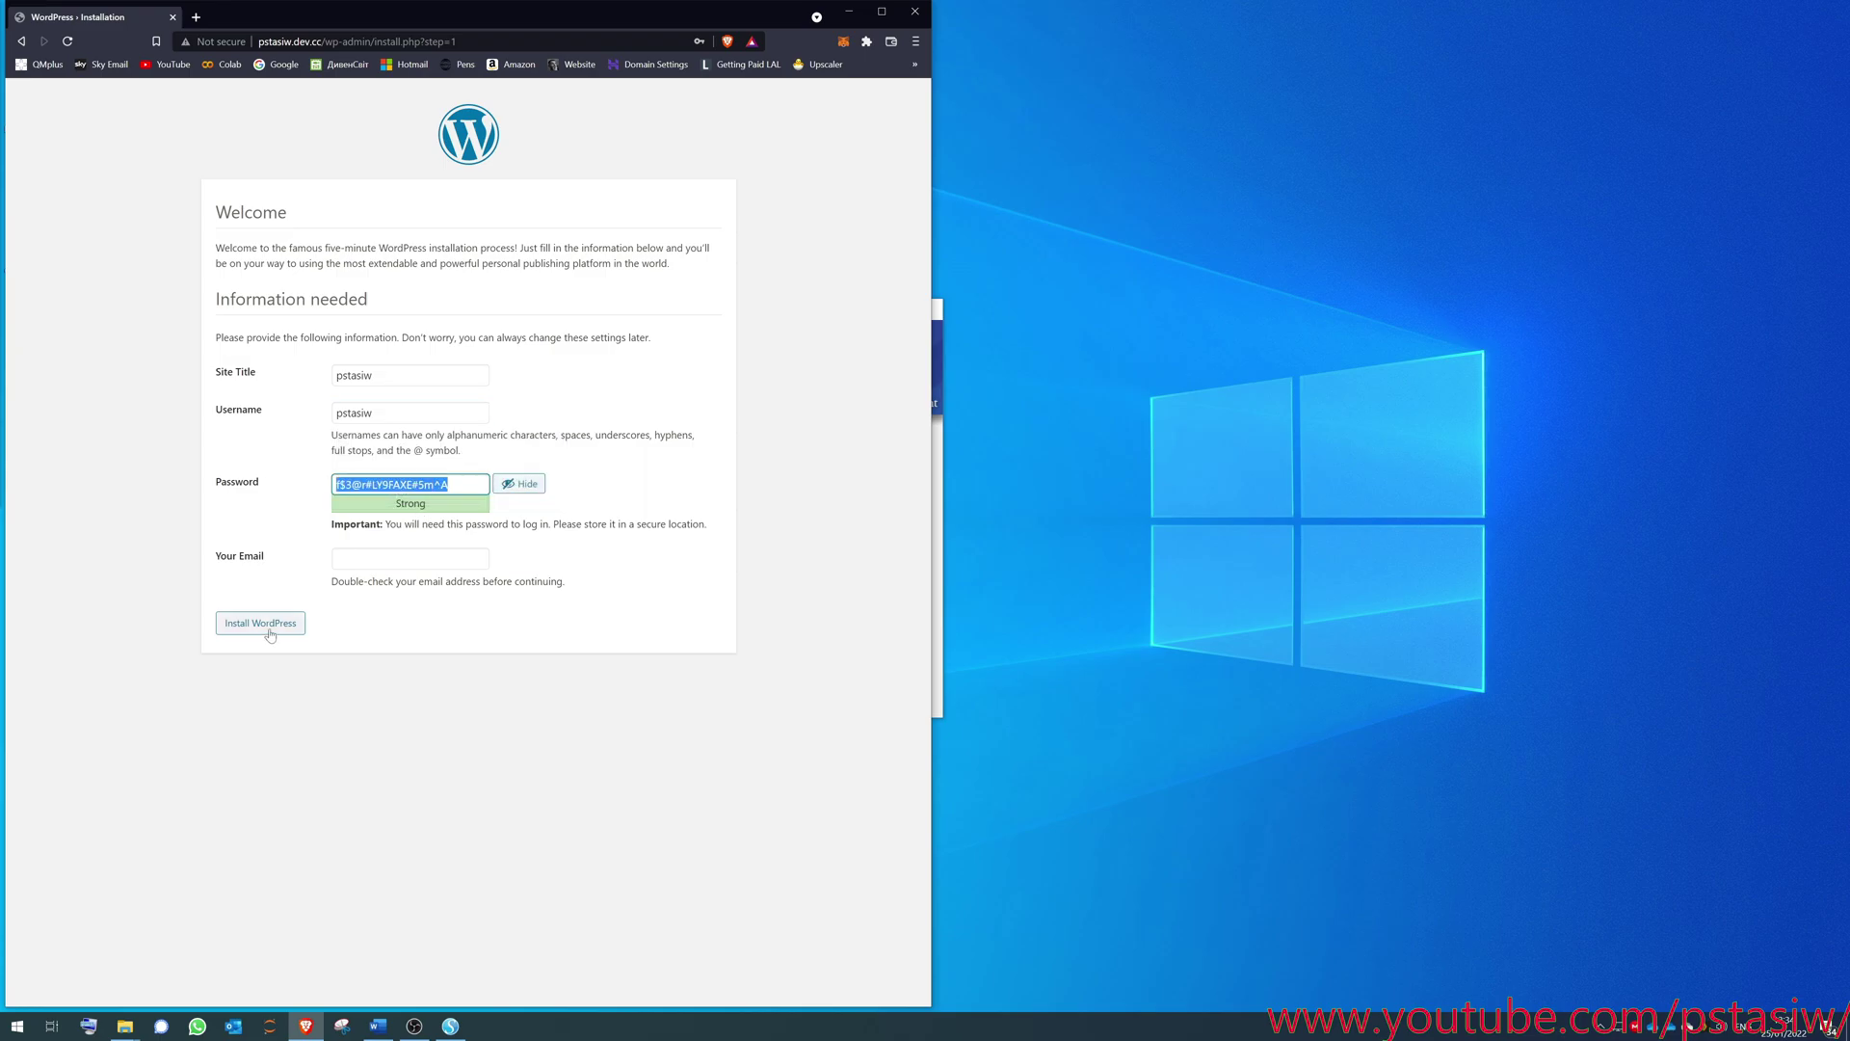
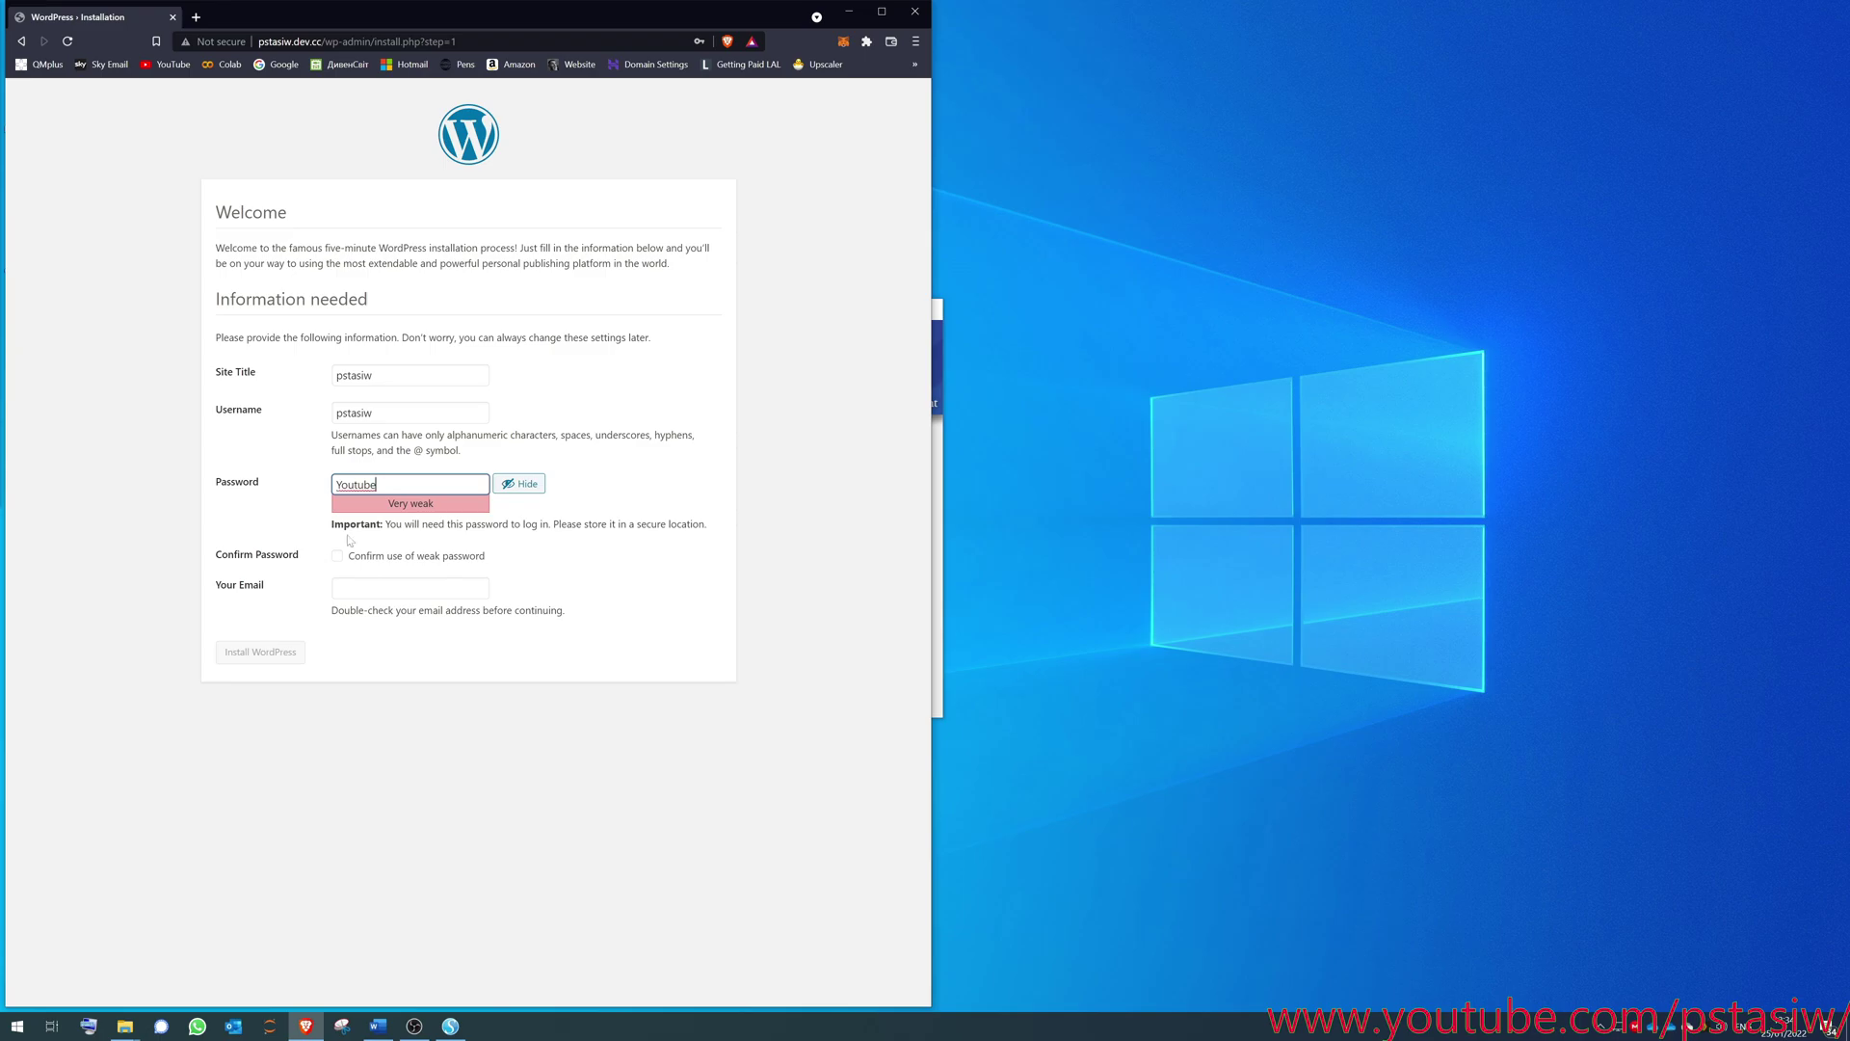
left_click(345, 561)
left_click(260, 652)
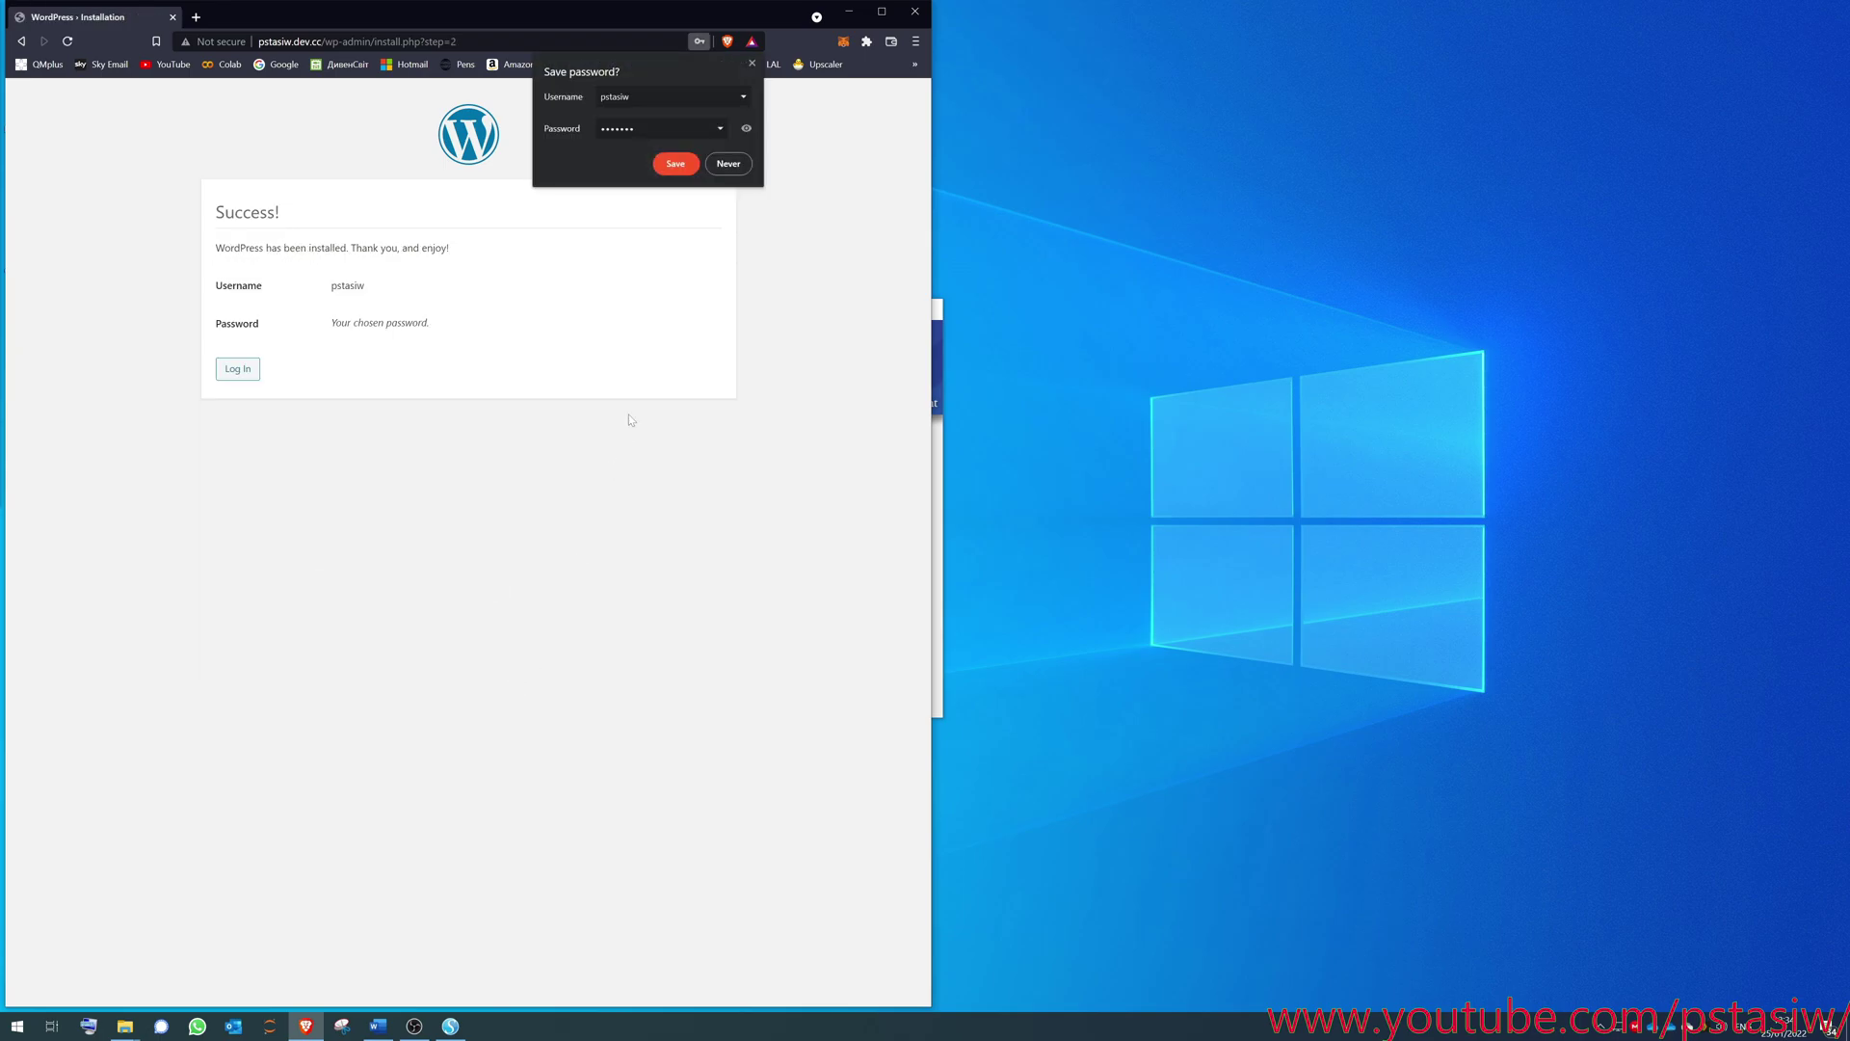
left_click(683, 170)
- Log in with the saved credentials and bookmark the WordPress dashboard
left_click(227, 370)
left_click(463, 282)
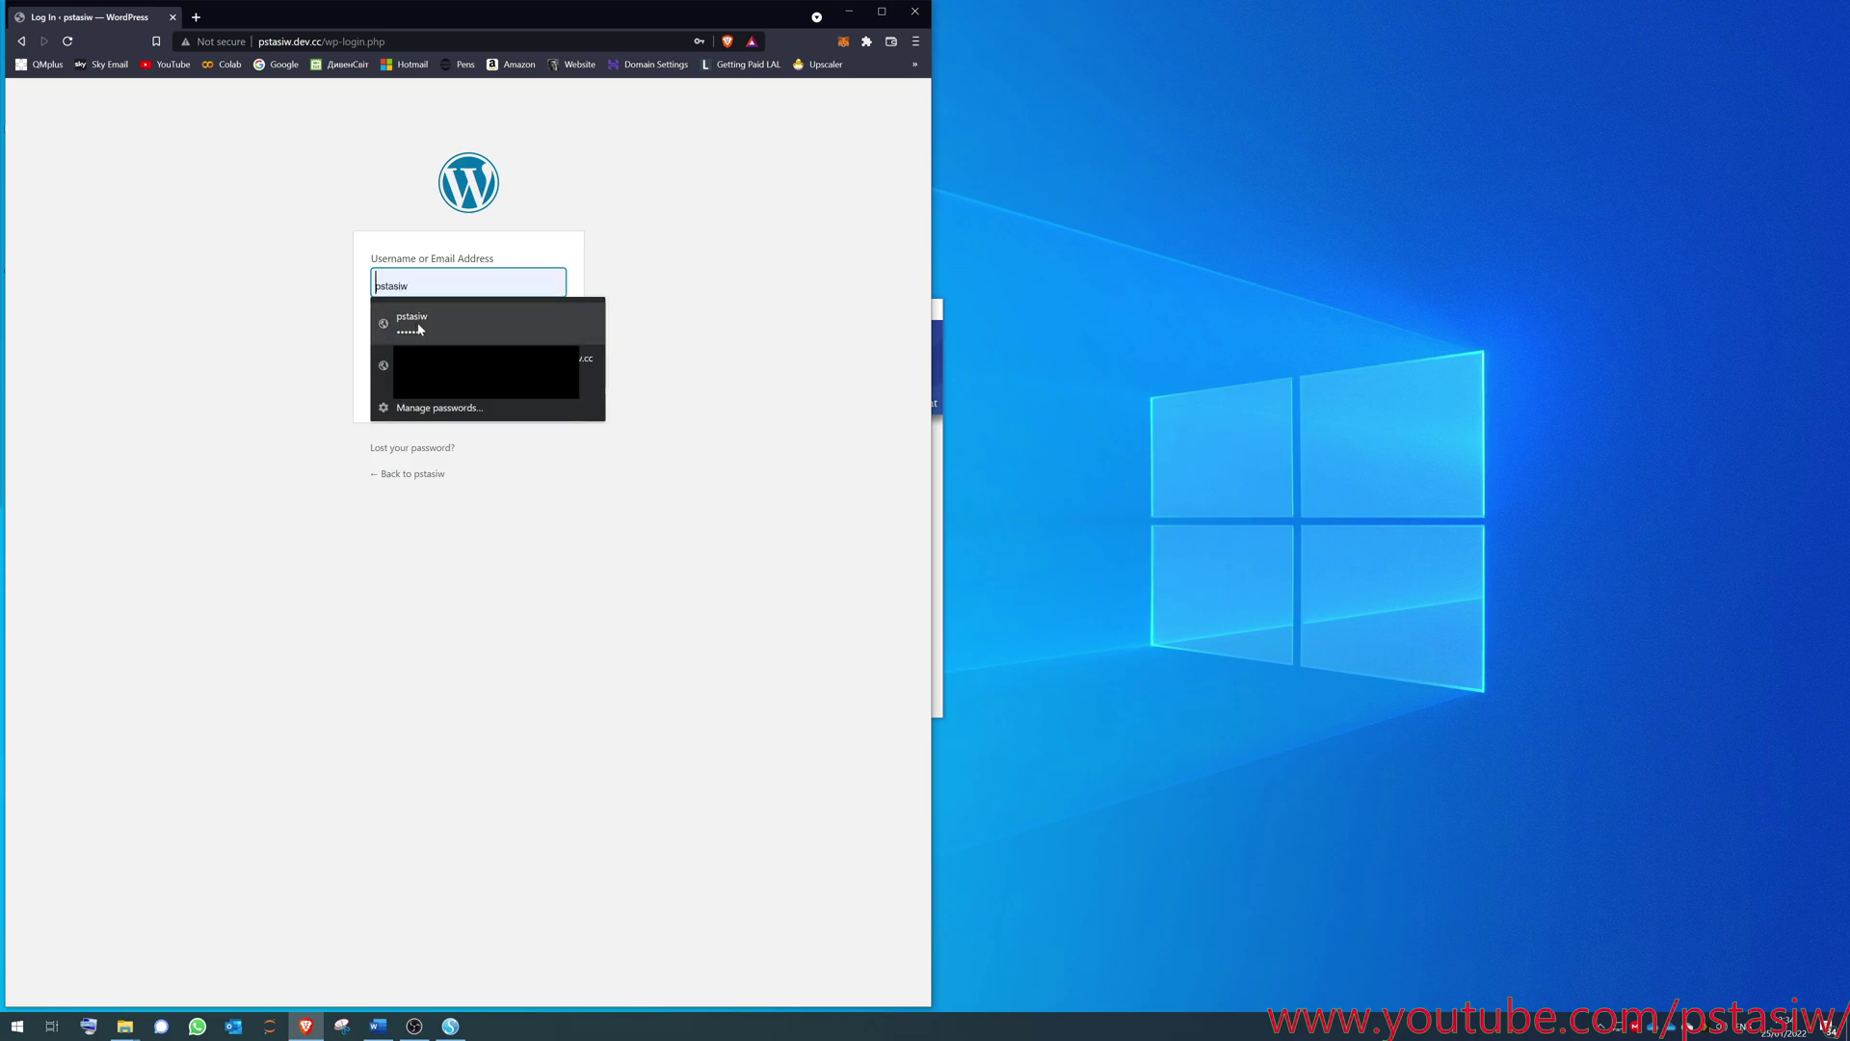
left_click(414, 324)
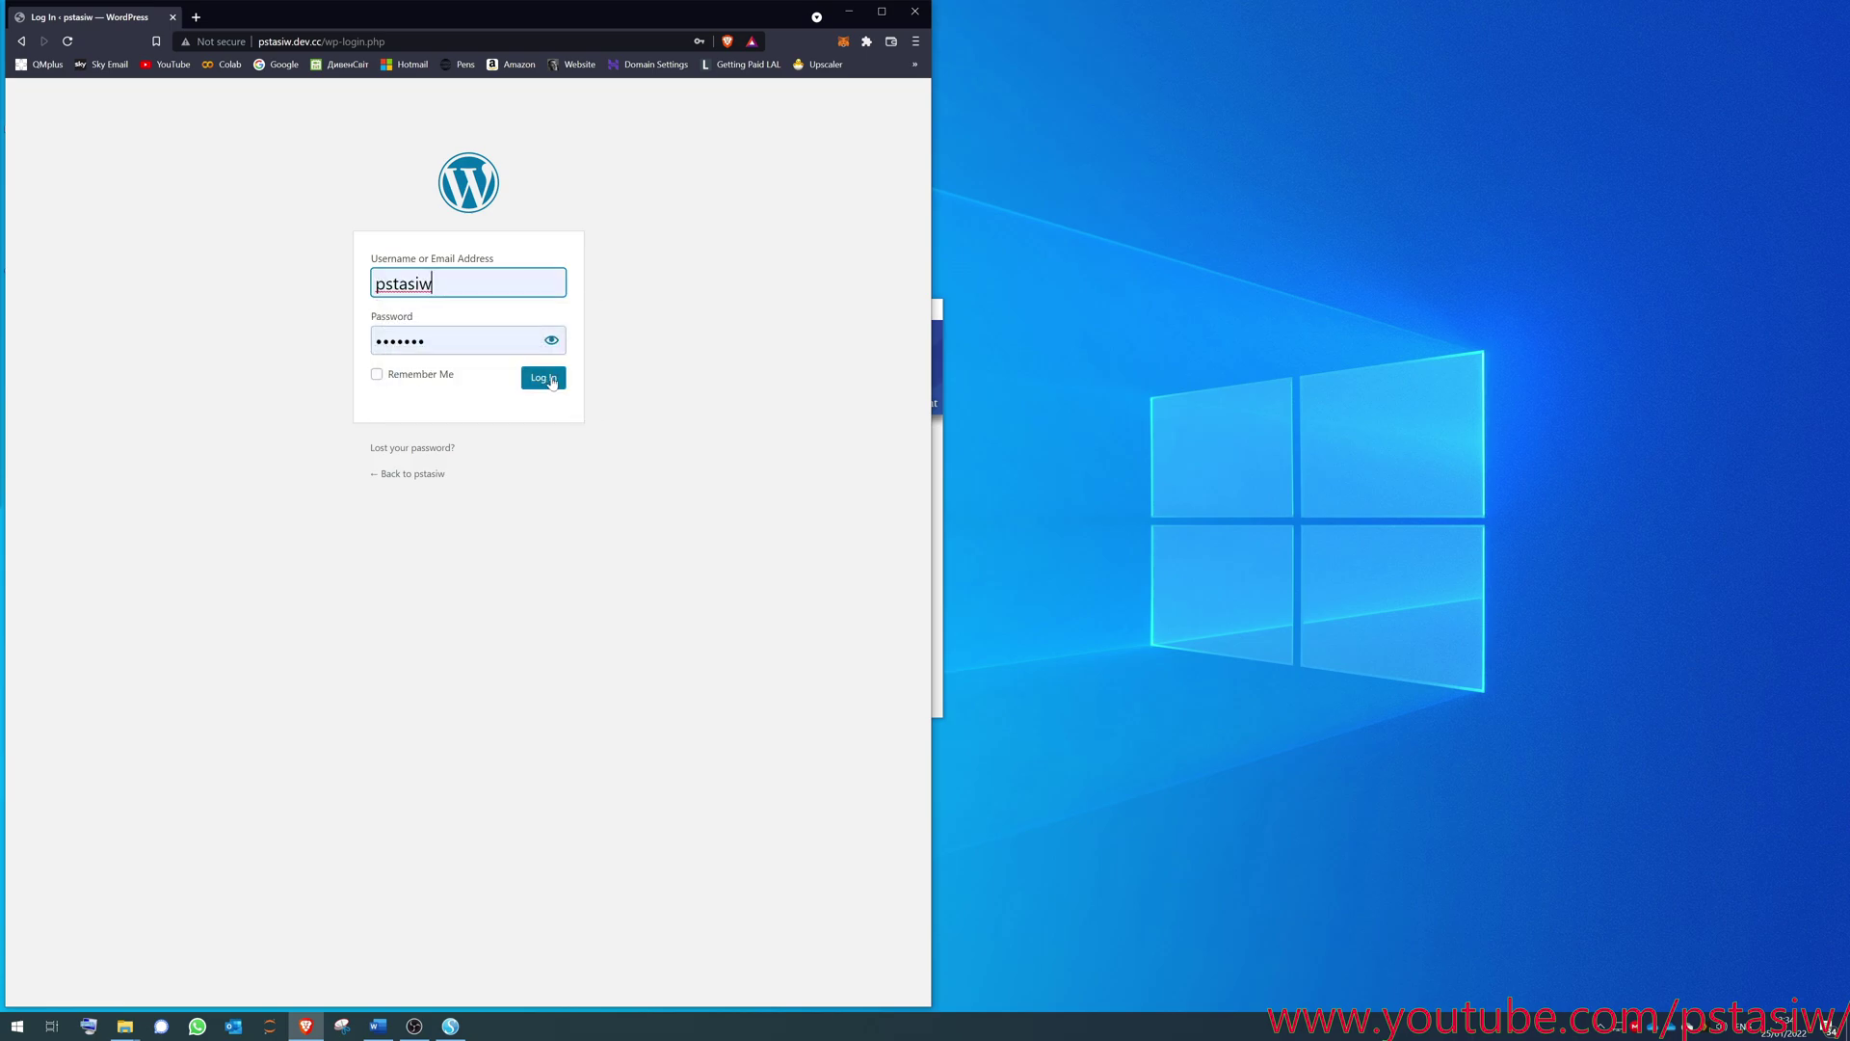
left_click(552, 382)
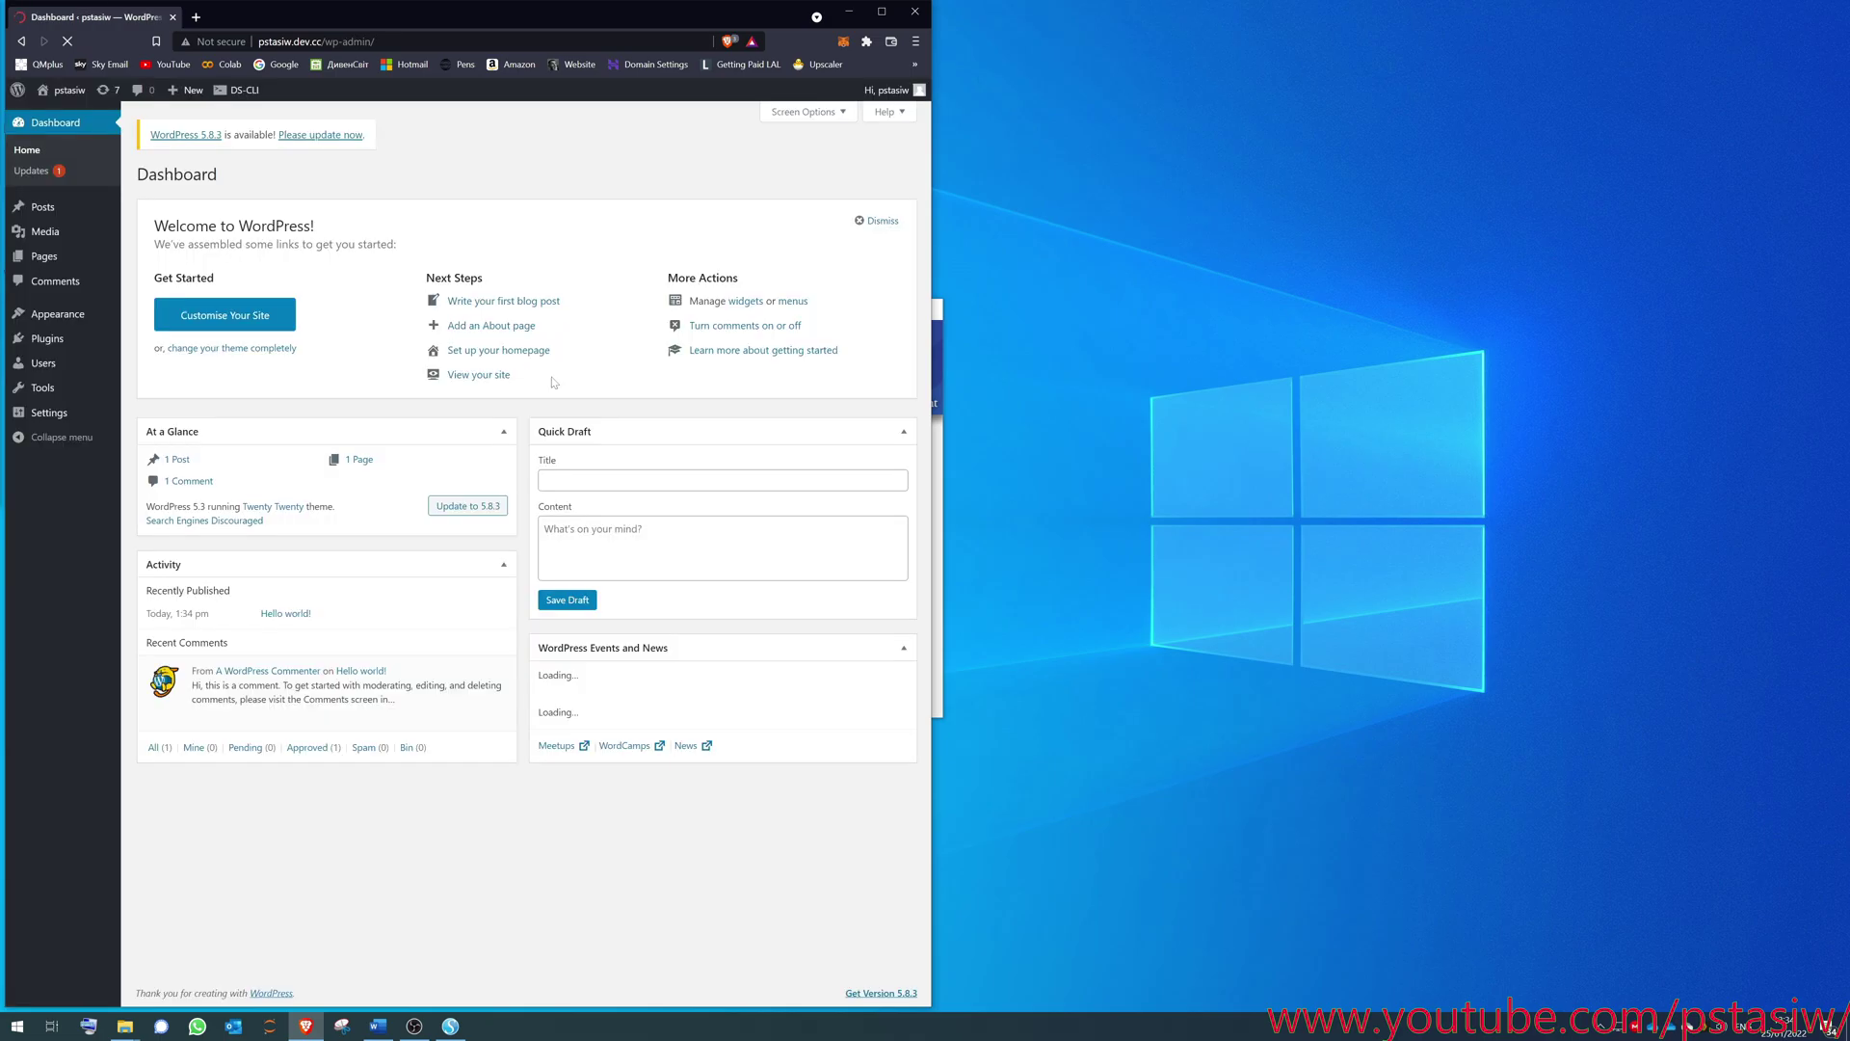
key("ctrl+l")
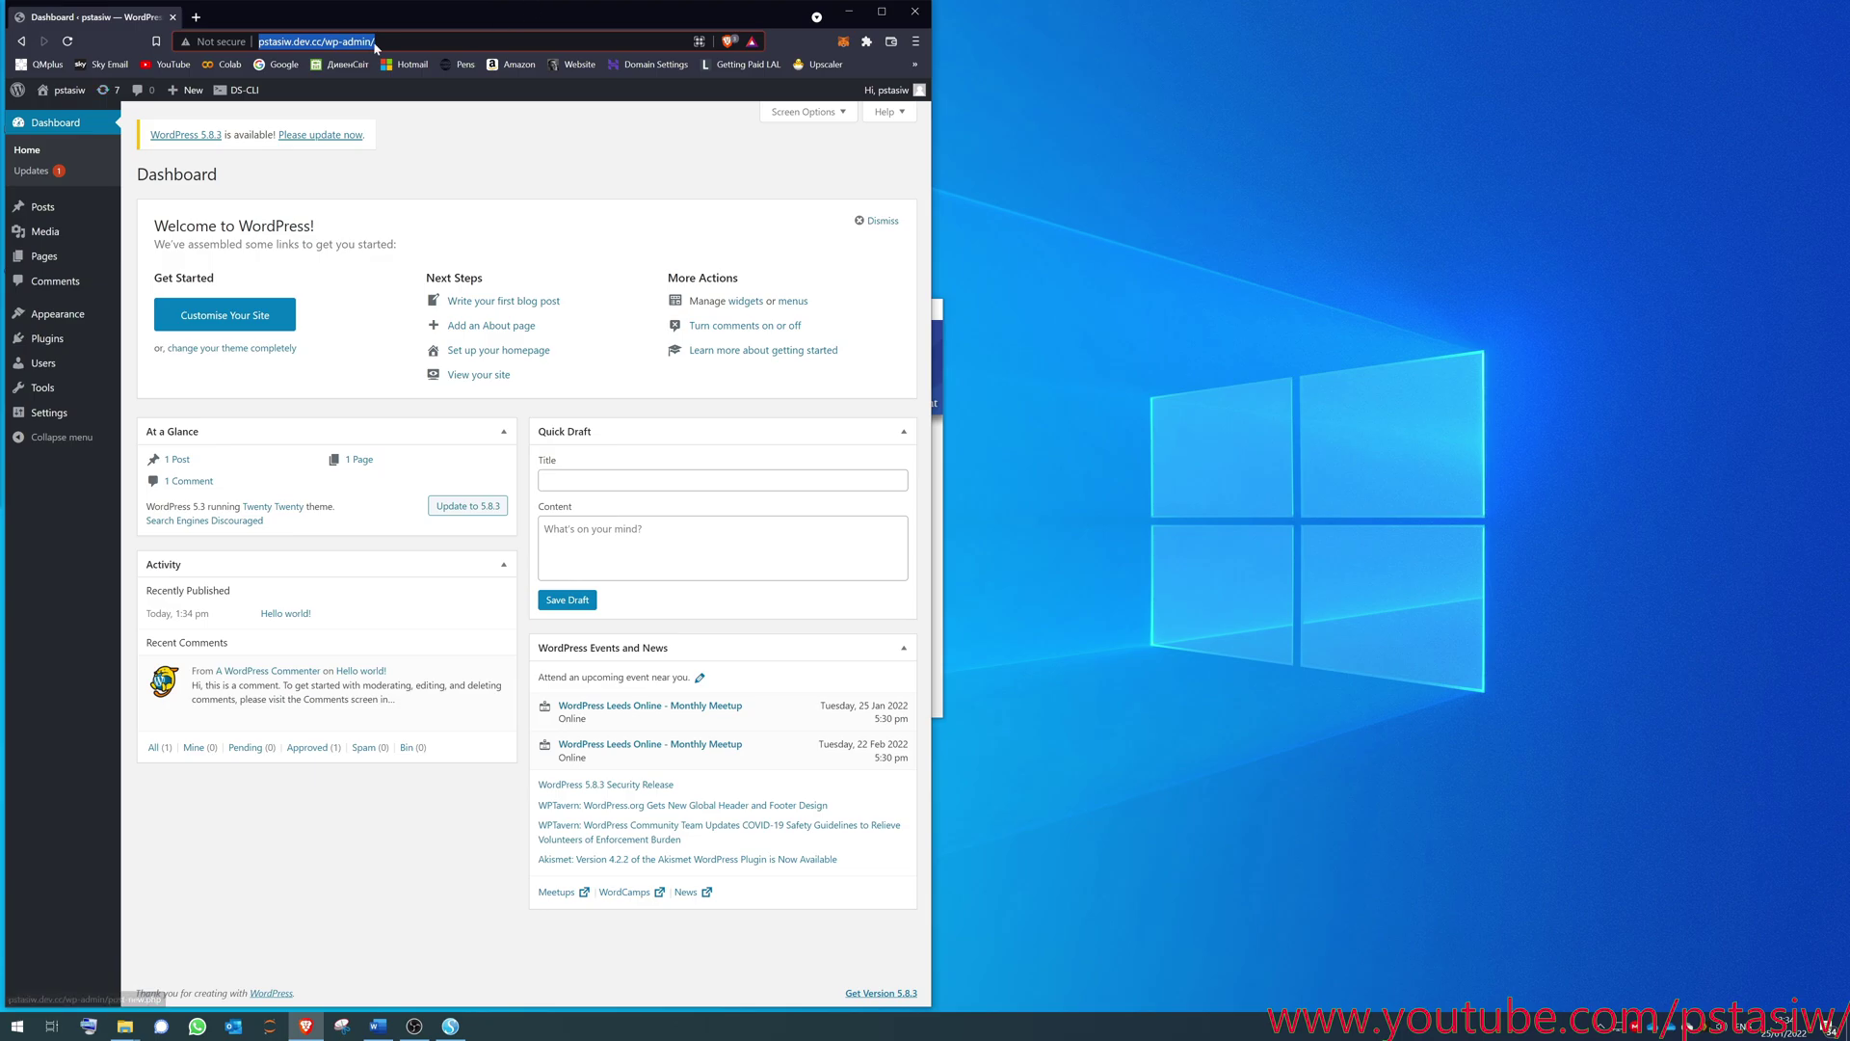
left_click(260, 42)
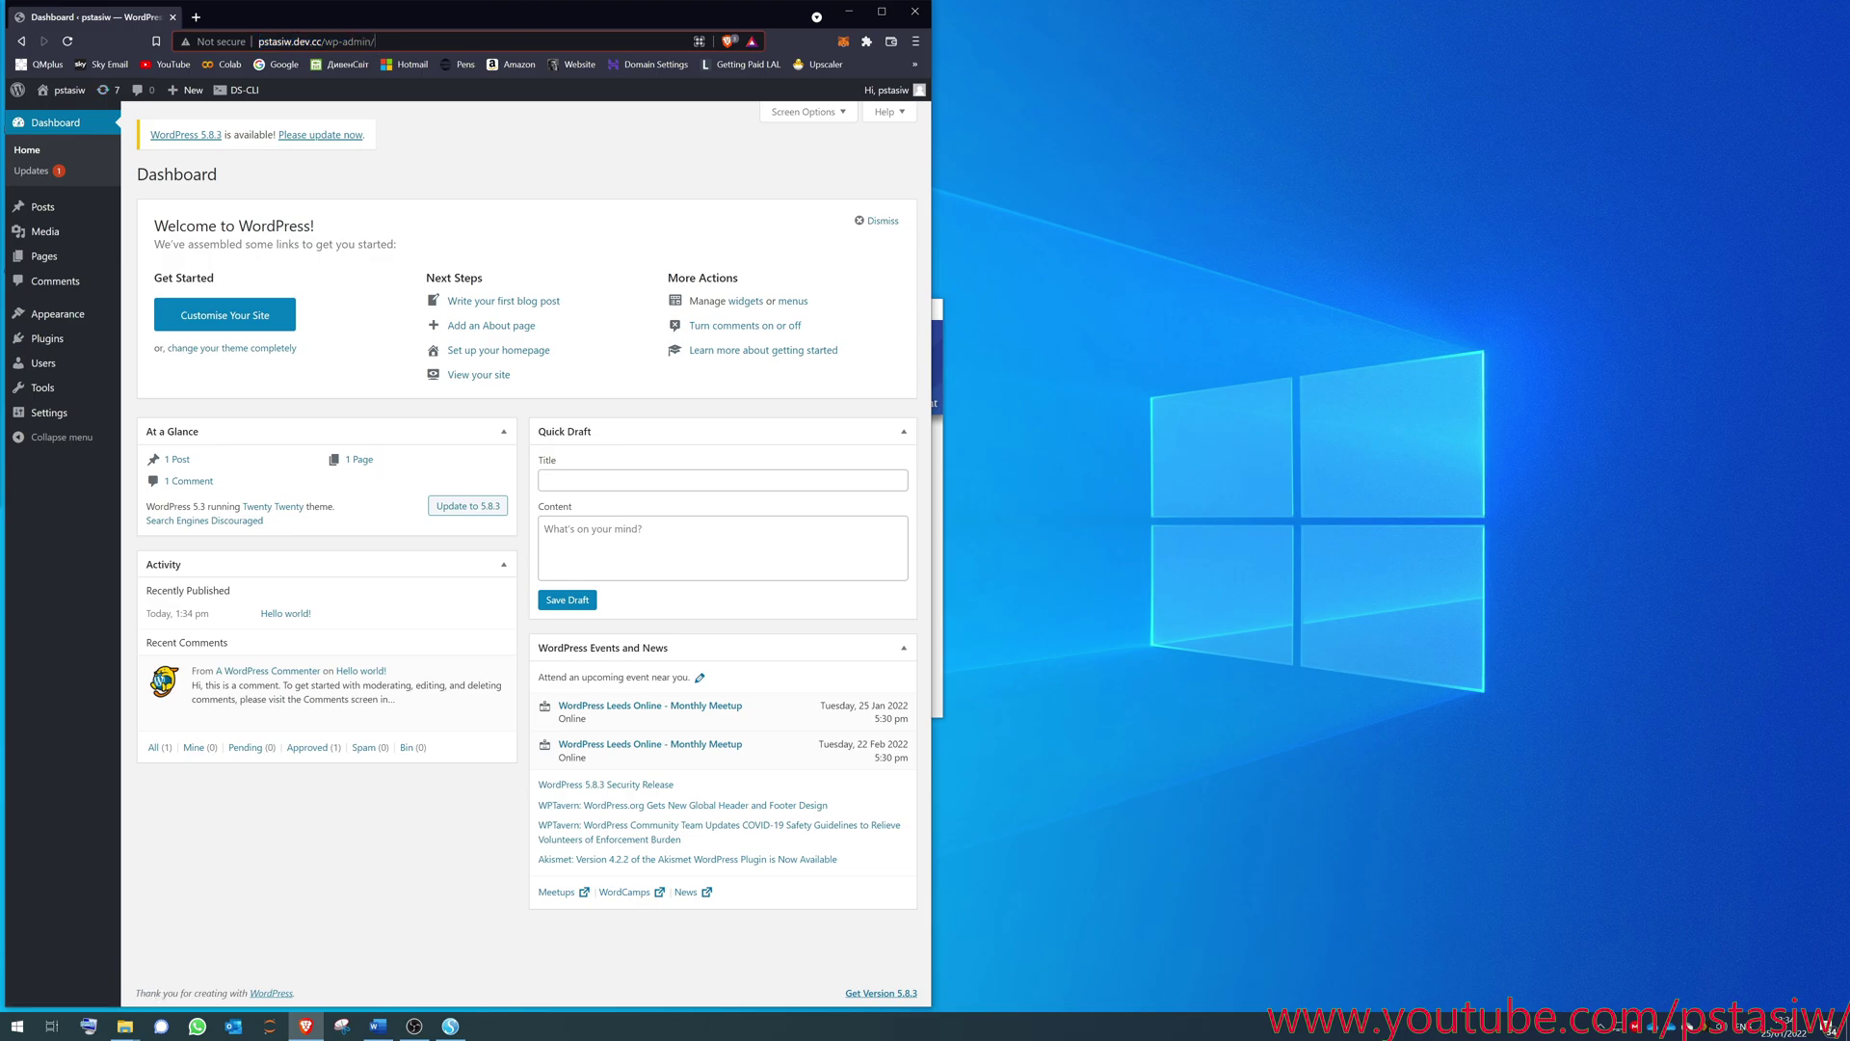
left_click(156, 42)
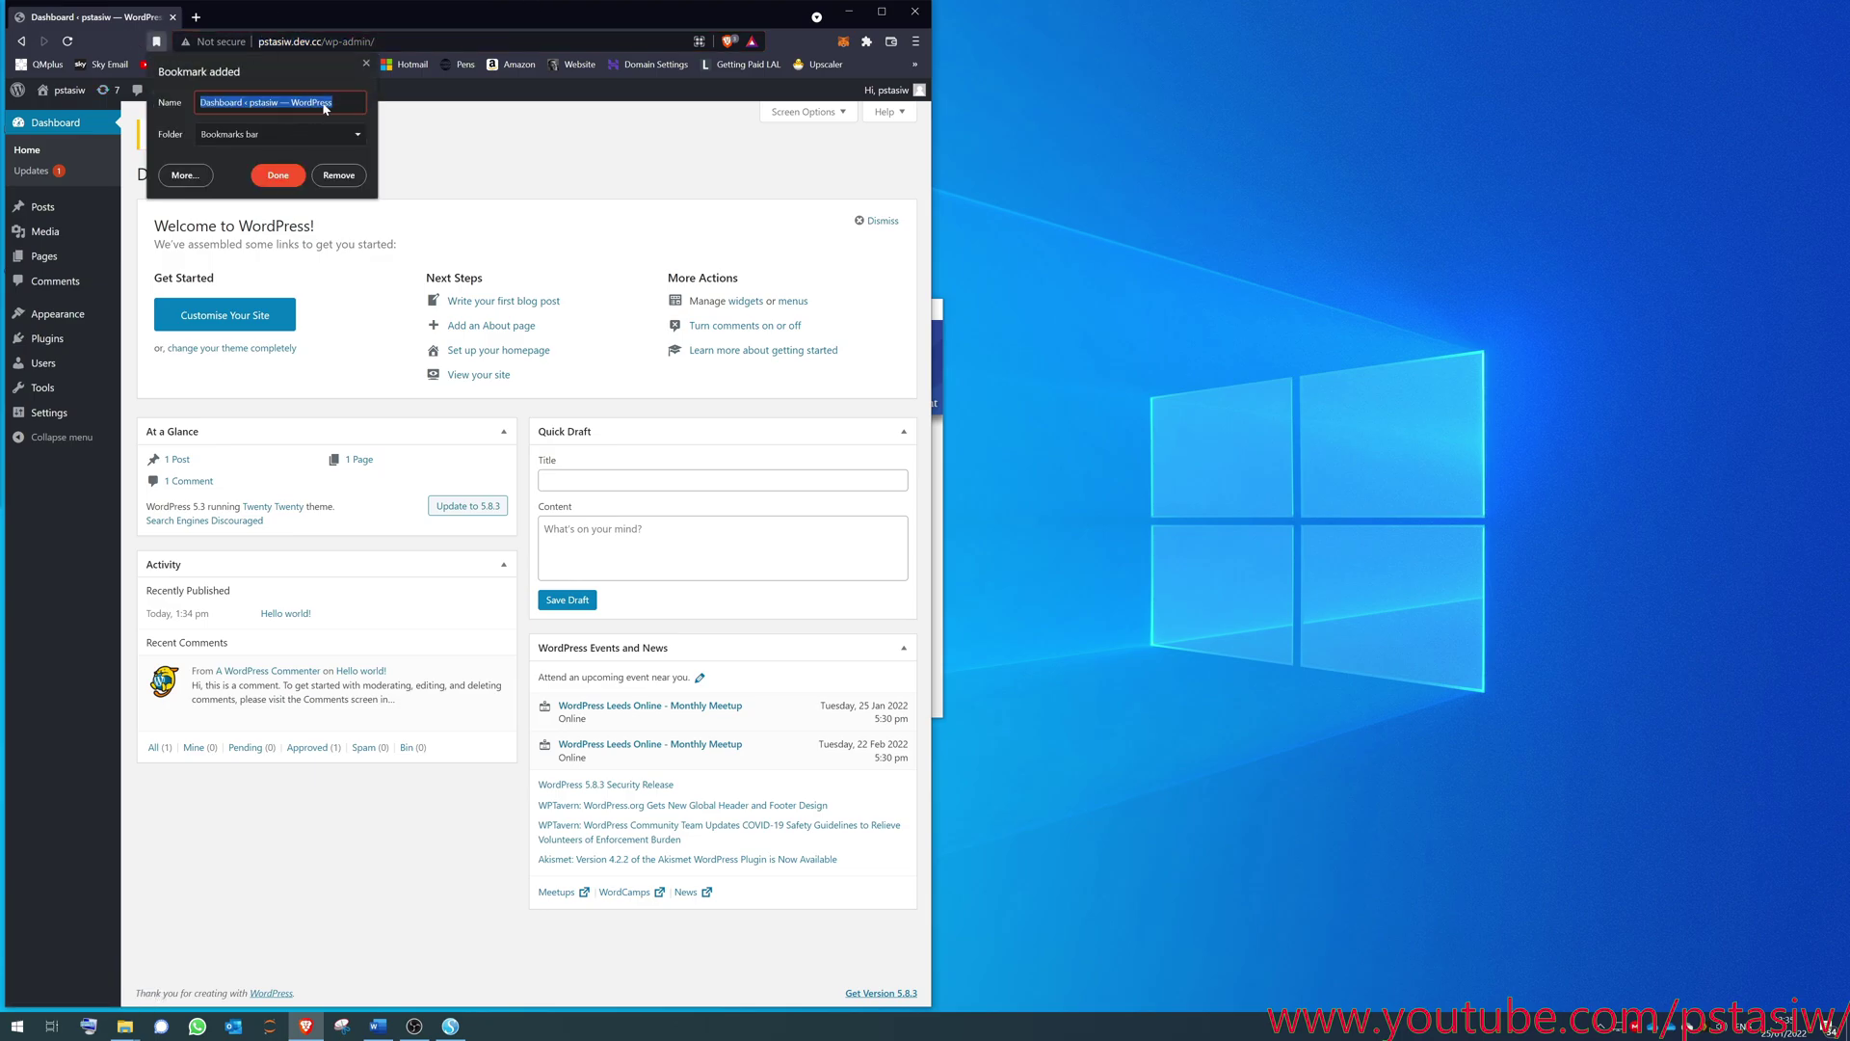
left_click(278, 175)
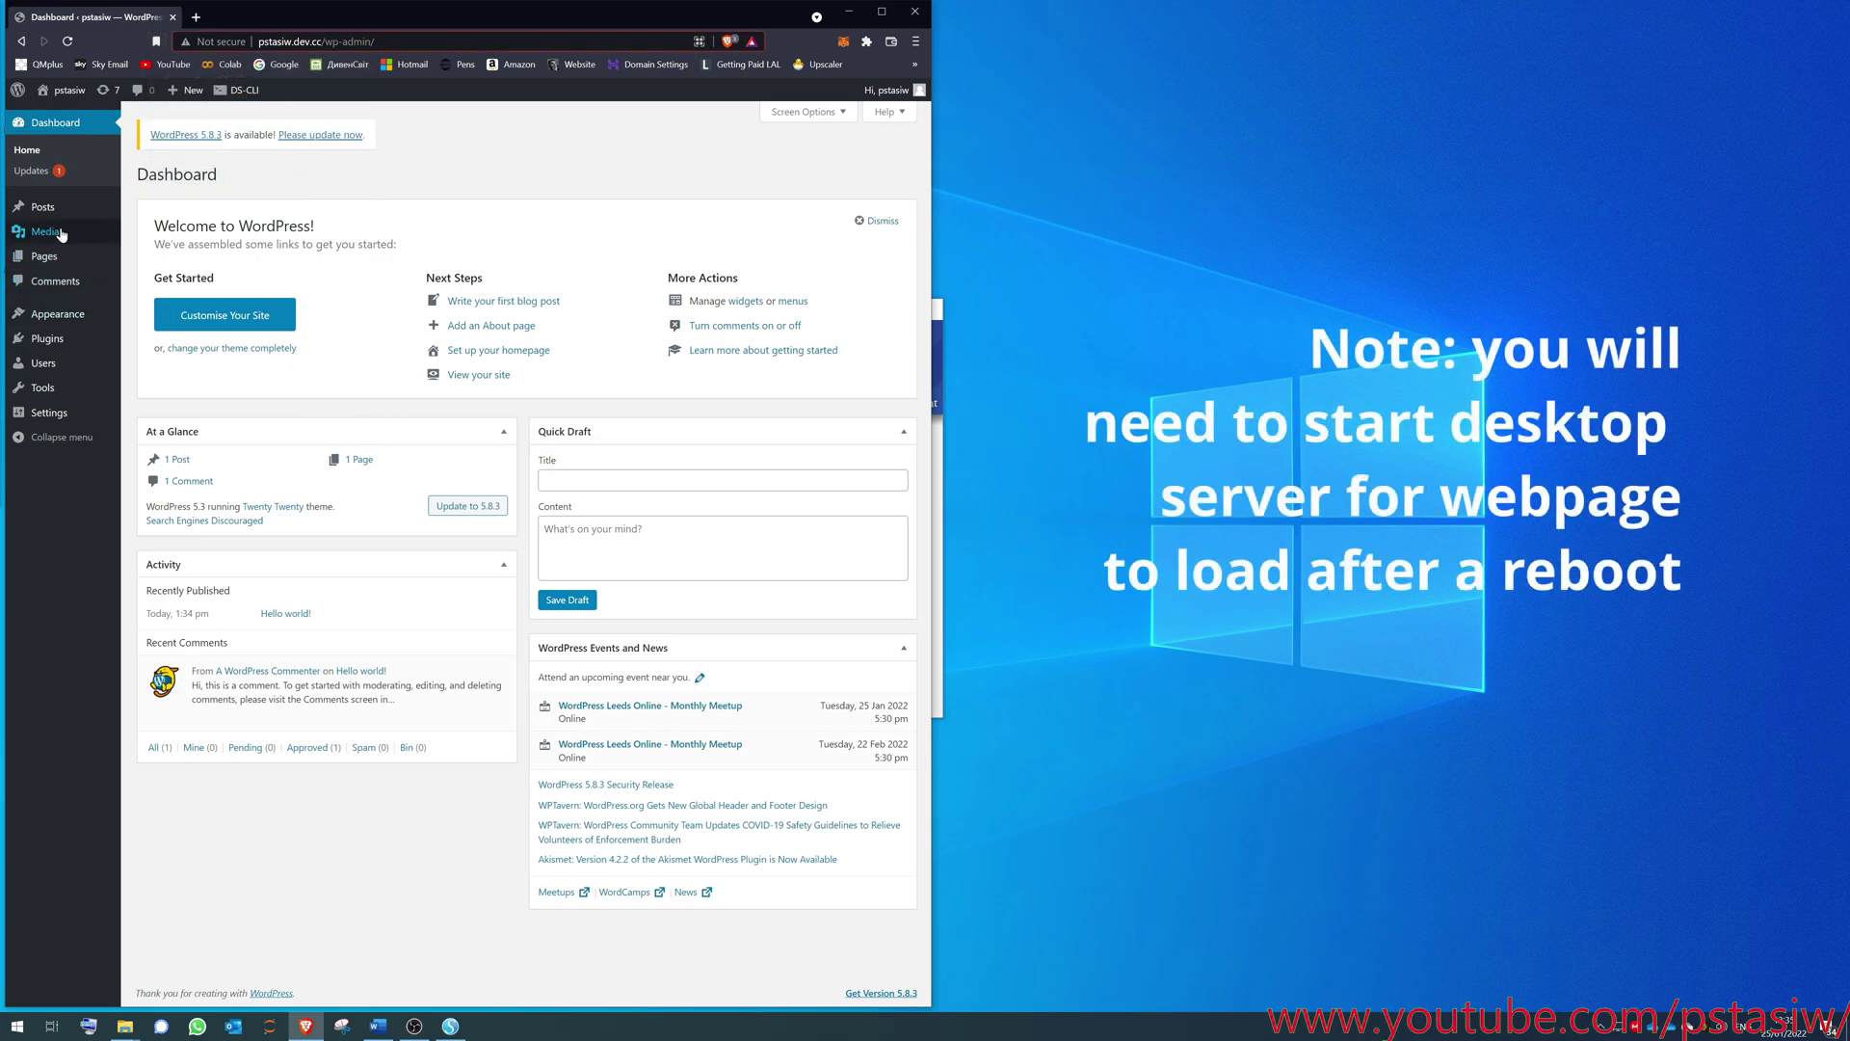
- Update WordPress core to 5.8.3, then return to Appearance > Themes
mouse_move(89, 317)
left_click(148, 316)
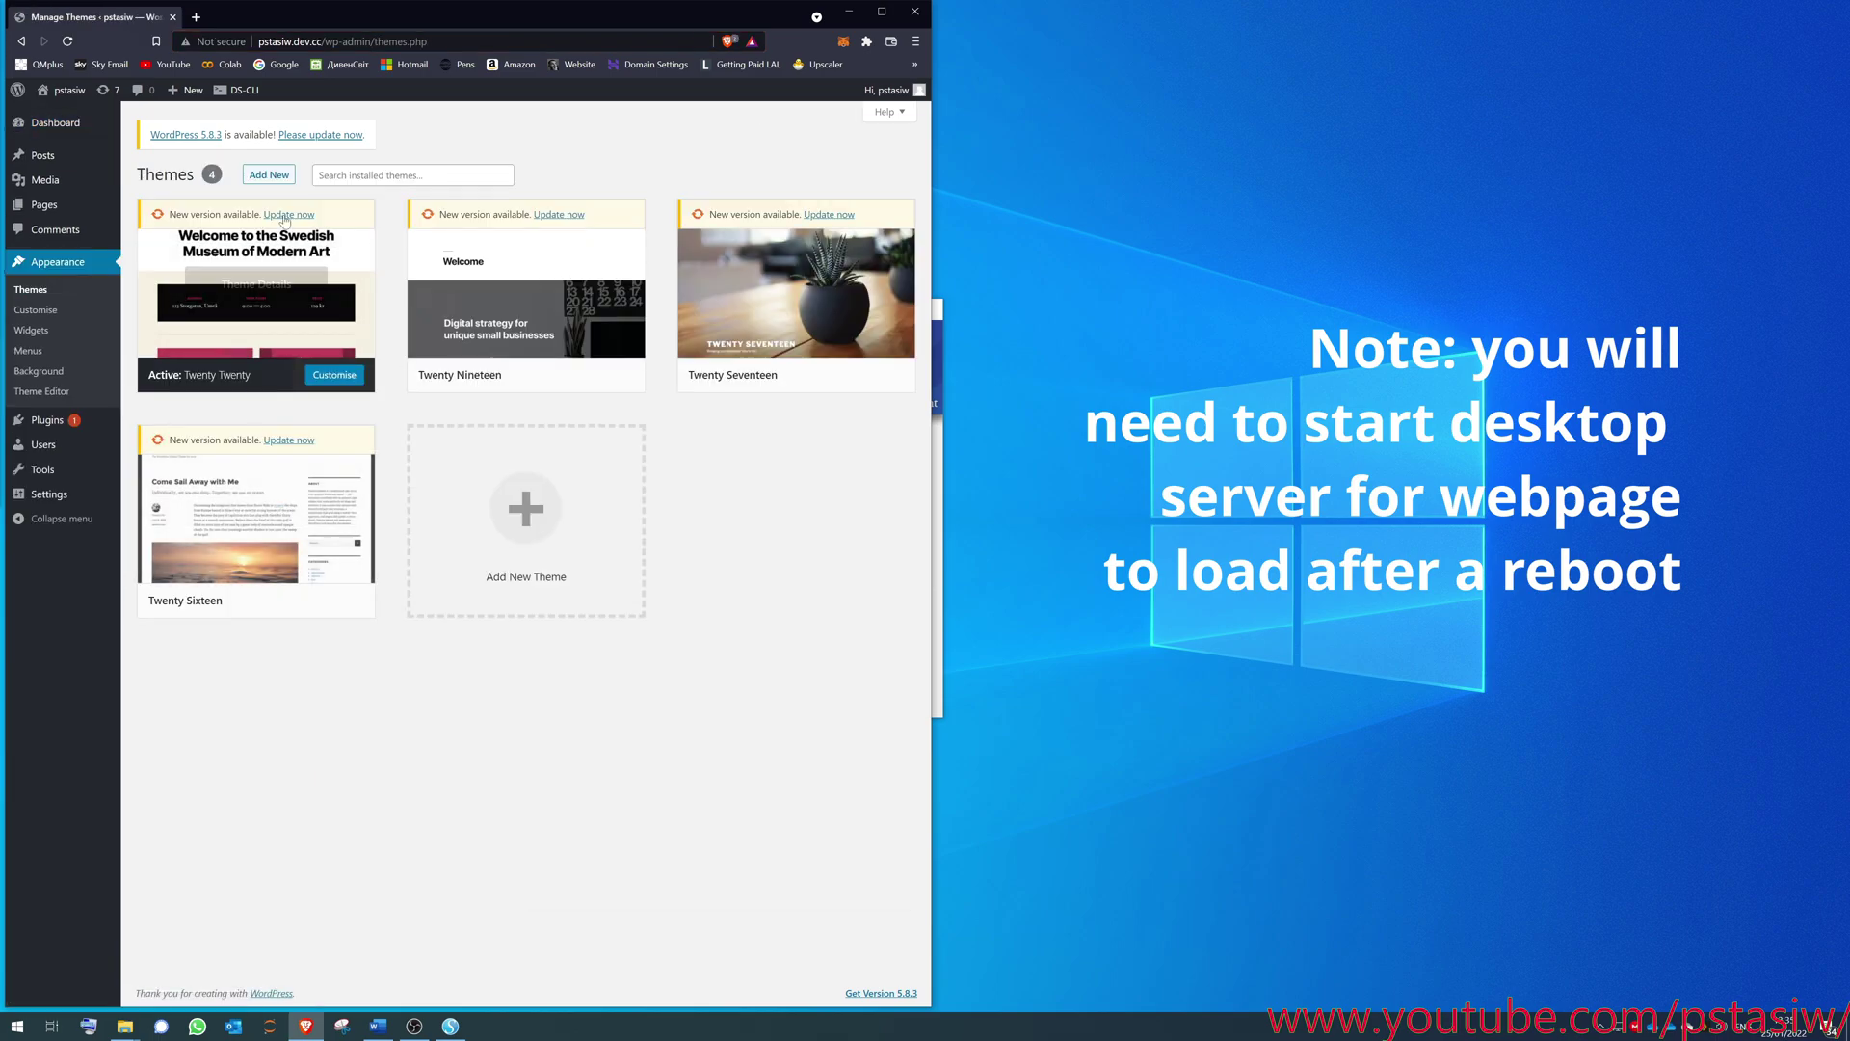
left_click(323, 135)
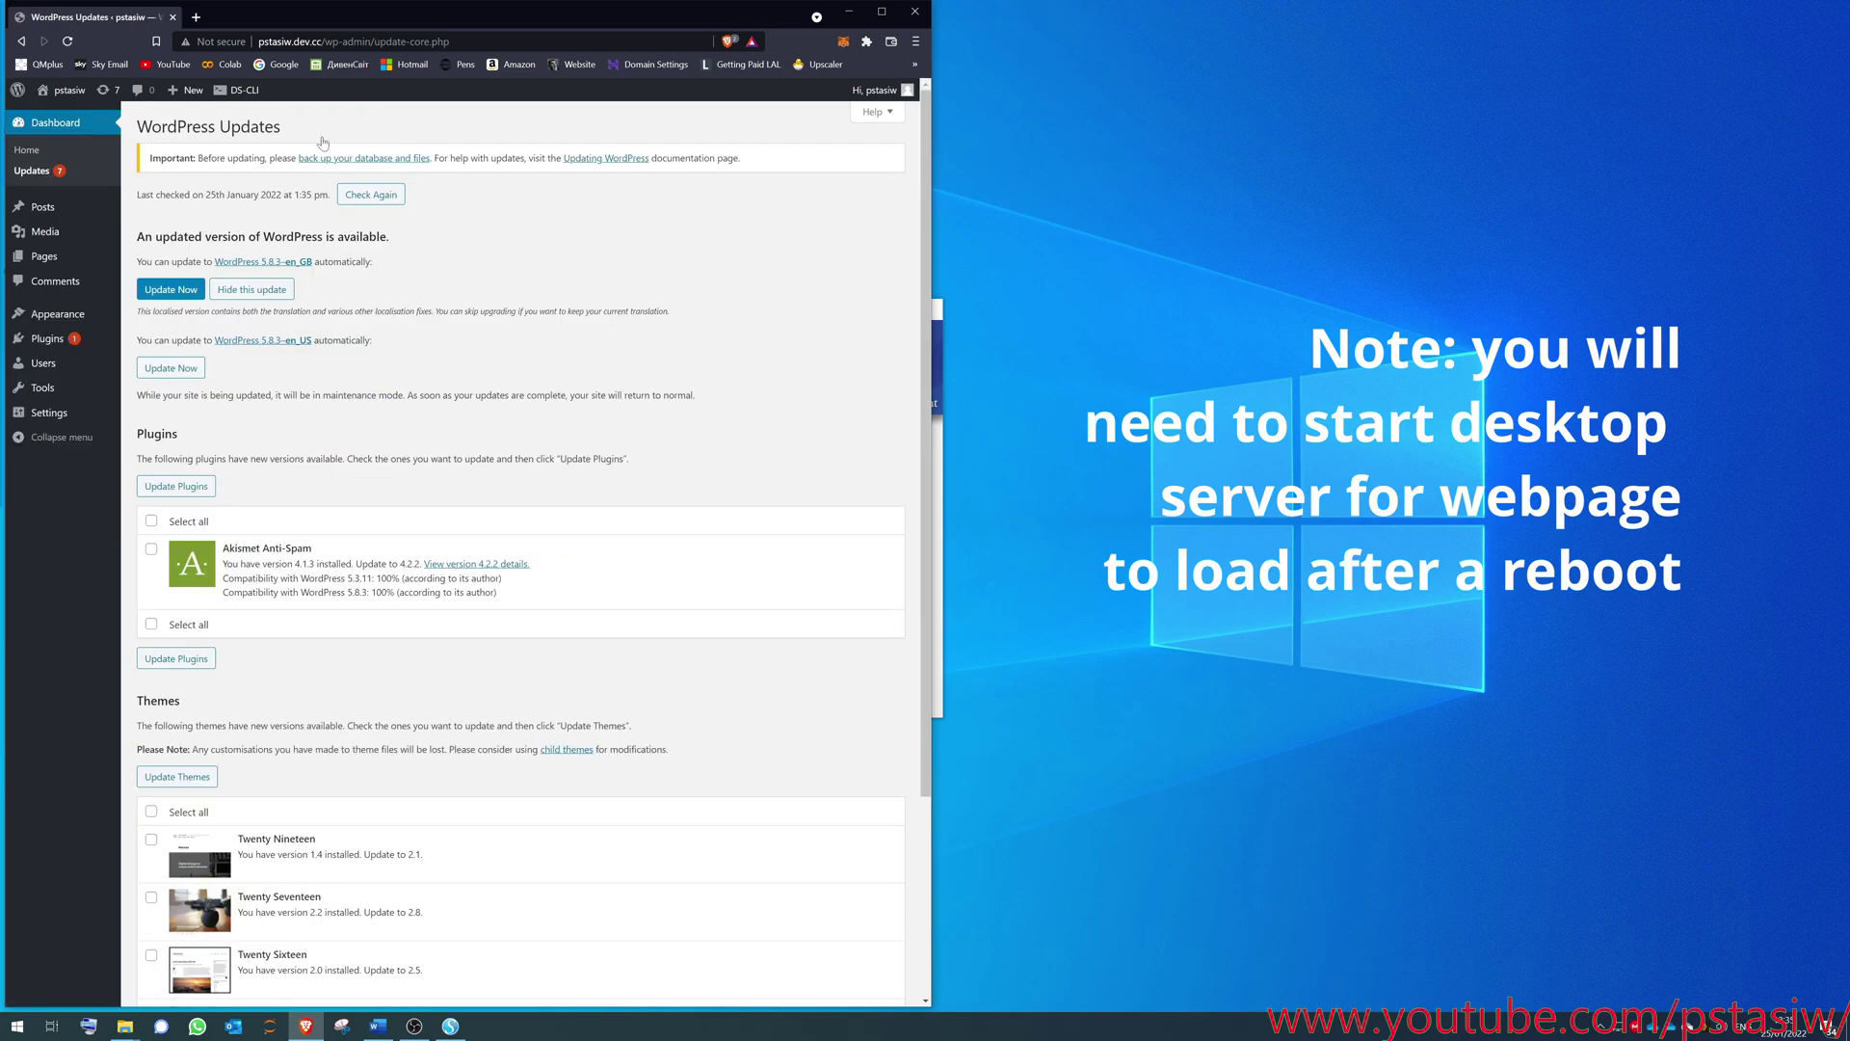
left_click(170, 289)
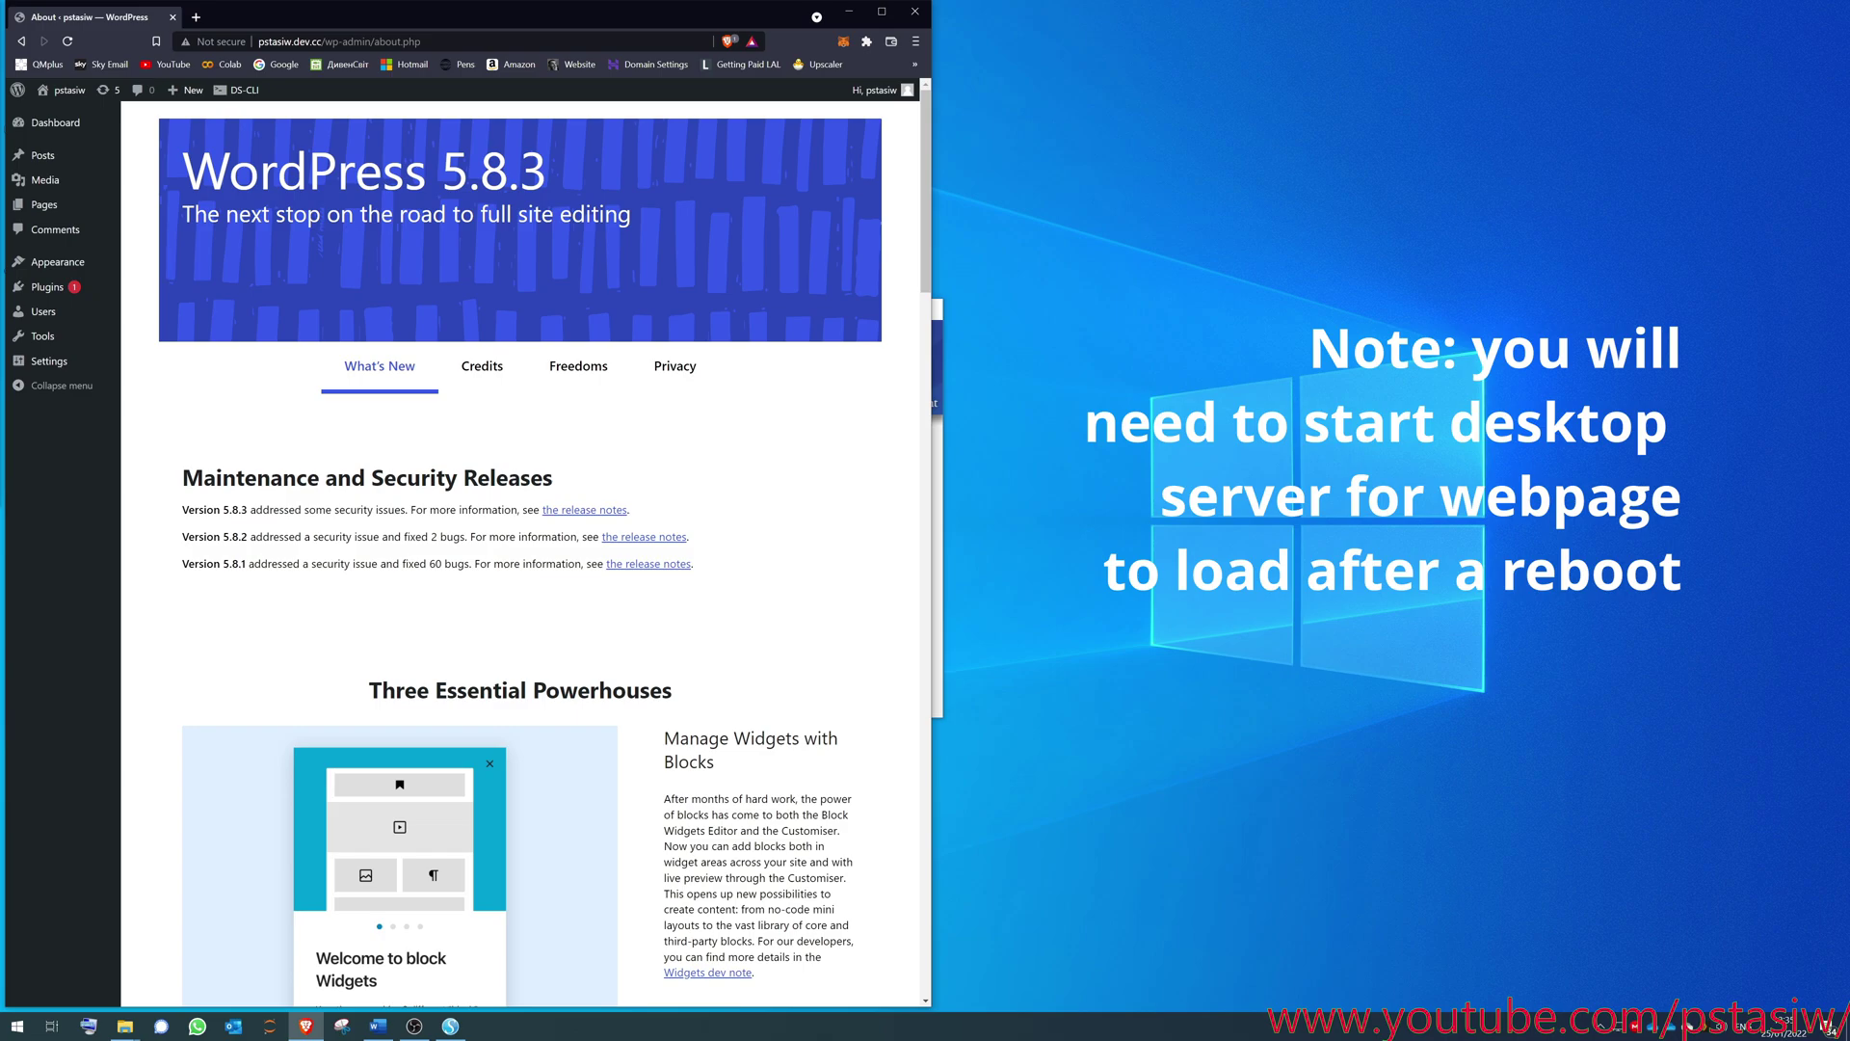
mouse_move(72, 262)
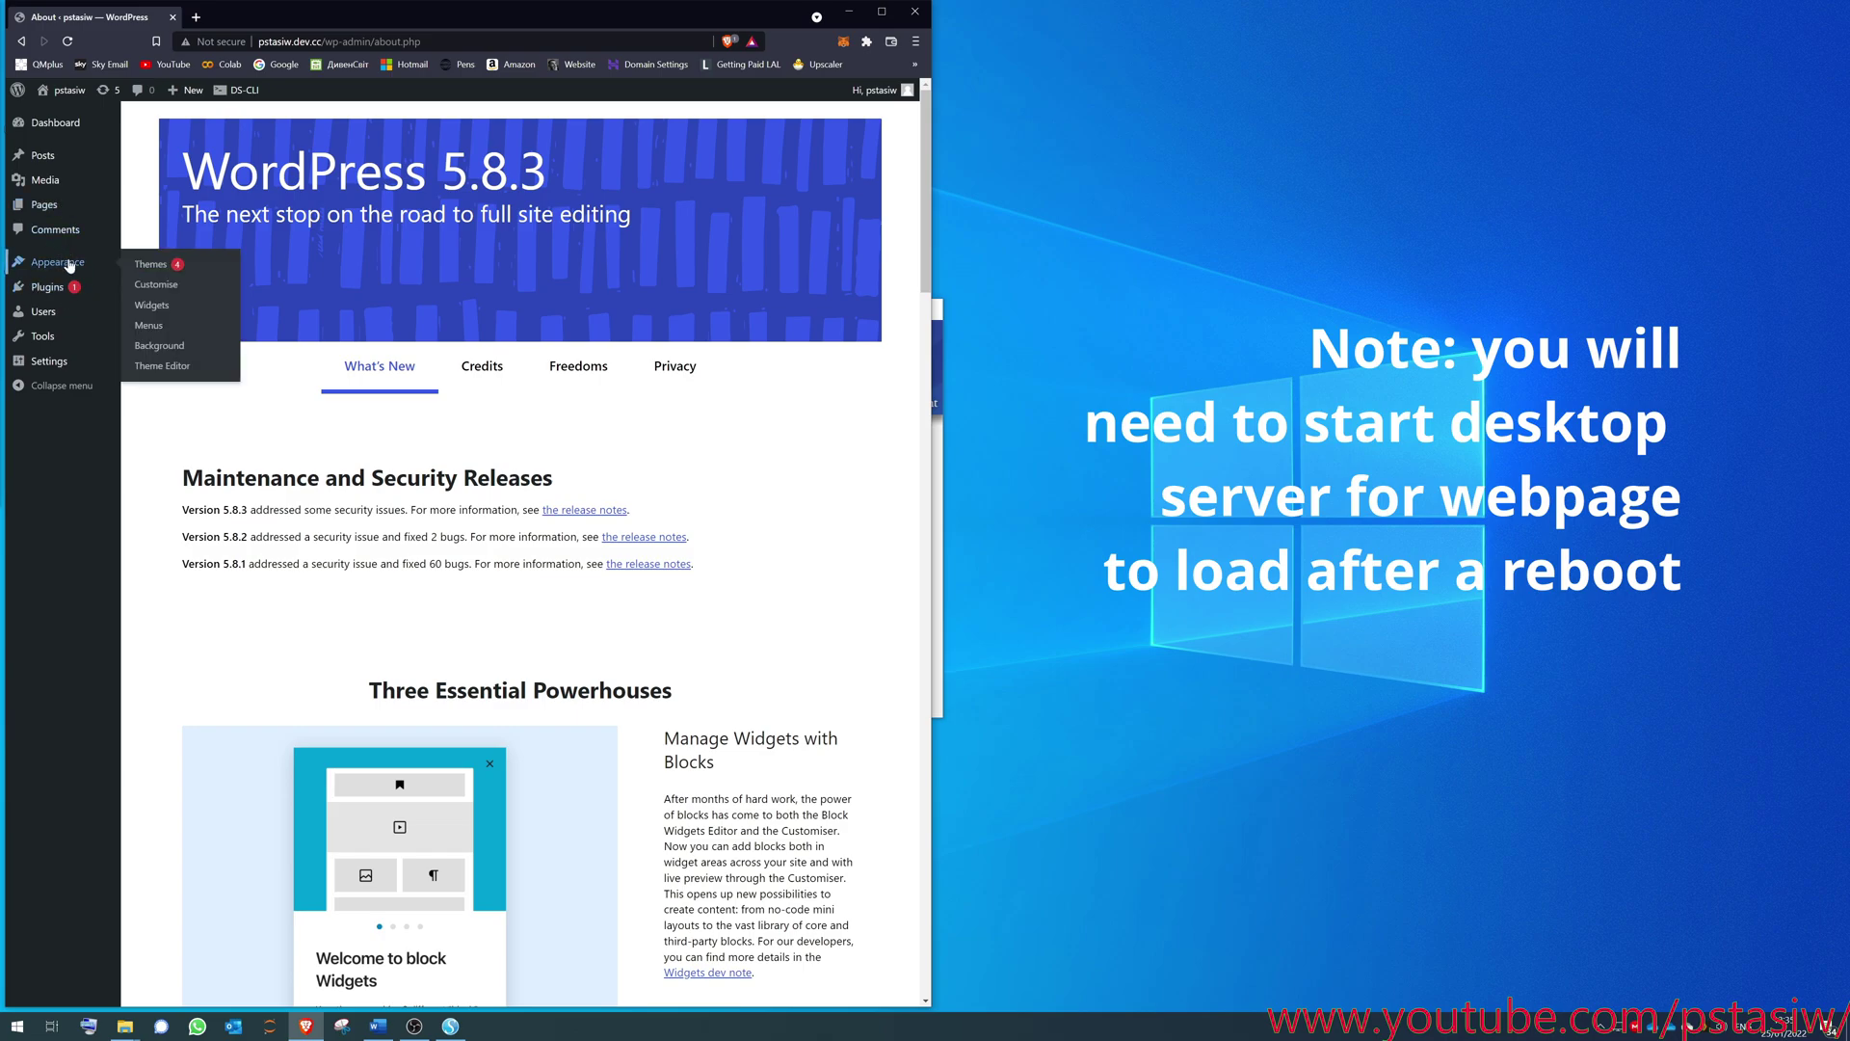
left_click(142, 266)
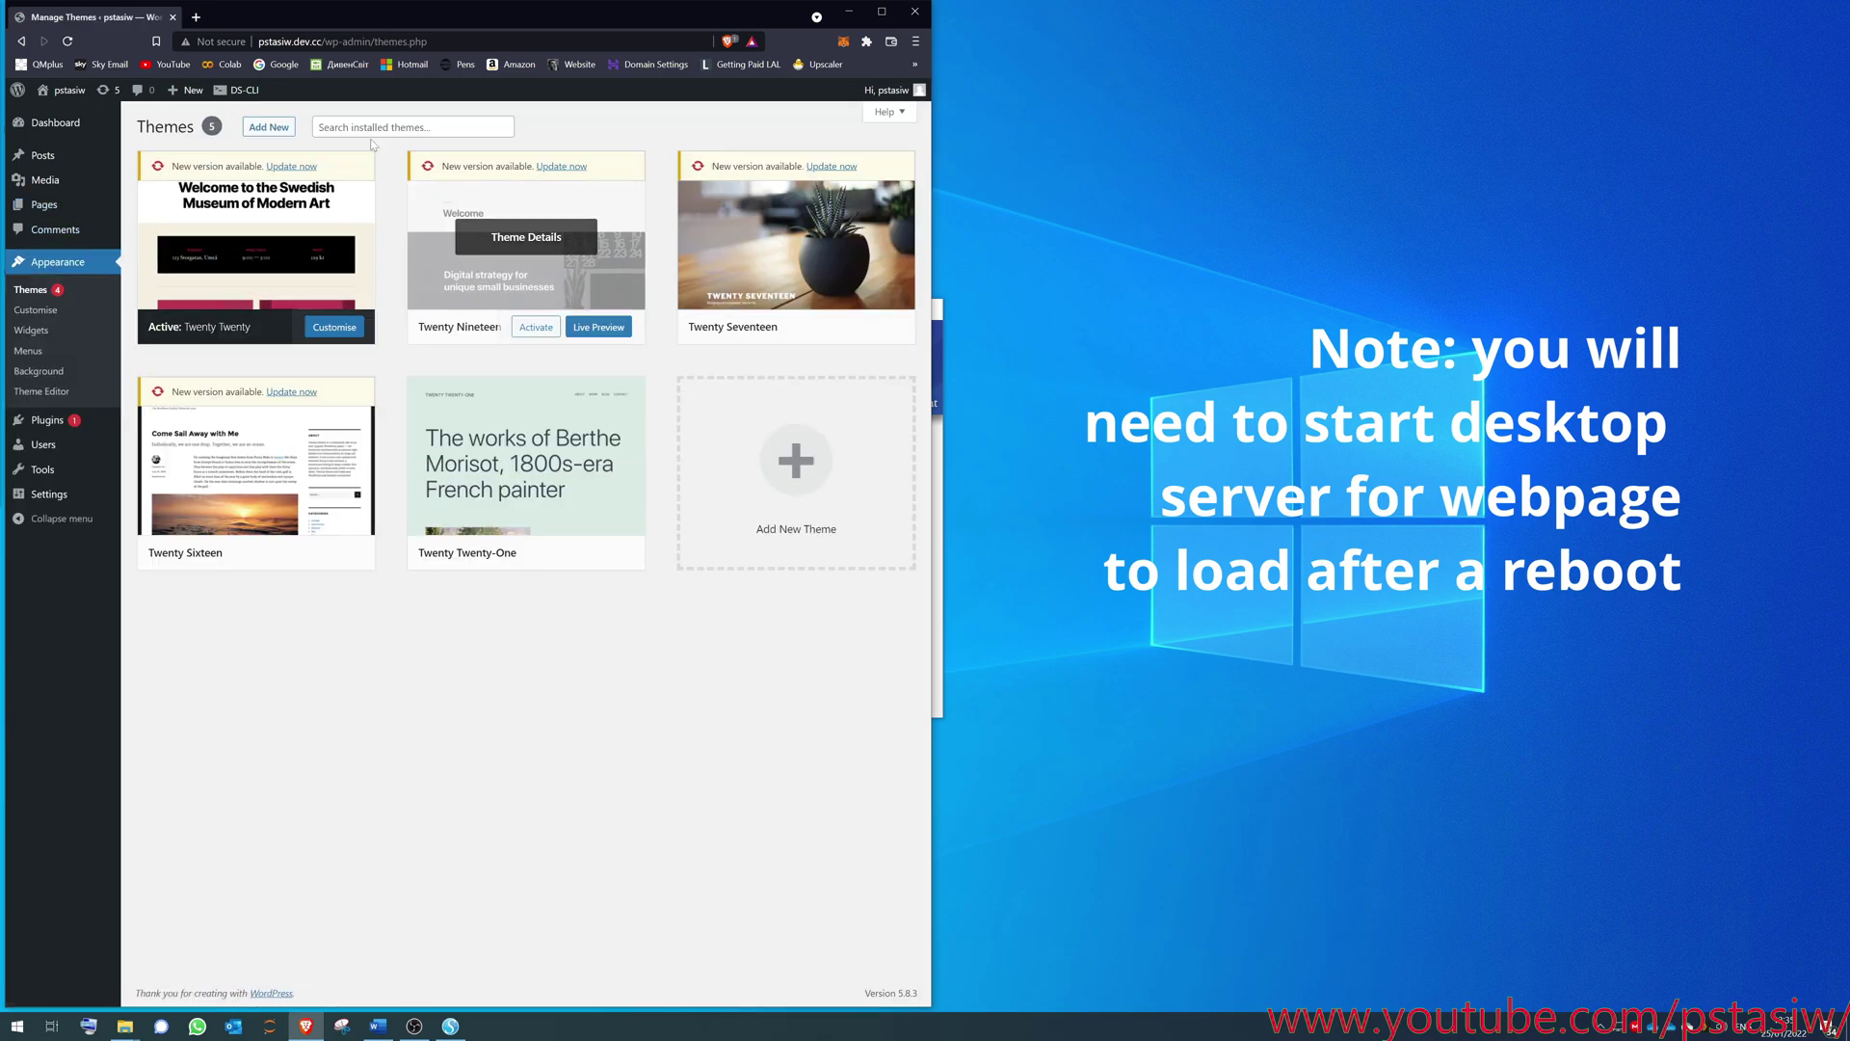
- Search themes for 'sig', then install and activate Signify Tune
left_click(274, 128)
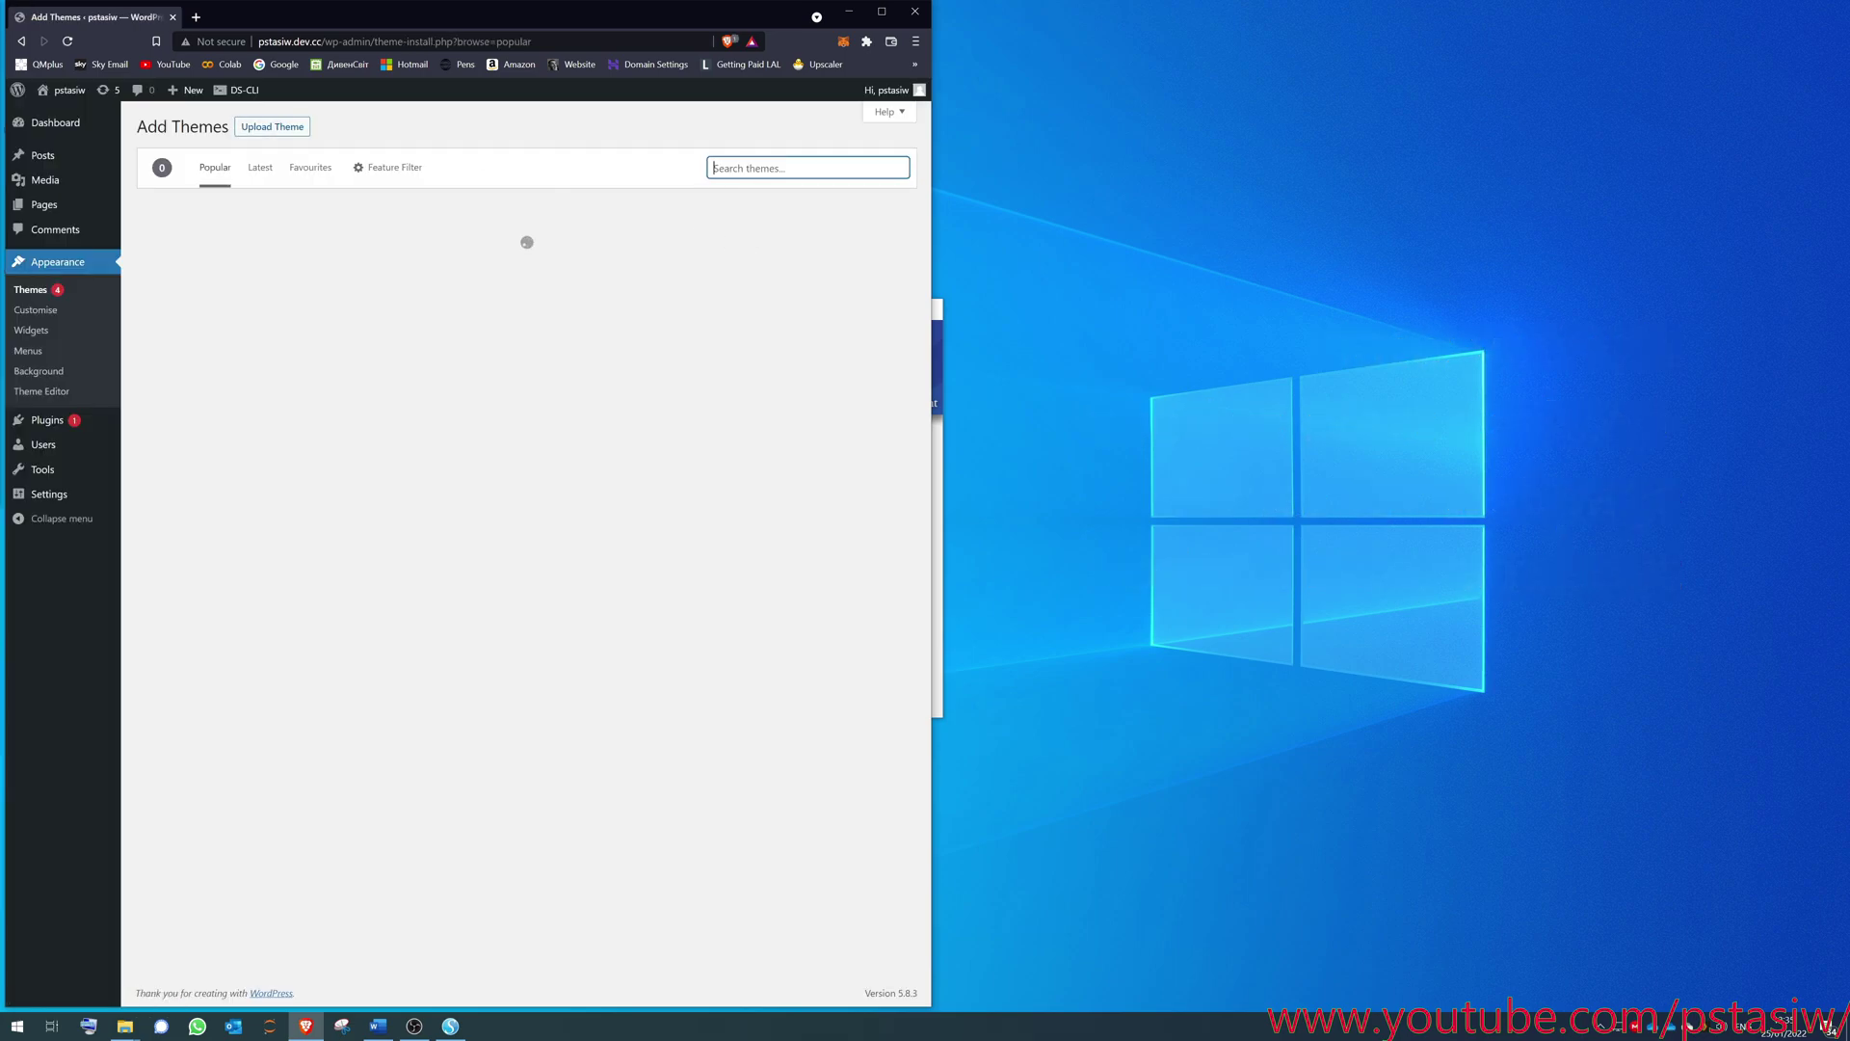
type("signify")
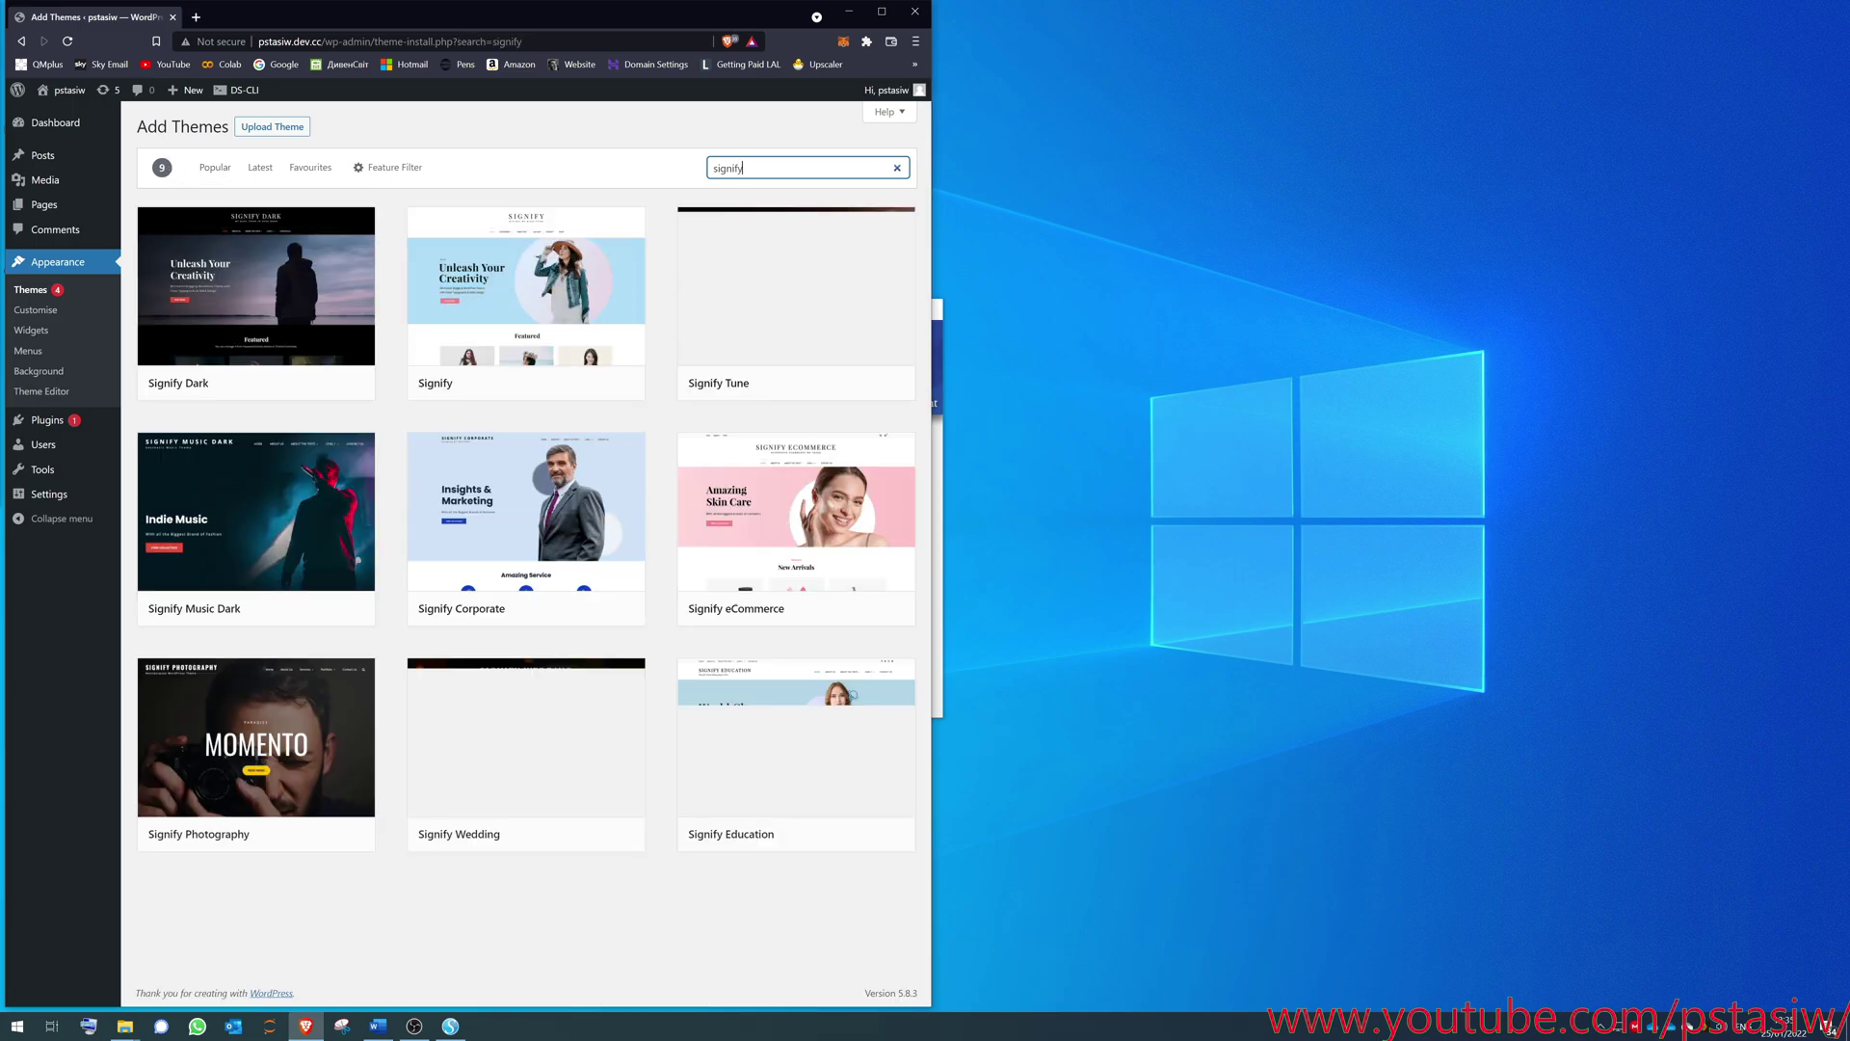
left_click(822, 389)
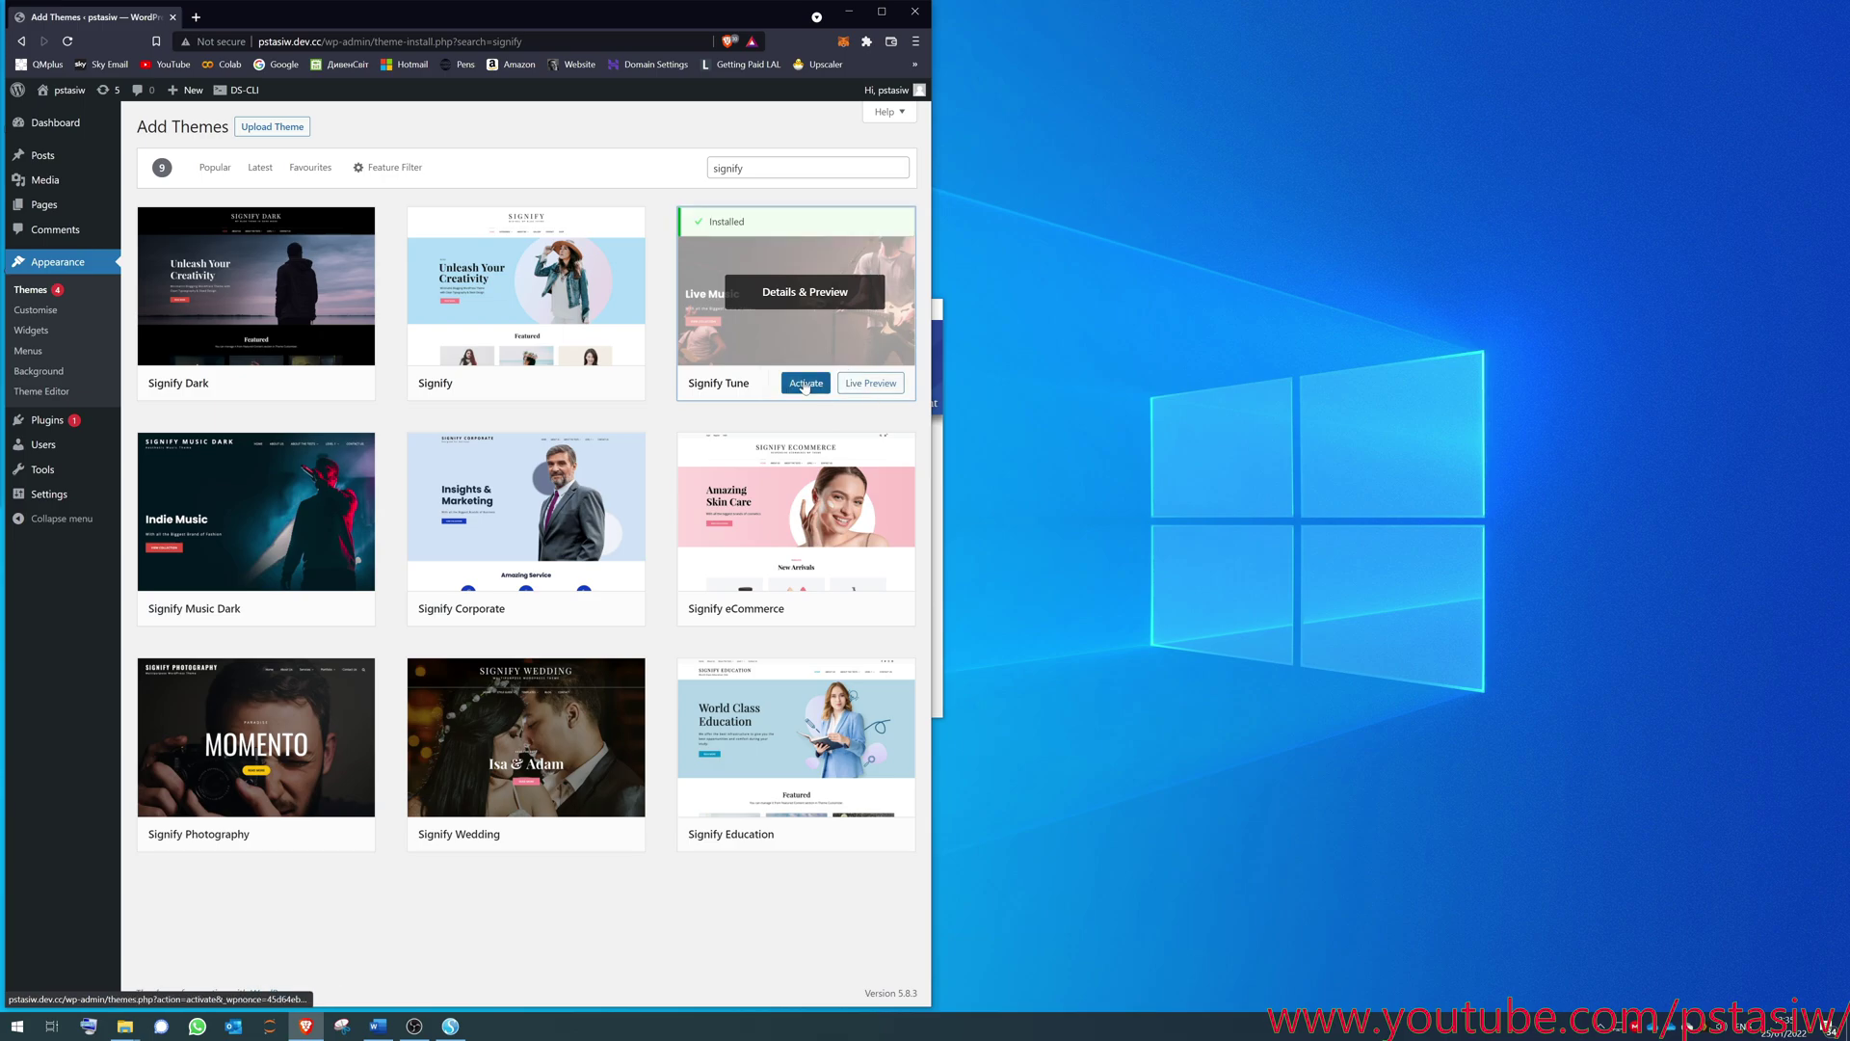
left_click(806, 383)
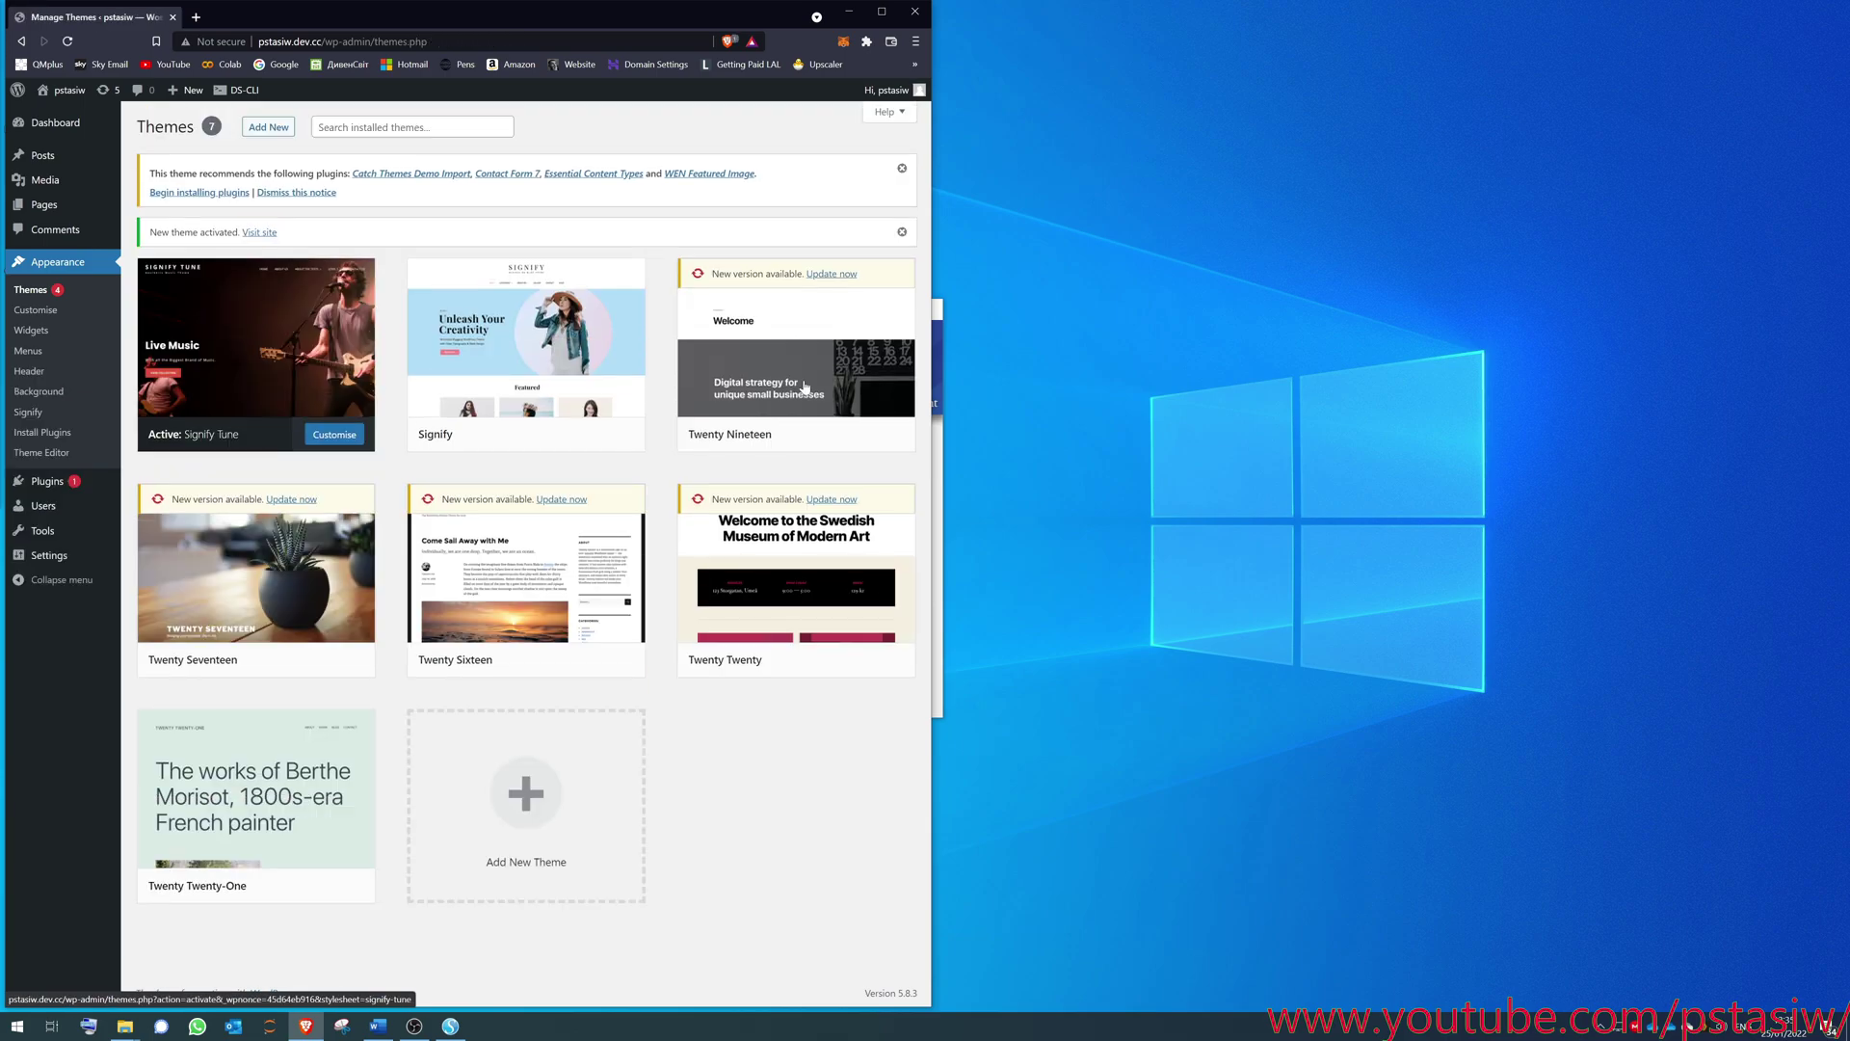
- Copy the site host into a new tab and view the pstasiw.dev.cc homepage
left_click(264, 42)
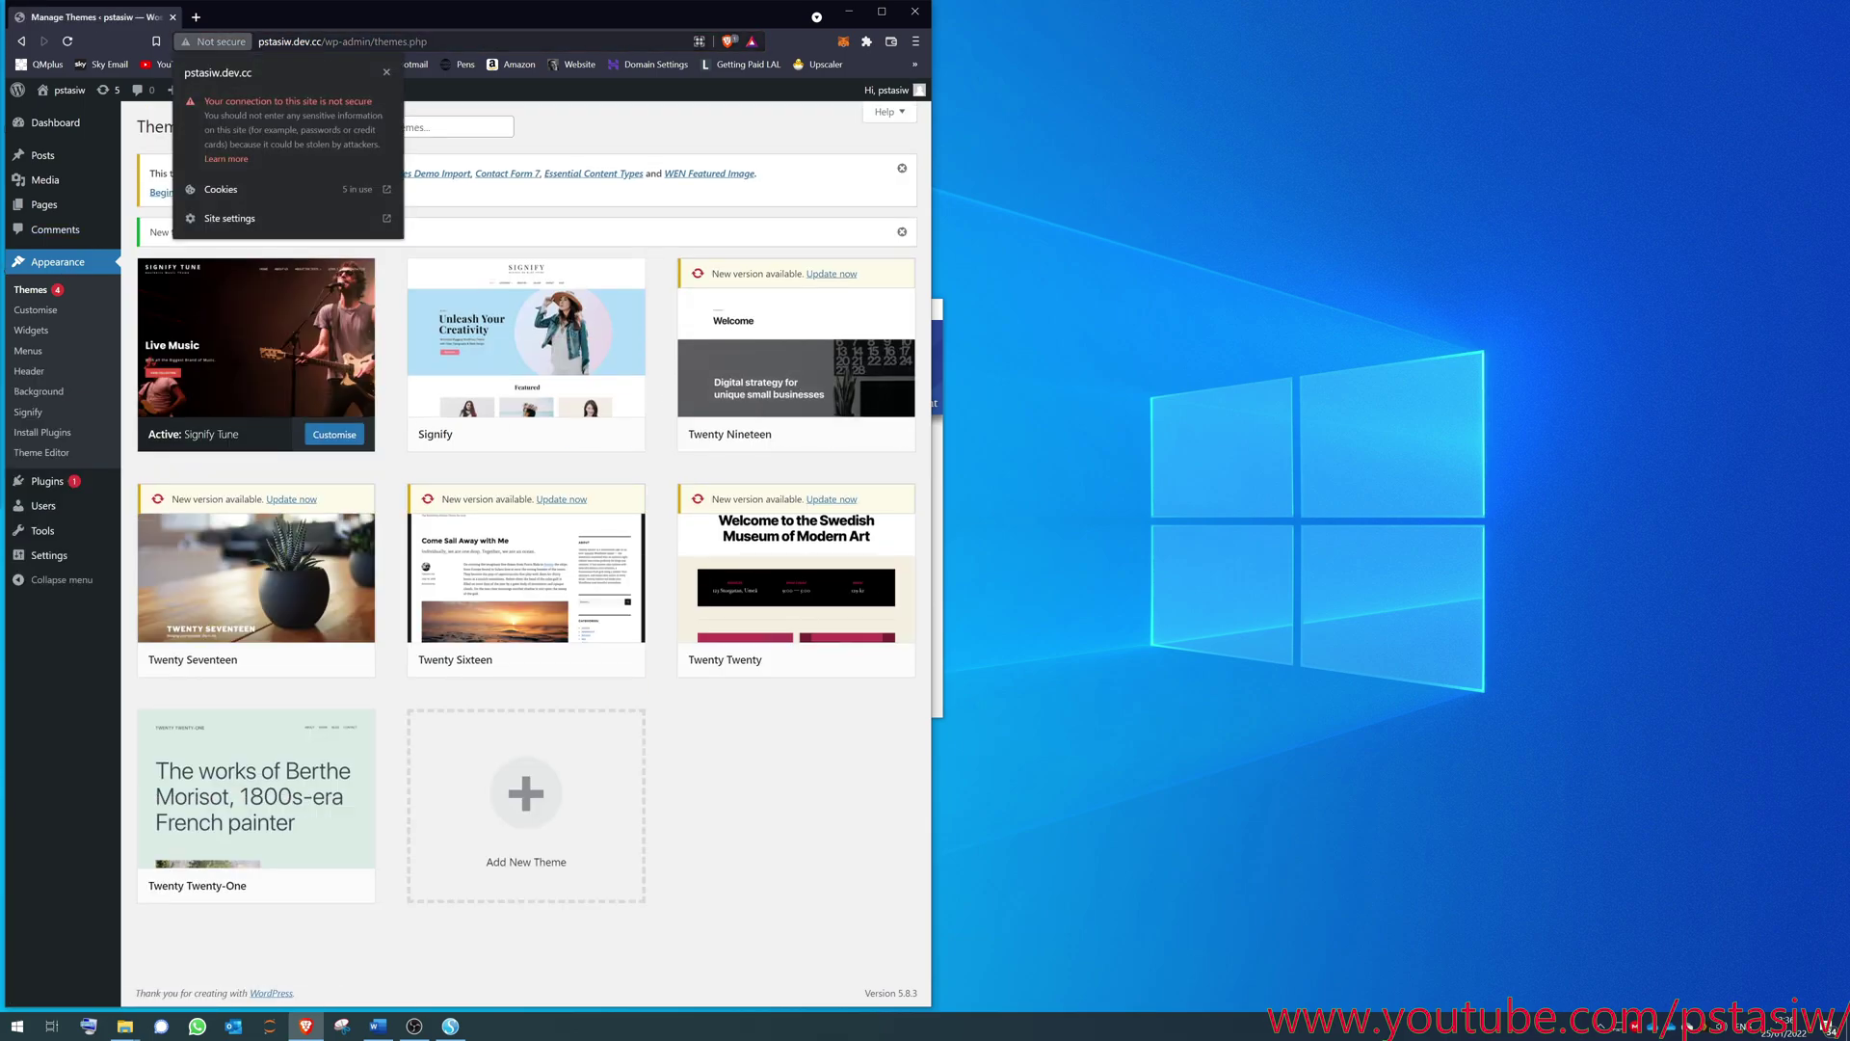
double_click(264, 42)
key("shift+Right")
key("shift+Right")
key("shift+Right")
key("shift+Right")
key("shift+Right")
key("shift+Right")
key("shift+Right")
key("ctrl+c")
left_click(196, 17)
key("ctrl+v")
key("Return")
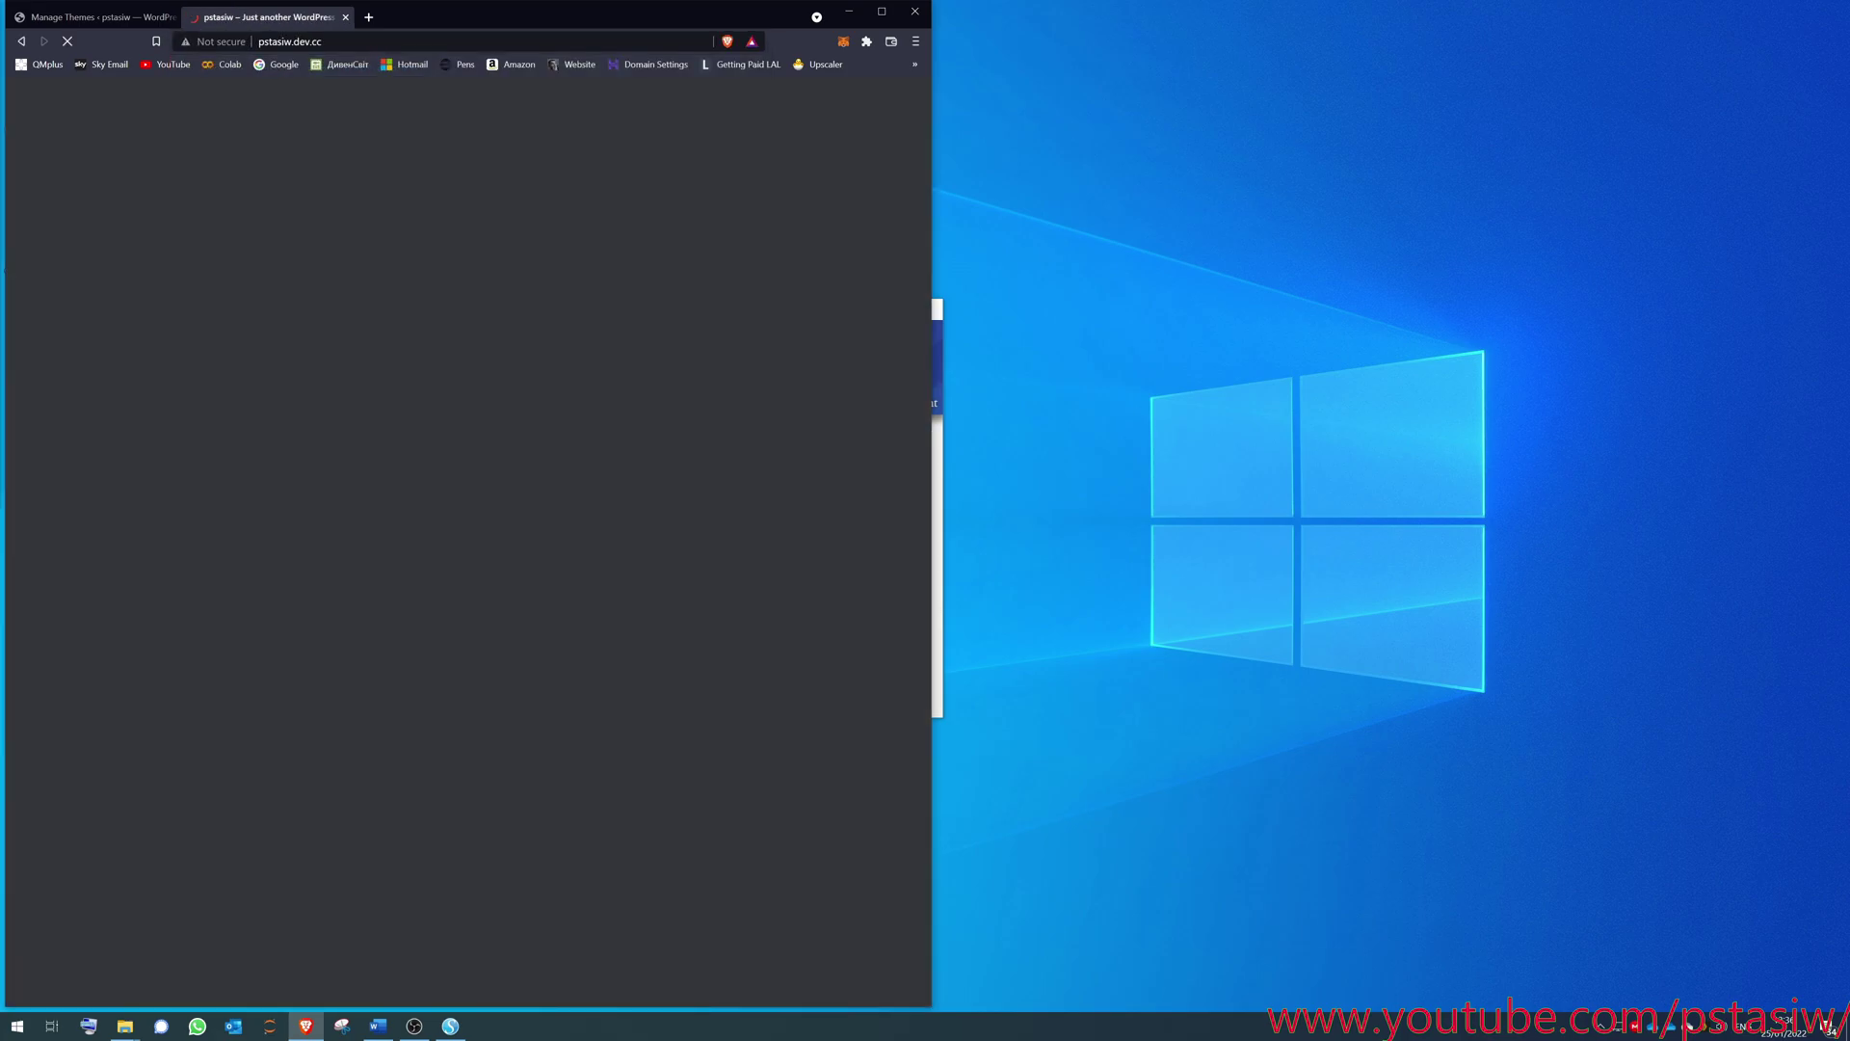
scroll(325, 477, "down", 5)
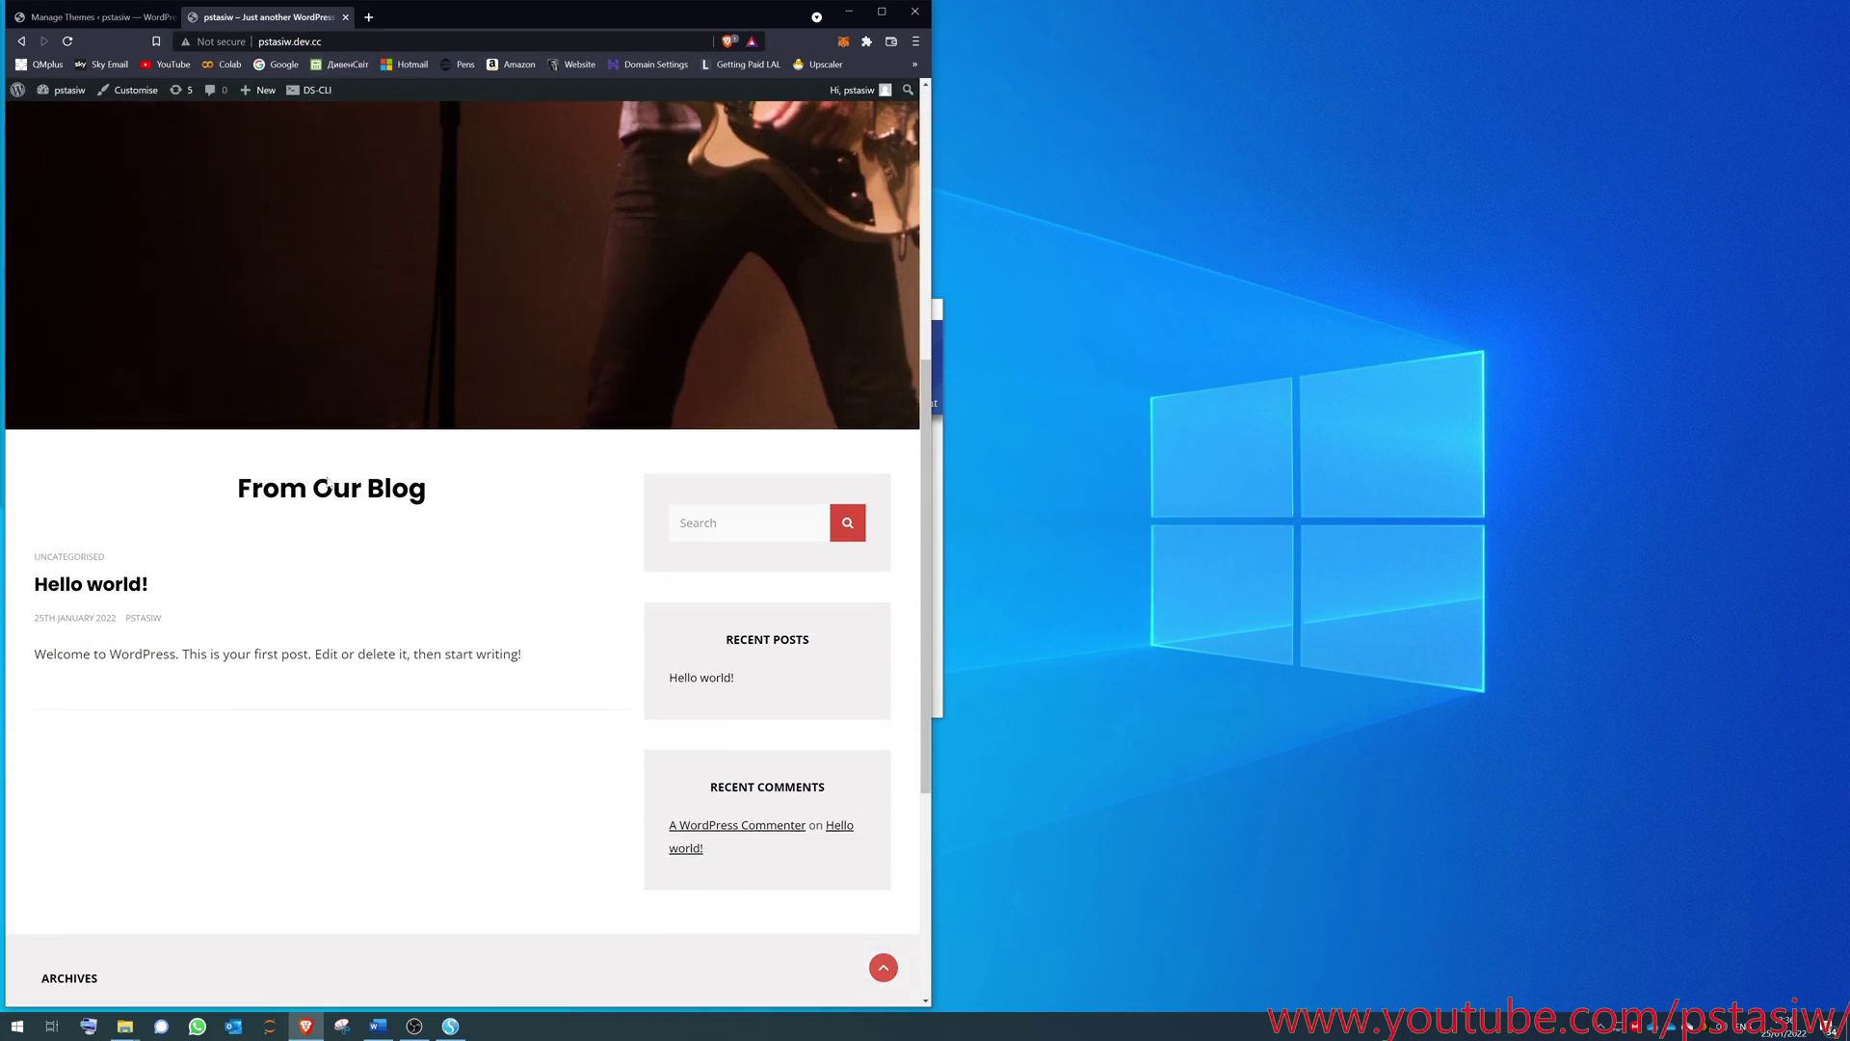
scroll(326, 483, "down", 3)
scroll(325, 482, "up", 10)
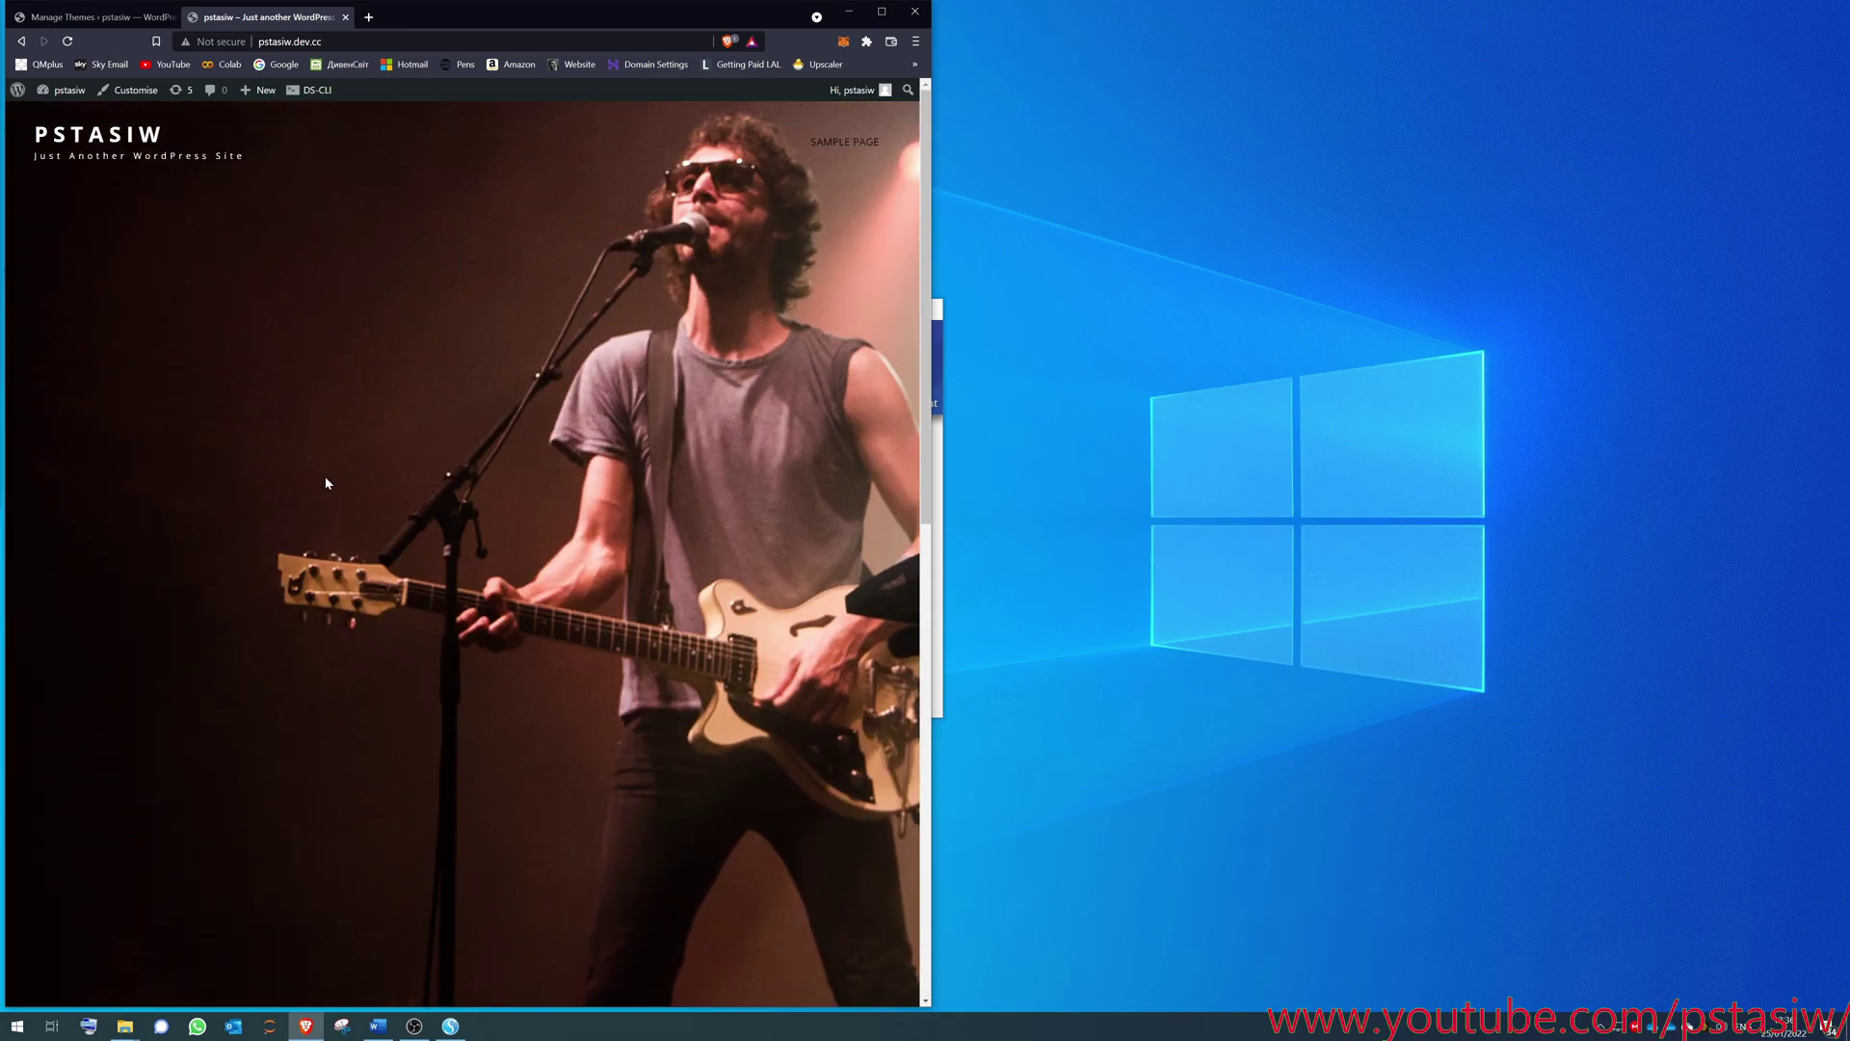
- In the Customiser's Site Identity, change the tagline to 'My youtube site'
left_click(118, 90)
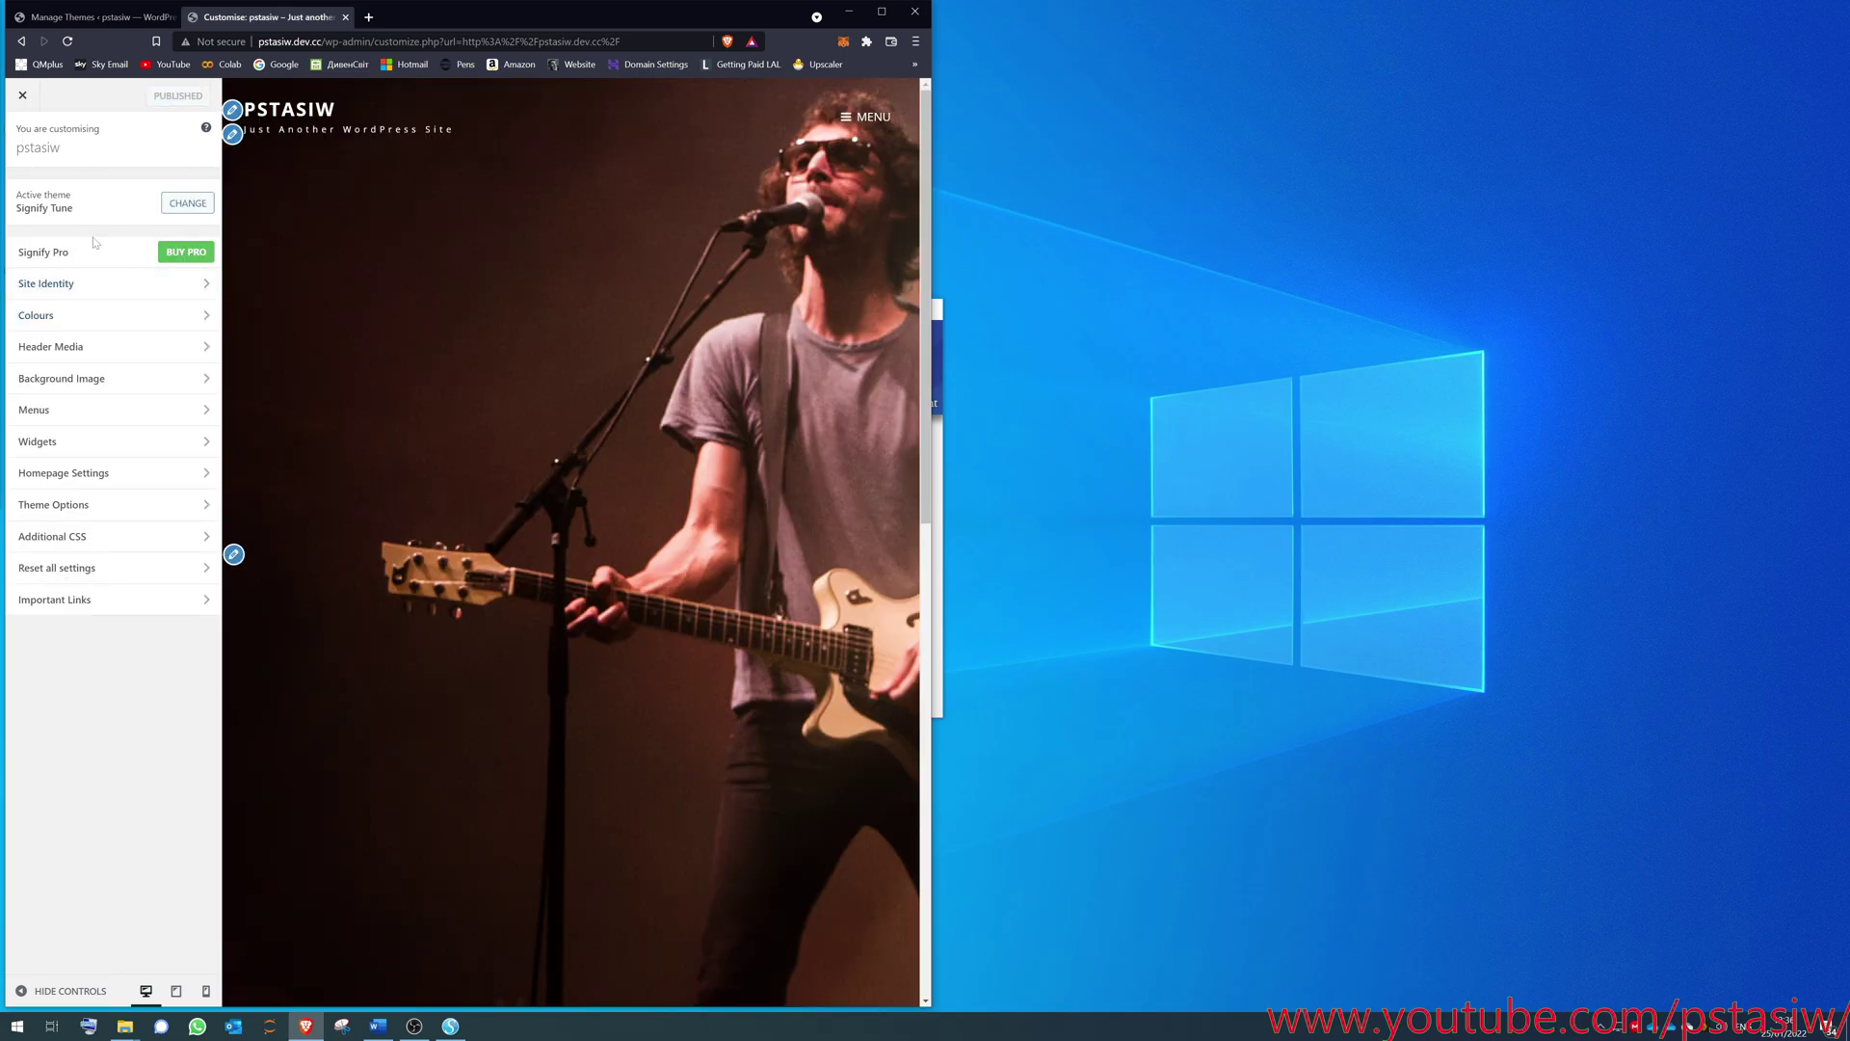
left_click(232, 110)
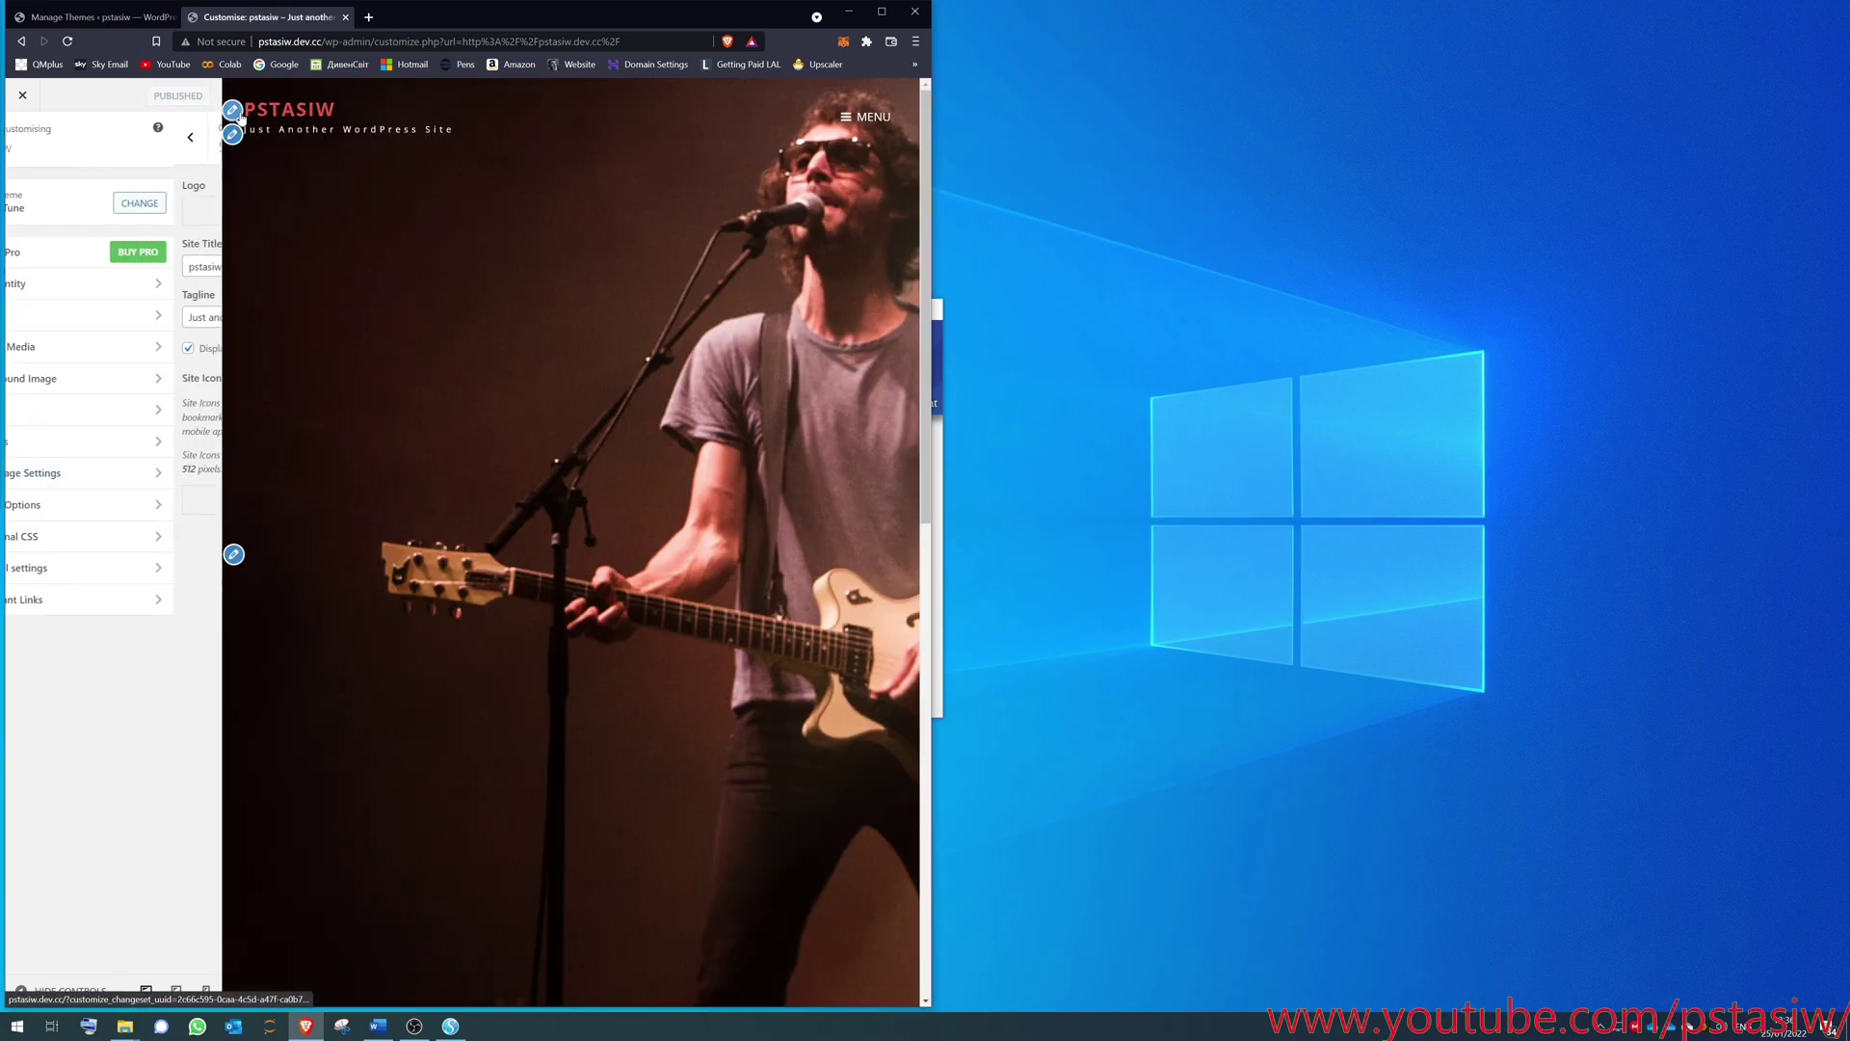
left_click(232, 134)
key("ctrl+a")
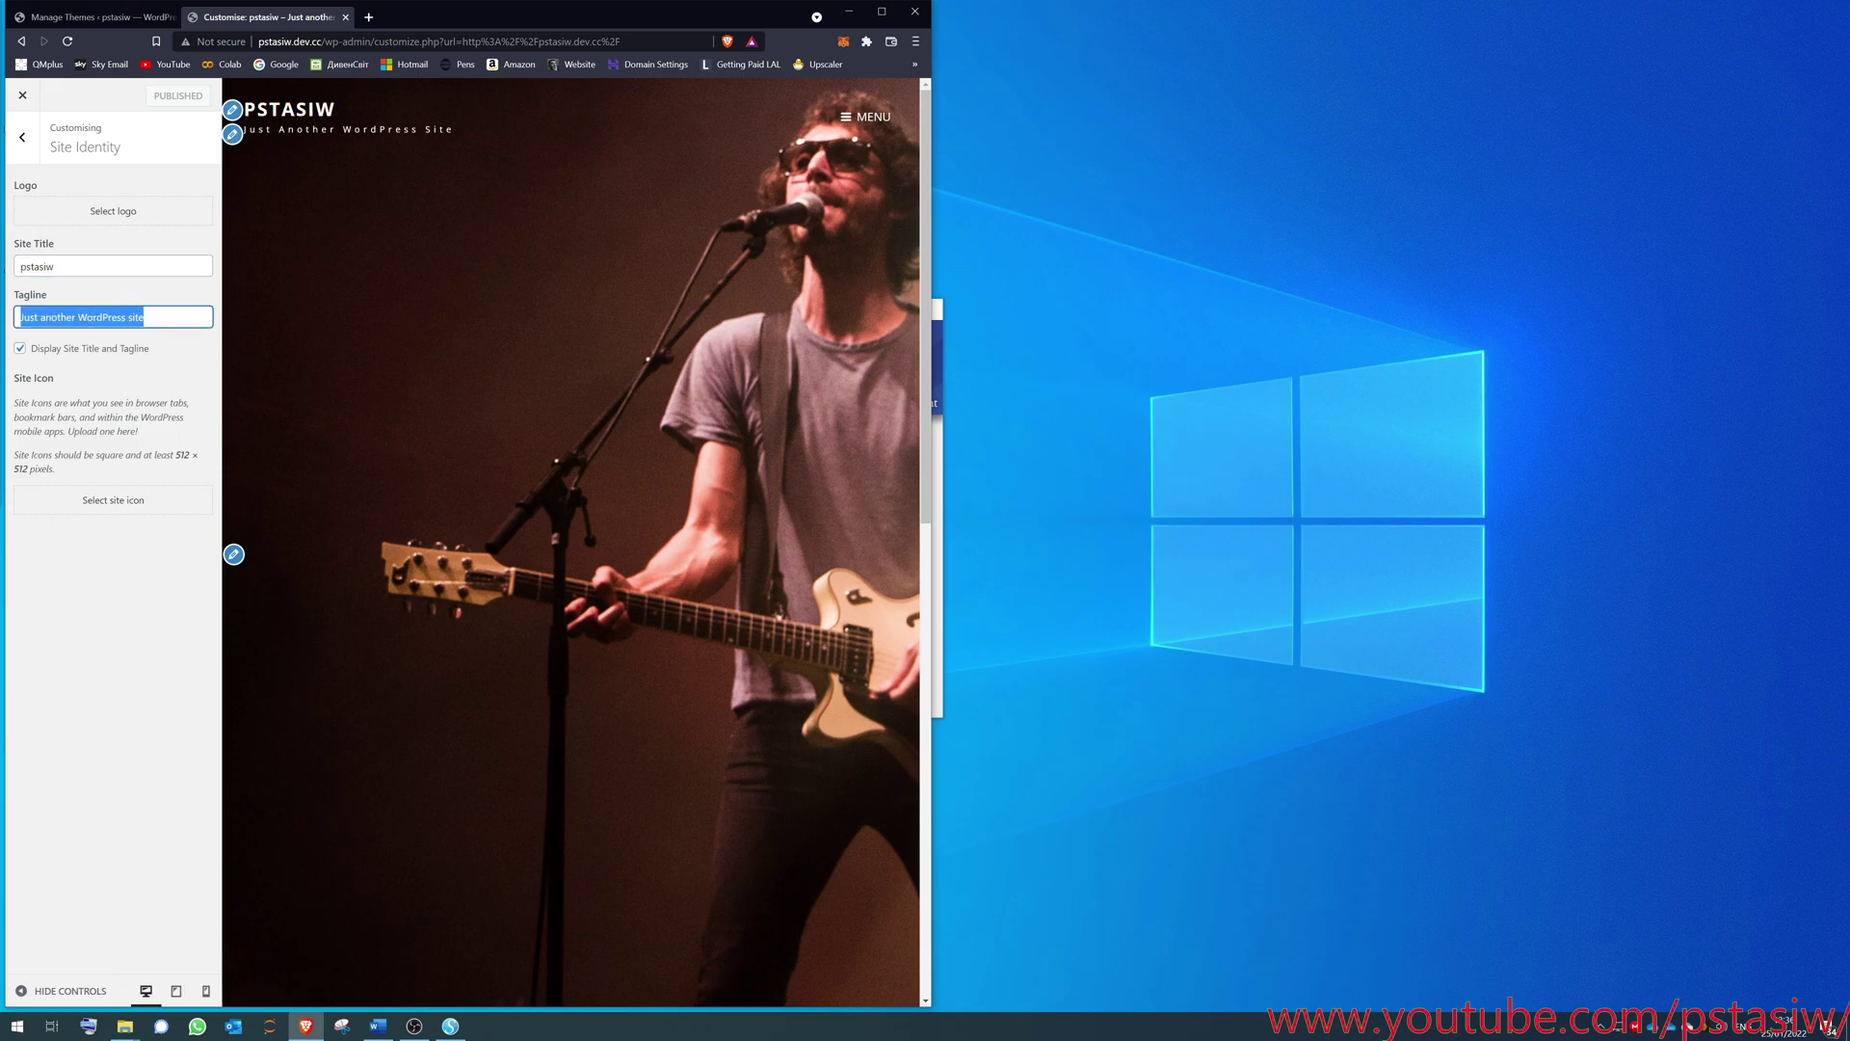
type("M")
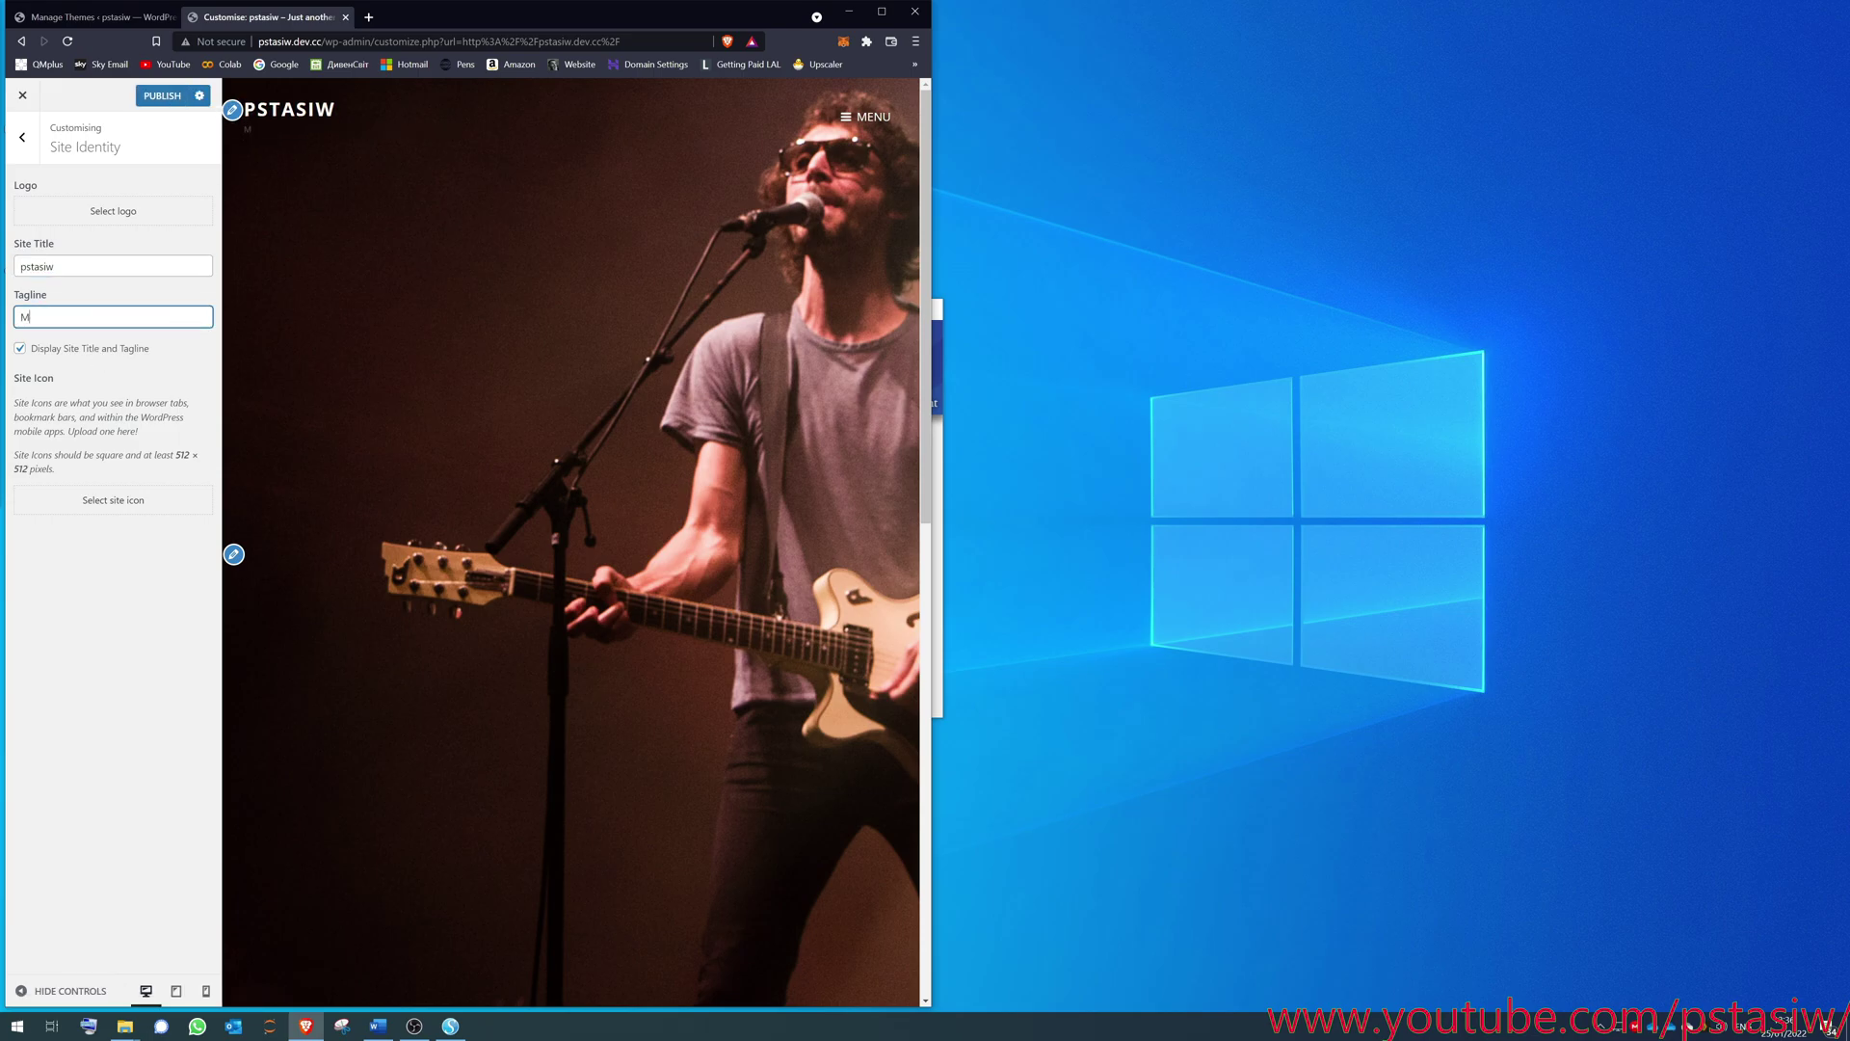
type("y youtube site")
left_click(286, 564)
- Hide the header image in Header Media and publish the changes
left_click(235, 554)
scroll(463, 602, "down", 5)
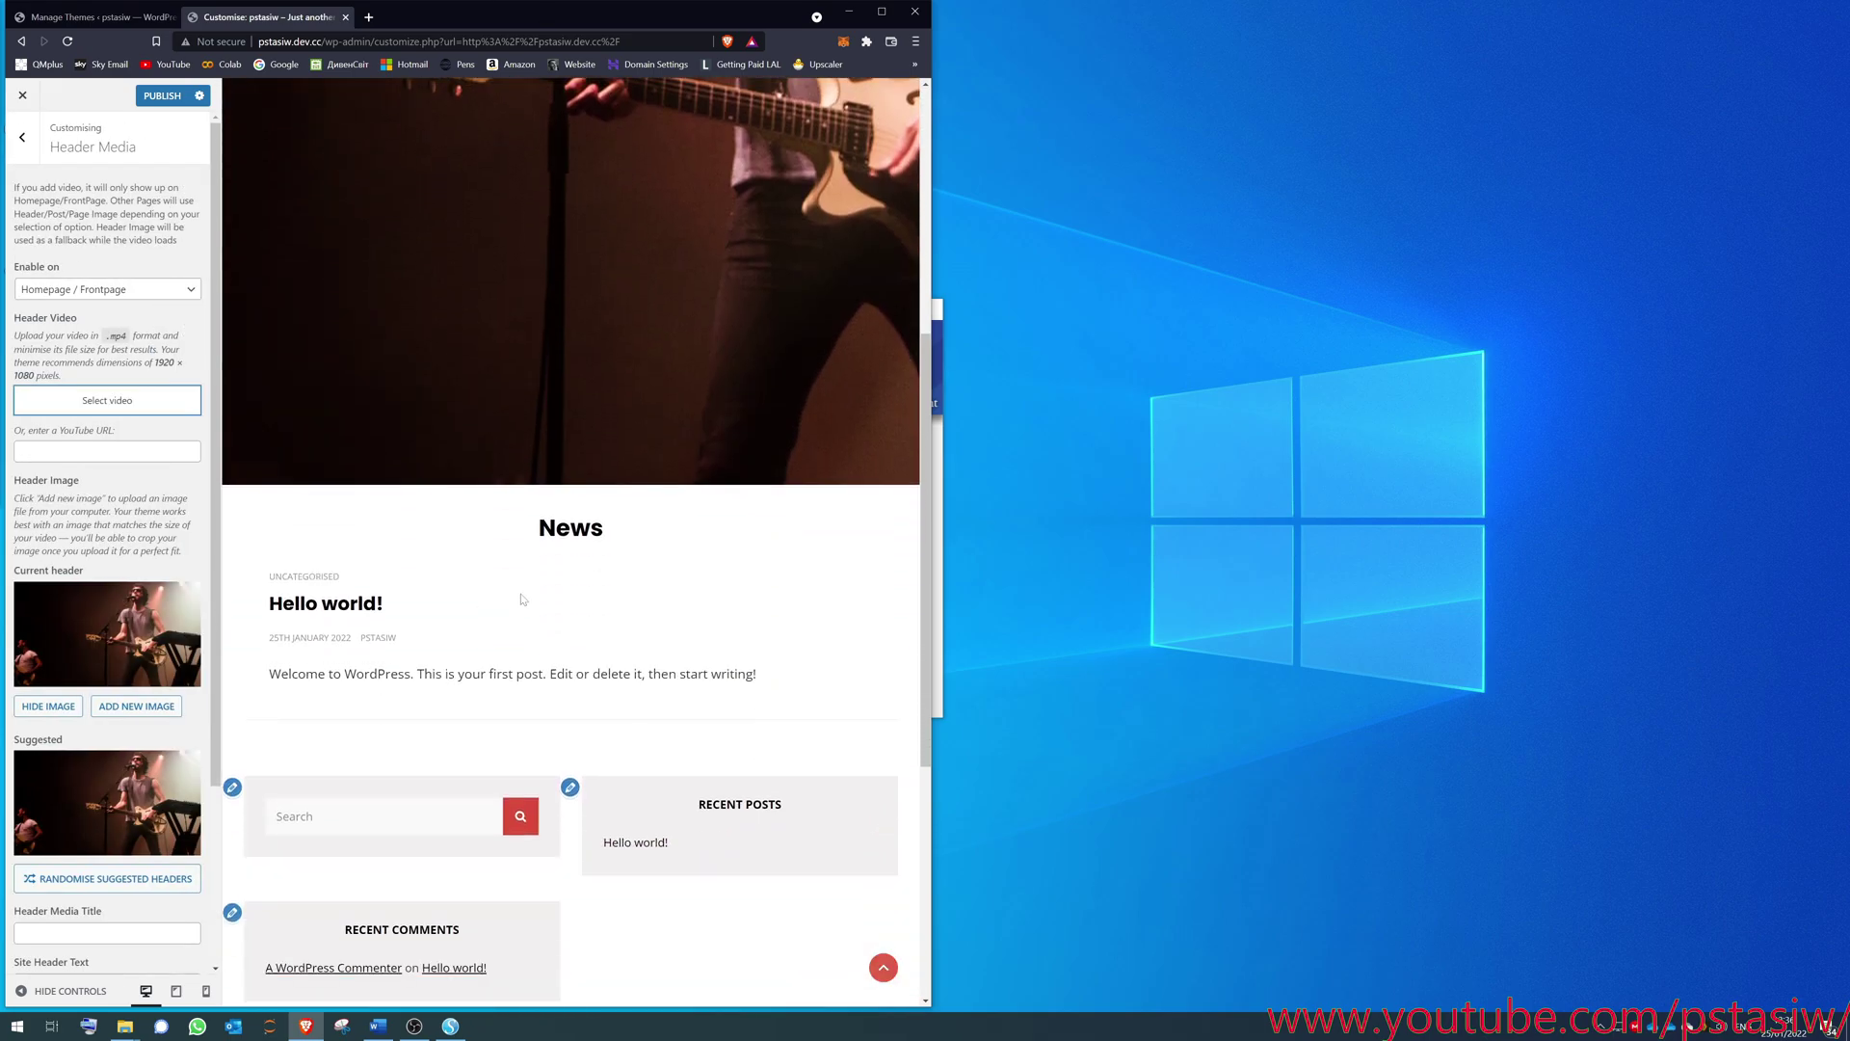
left_click(49, 706)
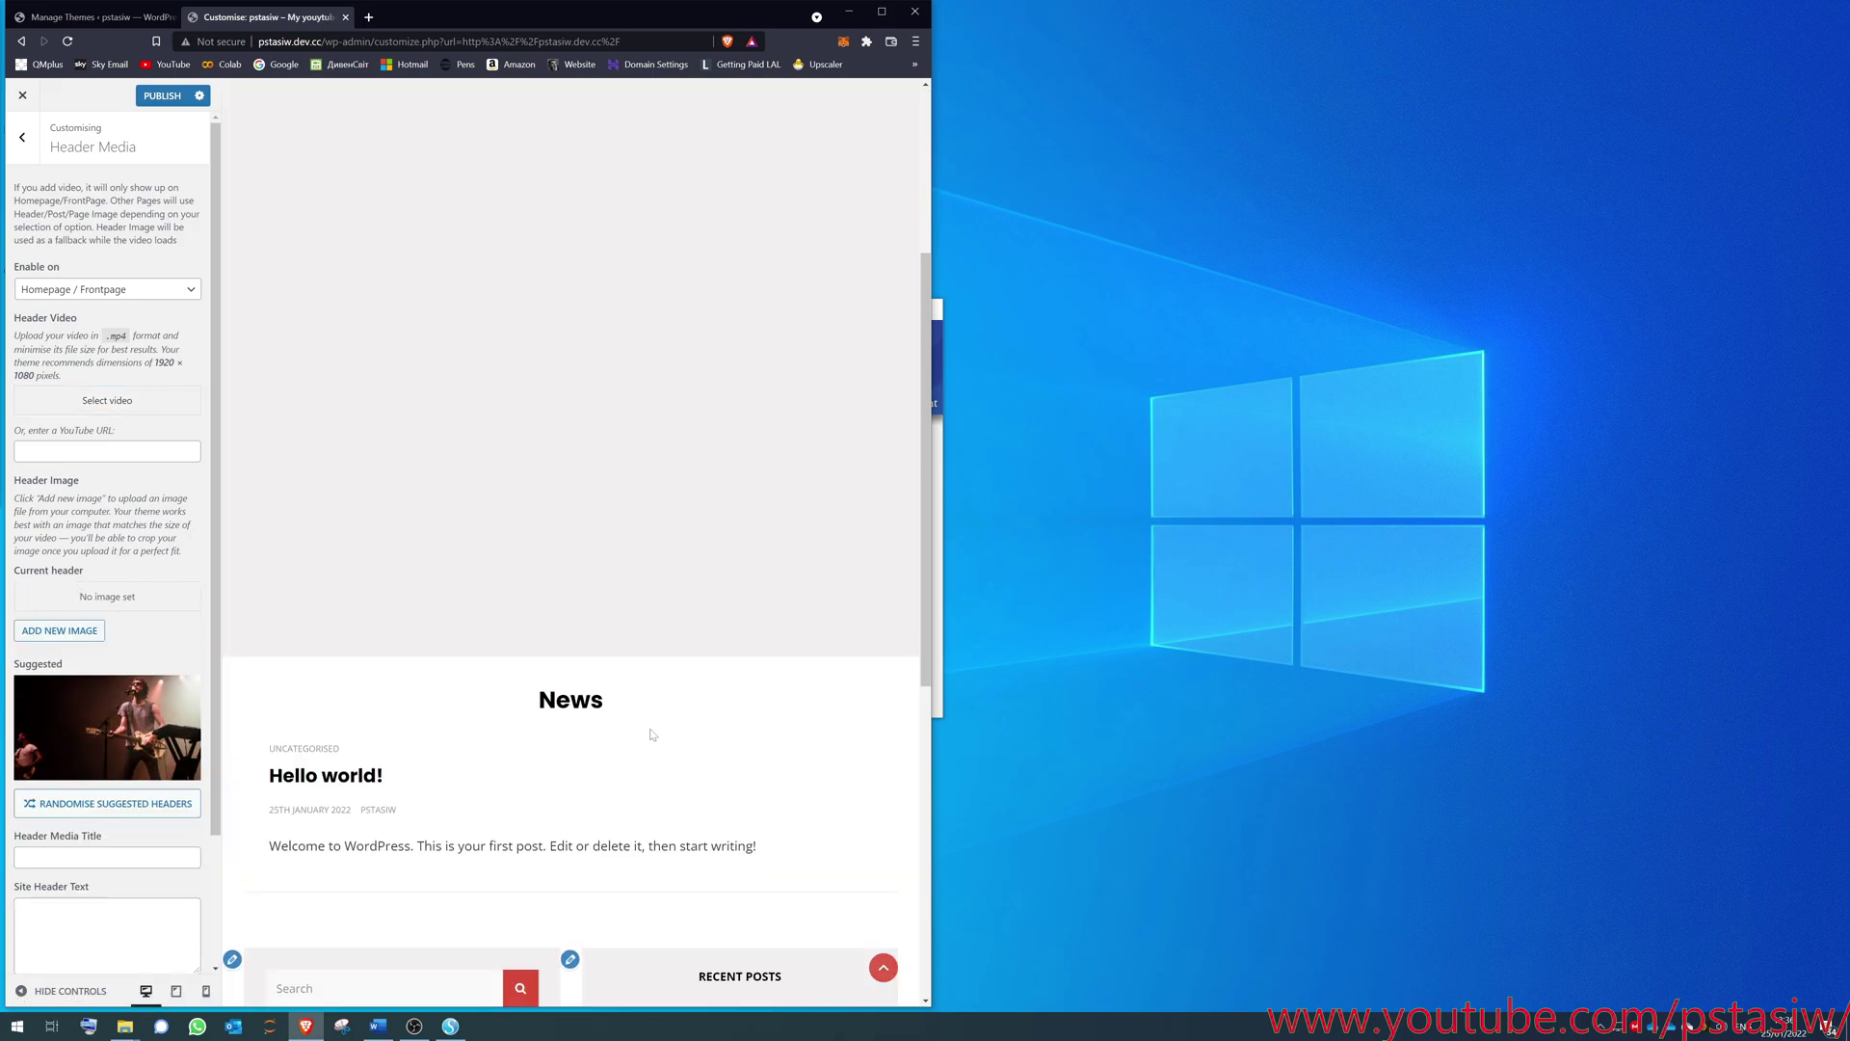
scroll(684, 497, "up", 3)
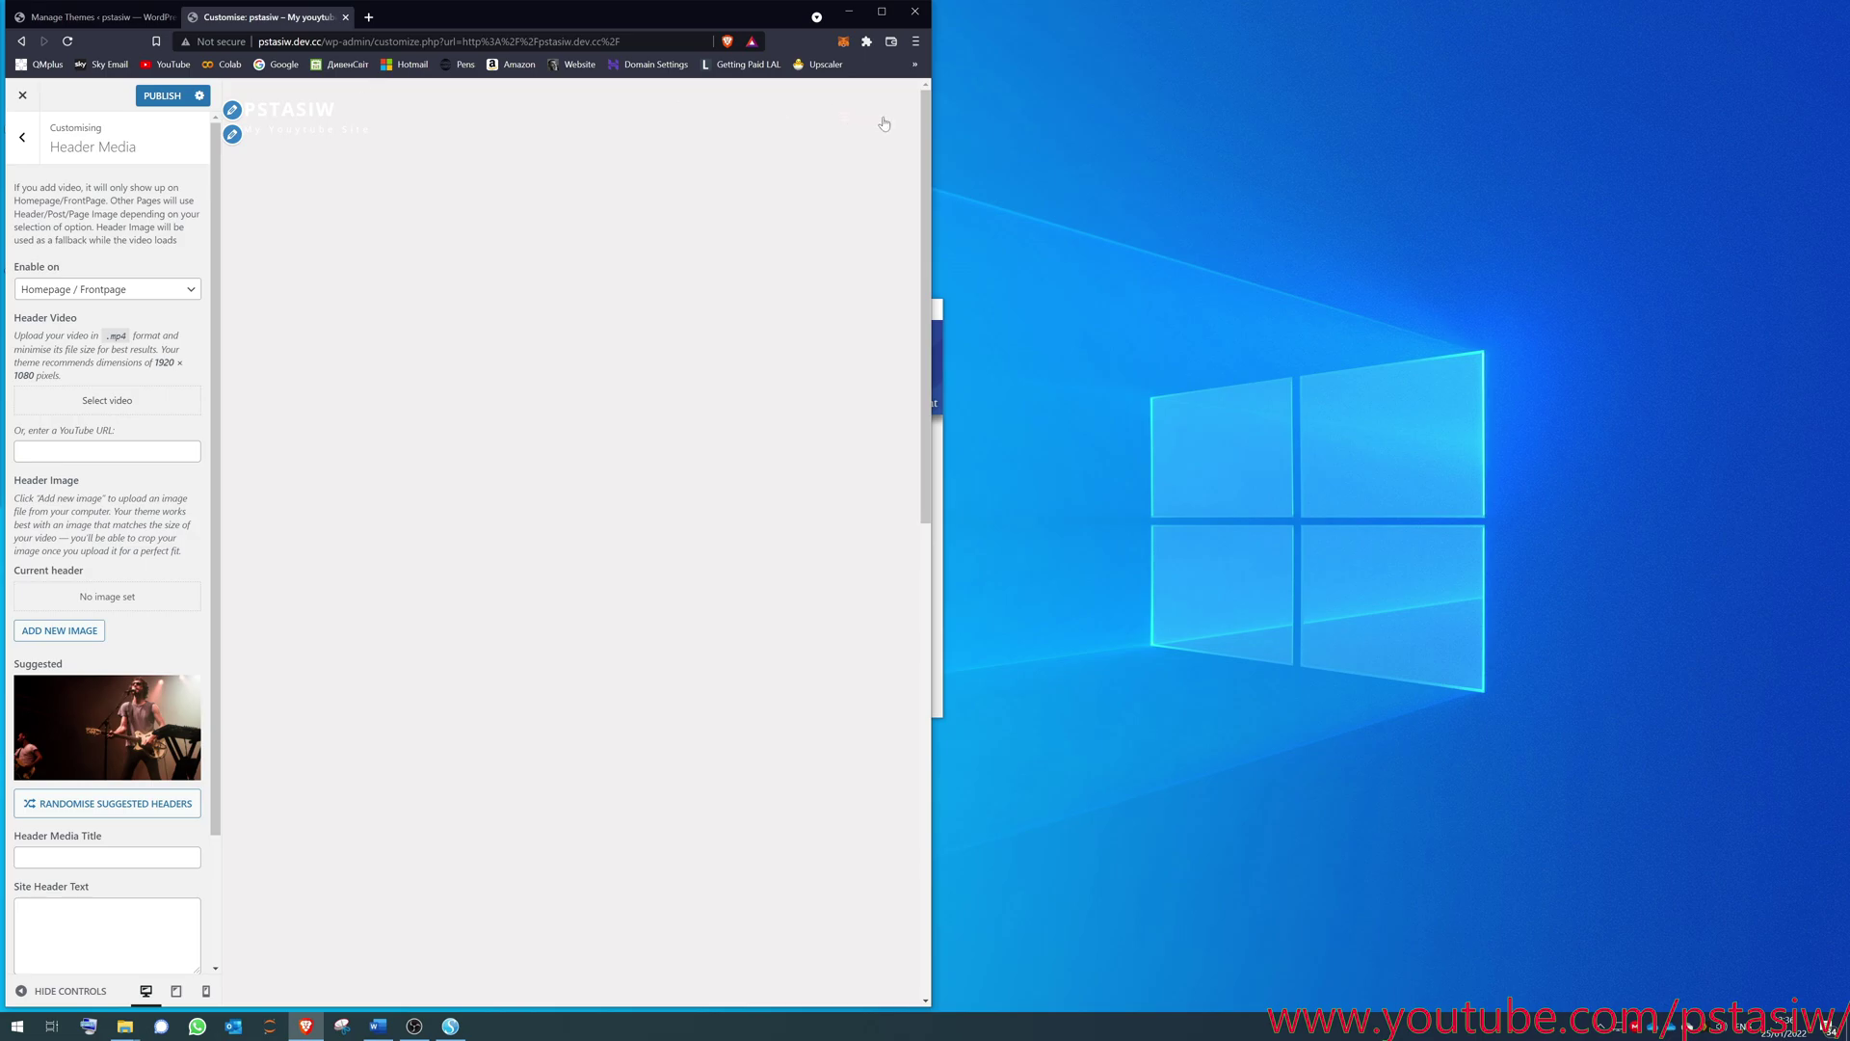
left_click(162, 96)
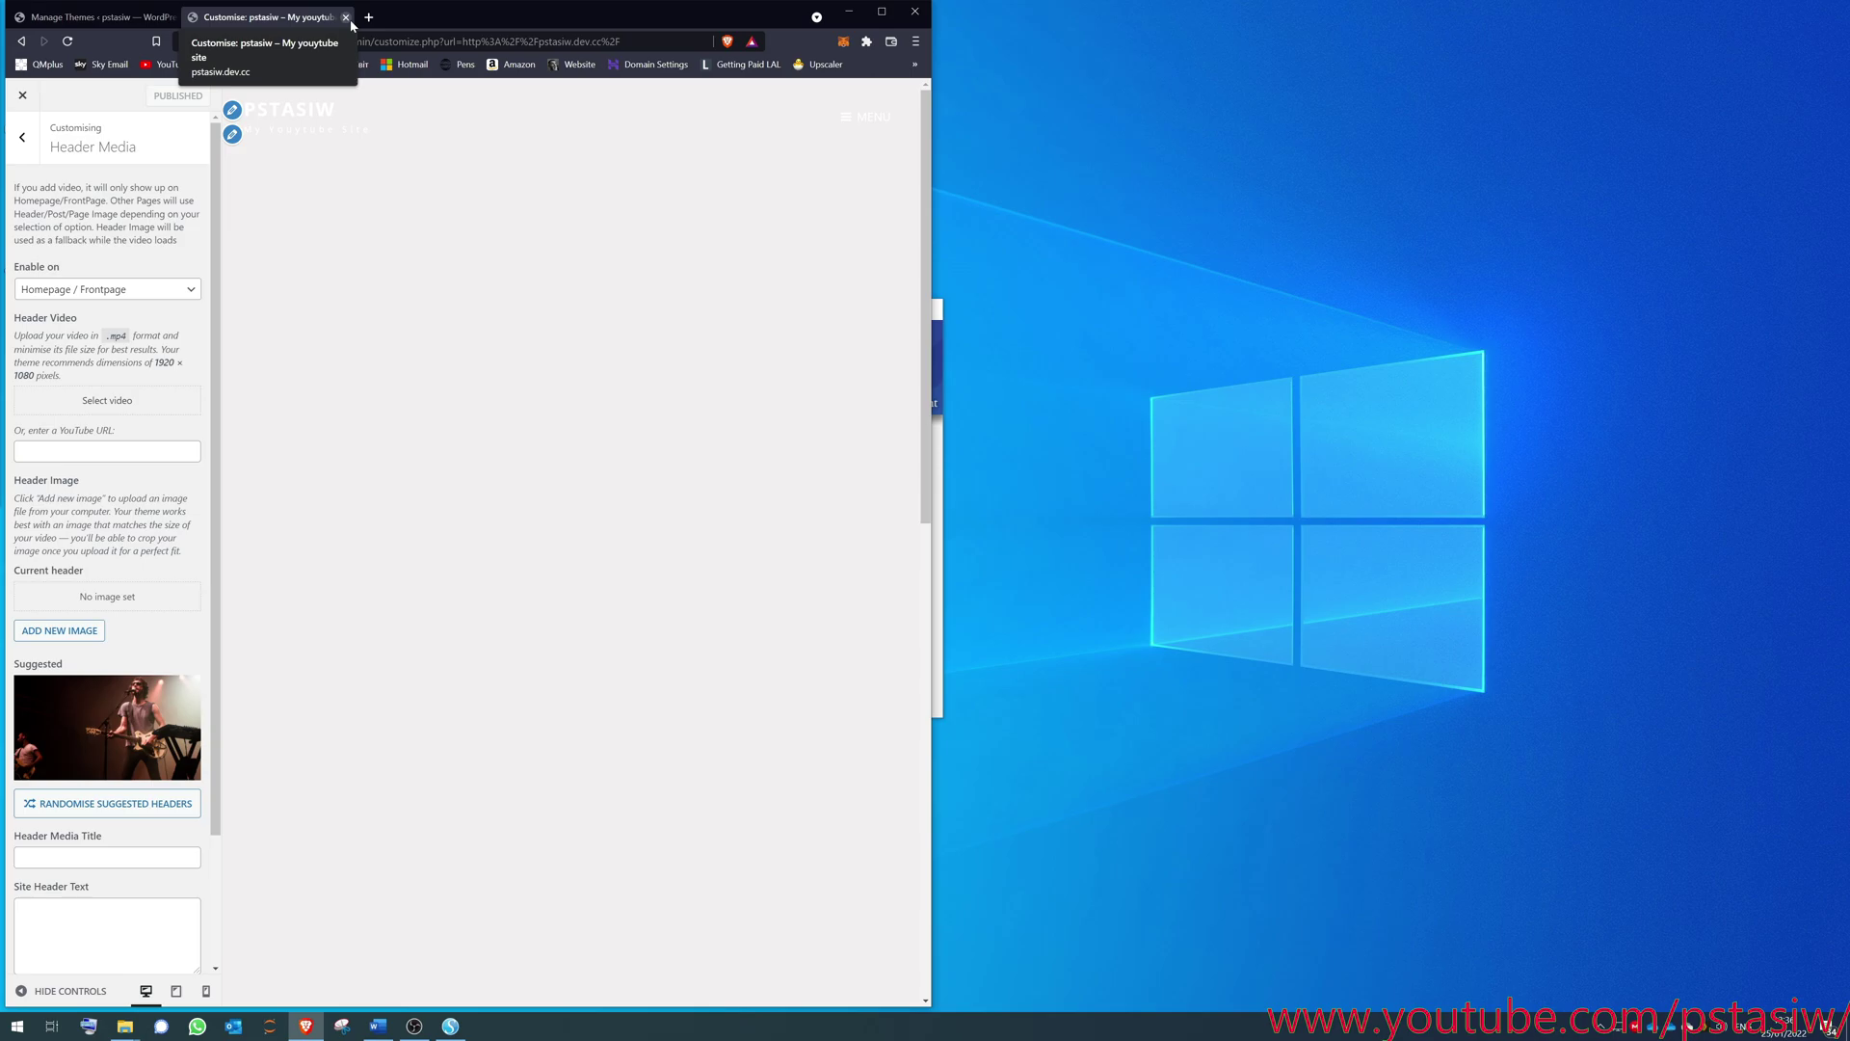
- Close the customiser tab, go to Plugins > Add New, and search 'sta'
left_click(346, 18)
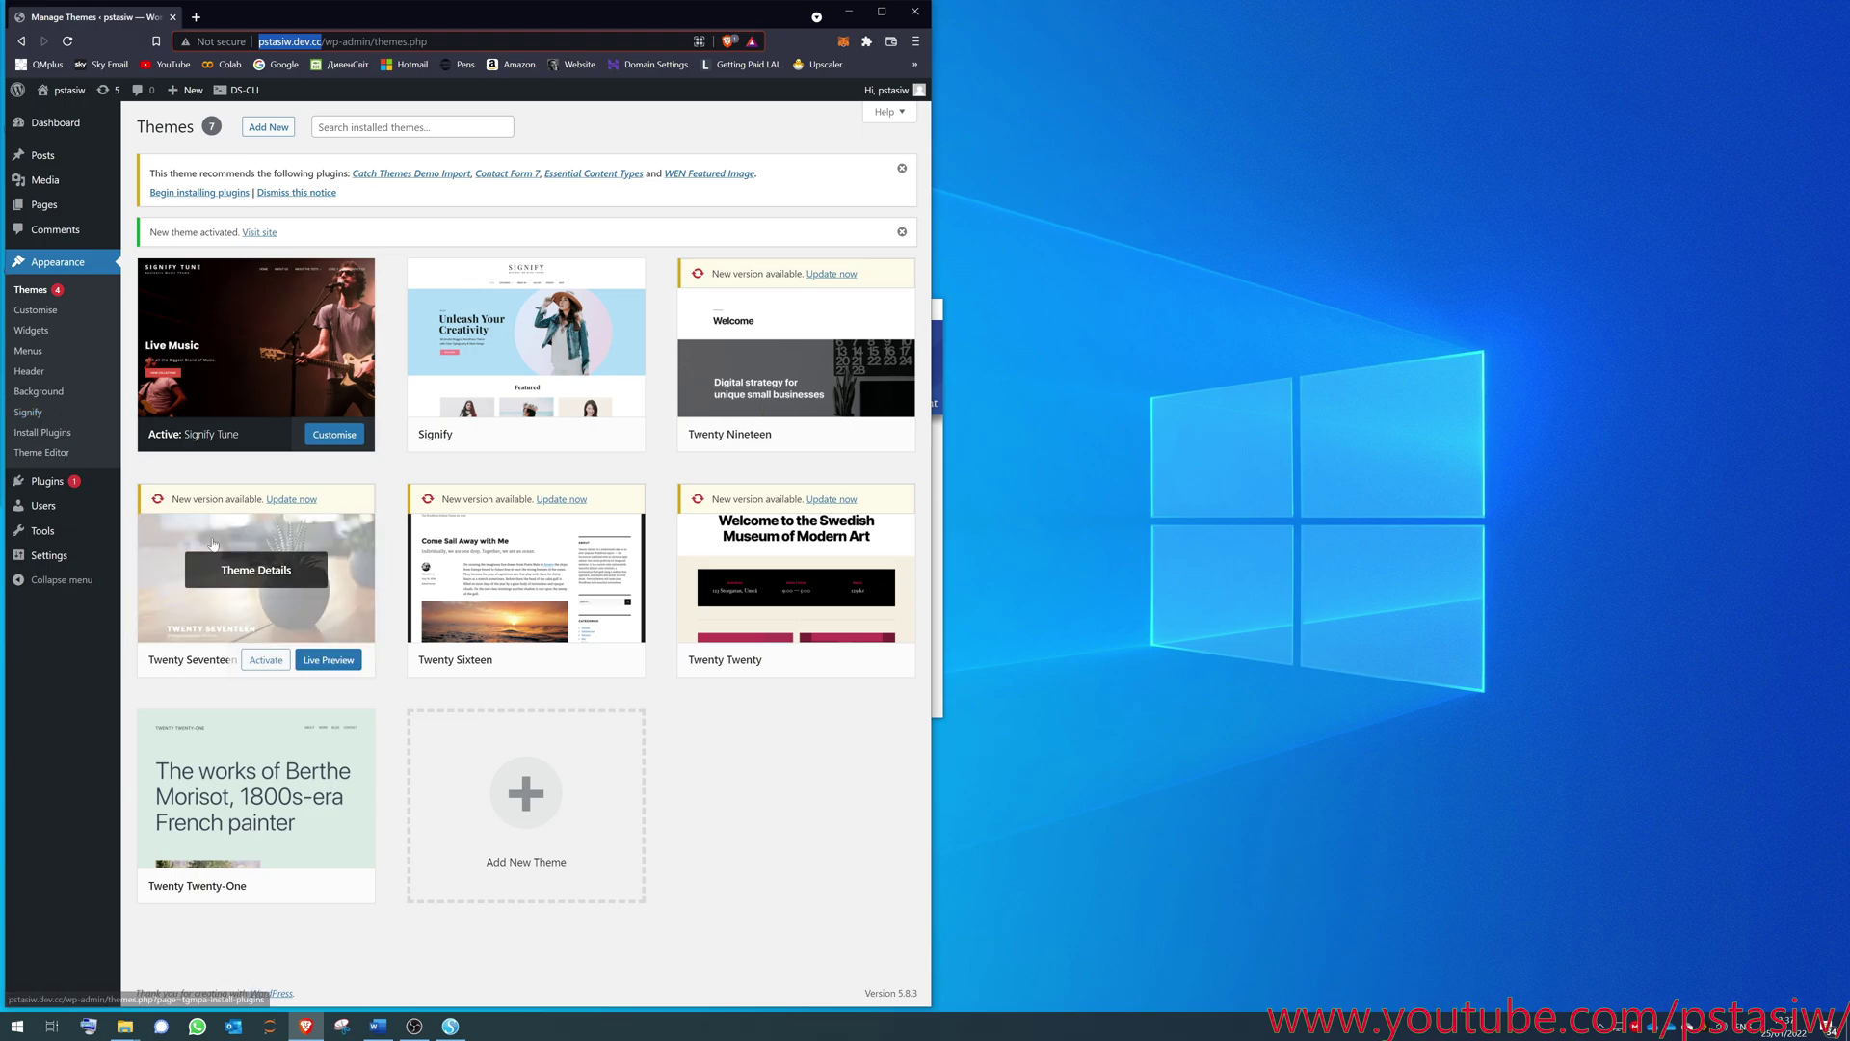
mouse_move(50, 480)
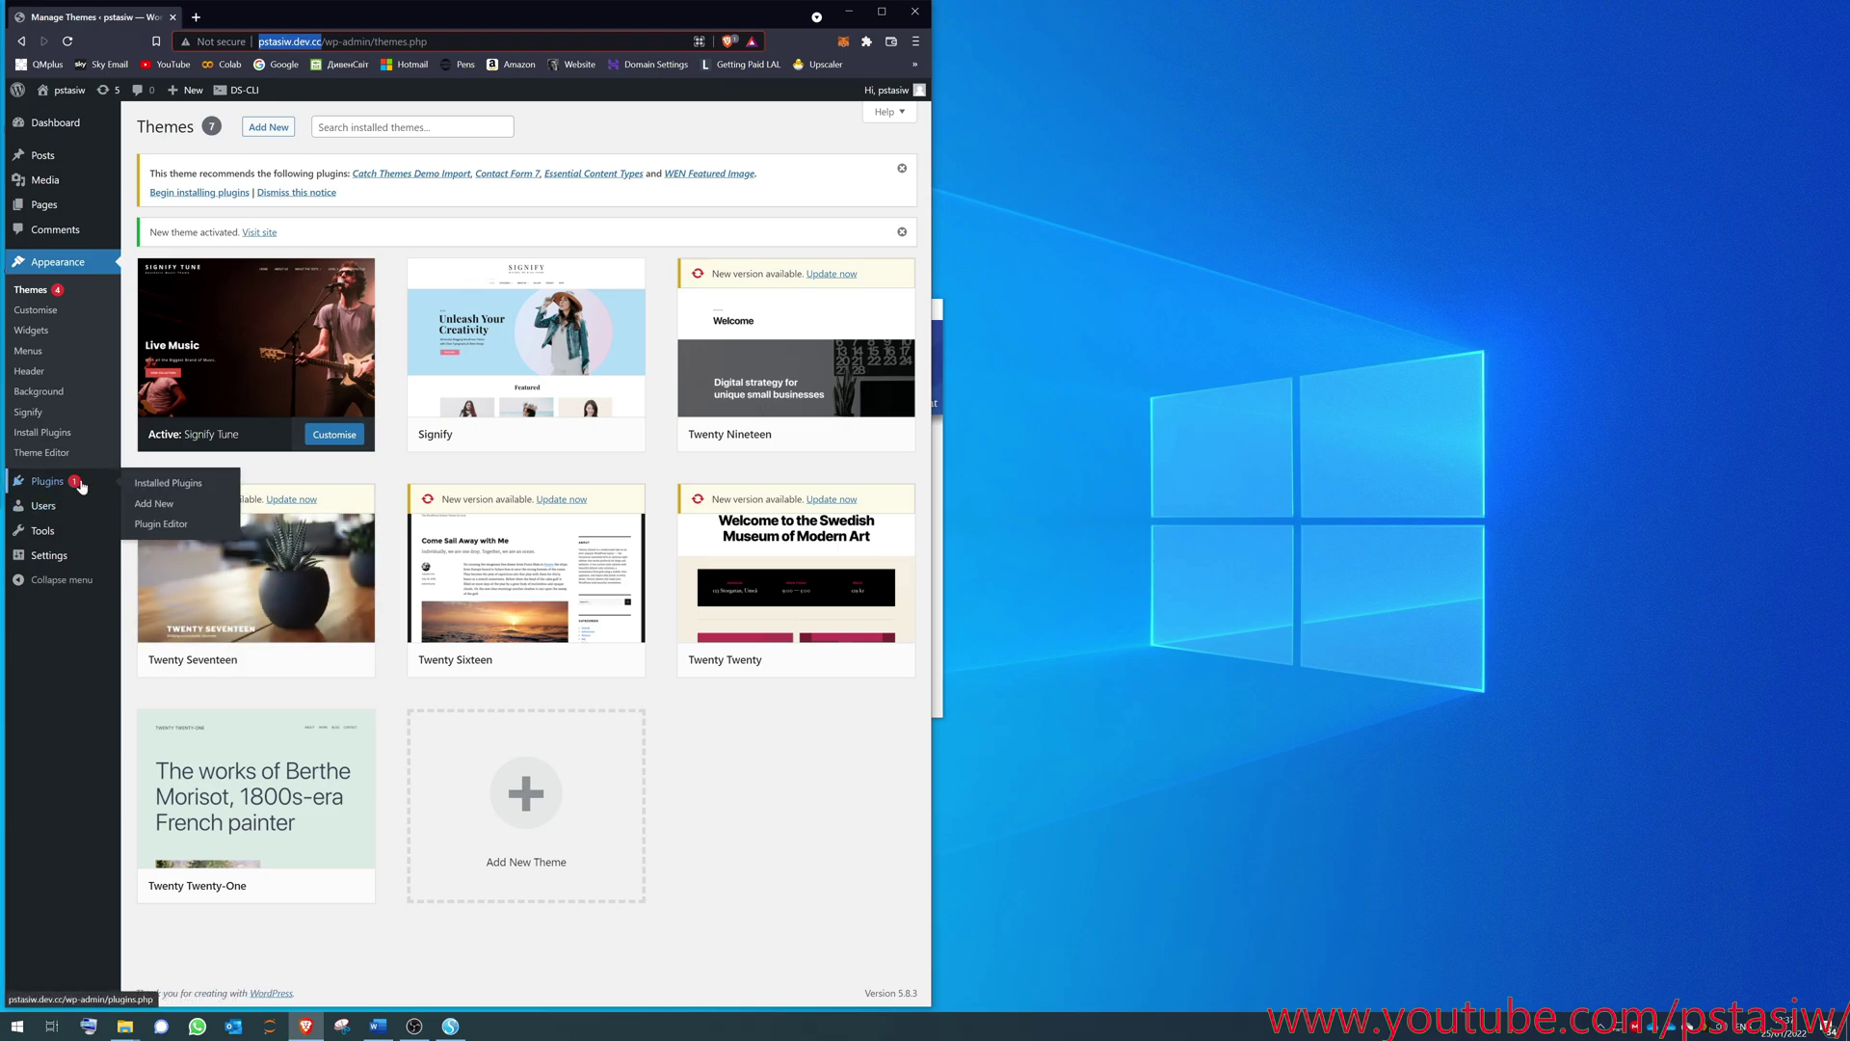
left_click(158, 505)
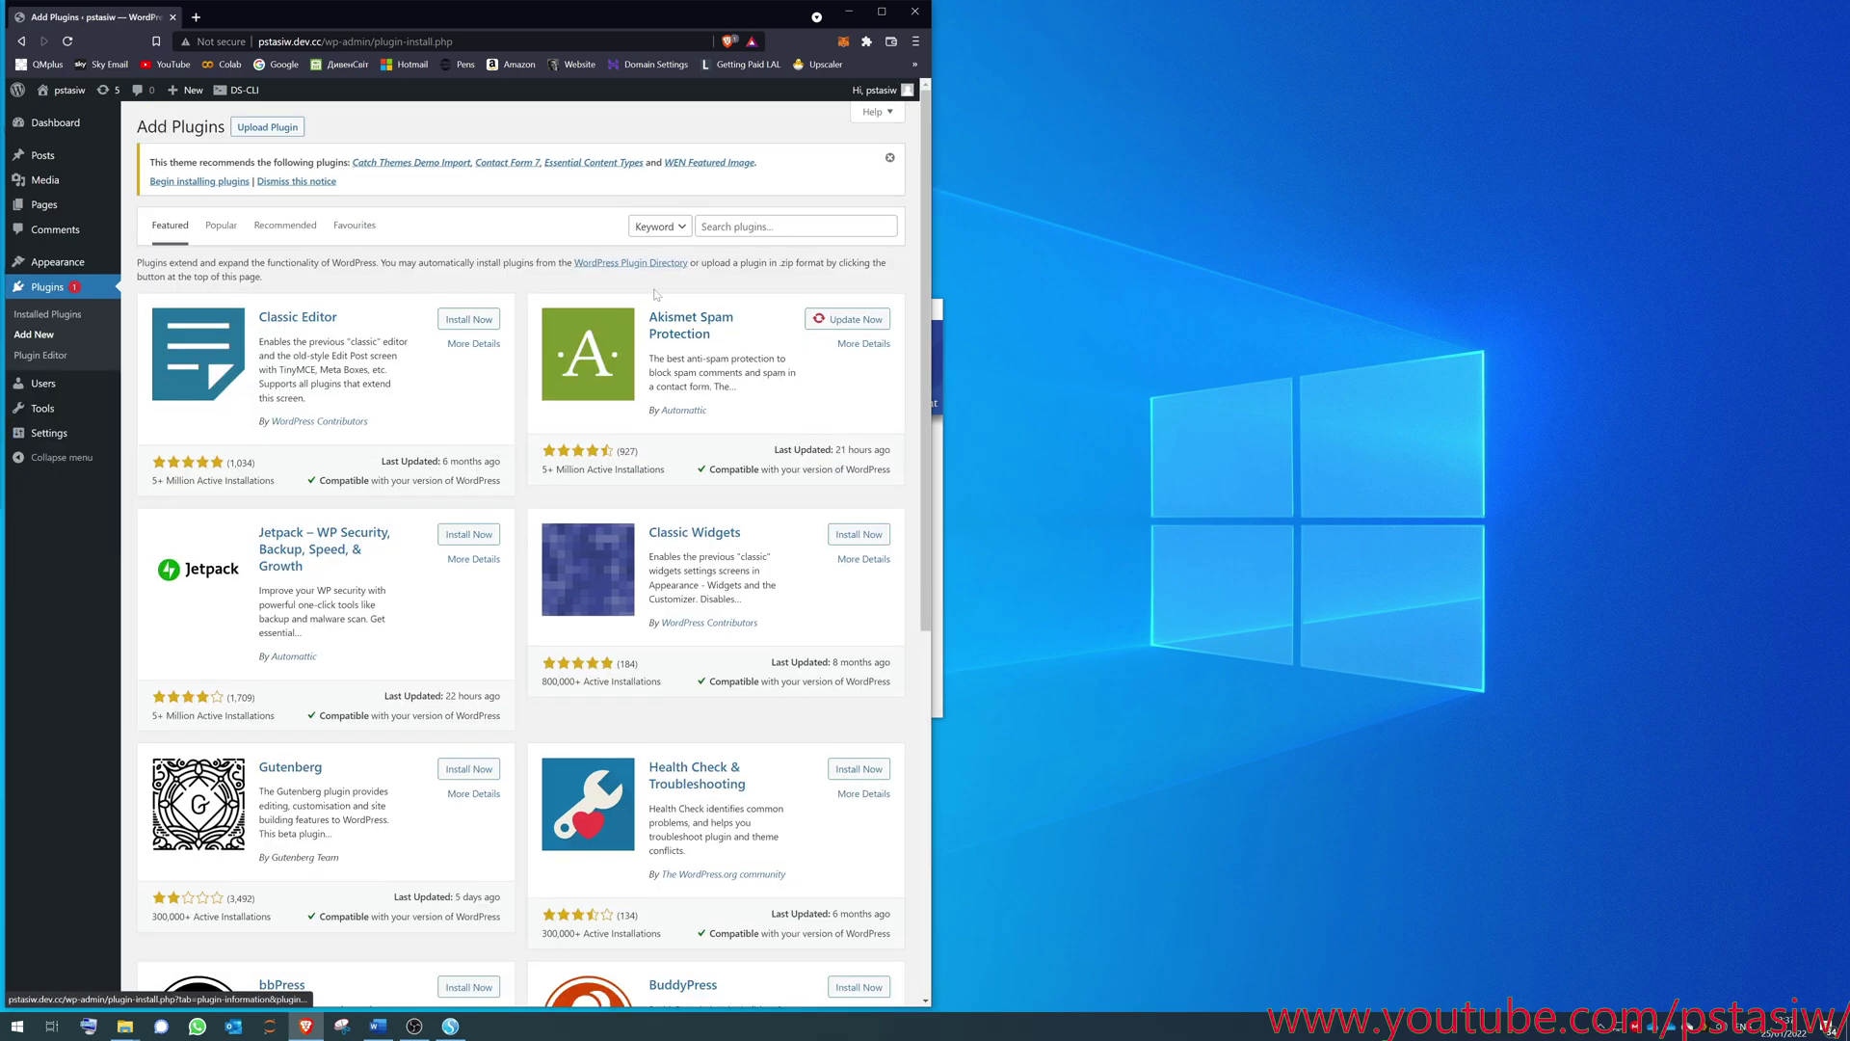
left_click(768, 228)
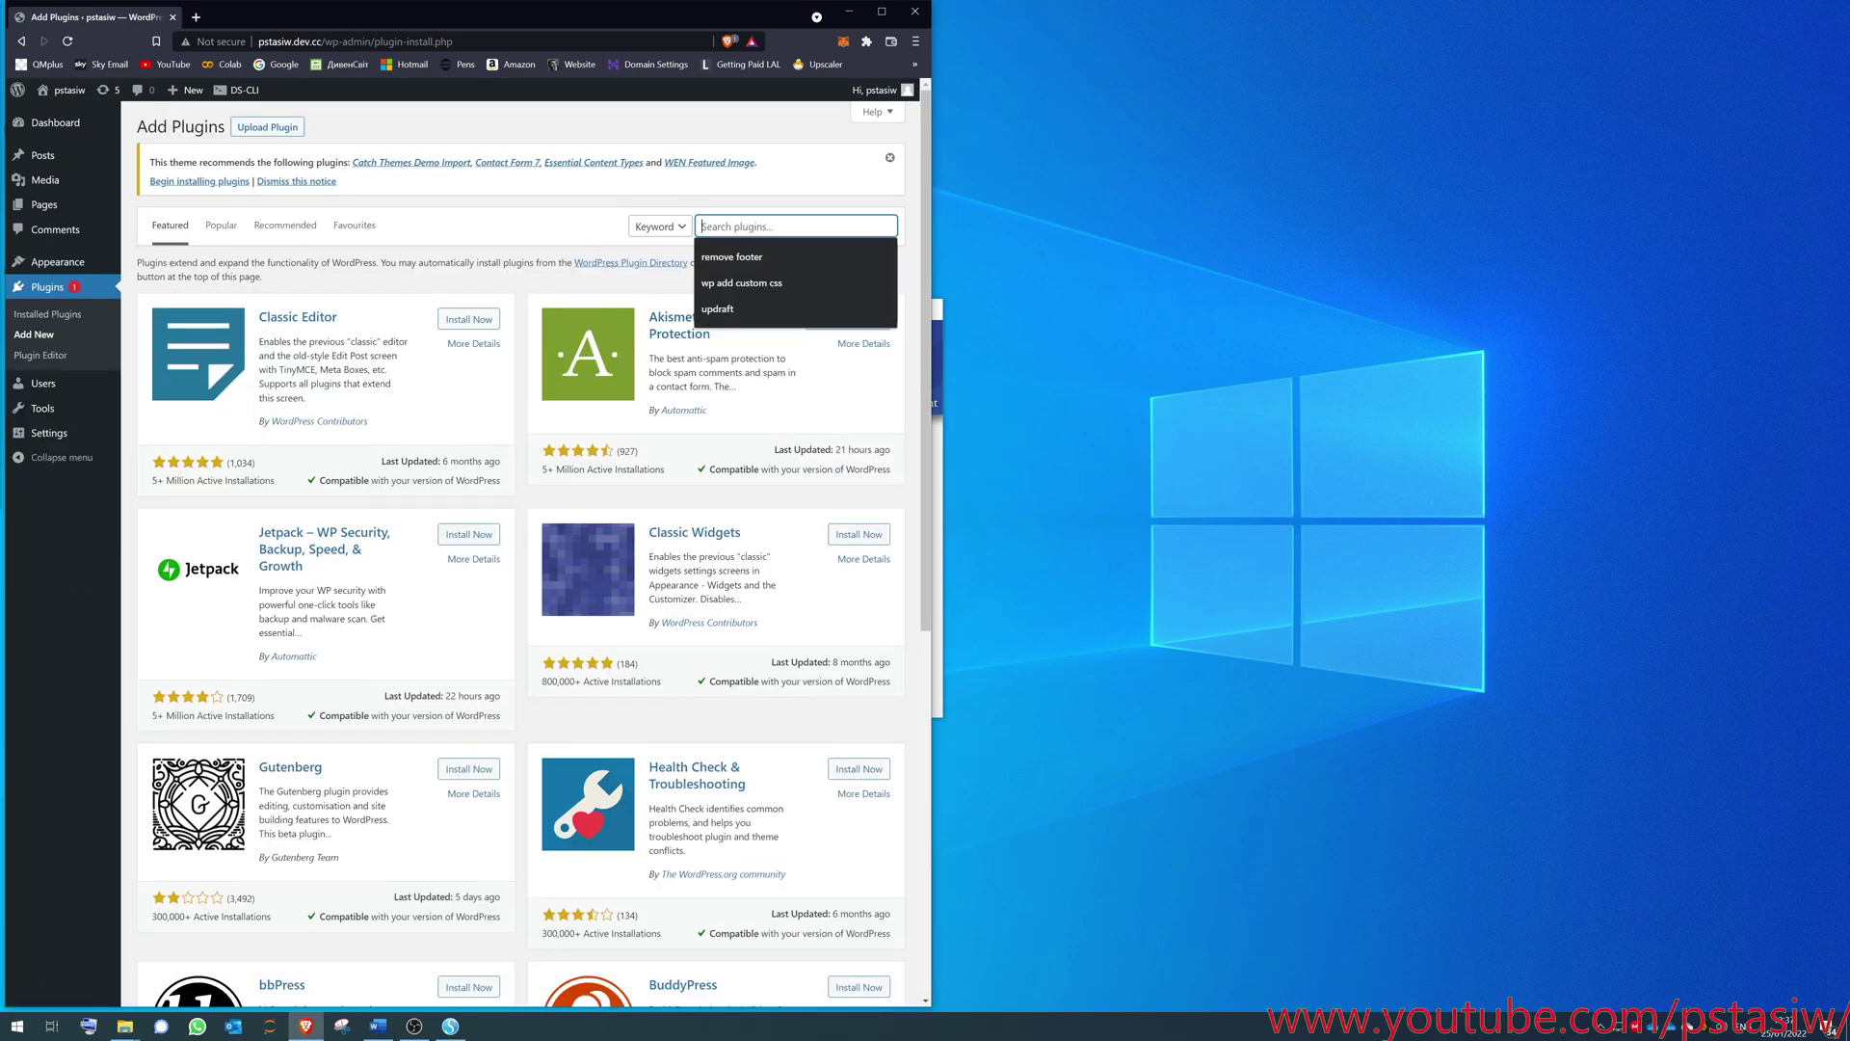
type("static")
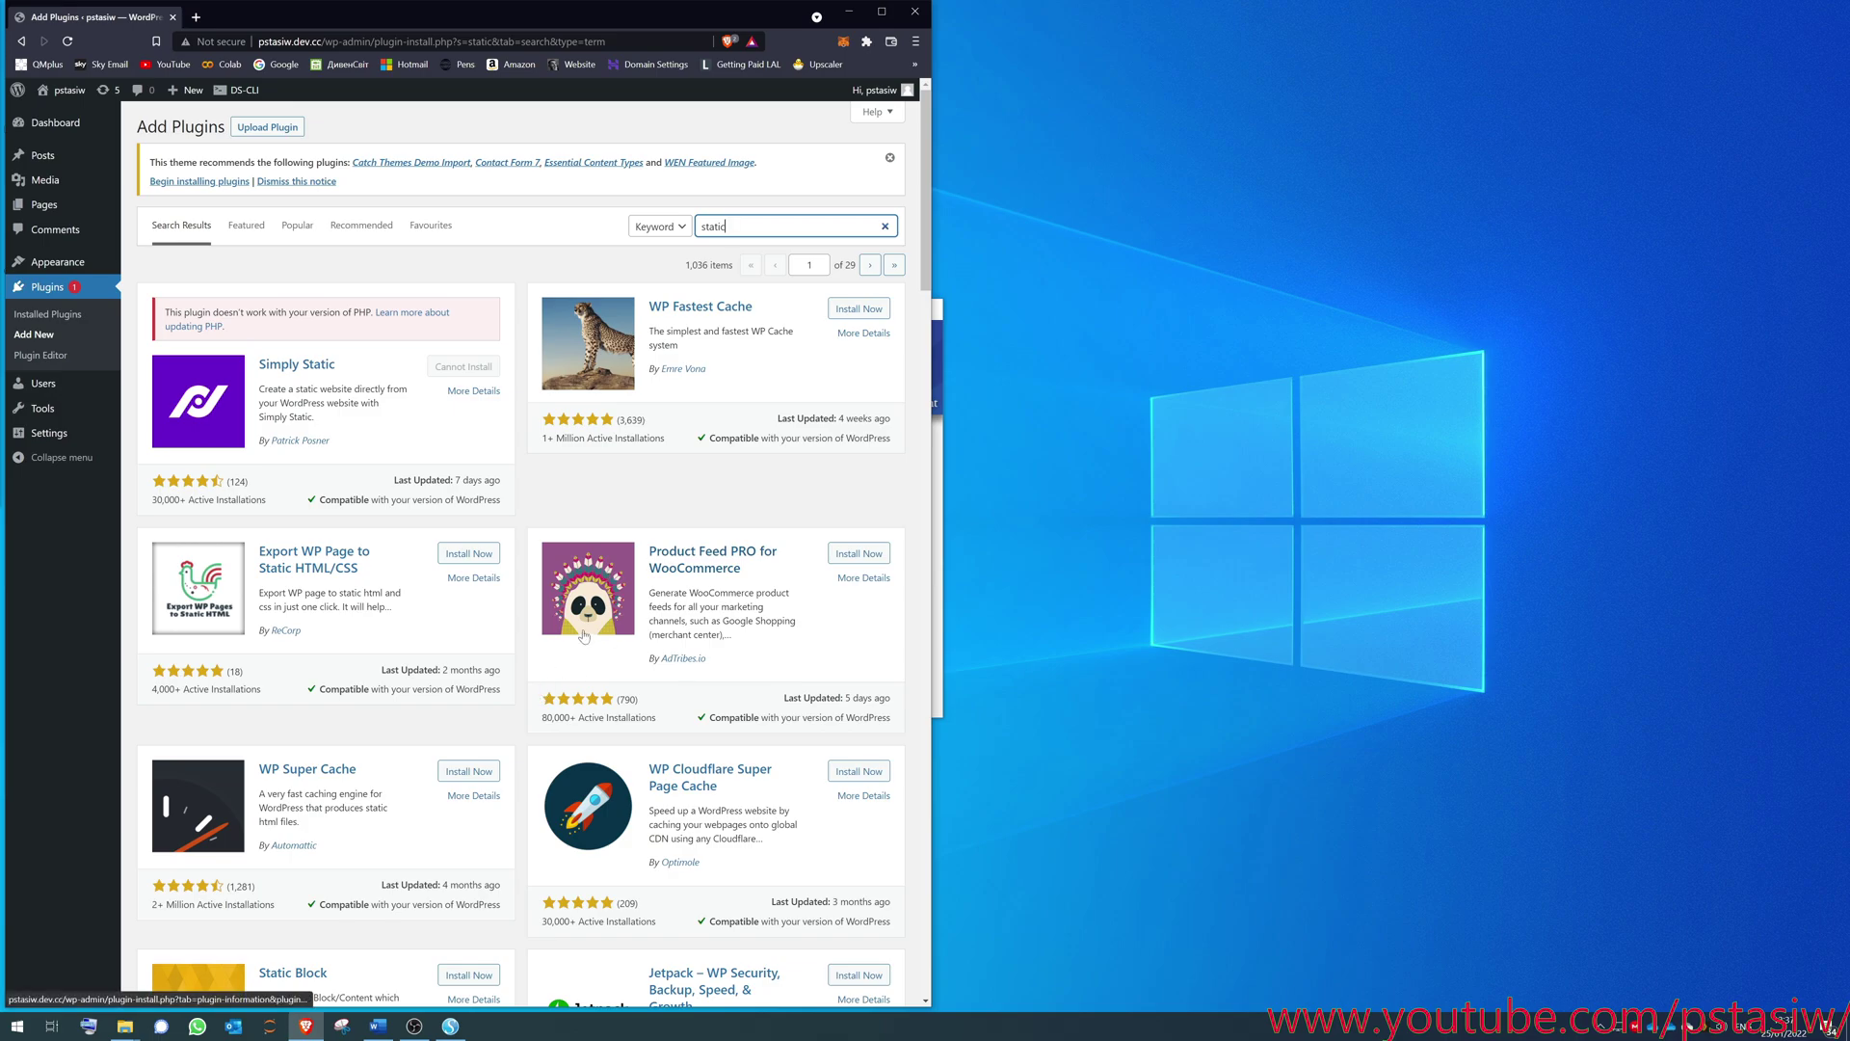
- Upload static-html-output-plugin.6.6.7.zip from disk and install it
left_click(255, 129)
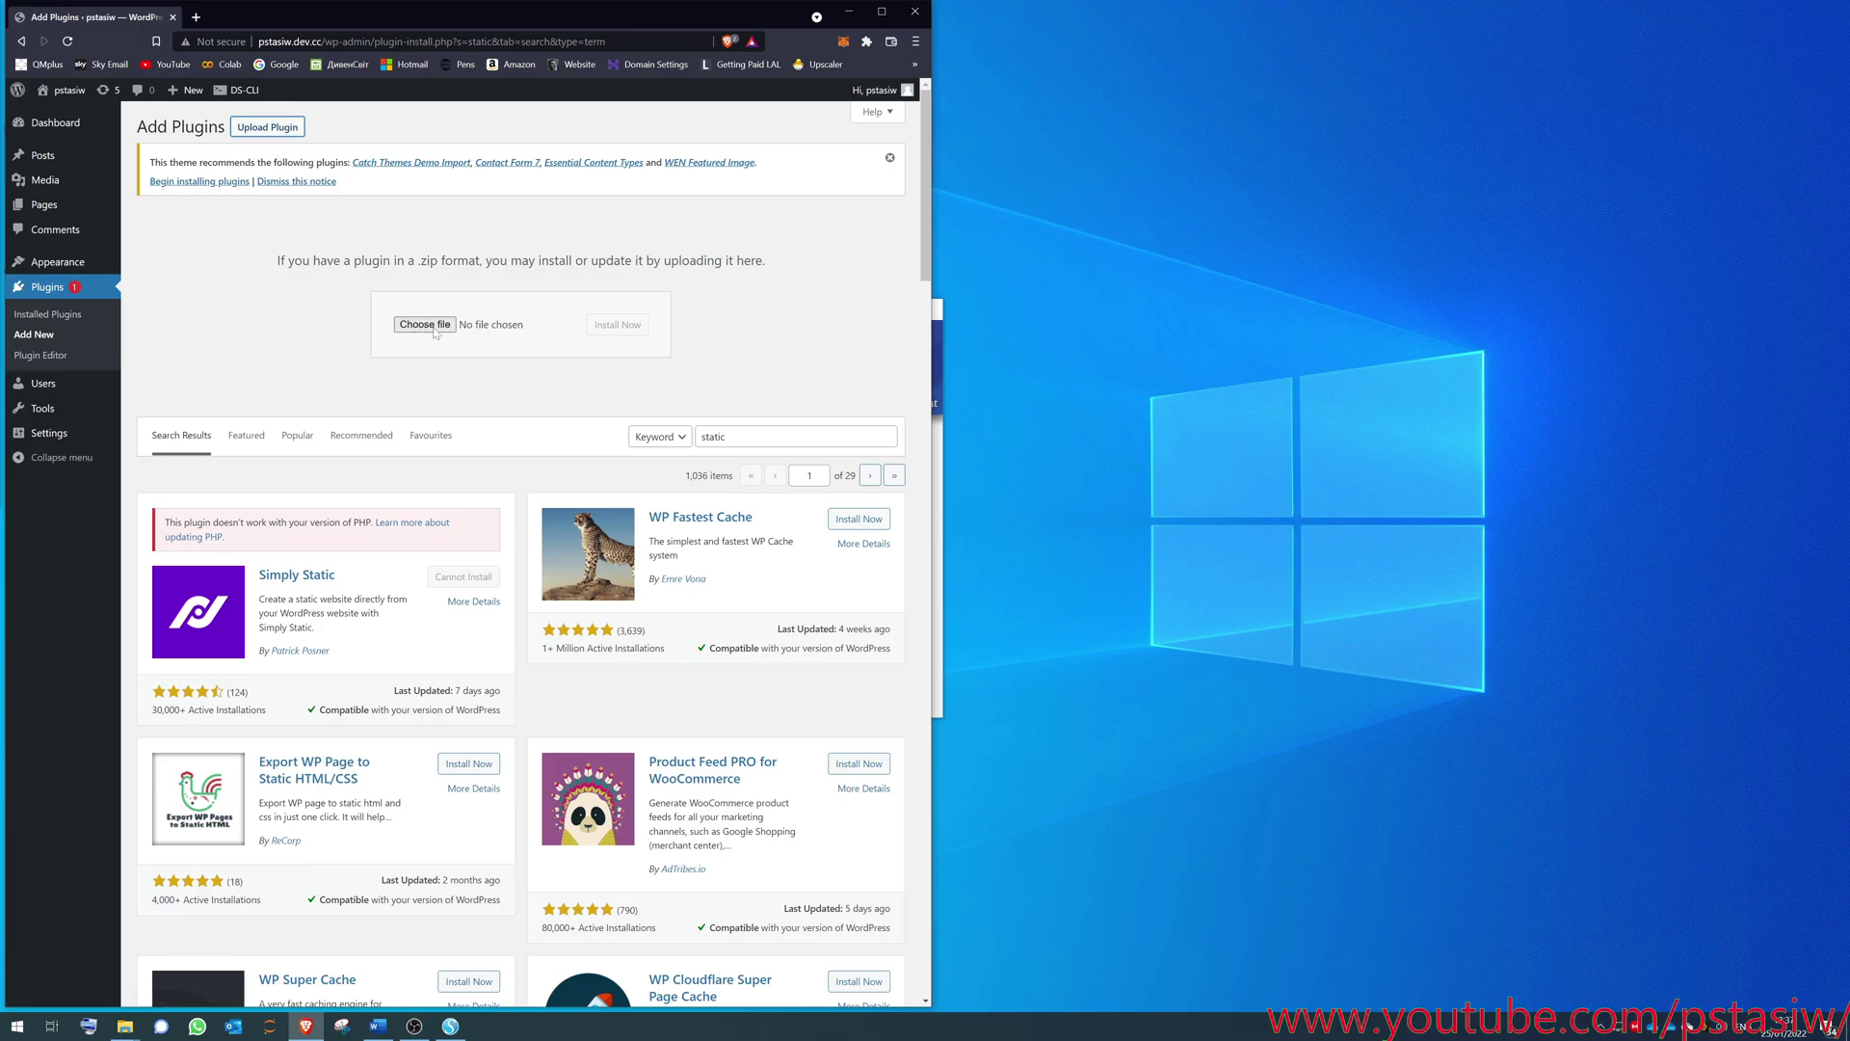
left_click(425, 325)
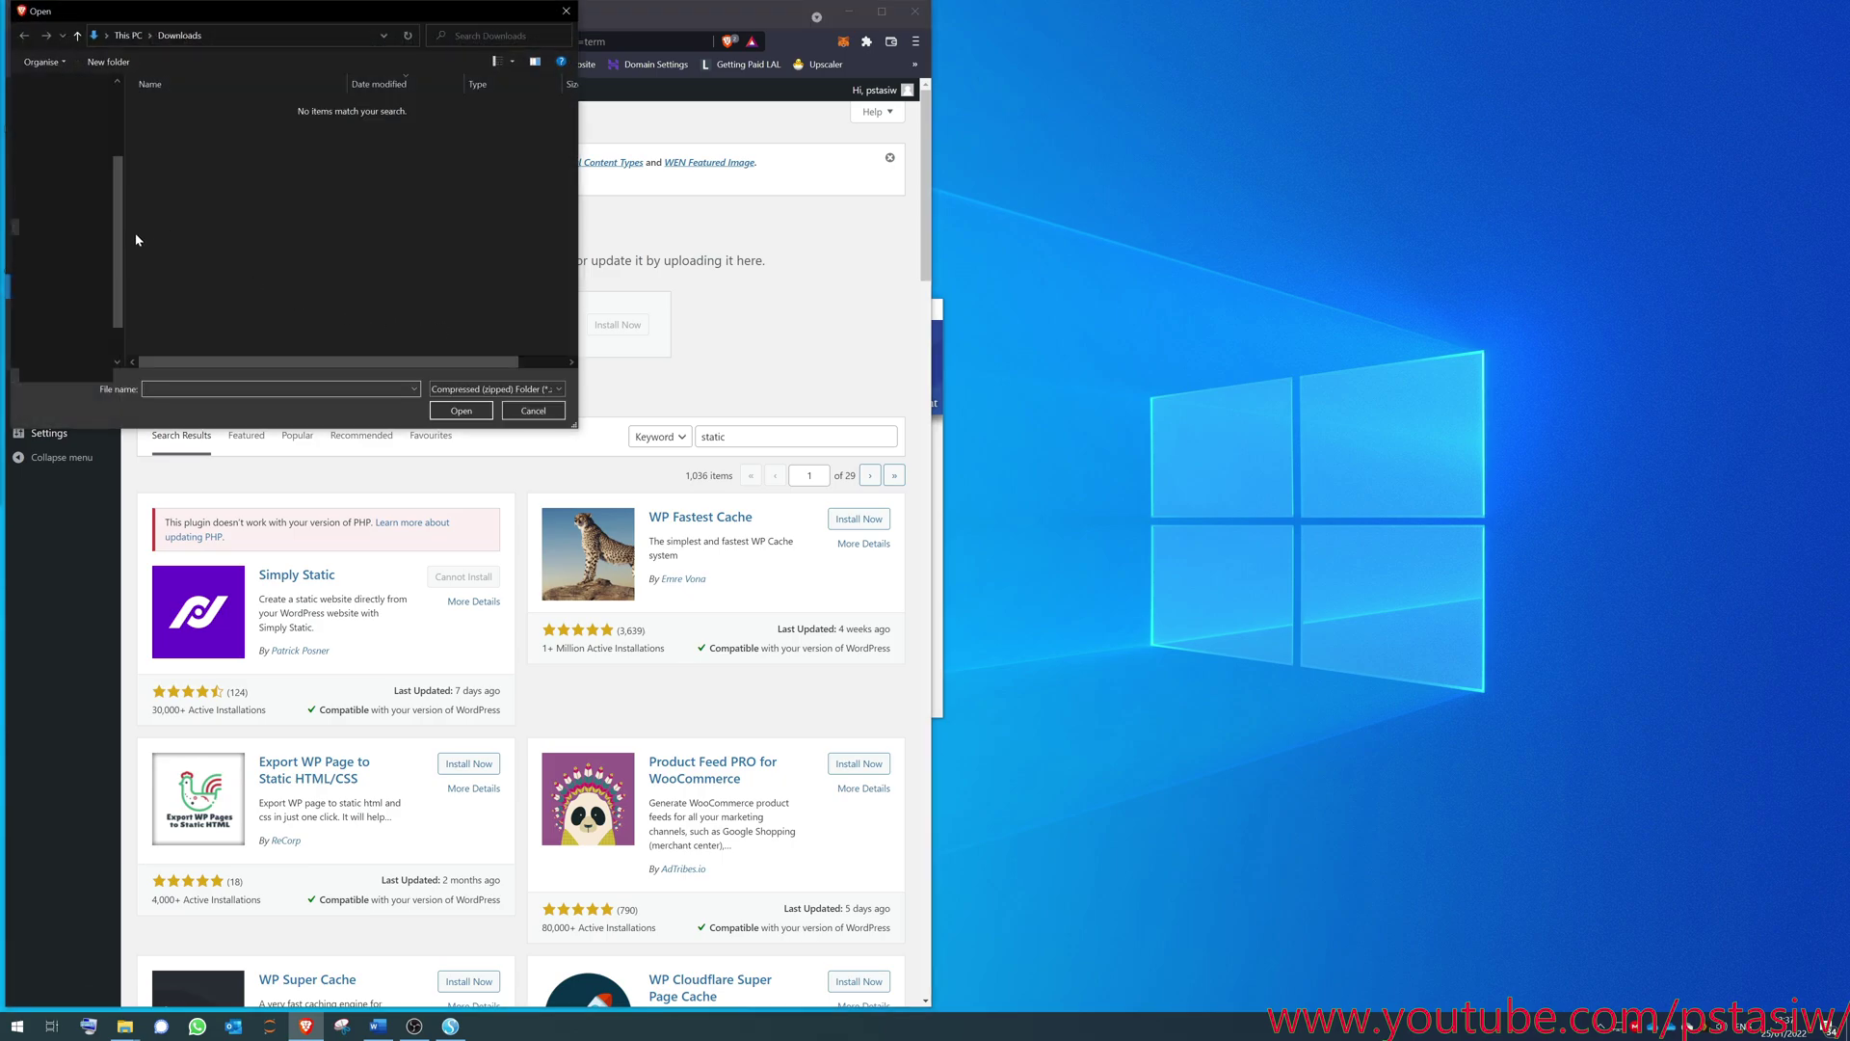
left_click(58, 209)
left_click(201, 122)
left_click(460, 411)
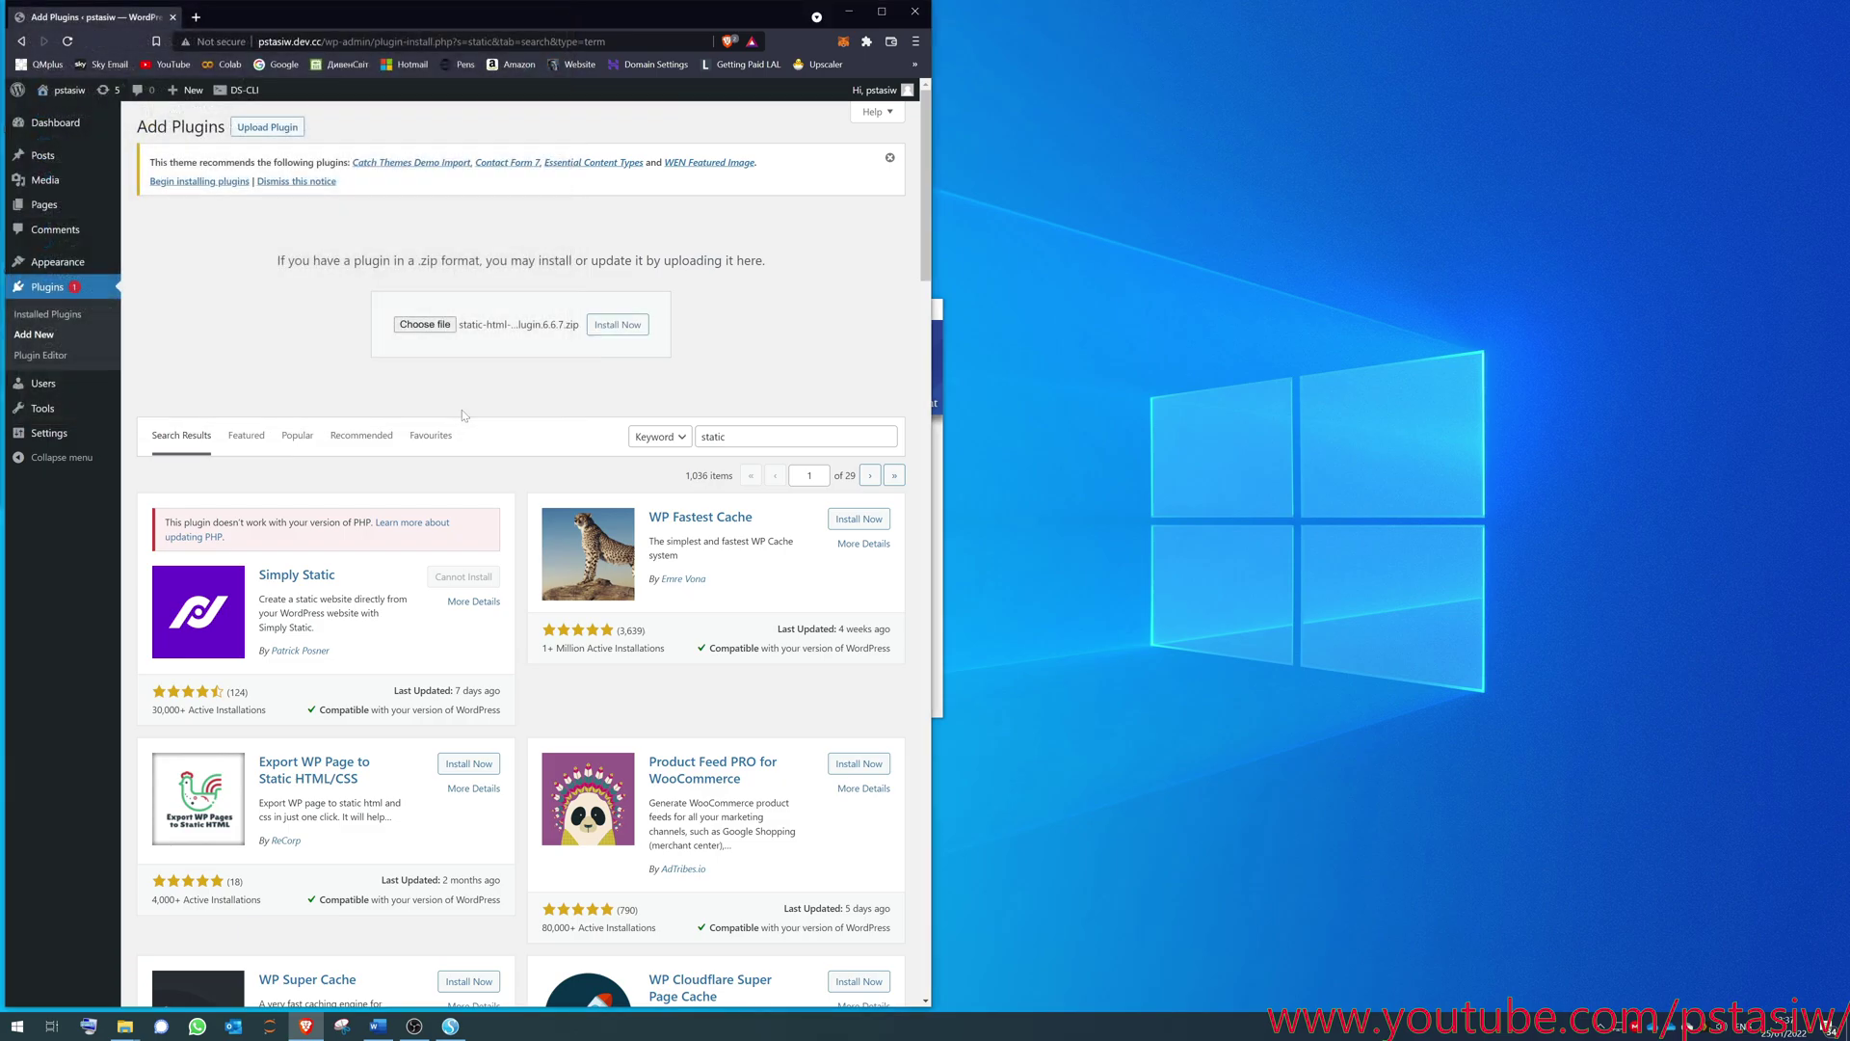
left_click(617, 325)
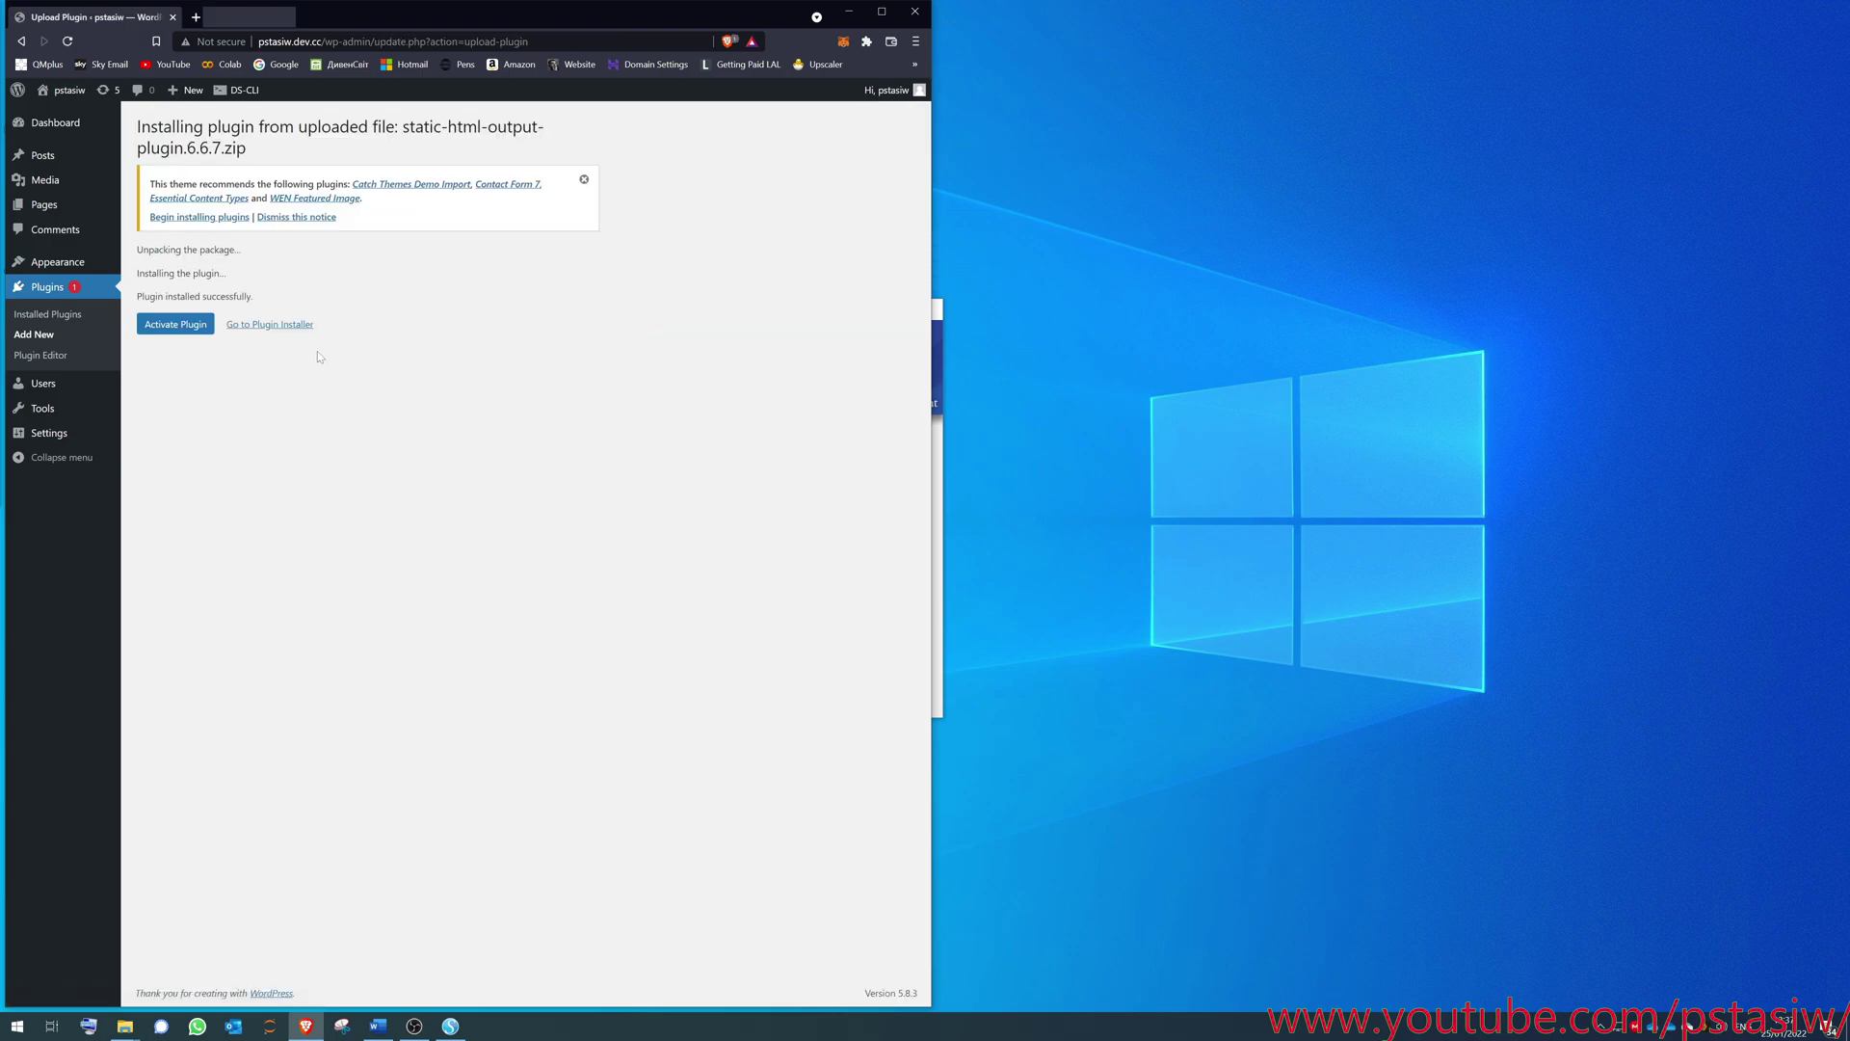
- Activate WP2Static, open its settings, and keep hosting on Subdirectory on current server
left_click(176, 326)
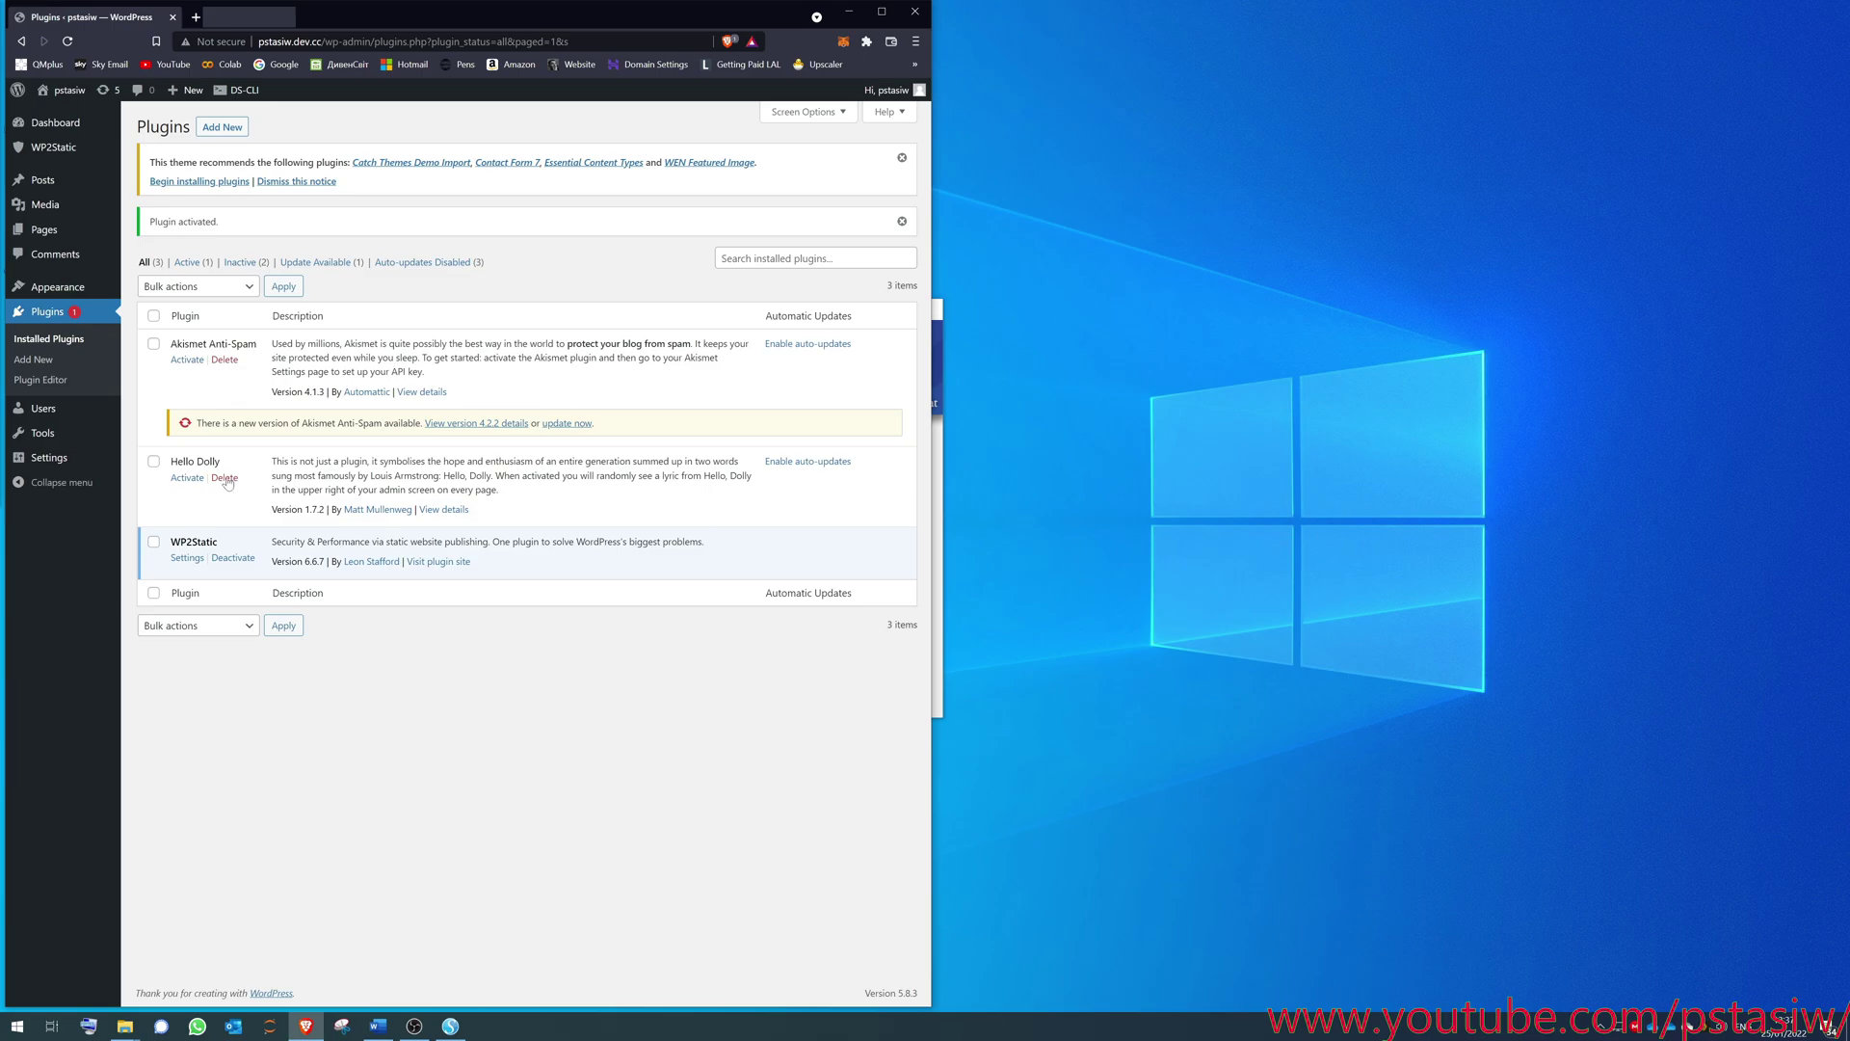
left_click(66, 149)
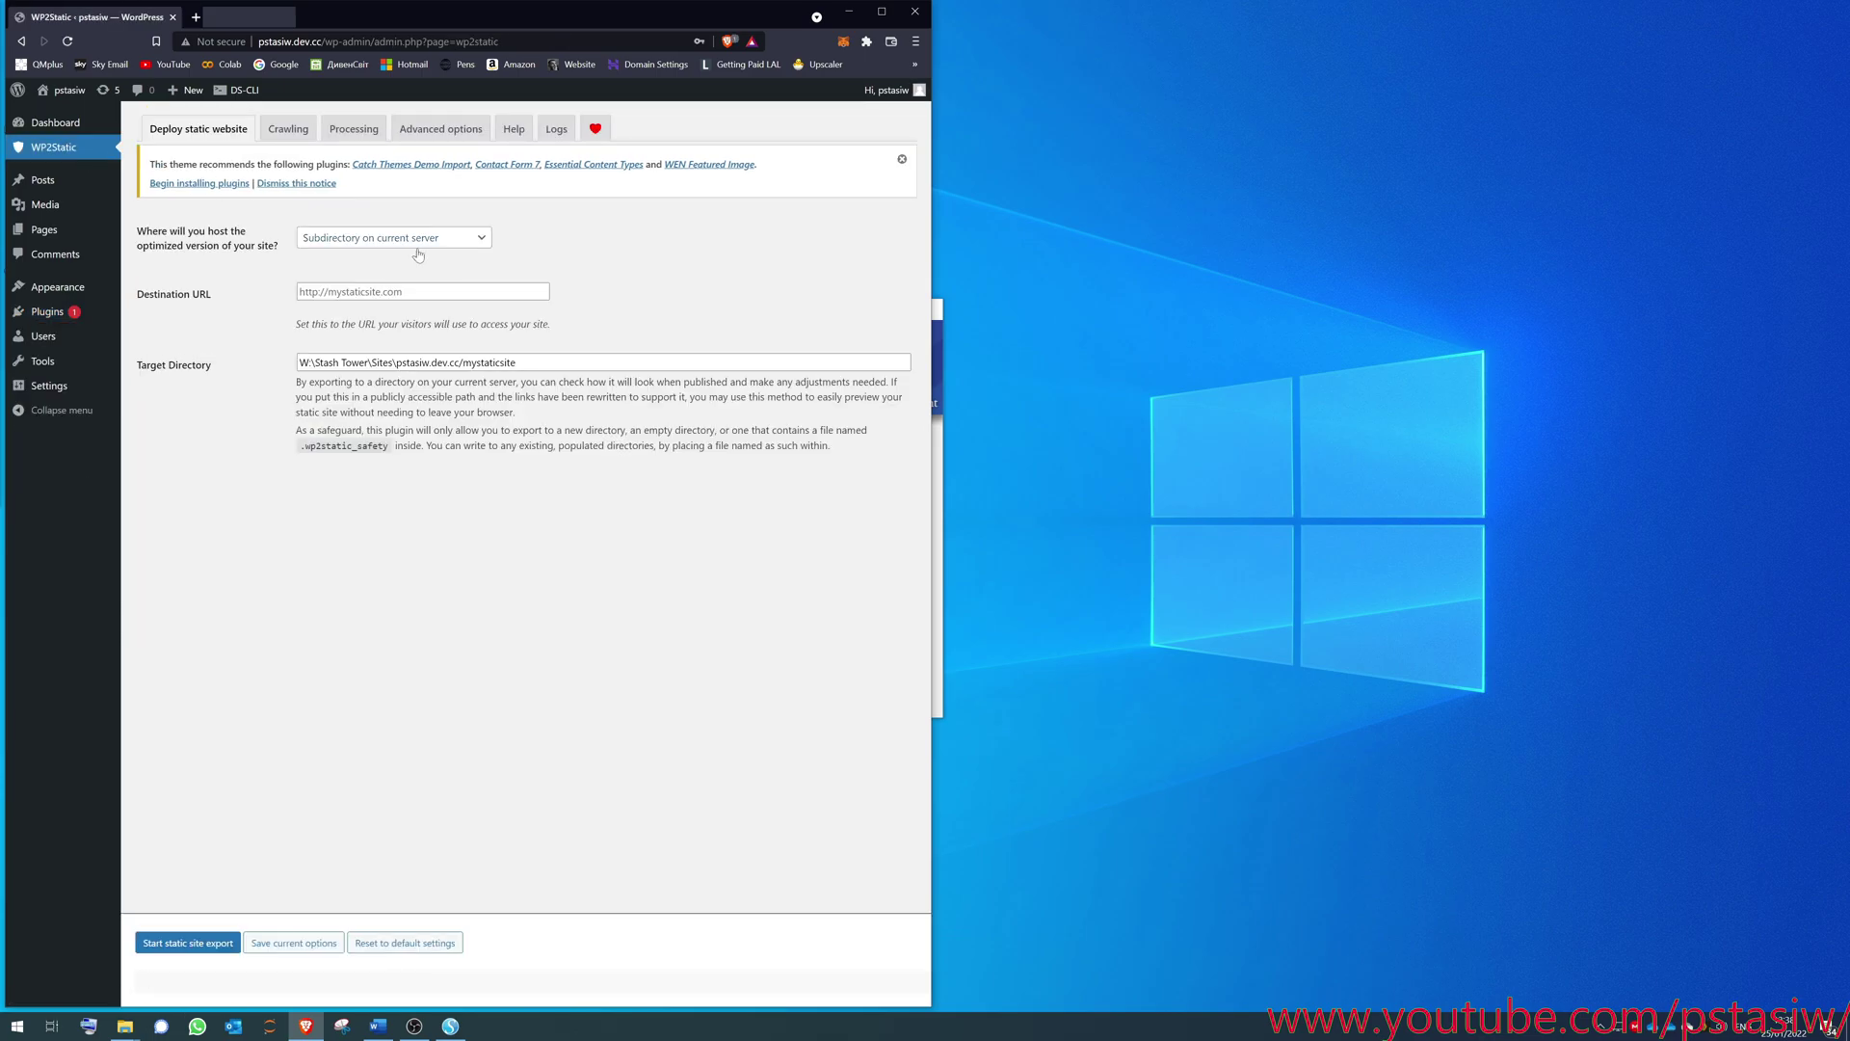
left_click(477, 239)
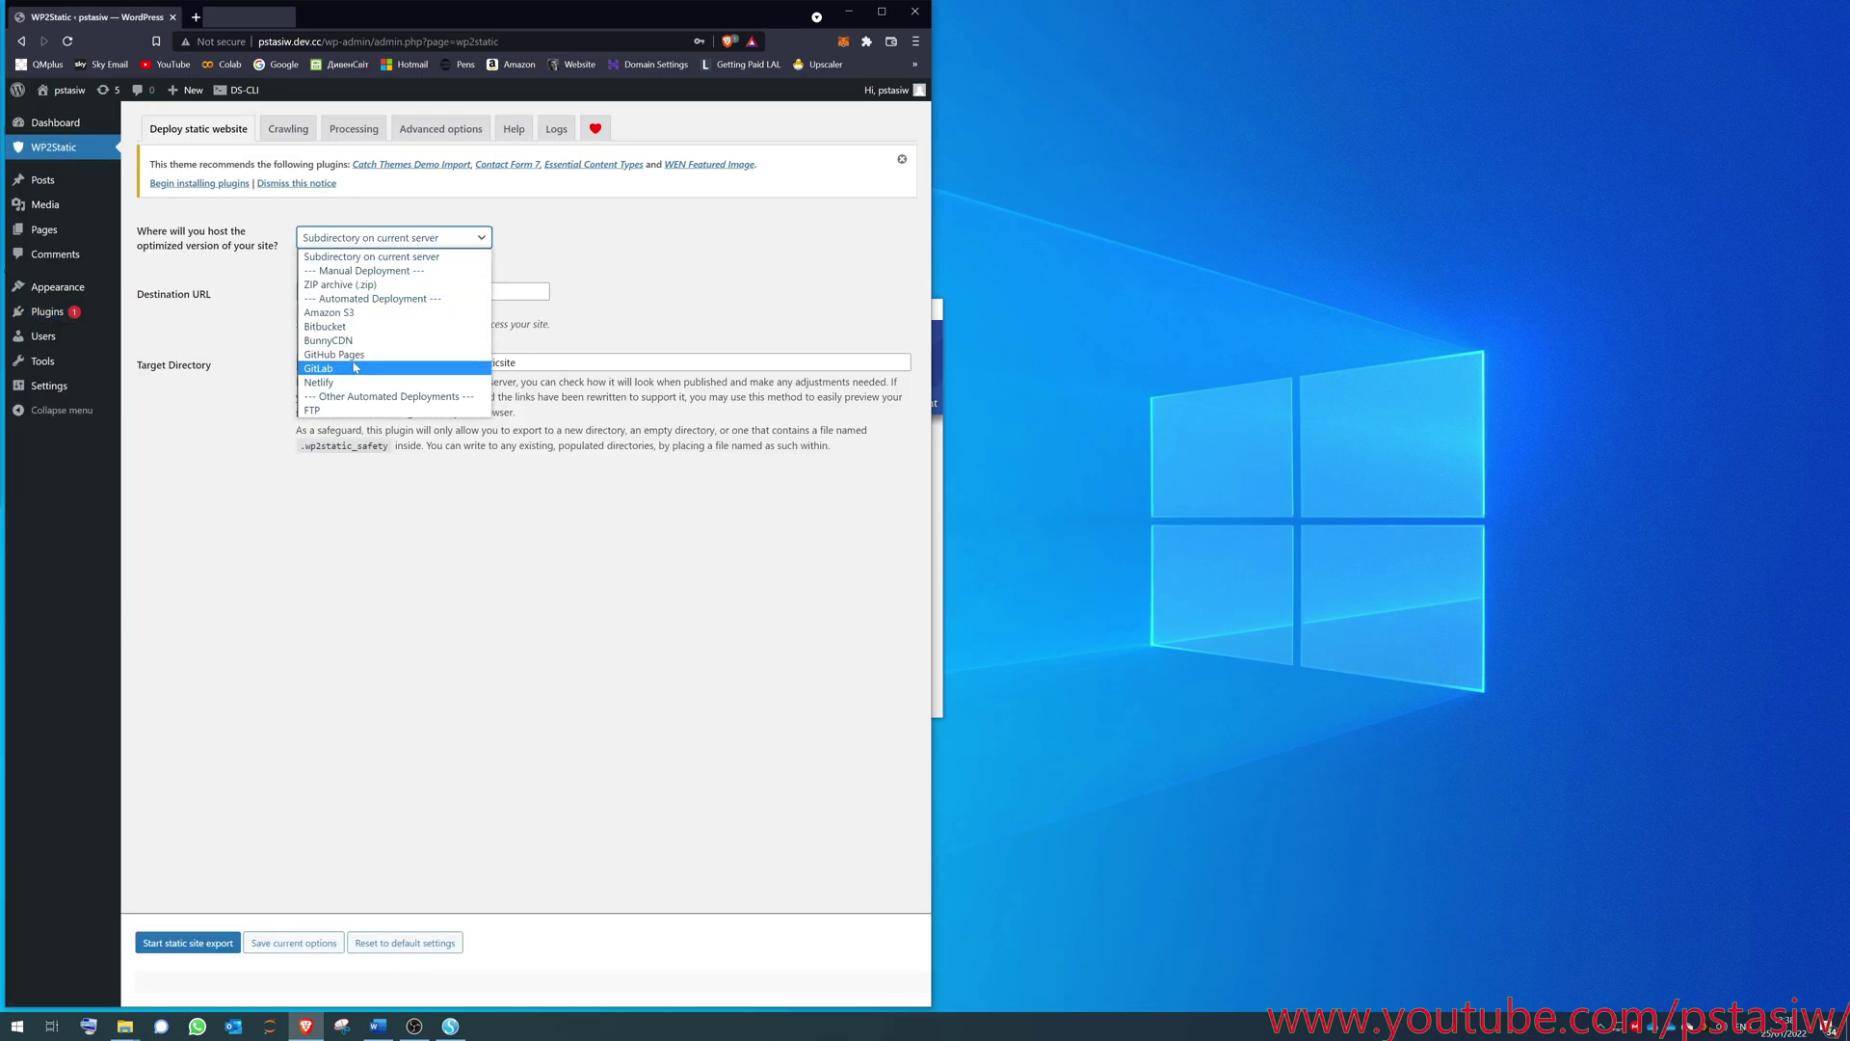
left_click(308, 255)
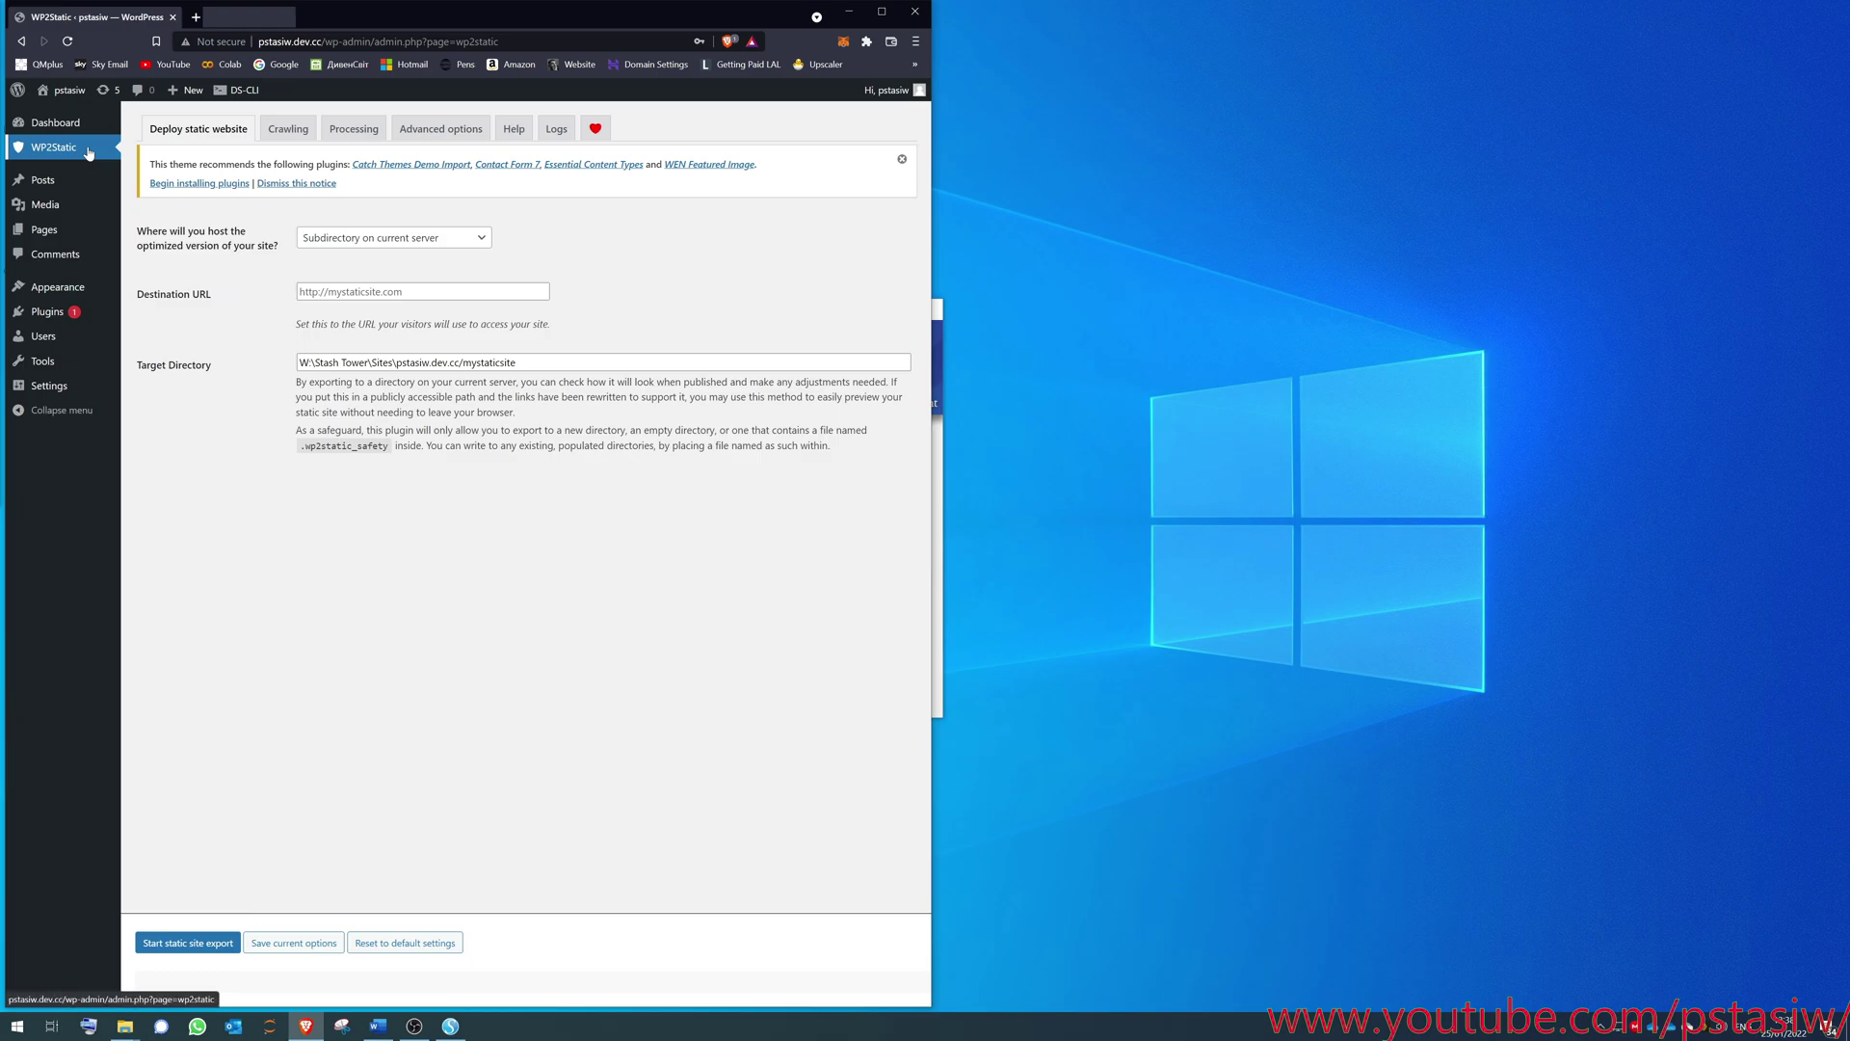
left_click(366, 241)
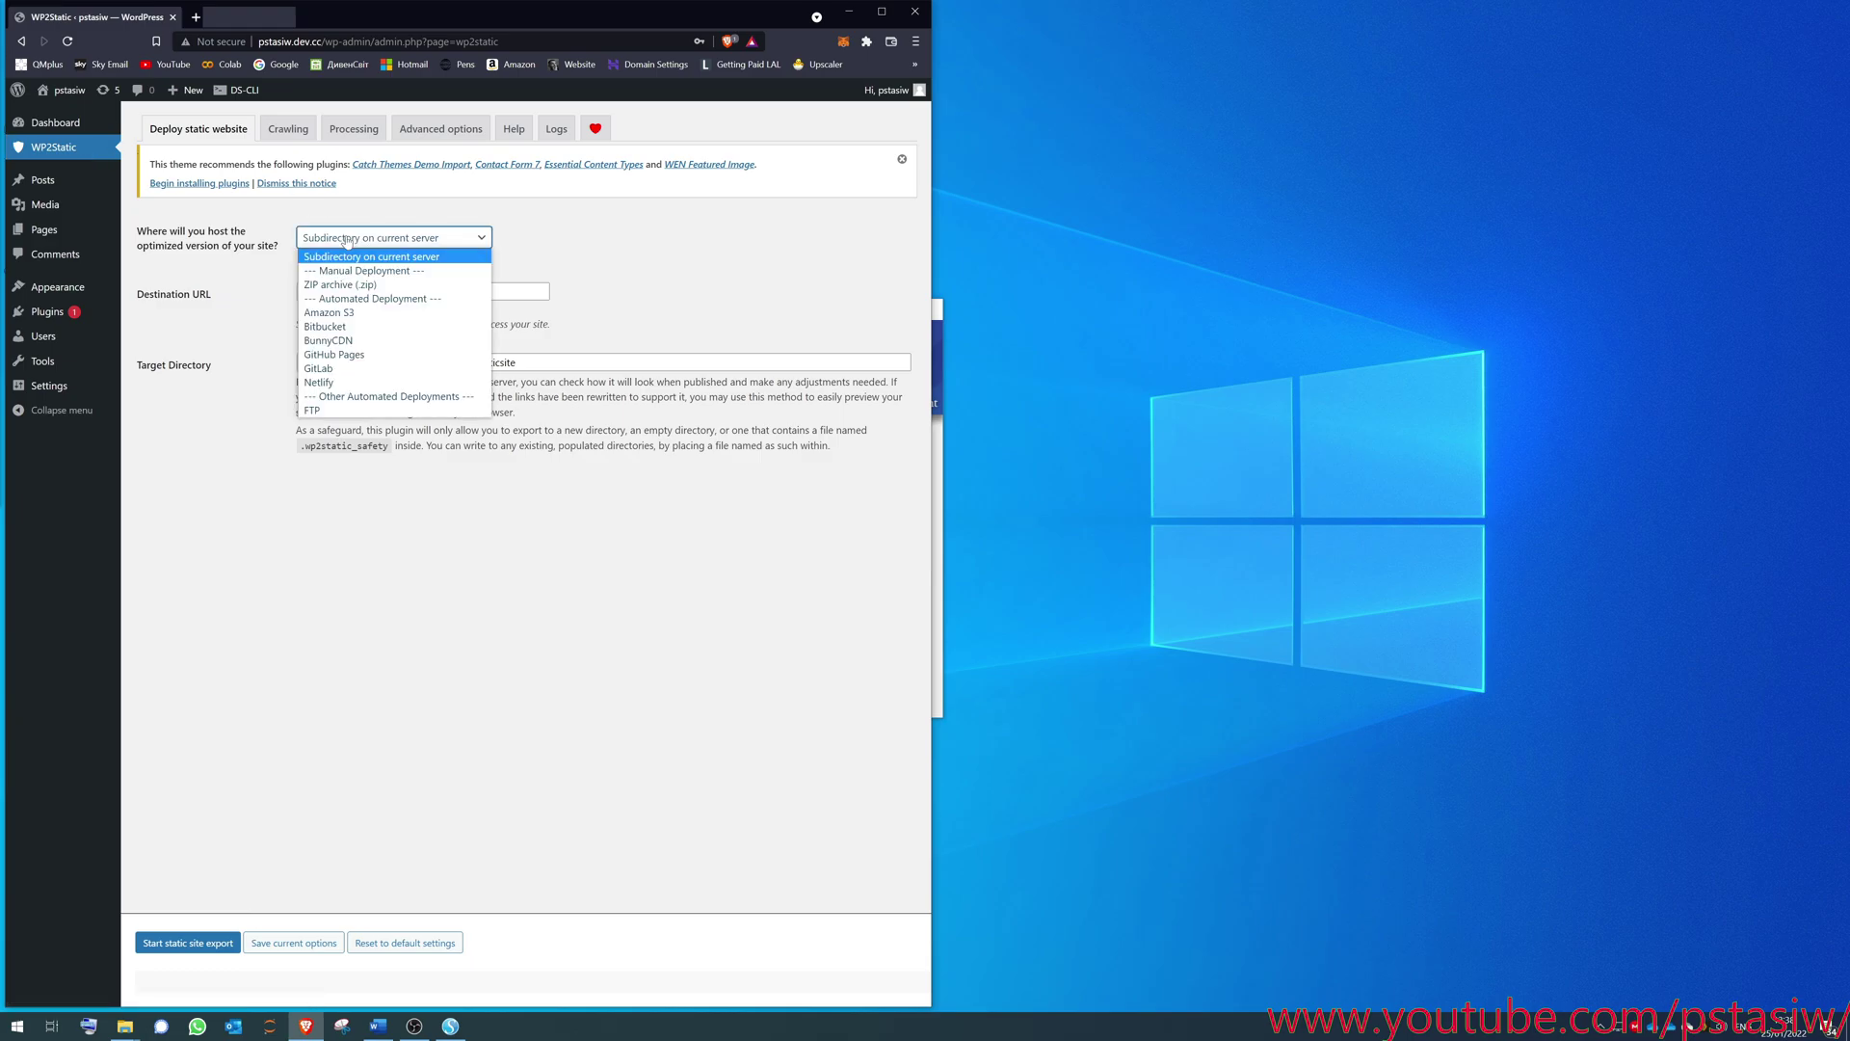
left_click(366, 355)
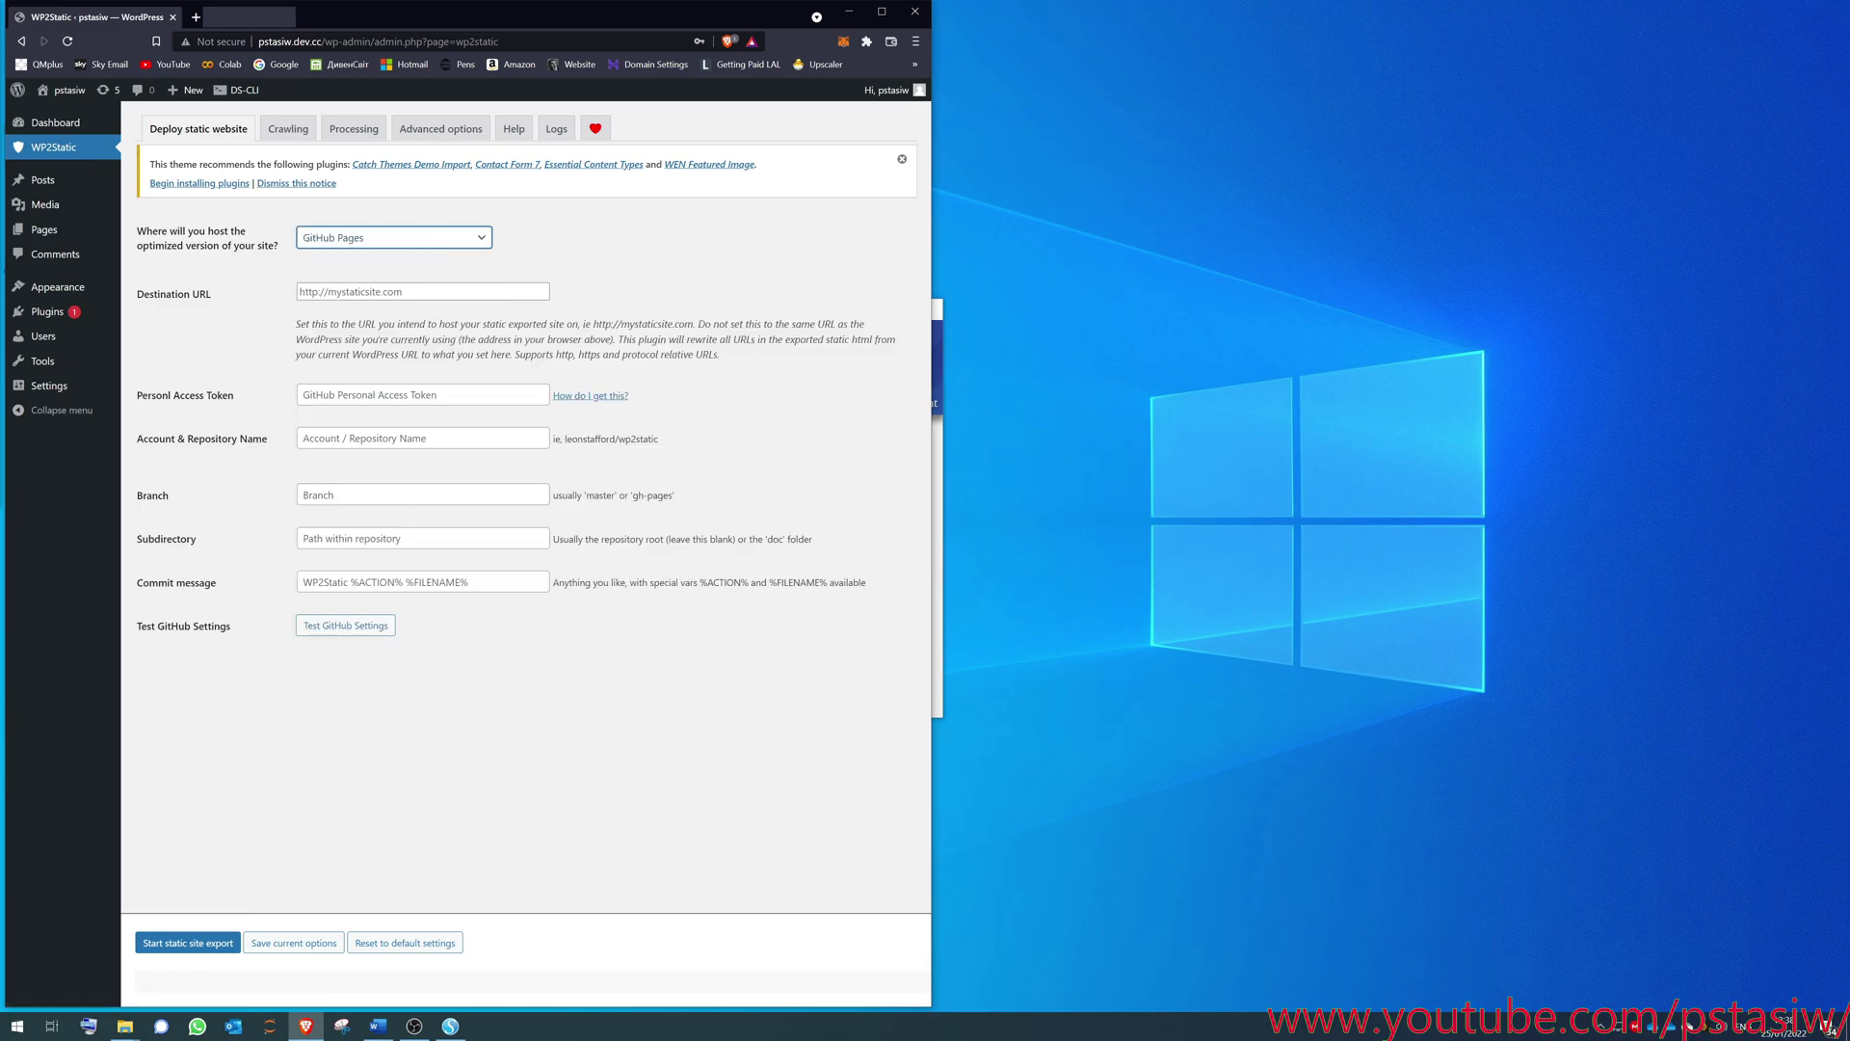
left_click(435, 244)
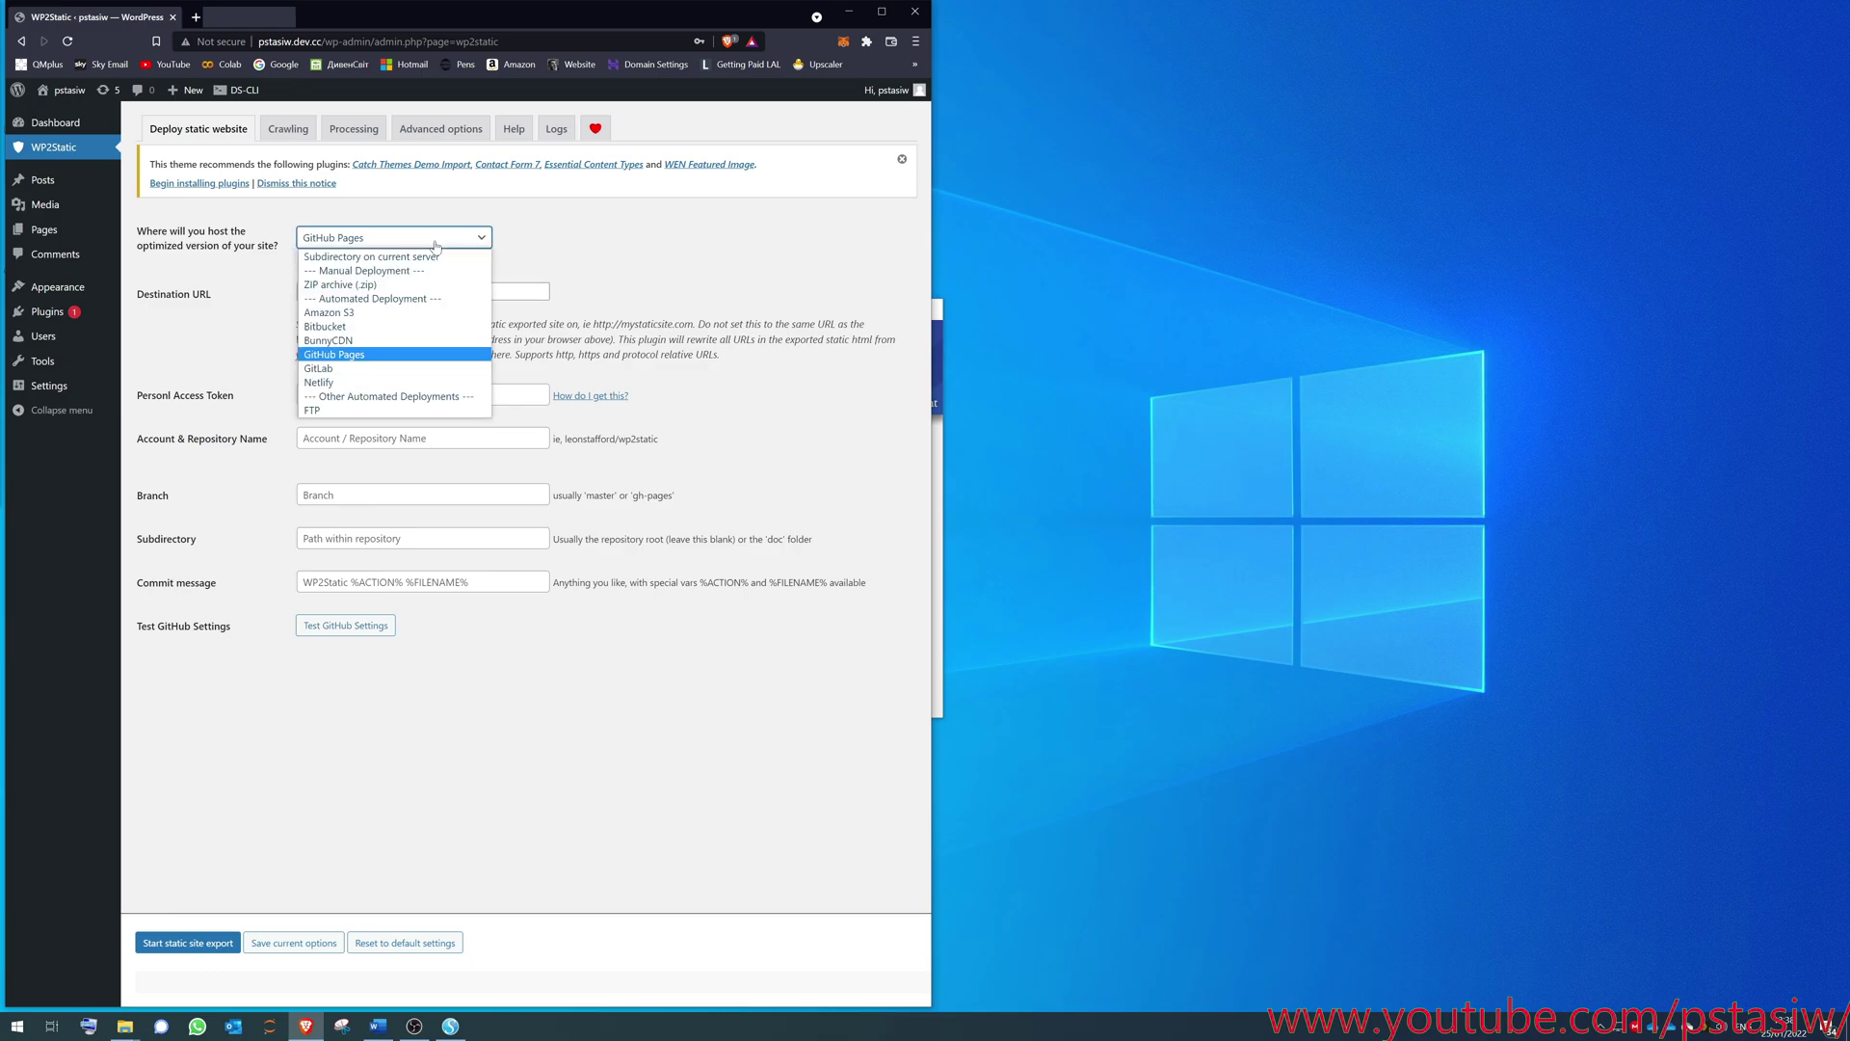
left_click(400, 258)
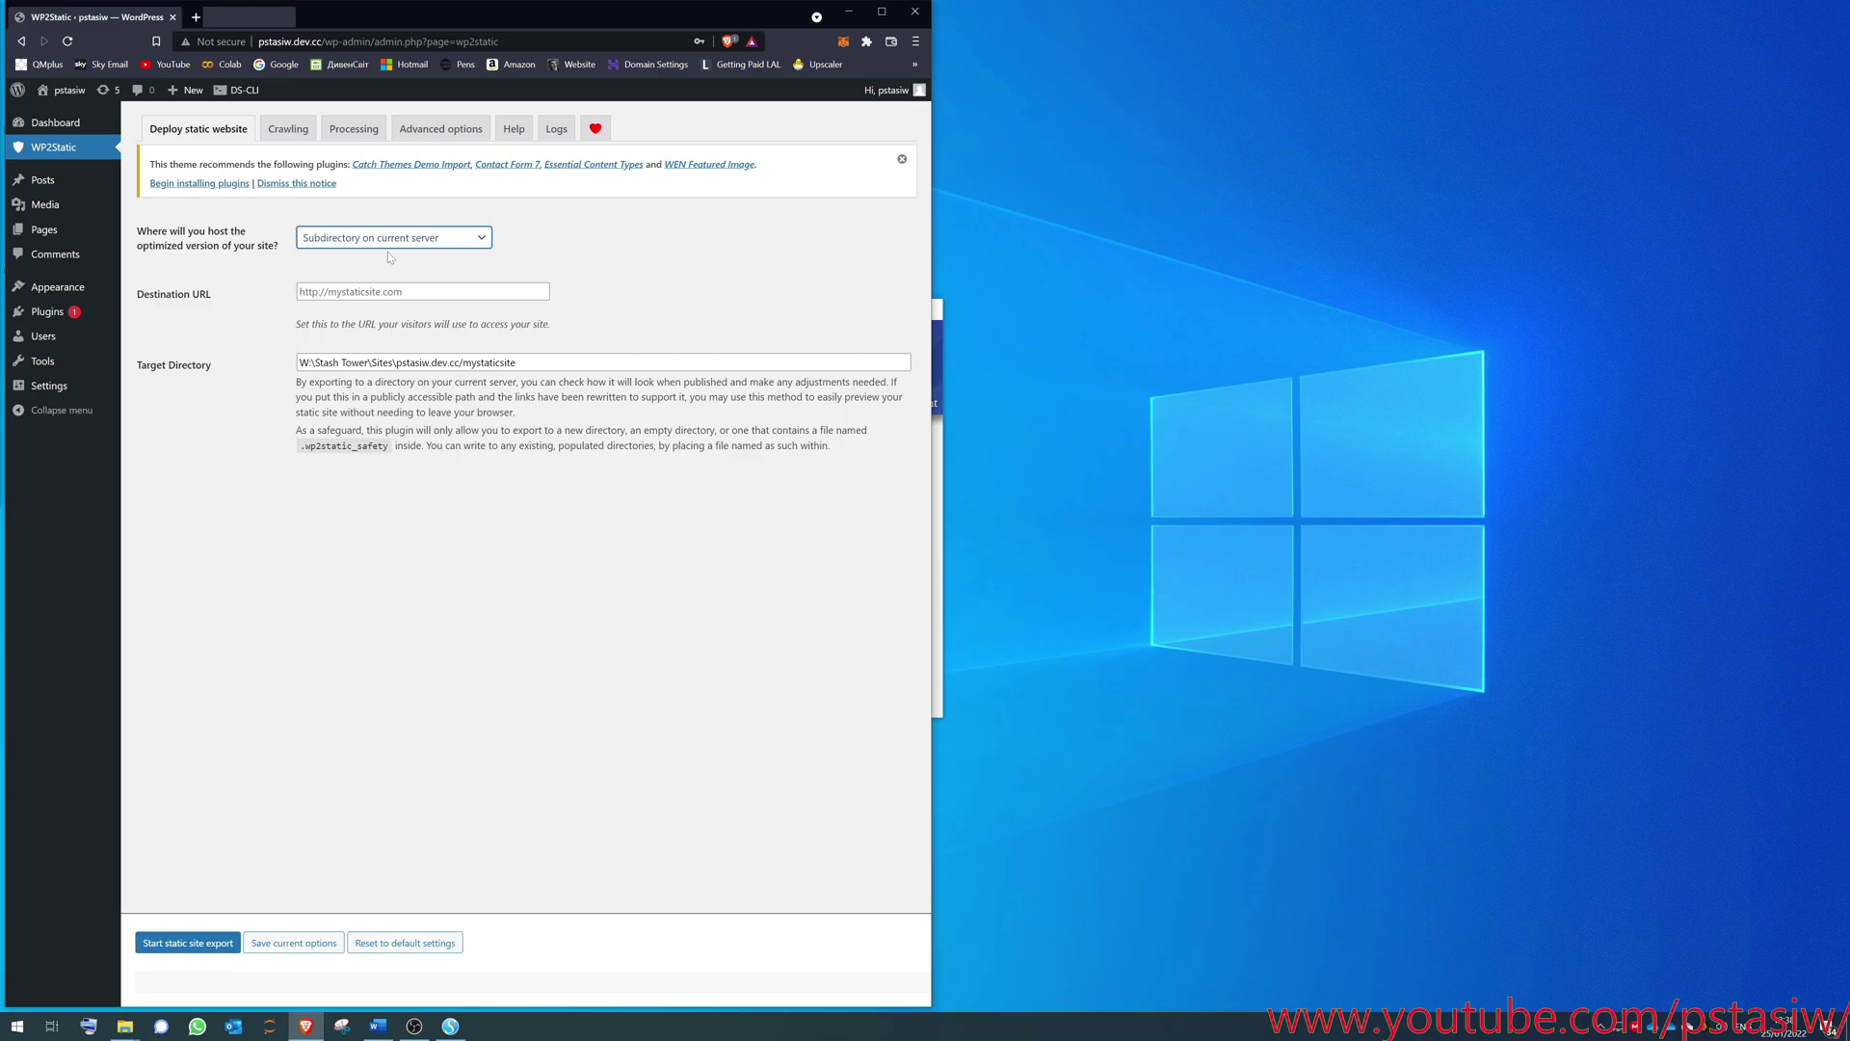
key("Tab")
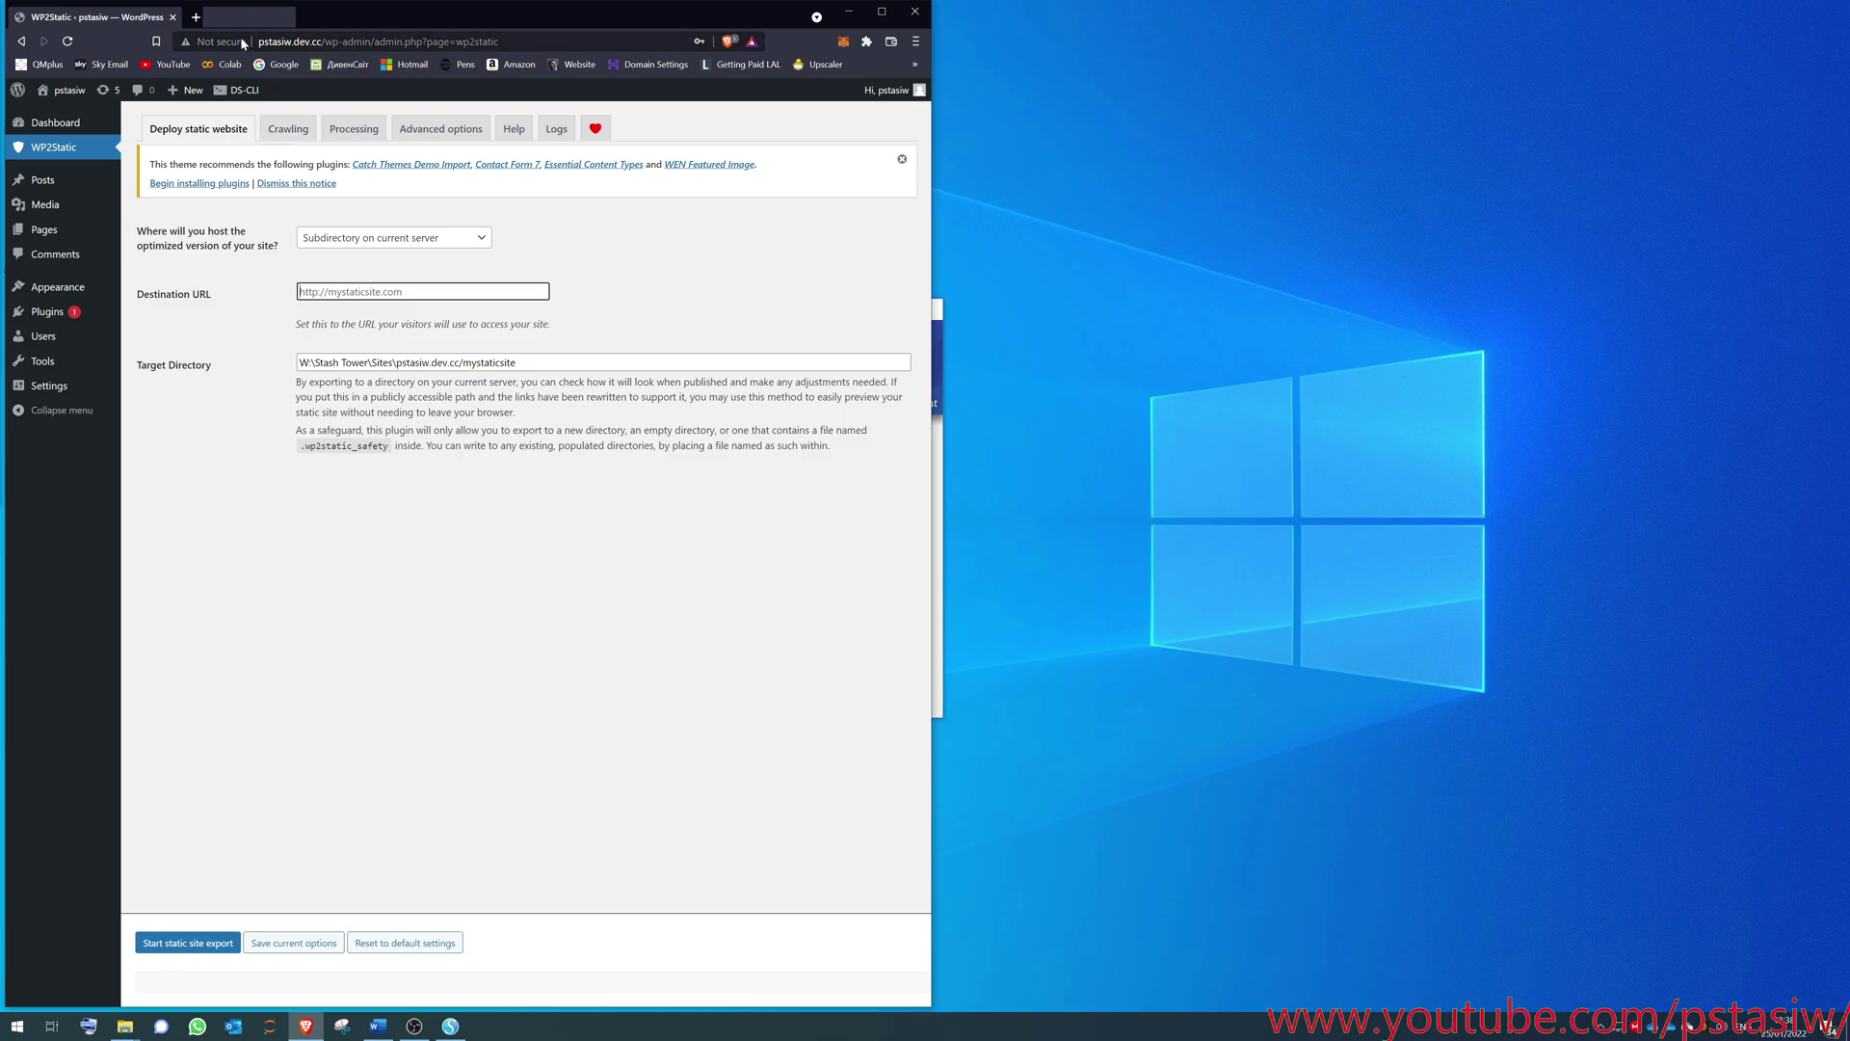
- Create a new public GitHub repository named 'pstasiw', initialised with a README file
left_click(196, 16)
type("g")
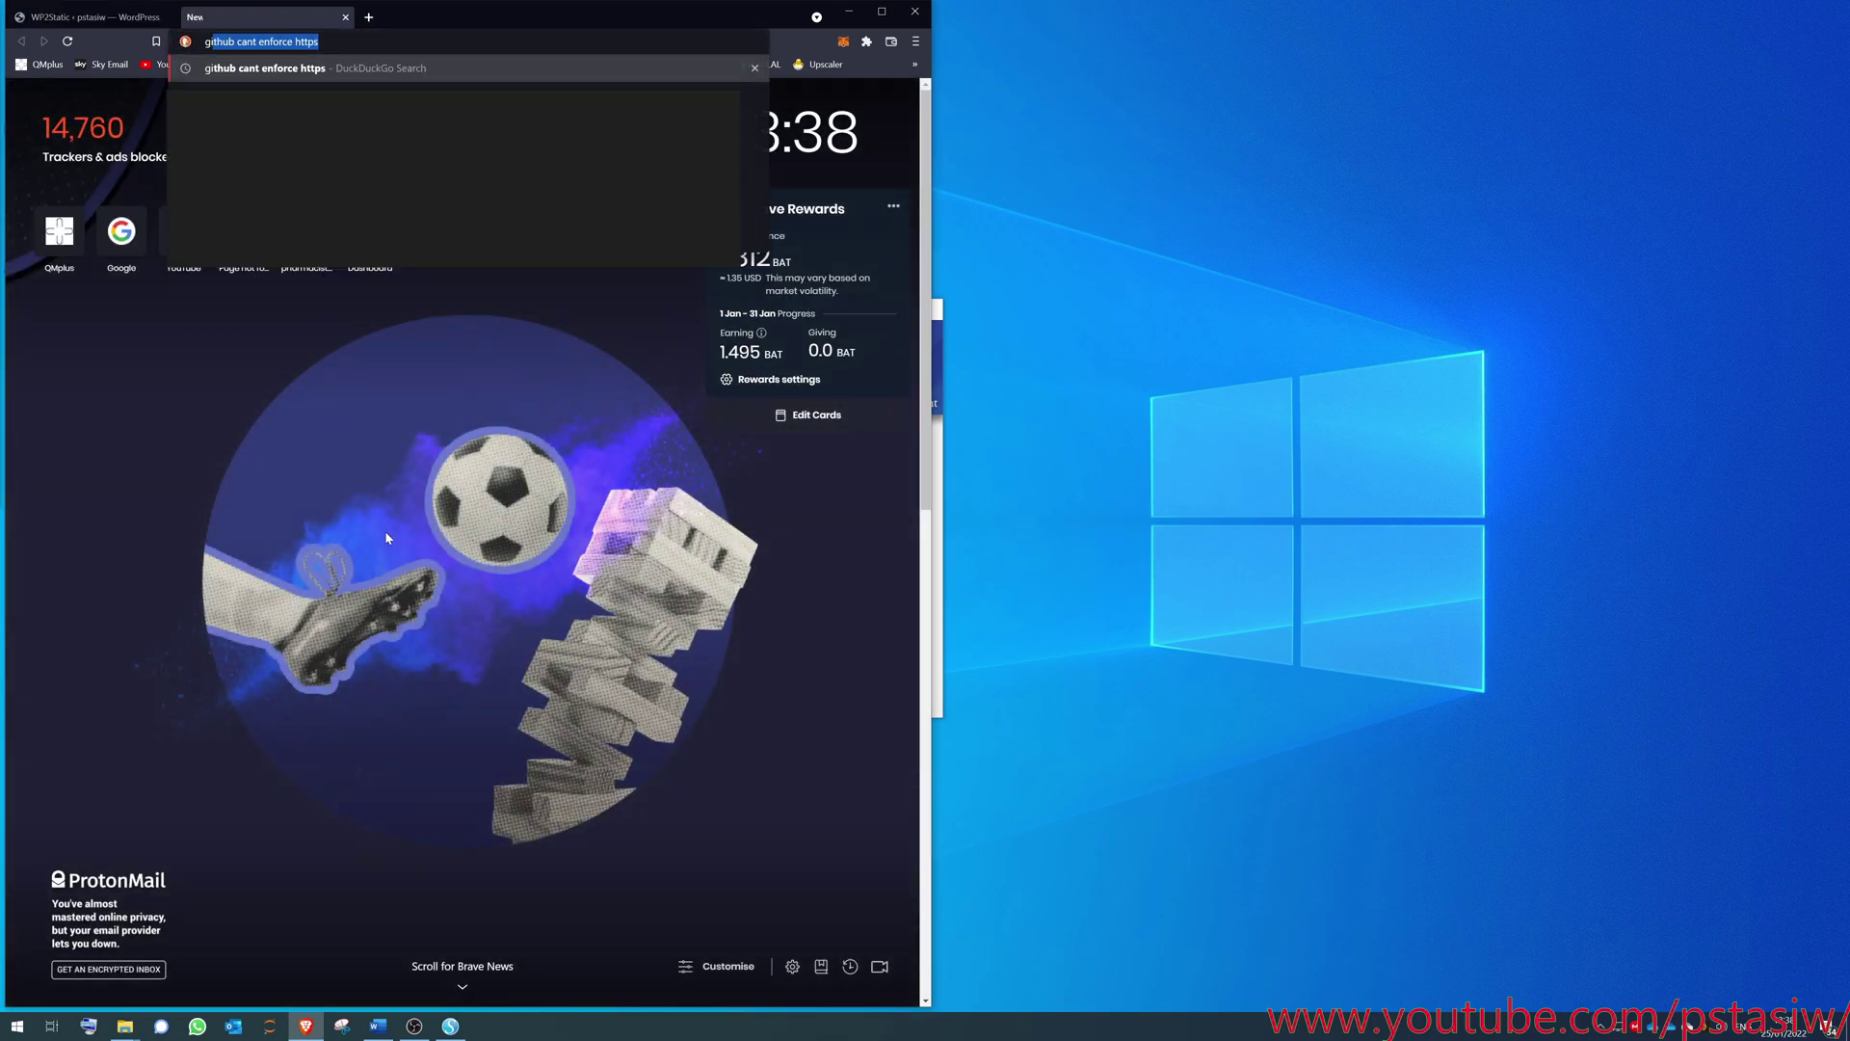
type("ithub")
key("Return")
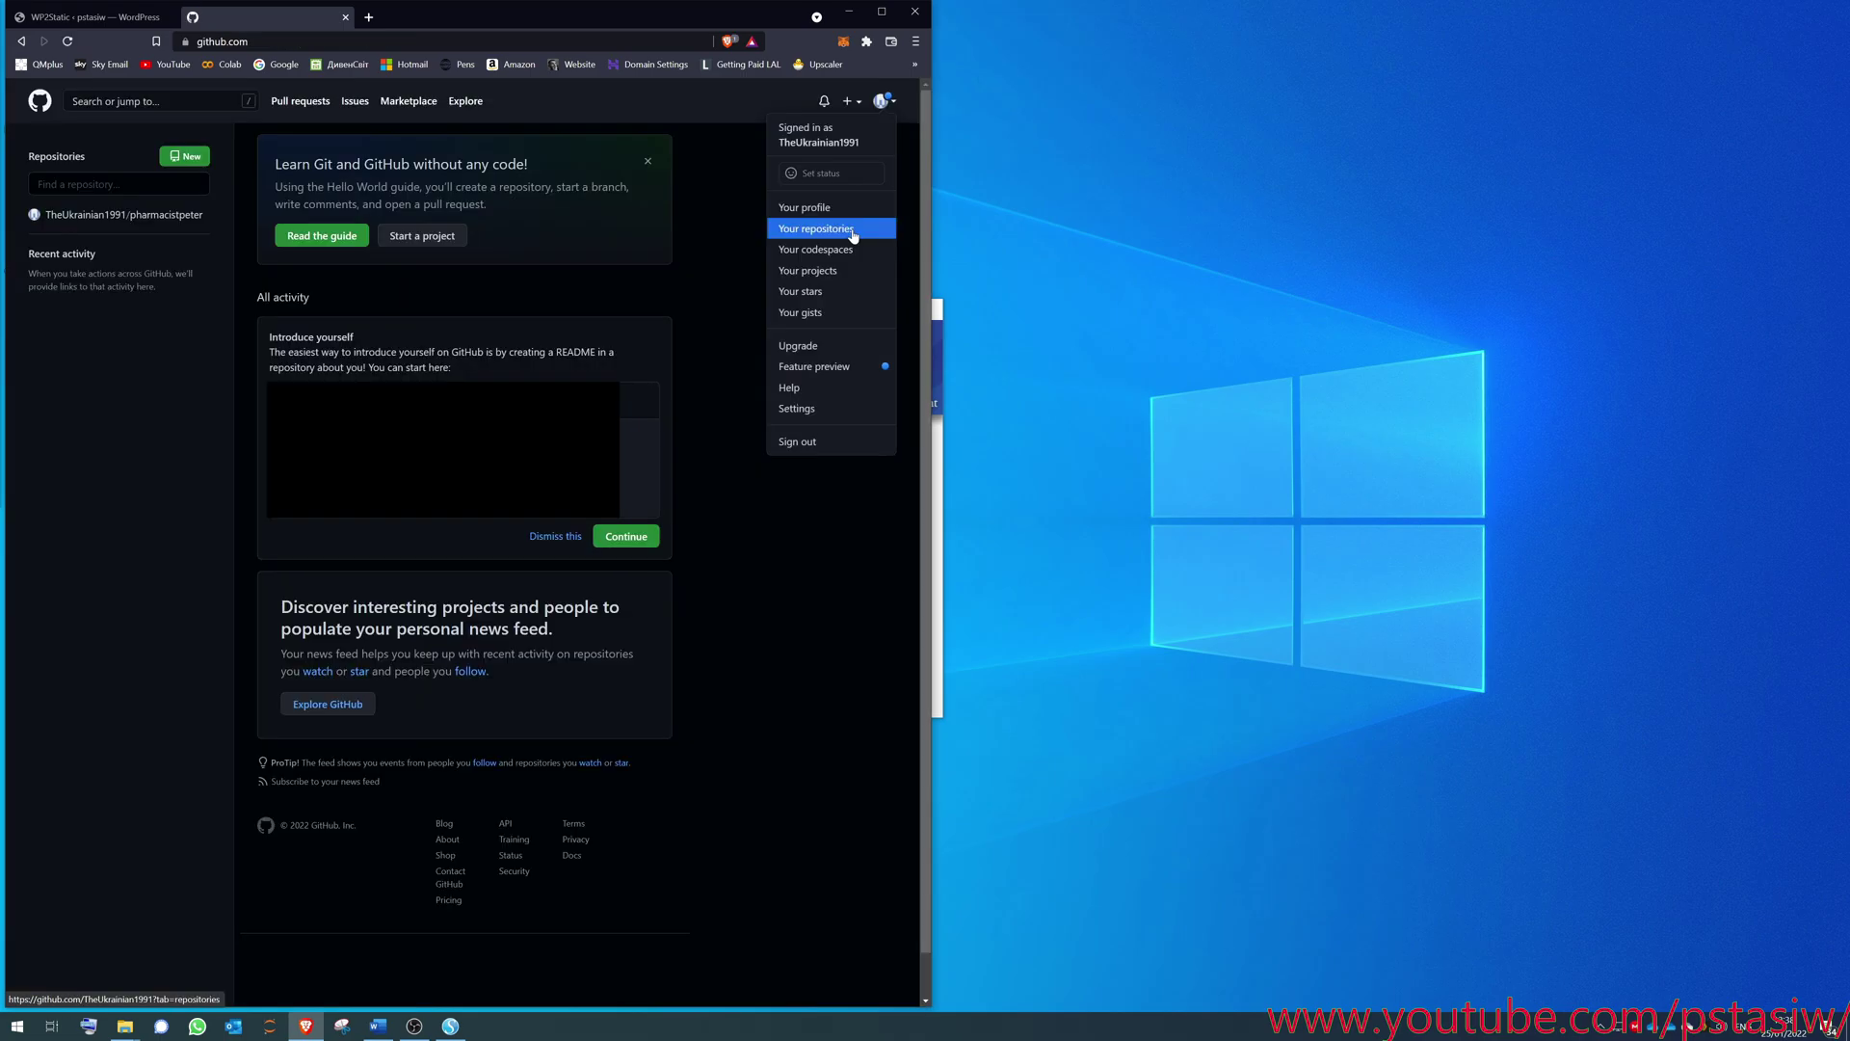
left_click(852, 234)
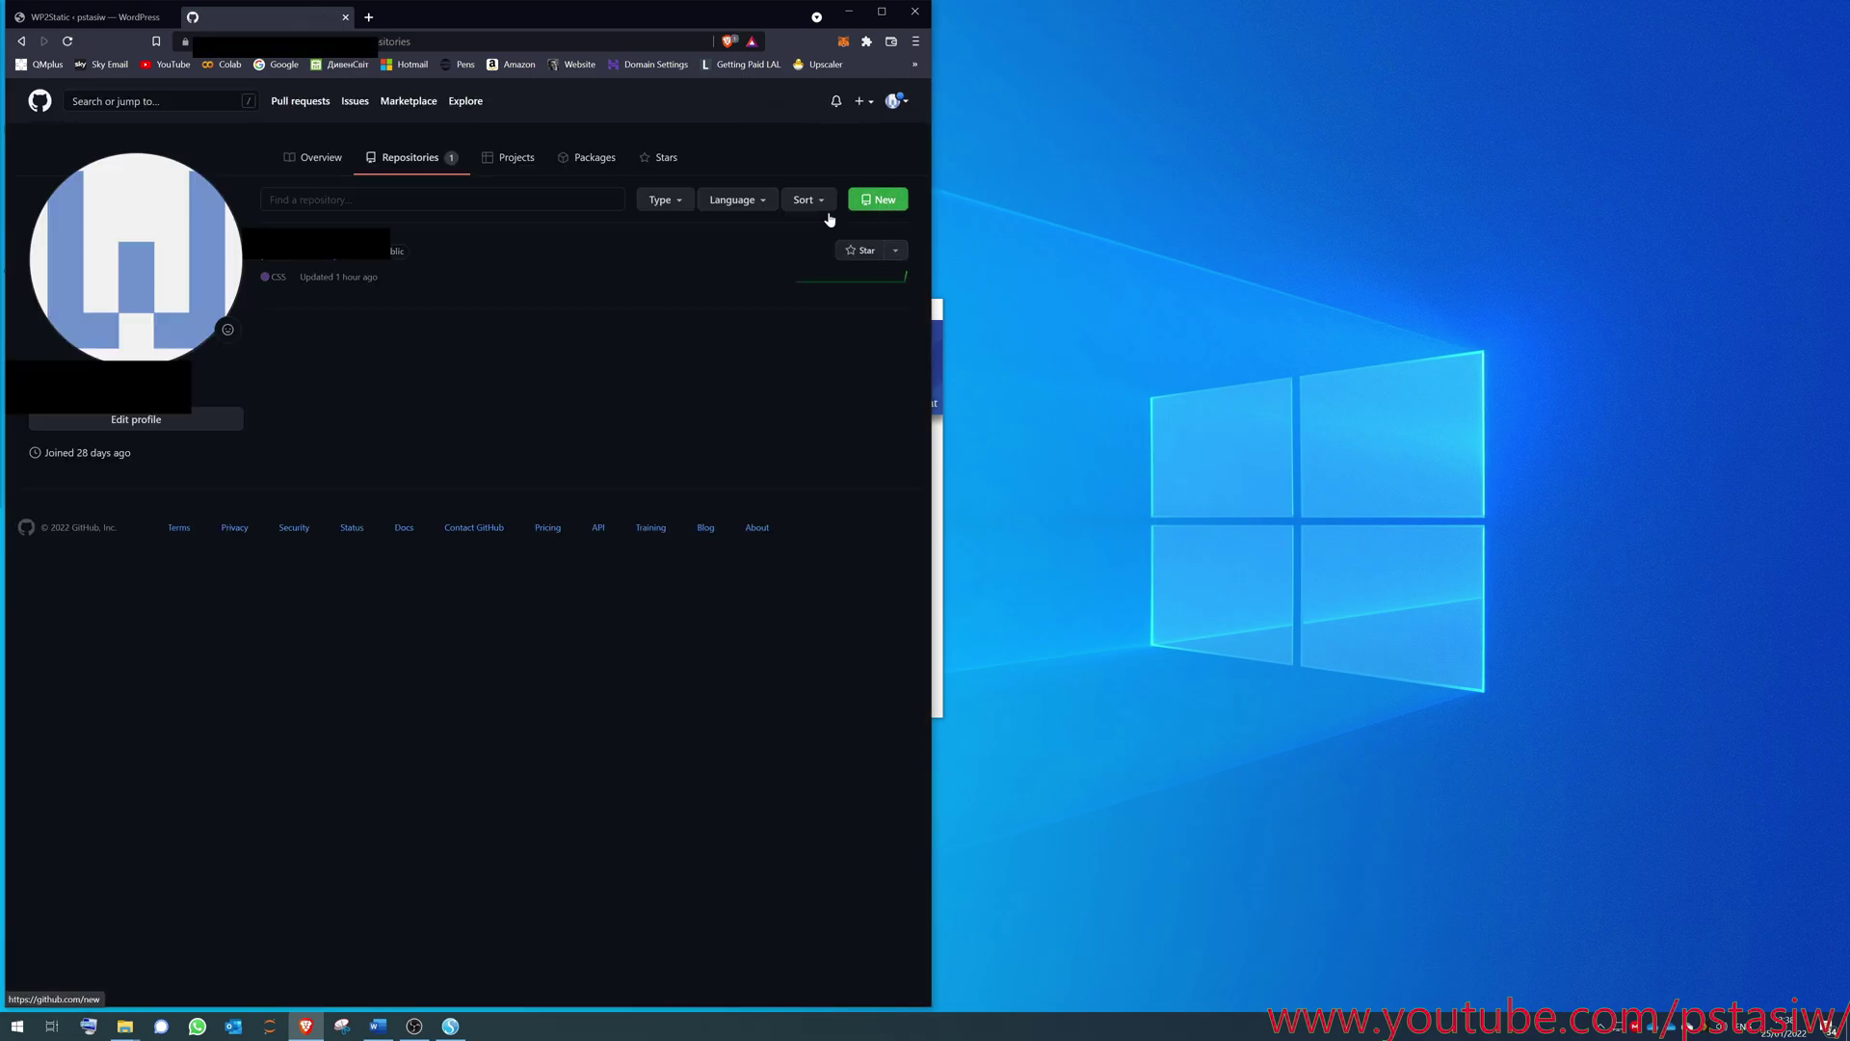
left_click(883, 210)
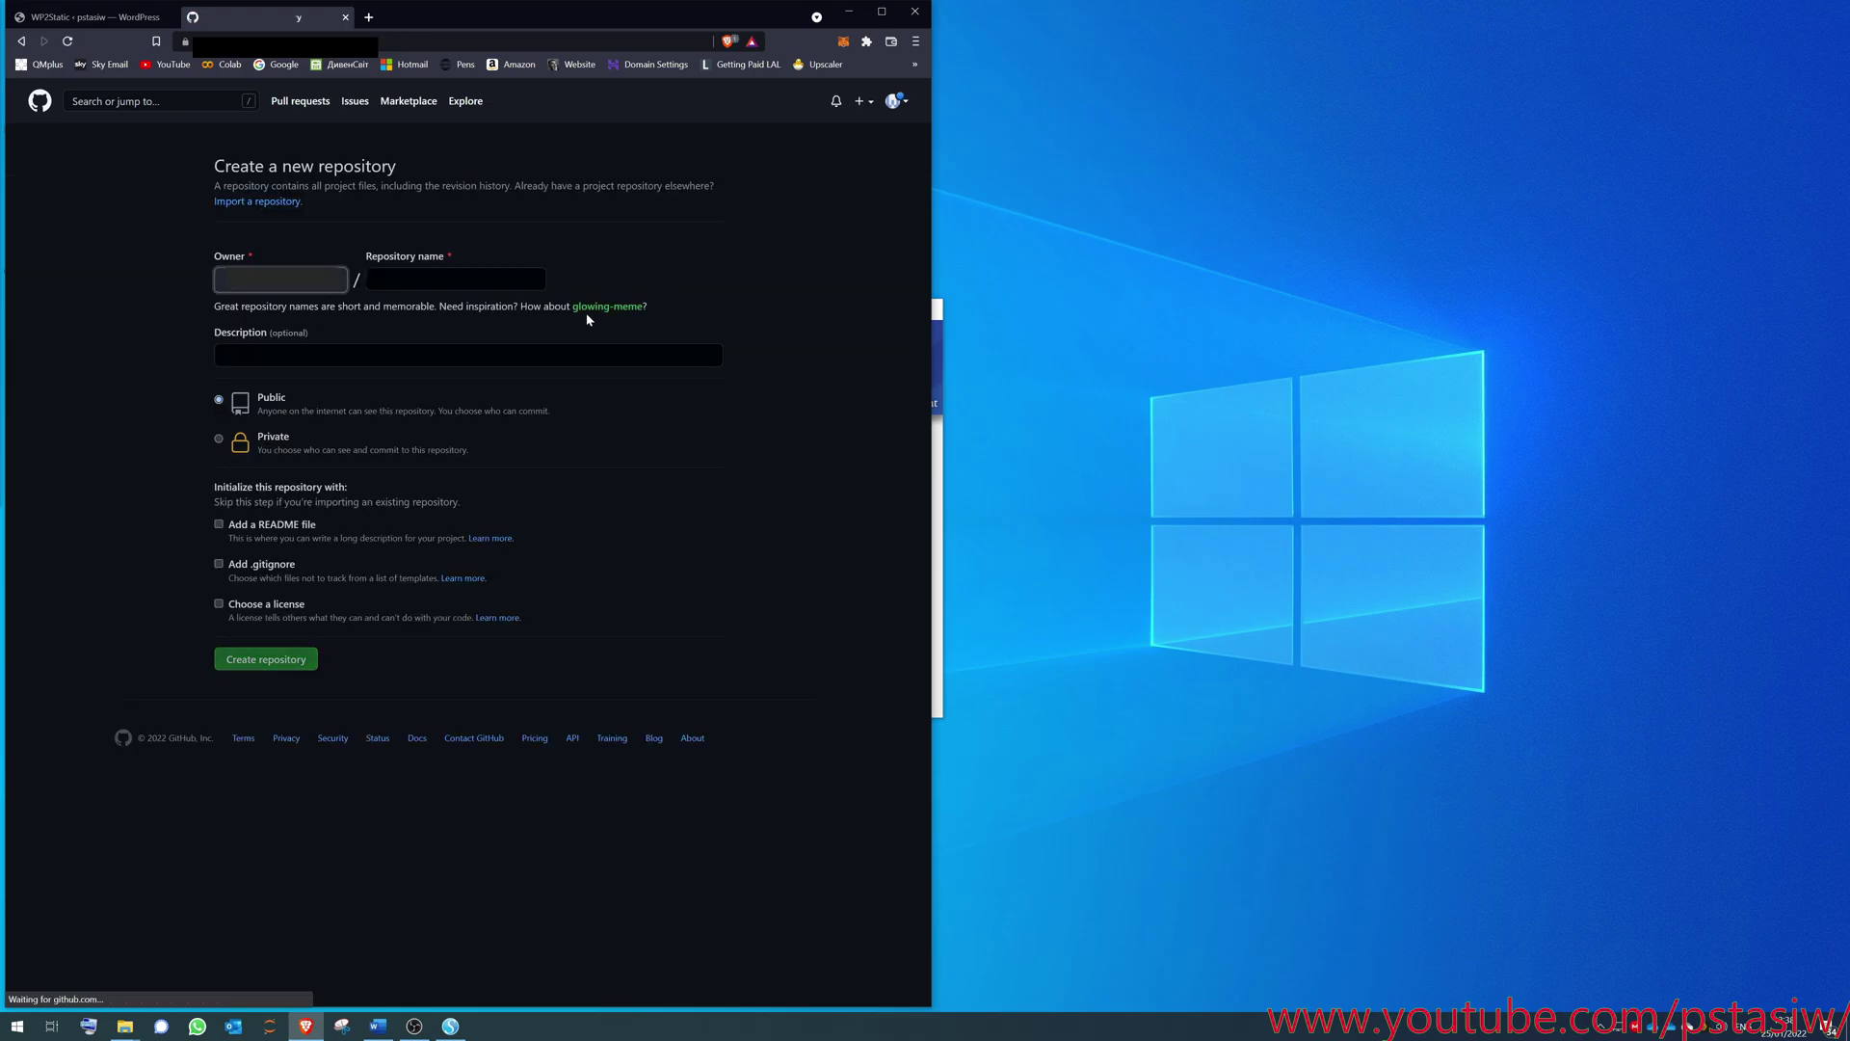
left_click(376, 280)
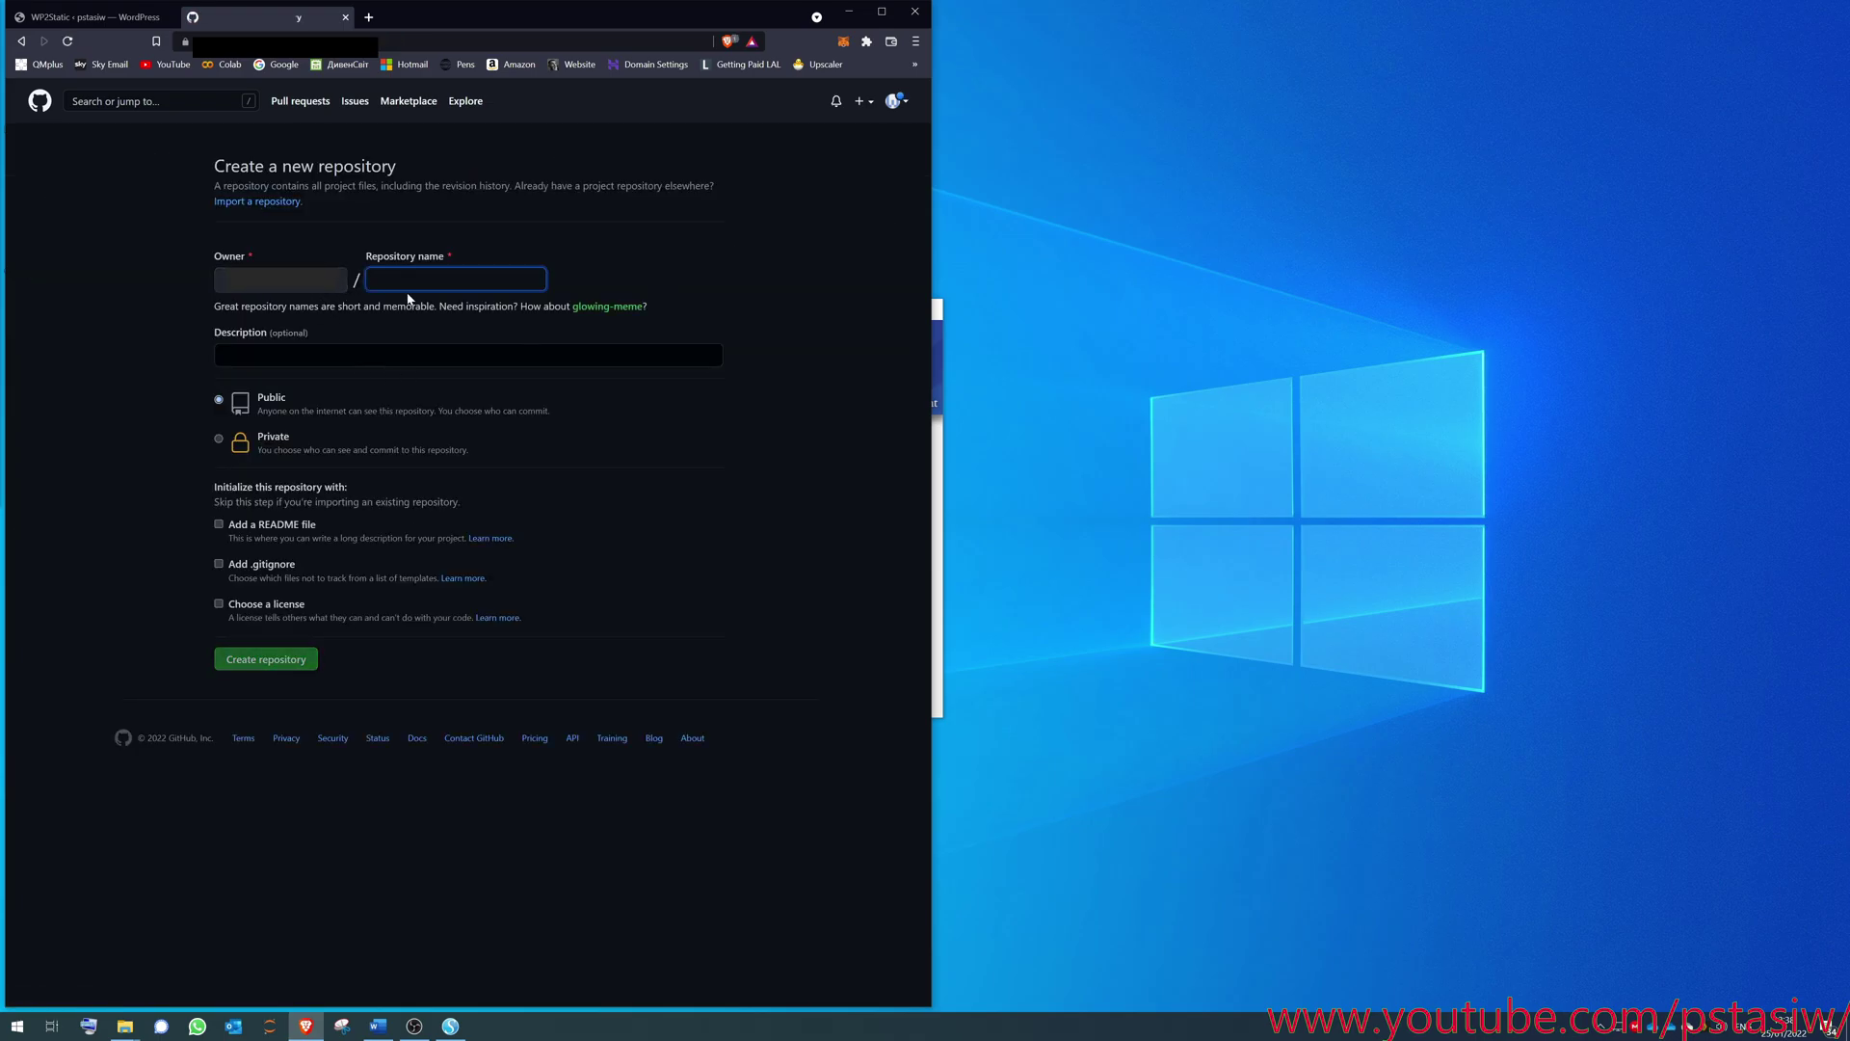
type("pstasiw")
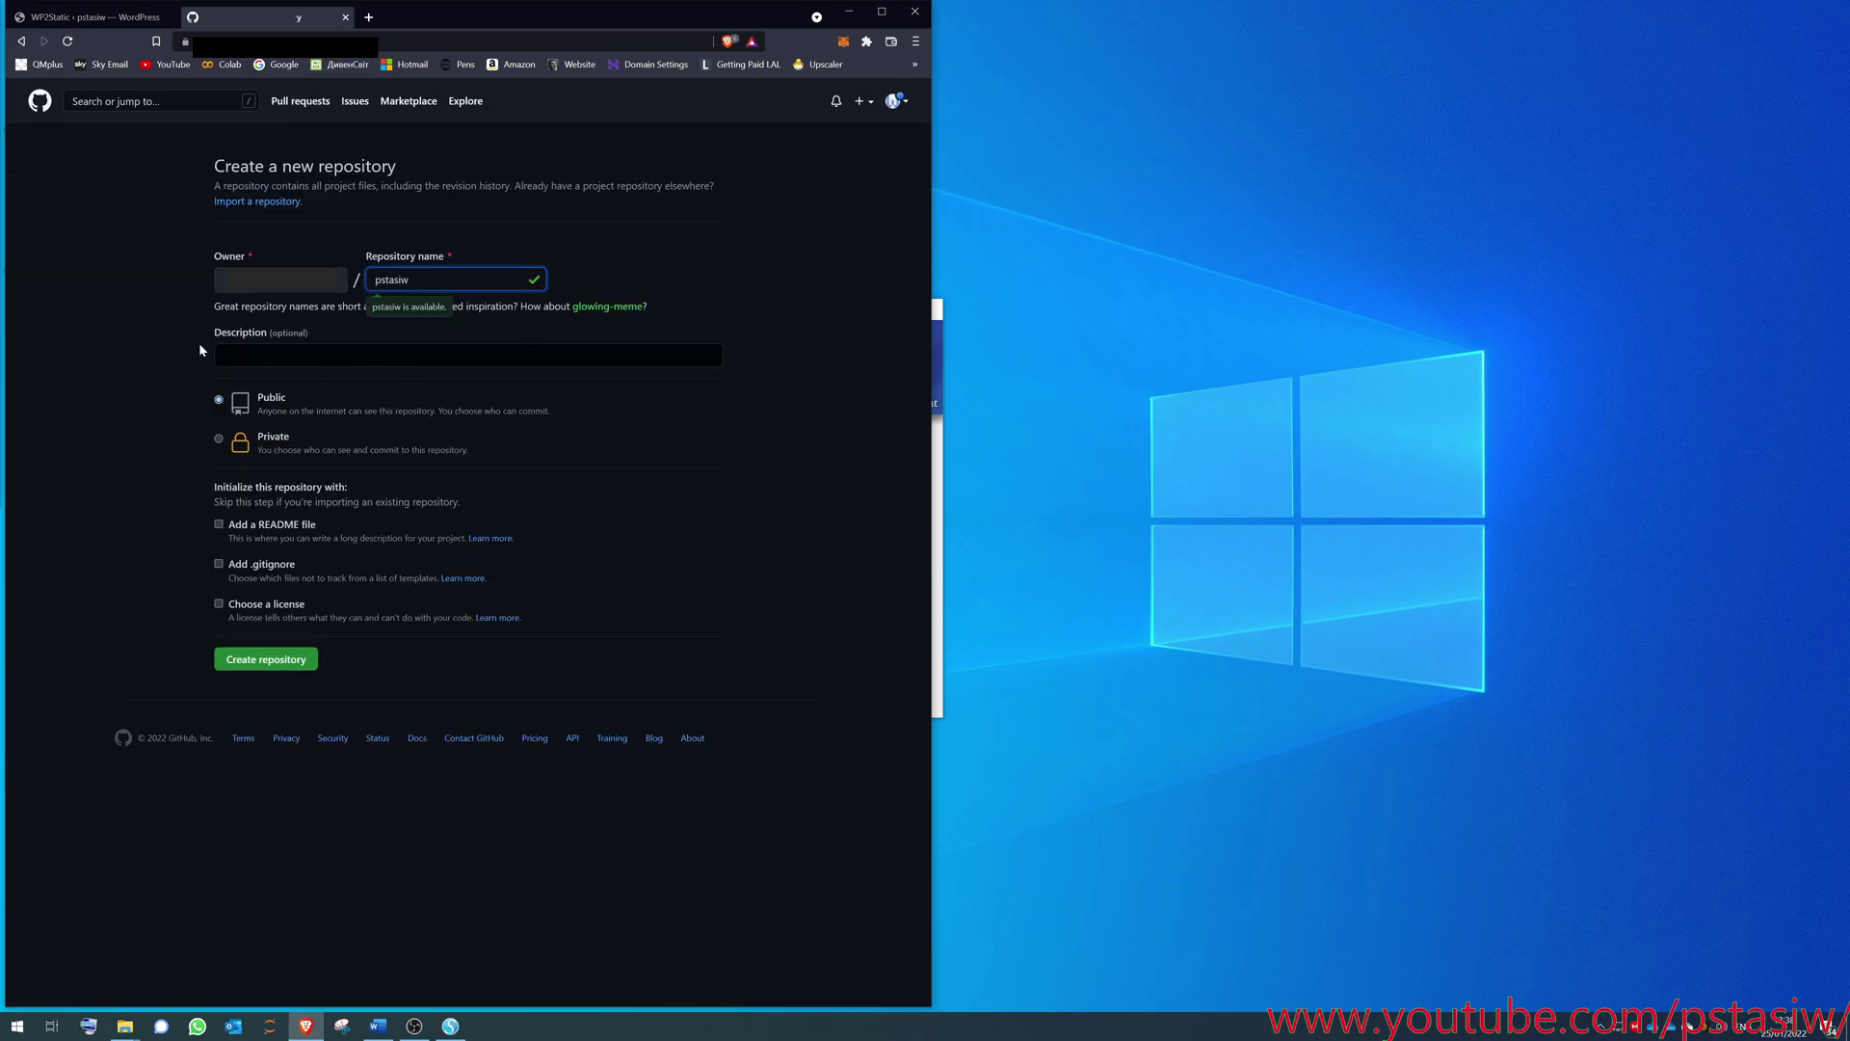
key("Tab")
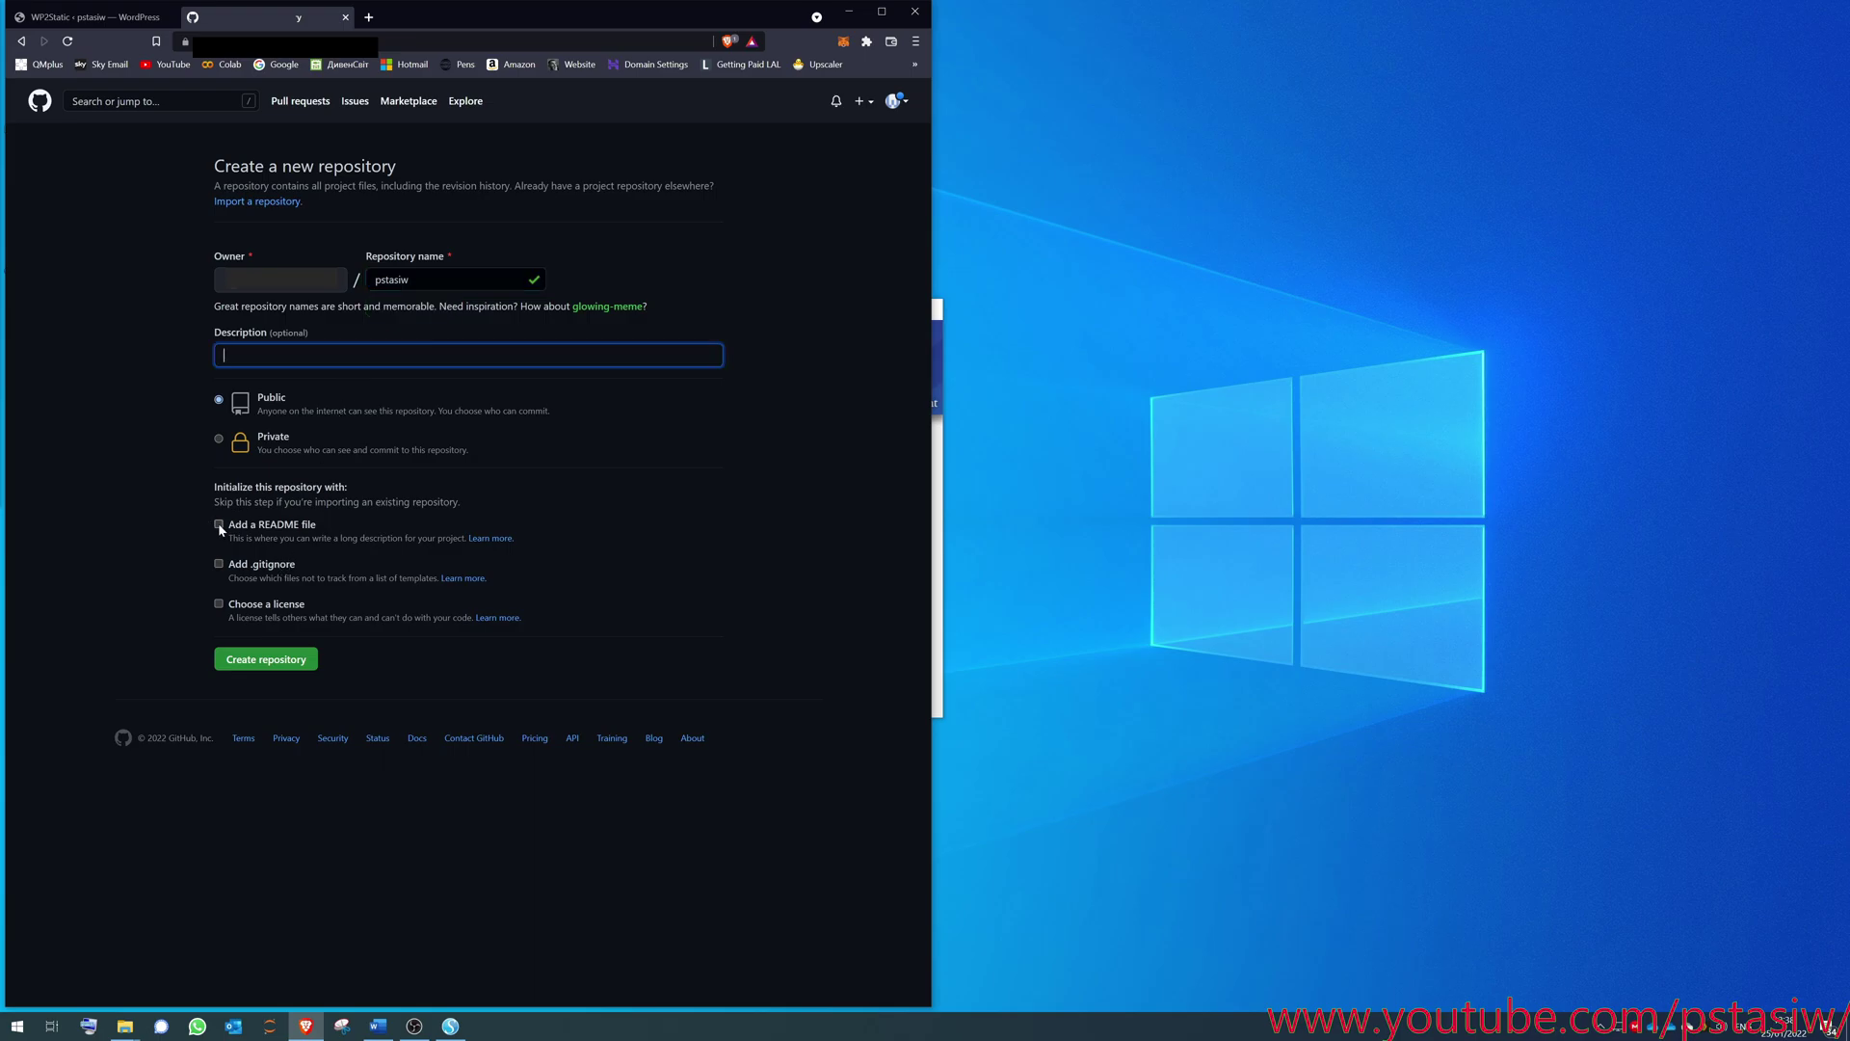
left_click(218, 525)
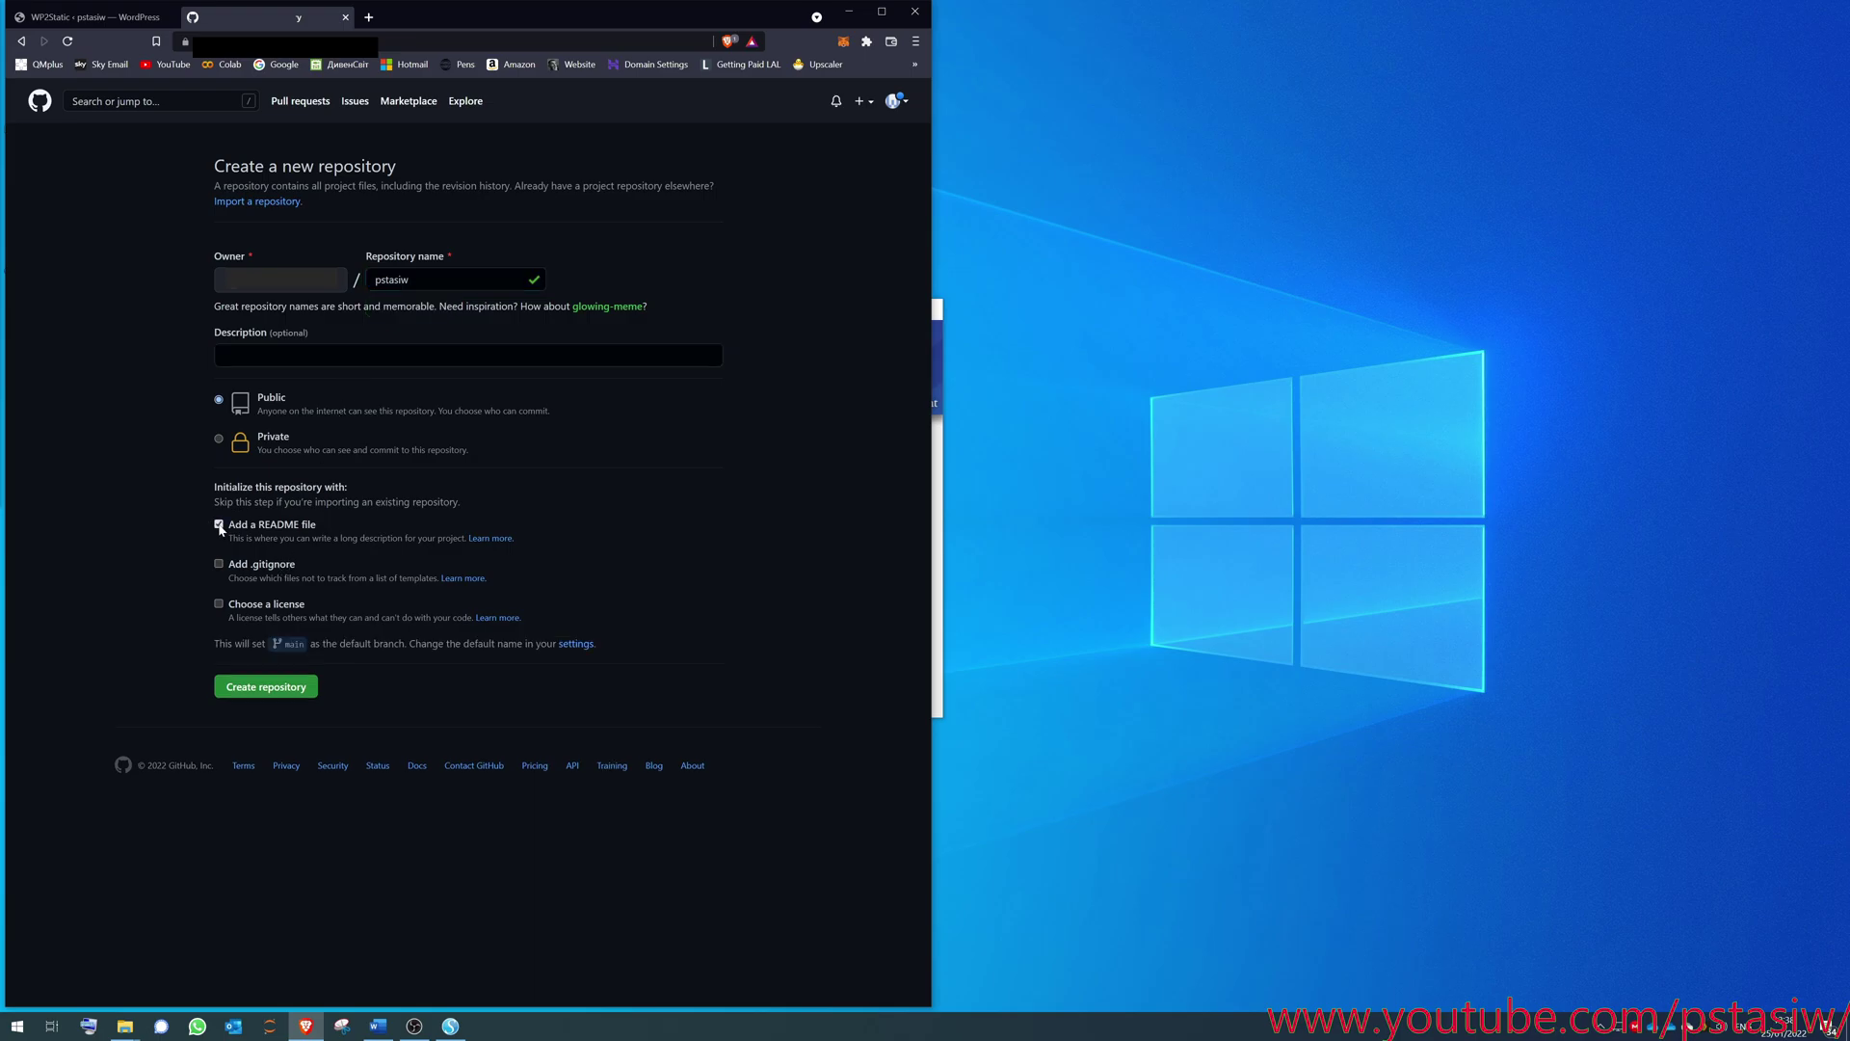
left_click(281, 692)
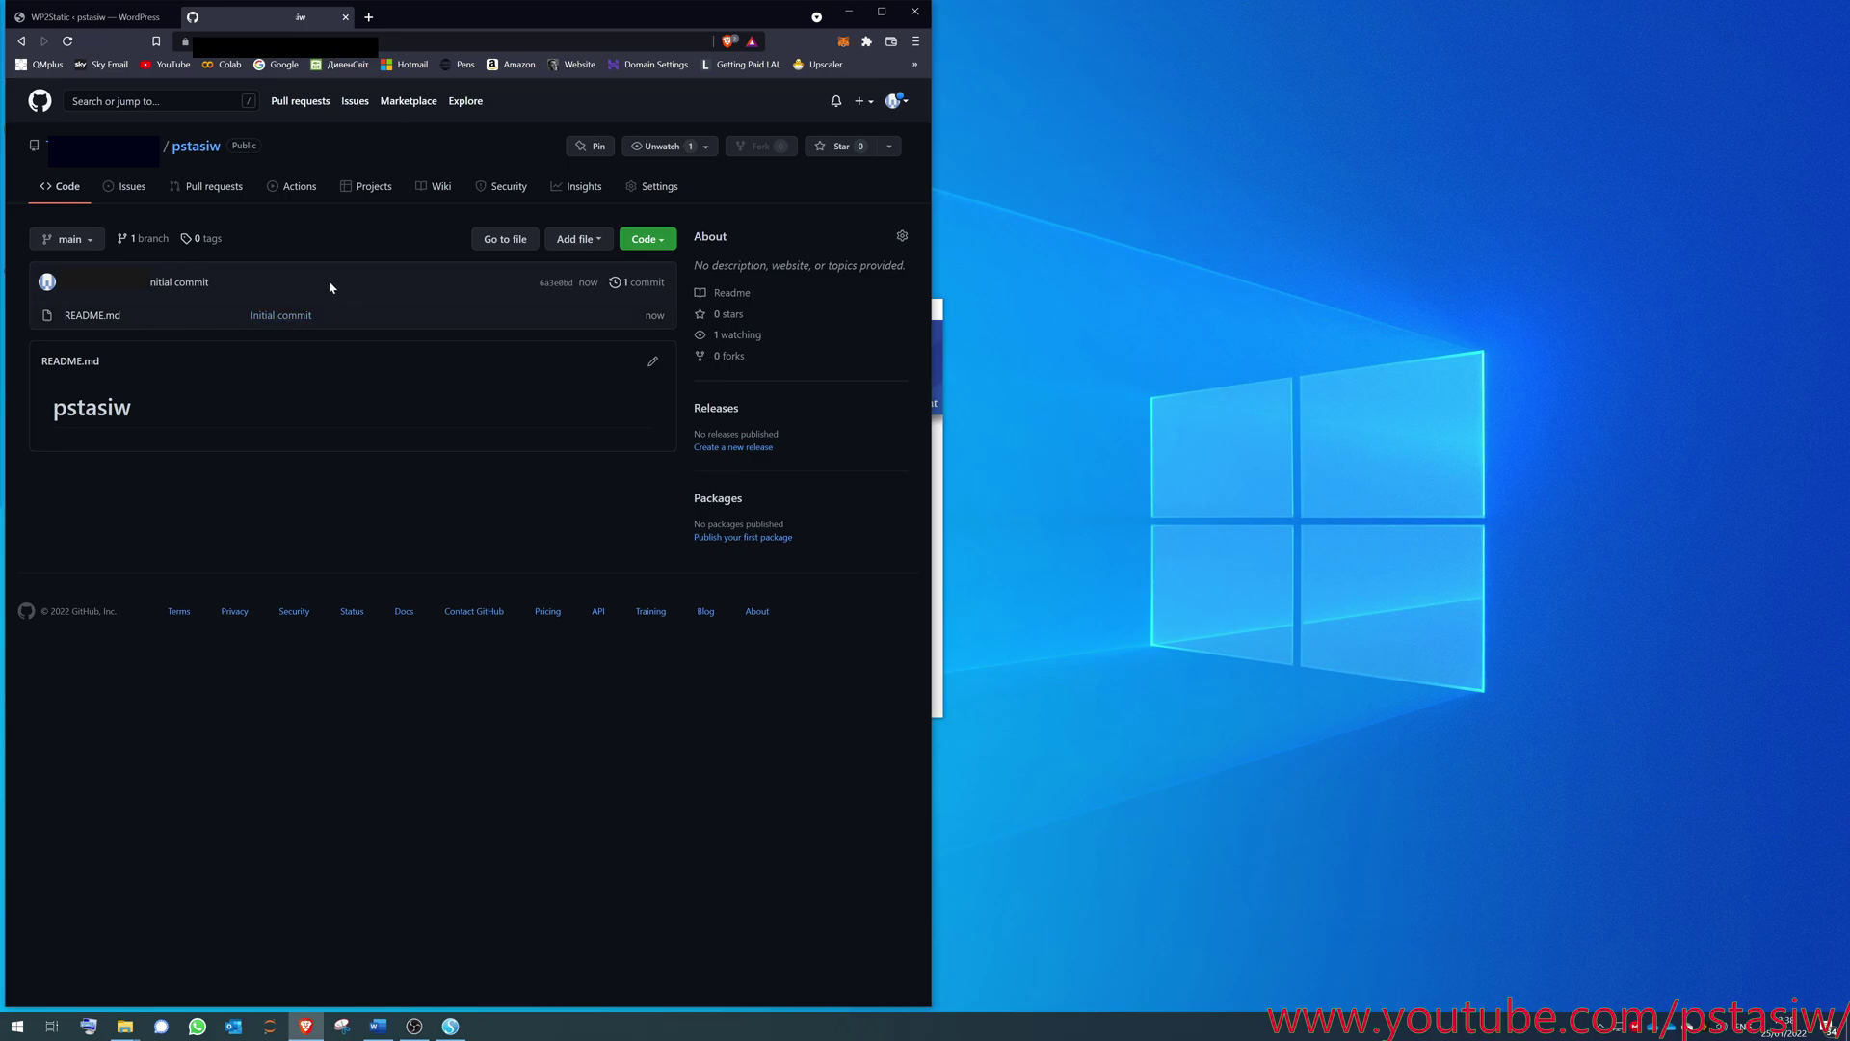
- Create a gh-pages branch from main in the branch switcher
left_click(68, 239)
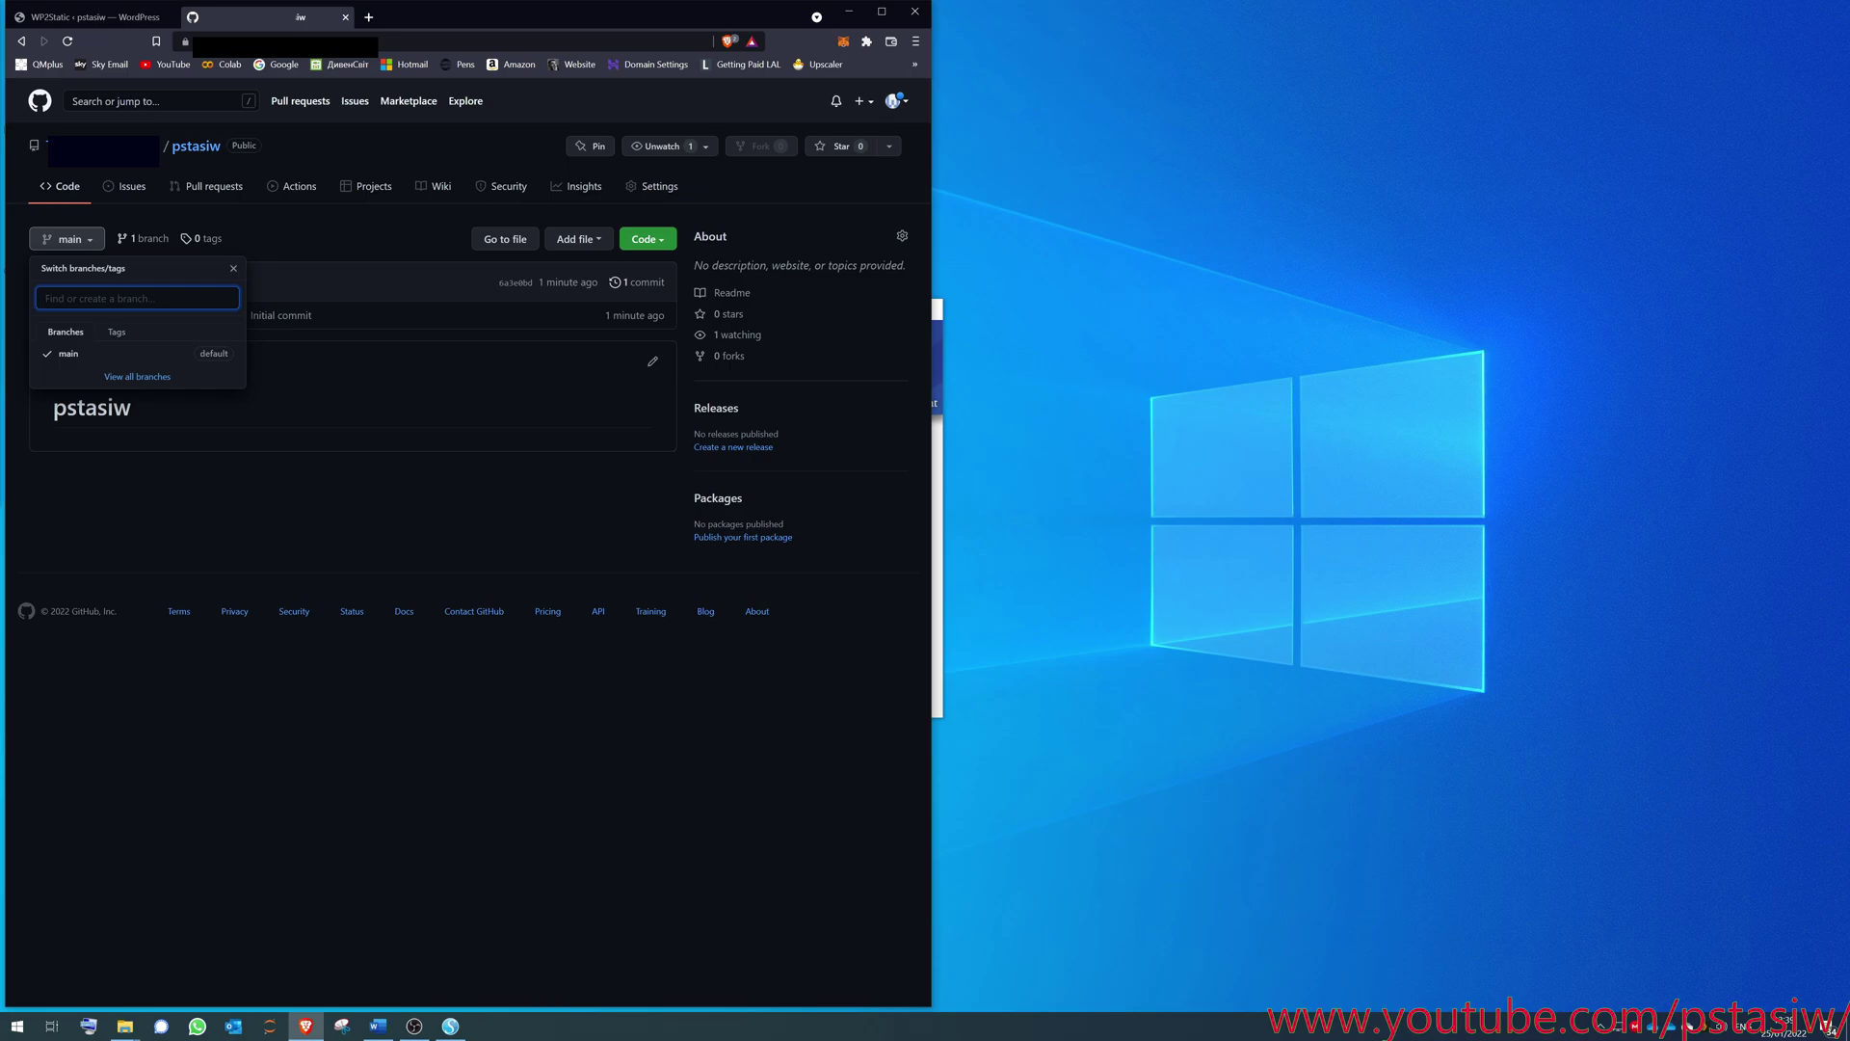
type("gh-p")
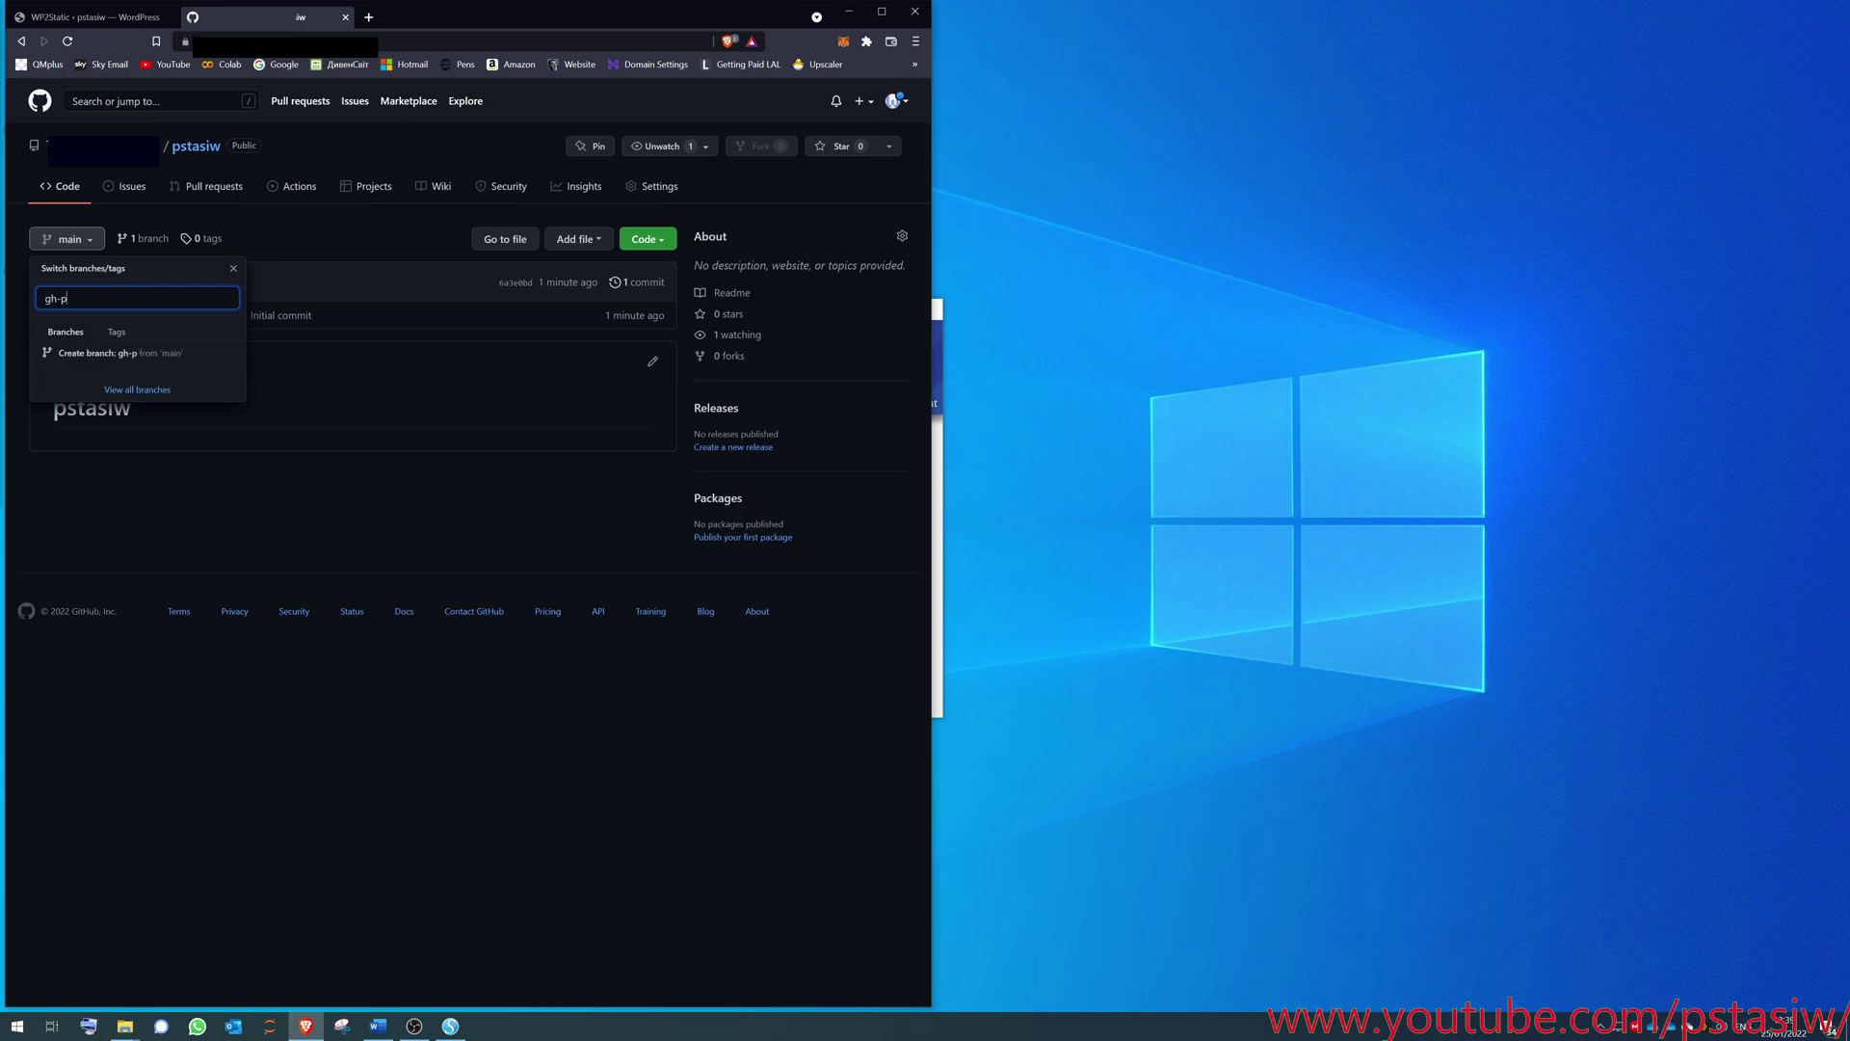
type("ages")
left_click(122, 354)
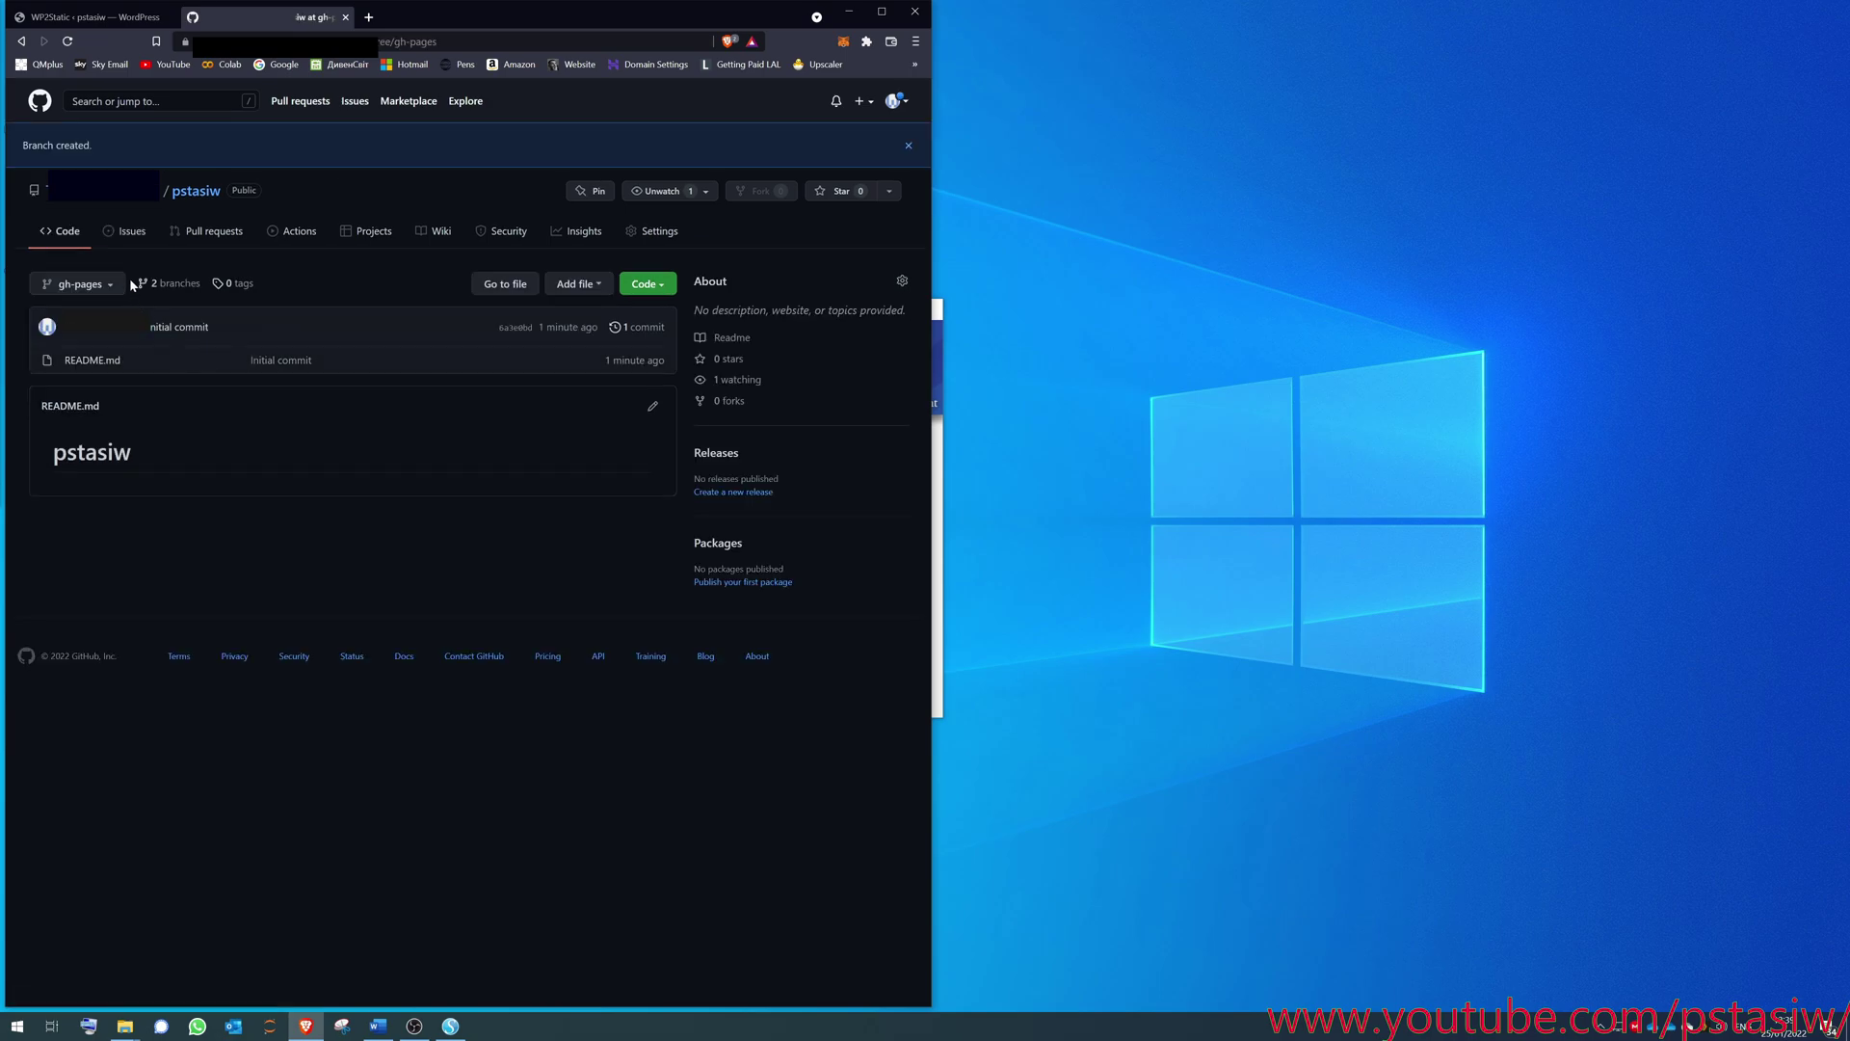
- Make gh-pages the repository's default branch under Settings > Branches
left_click(657, 231)
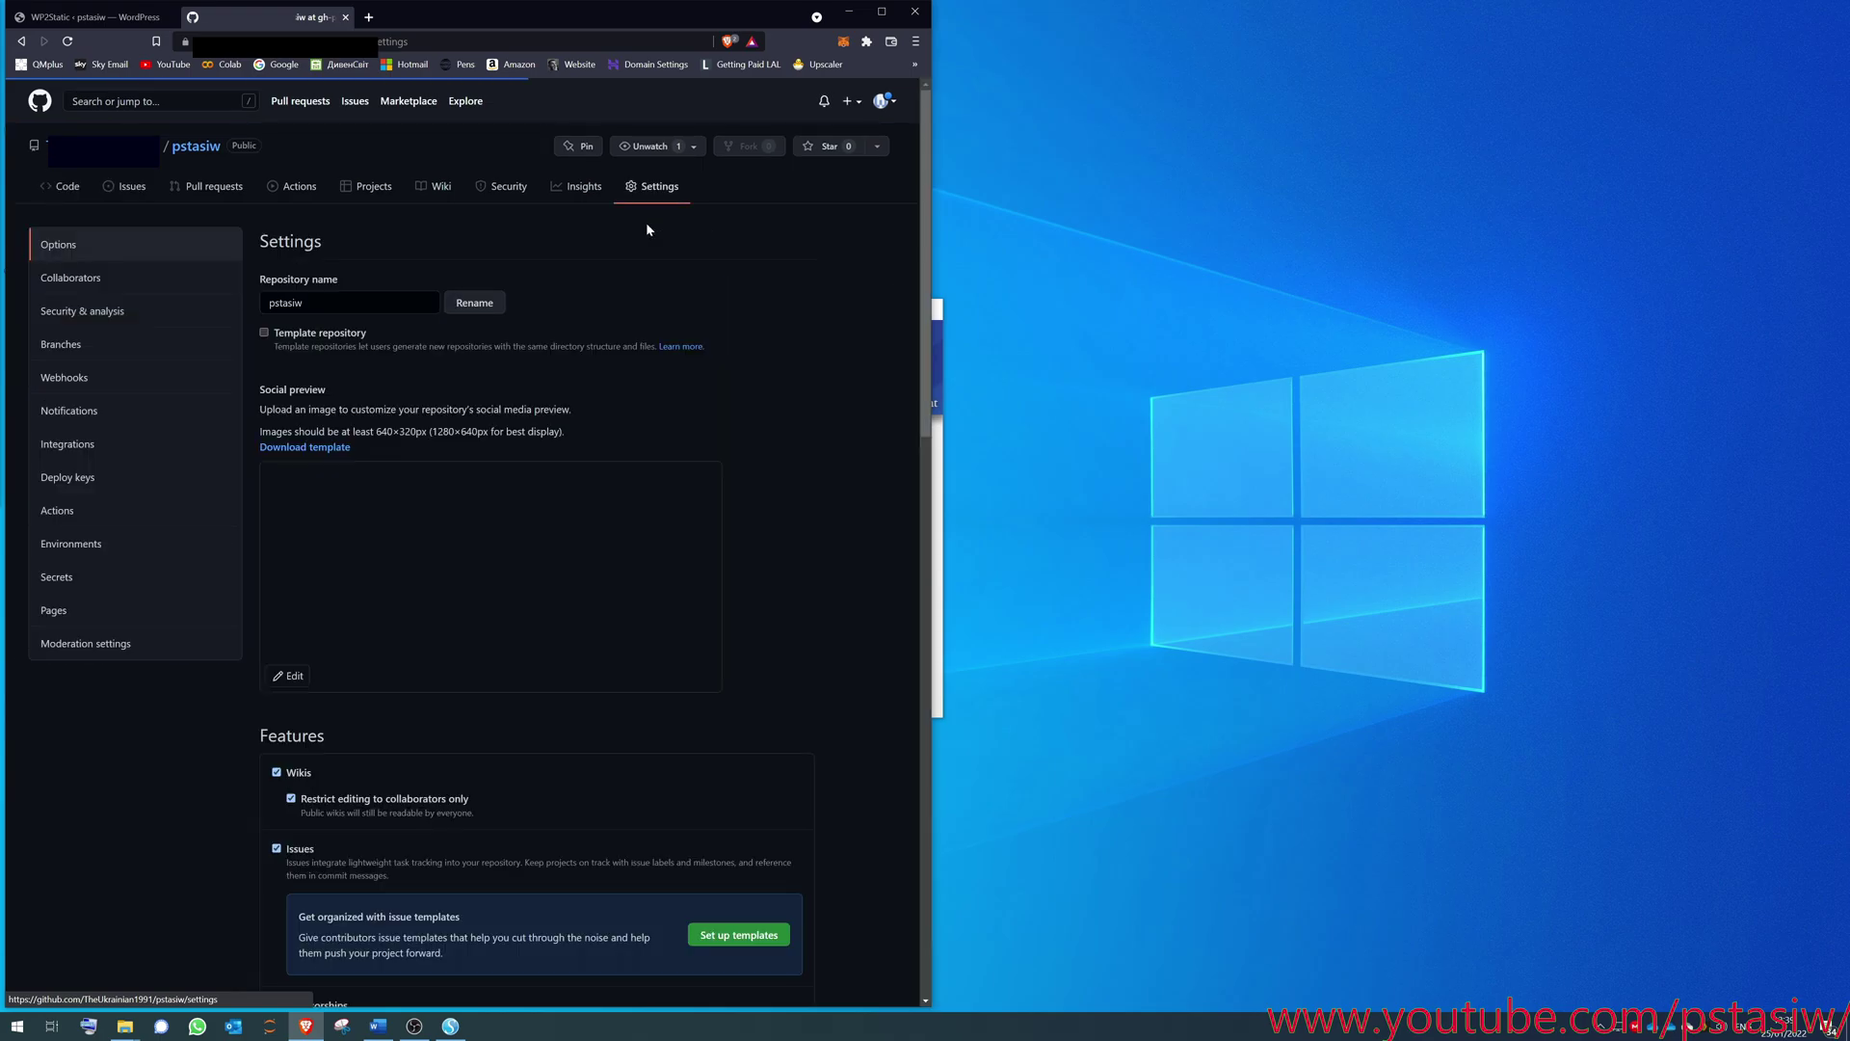
left_click(149, 344)
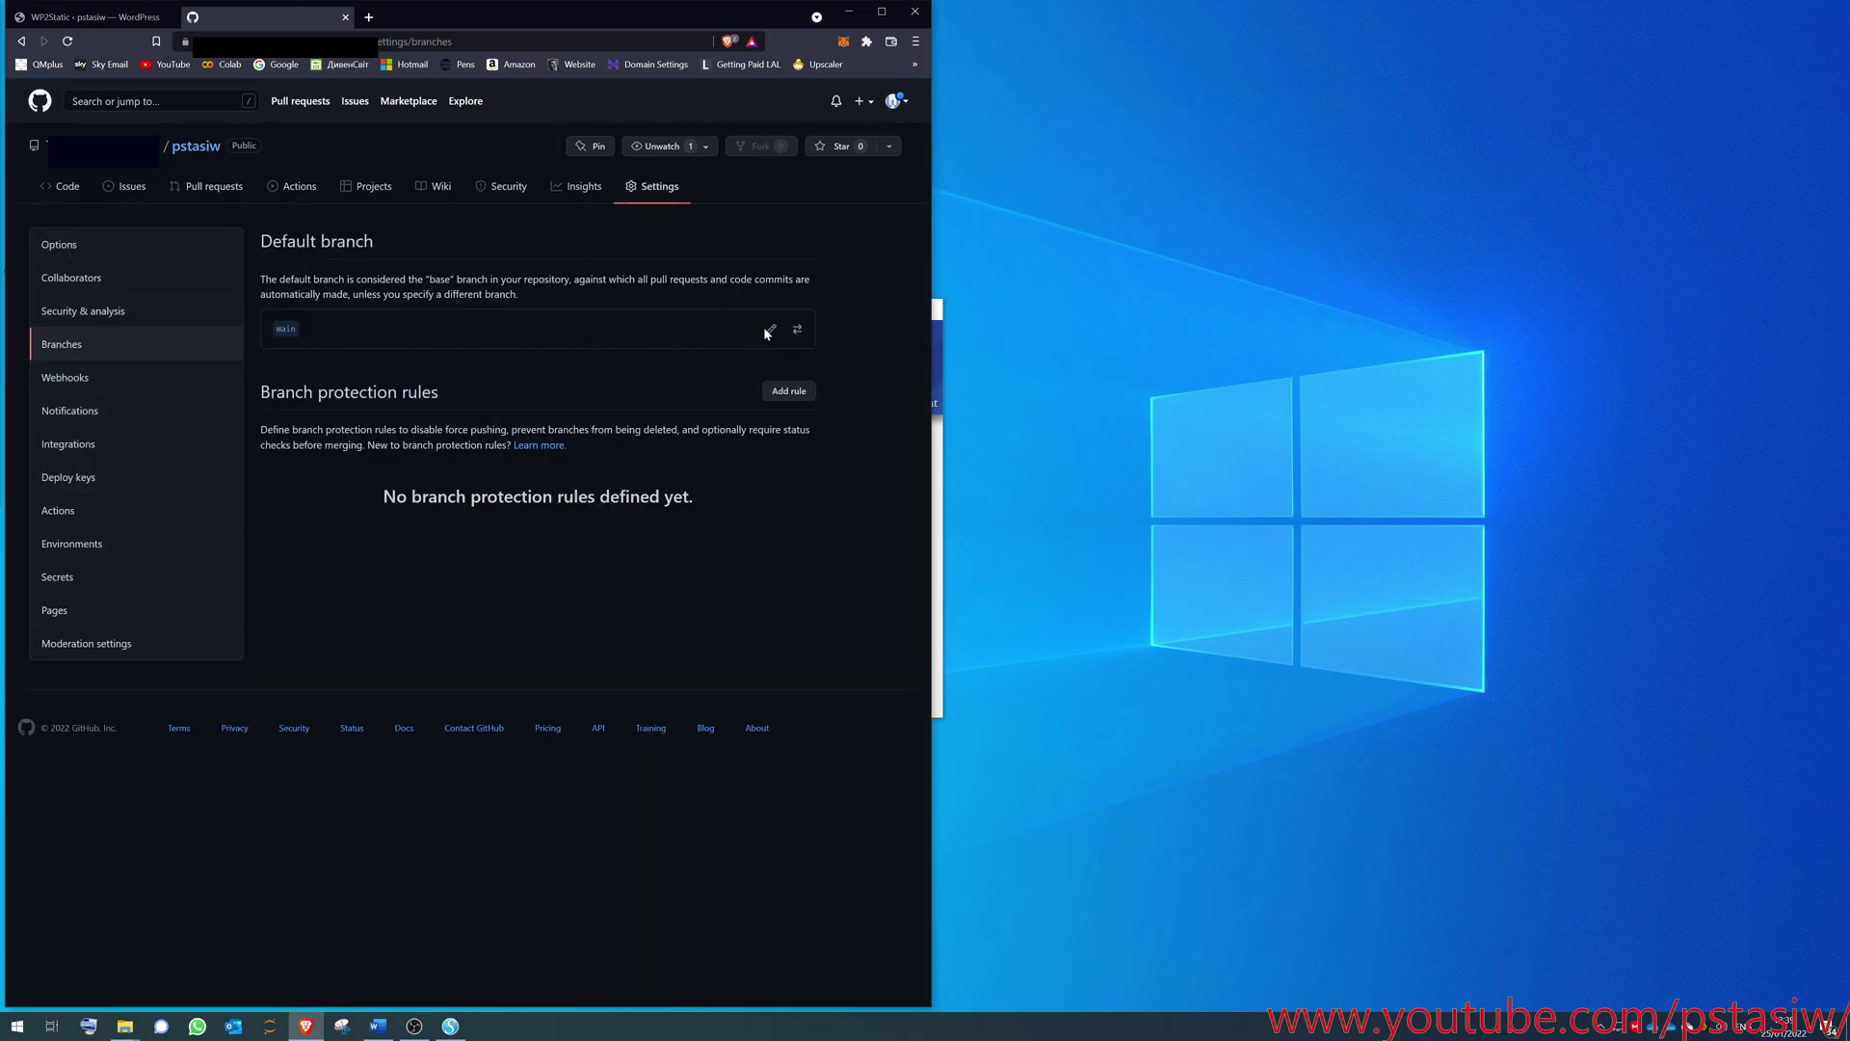
left_click(797, 330)
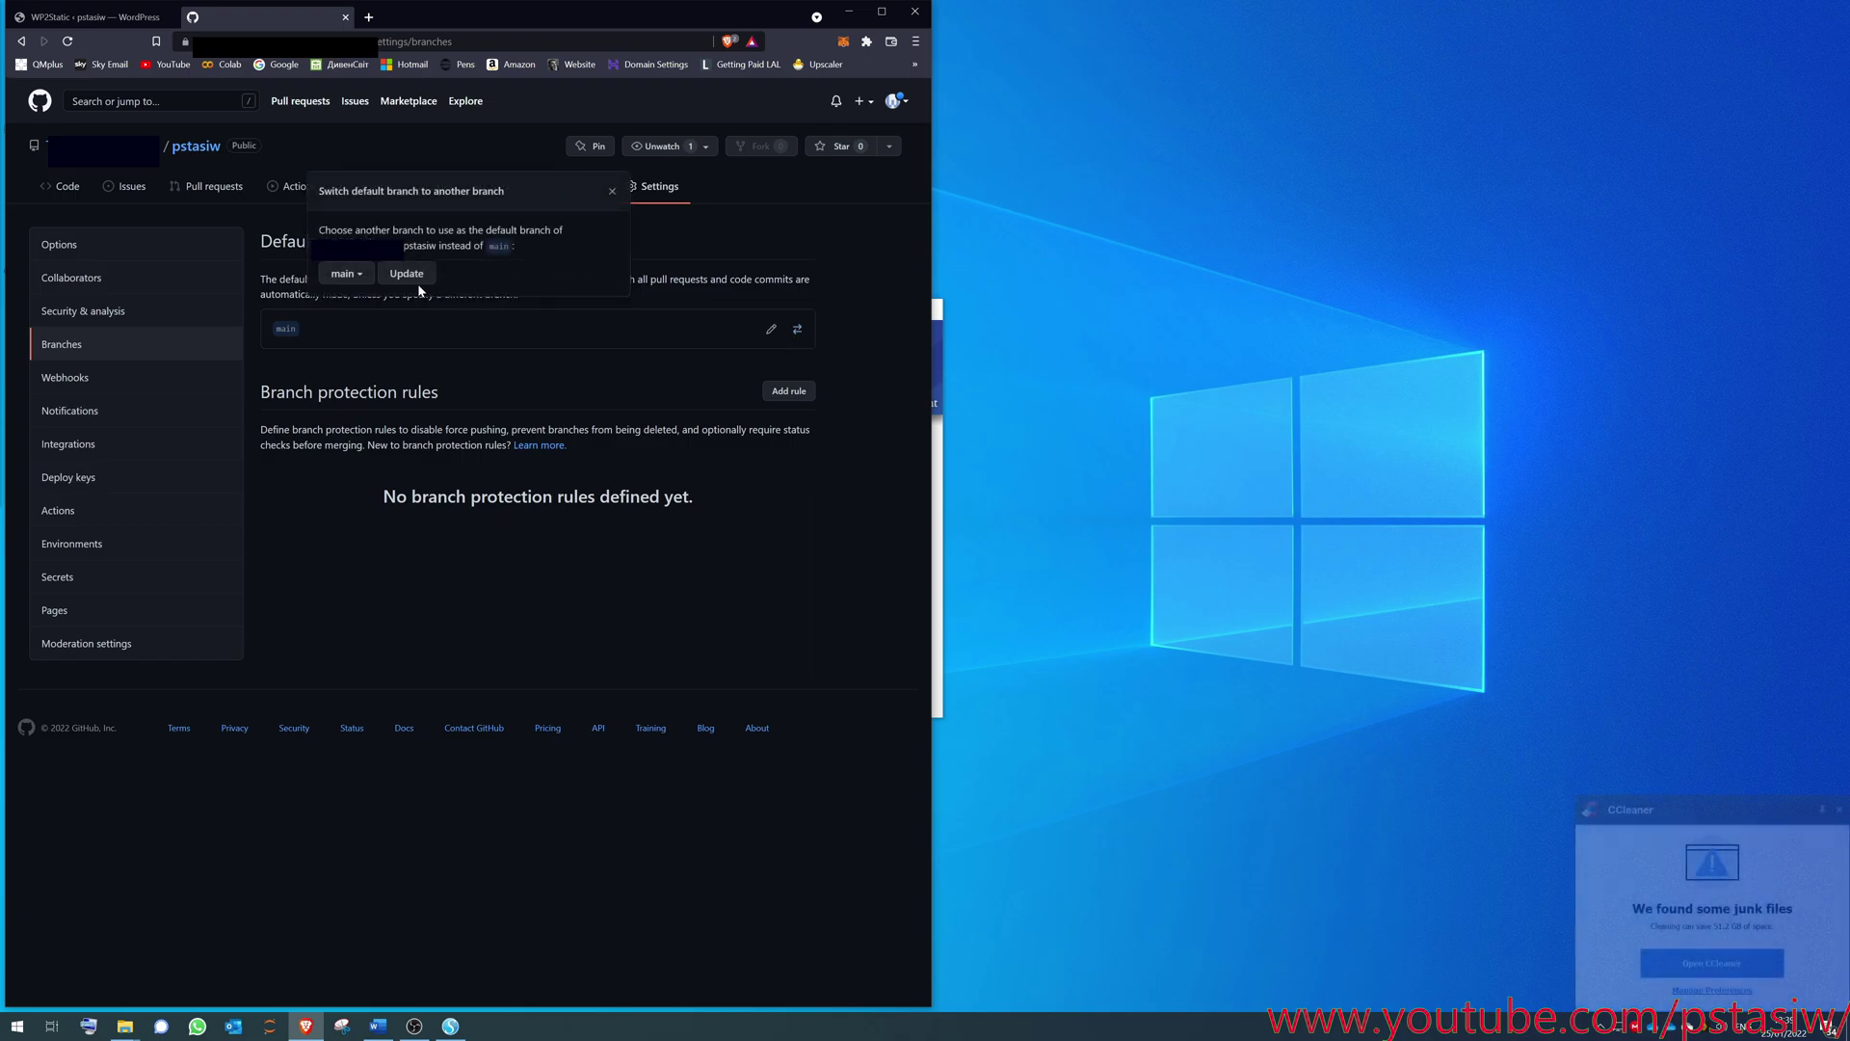
left_click(349, 274)
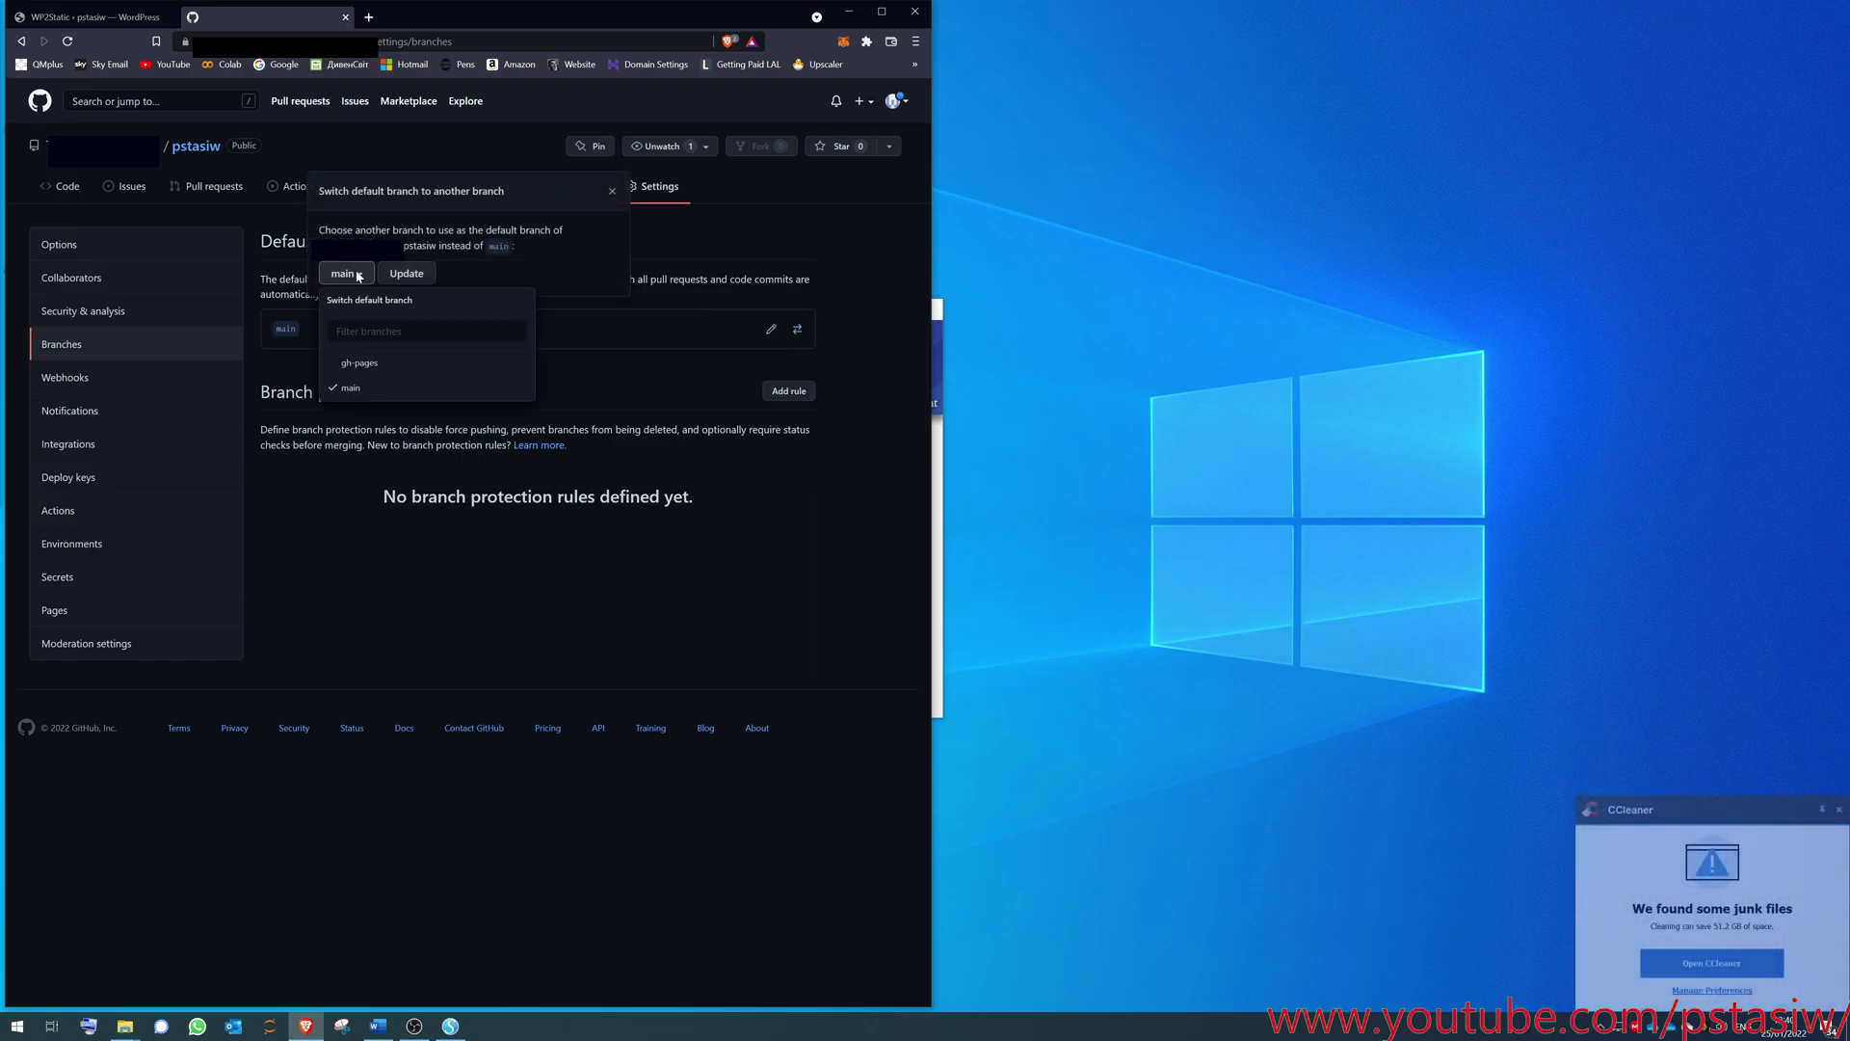
left_click(382, 362)
left_click(442, 272)
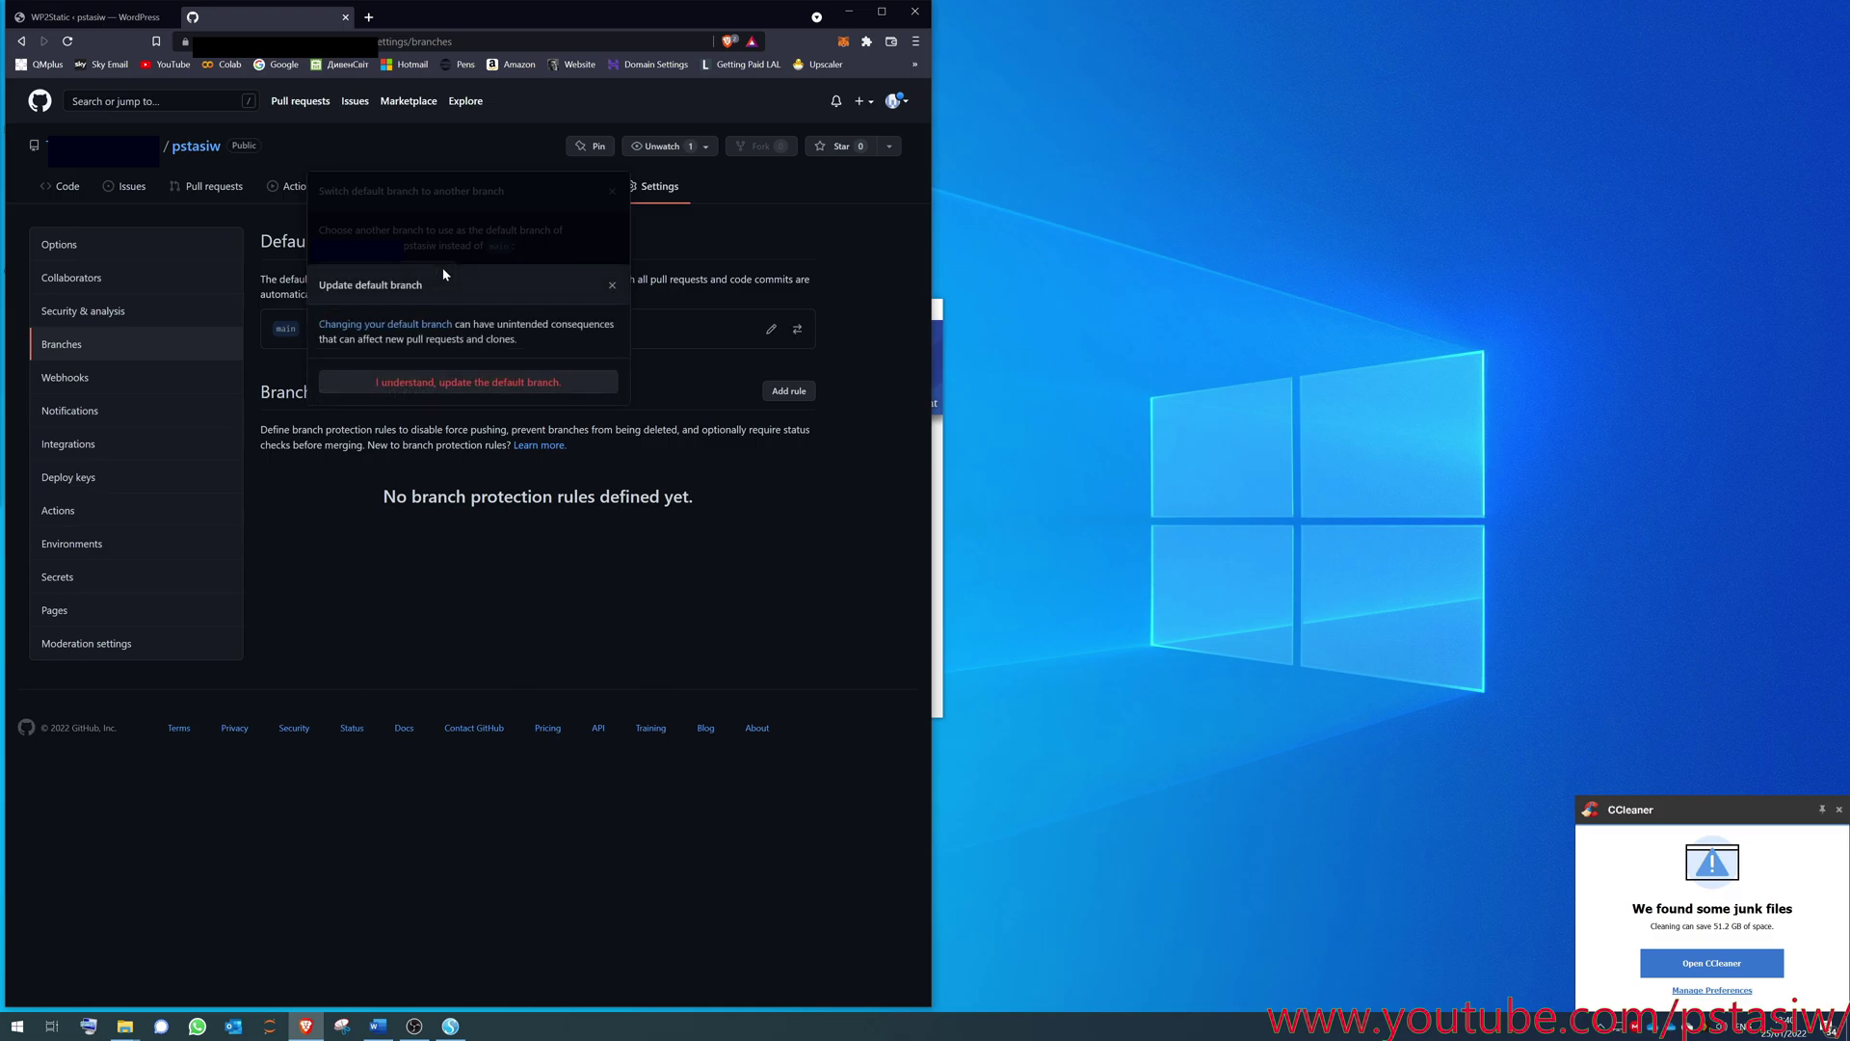
left_click(453, 388)
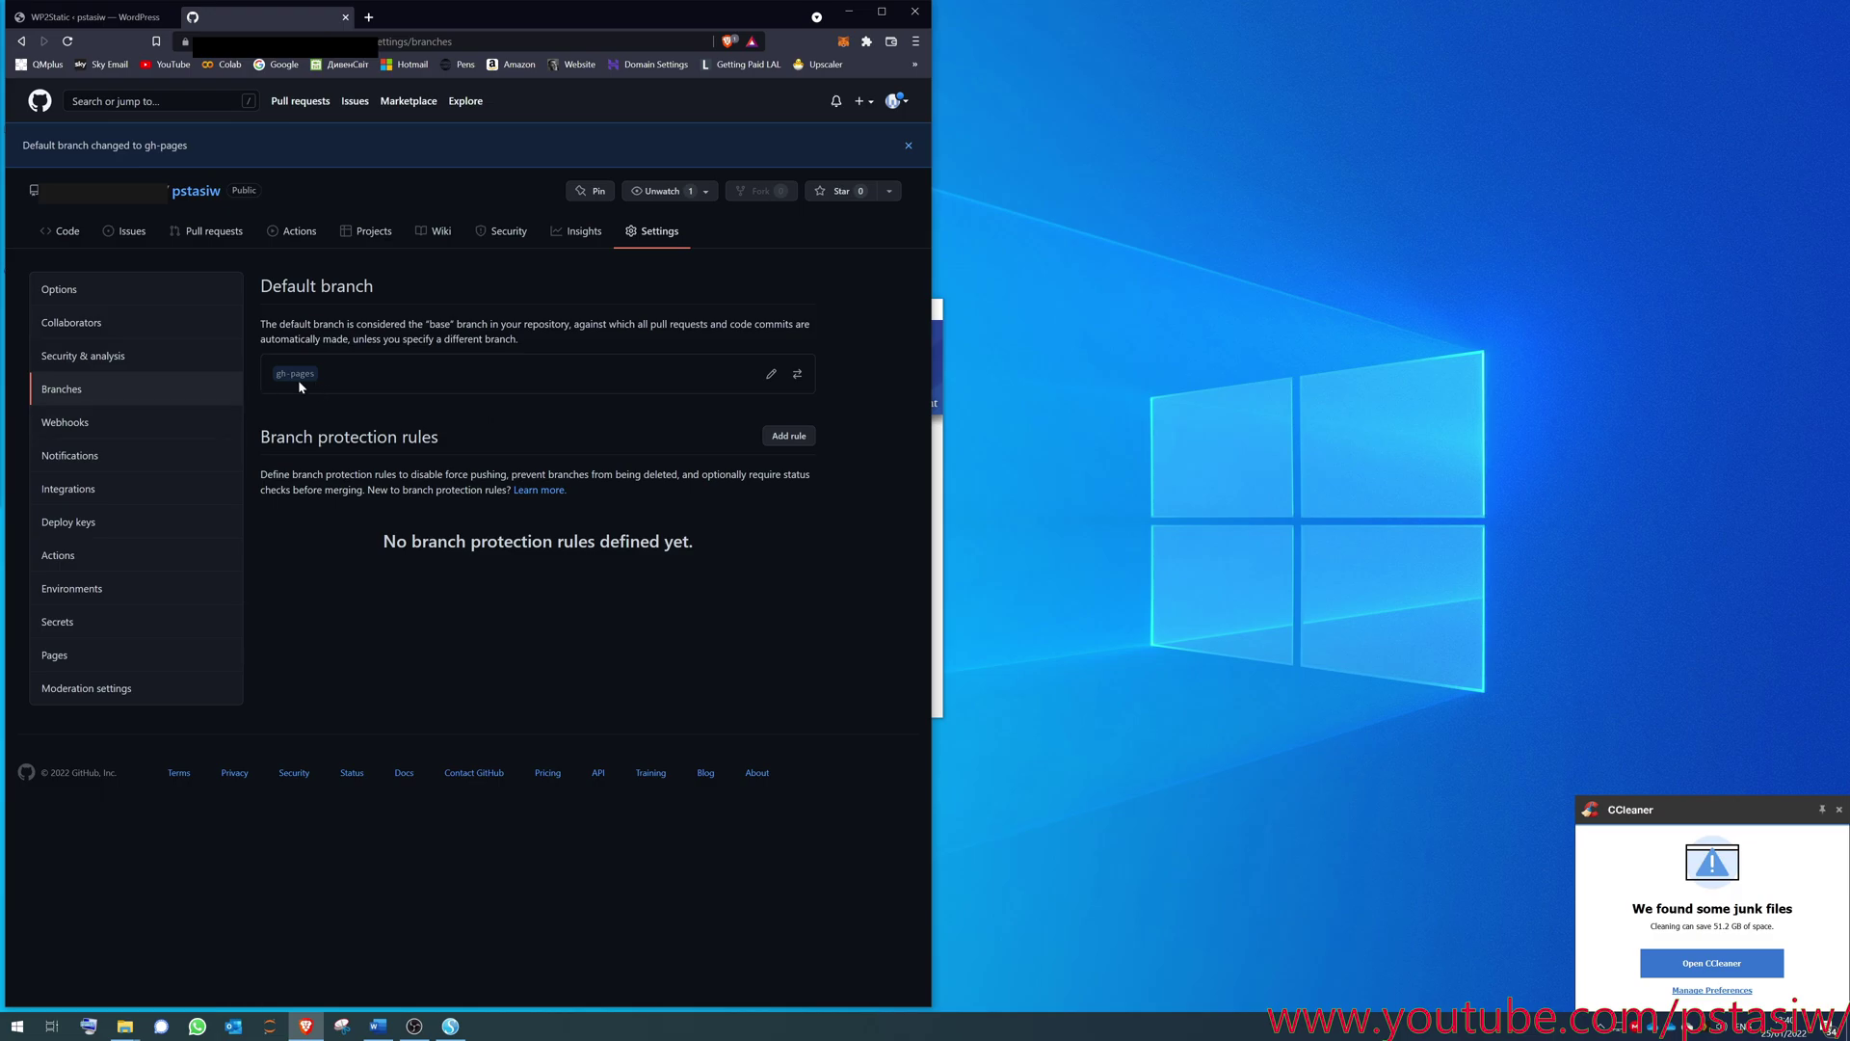
- Delete the main branch from the repository's Branches overview
left_click(60, 232)
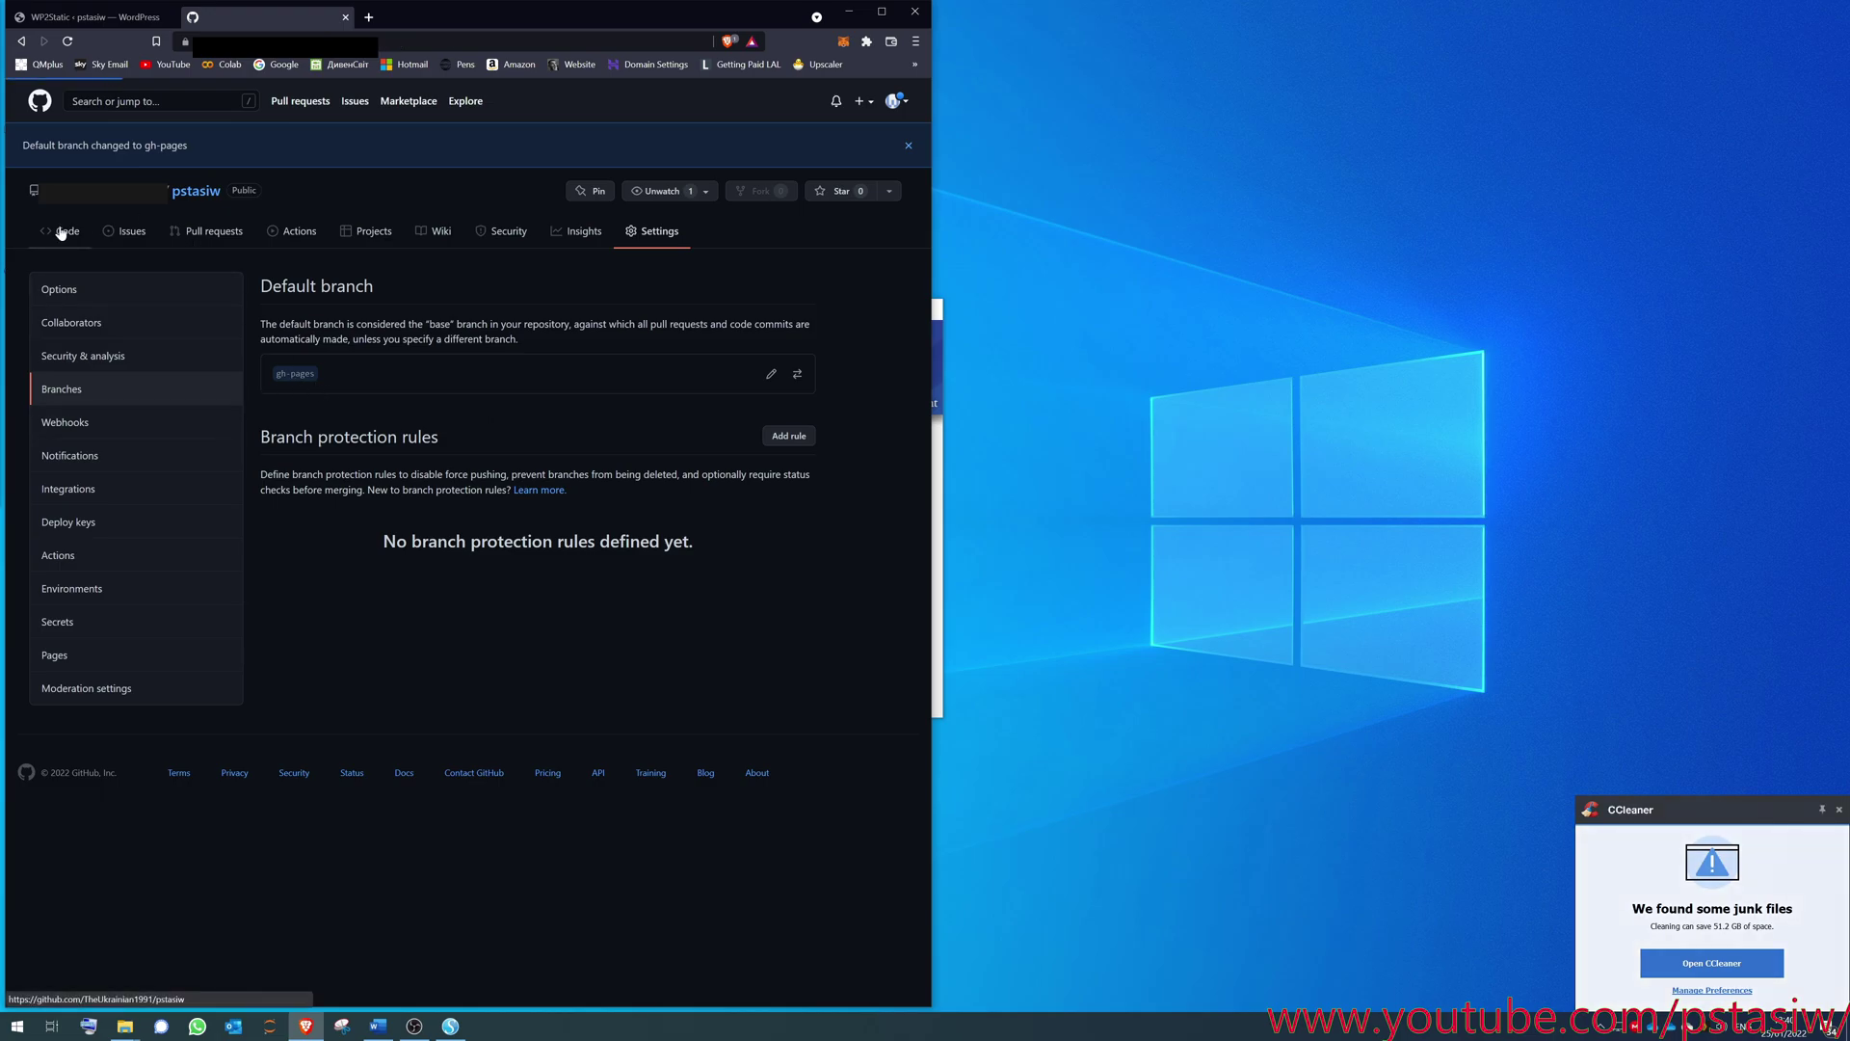
left_click(172, 239)
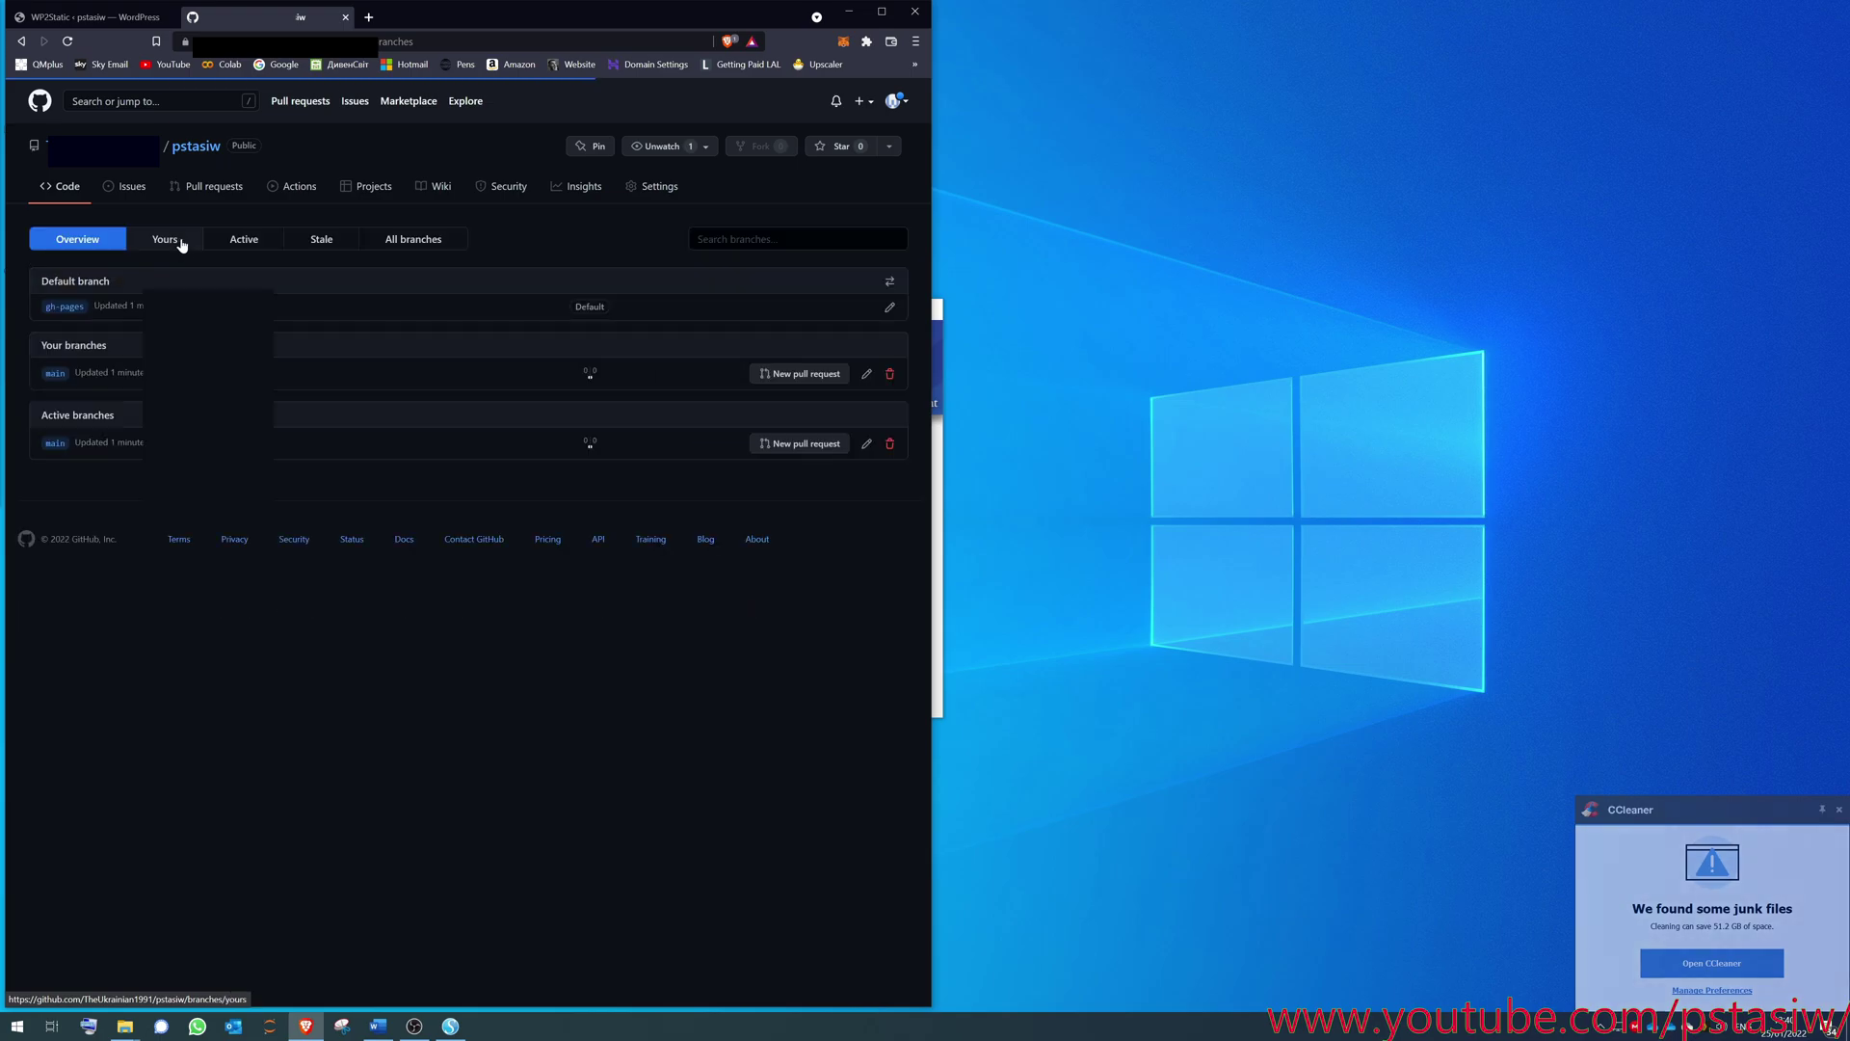
left_click(889, 374)
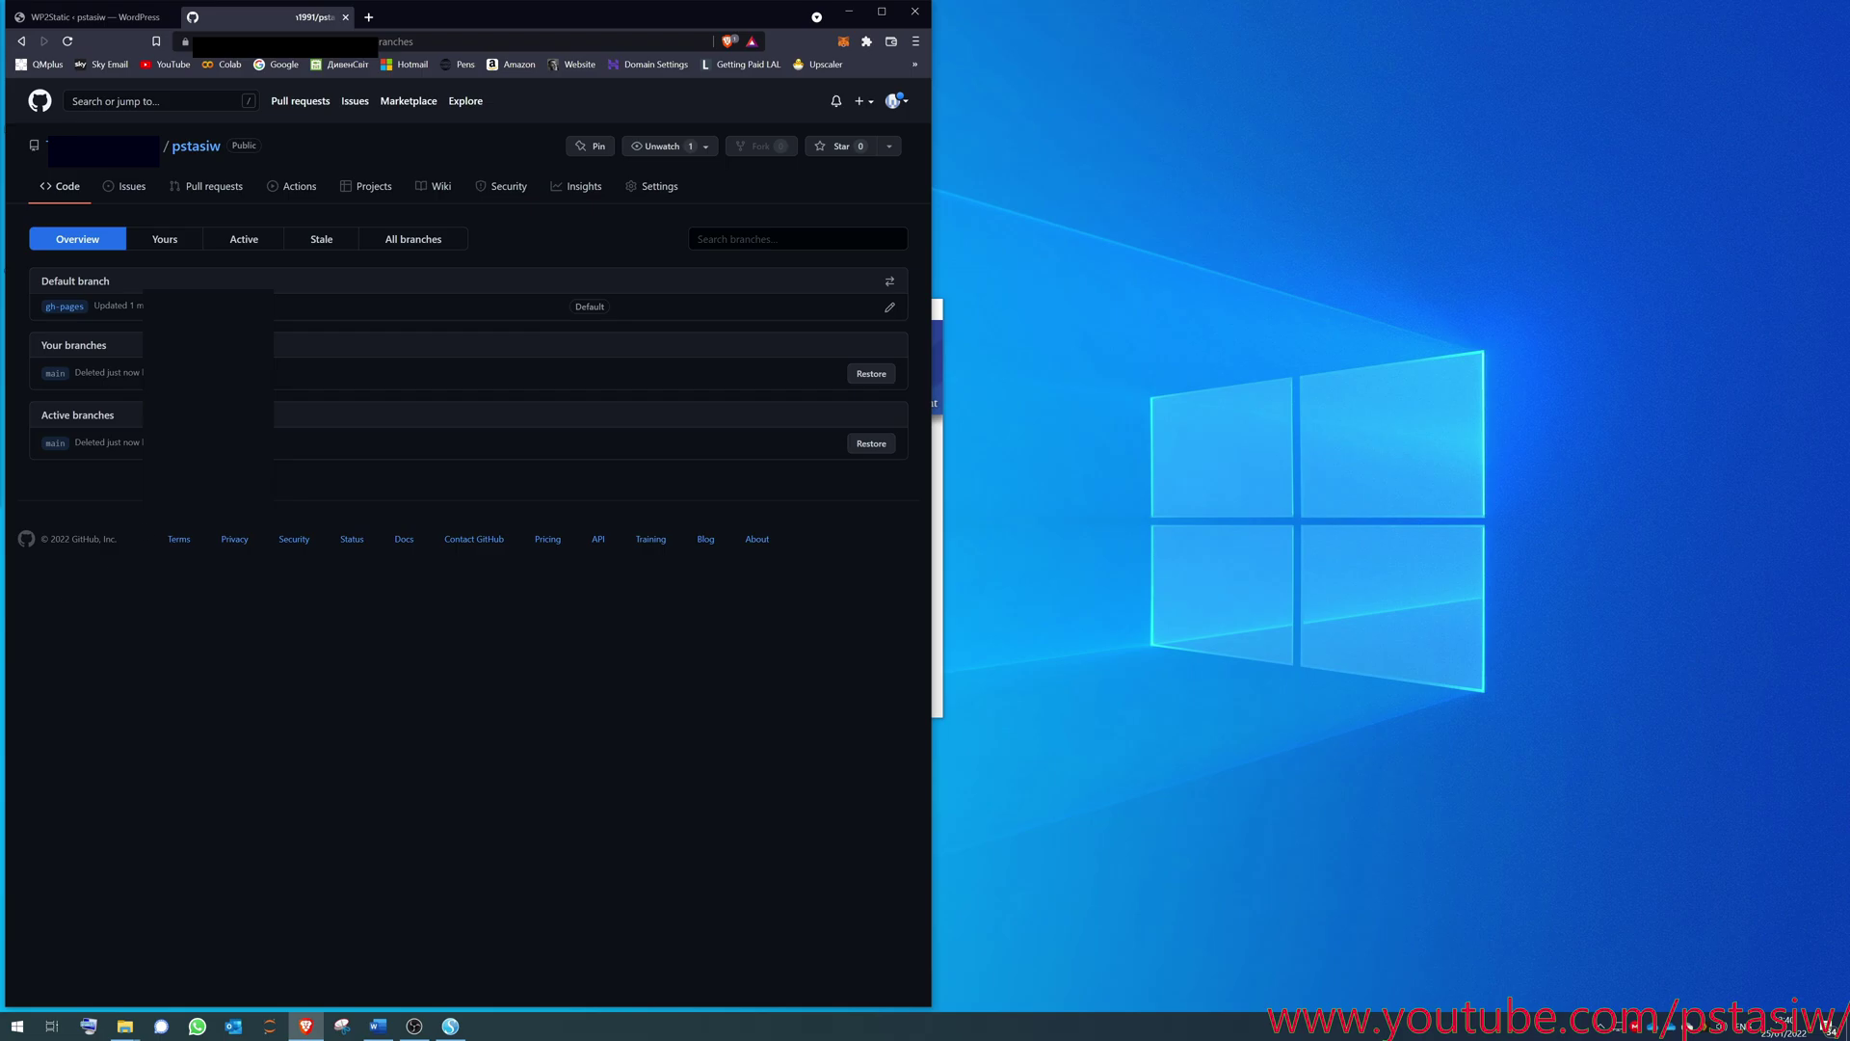
- Open Settings > Pages and check the github.io site link, which shows a 404 page
left_click(654, 193)
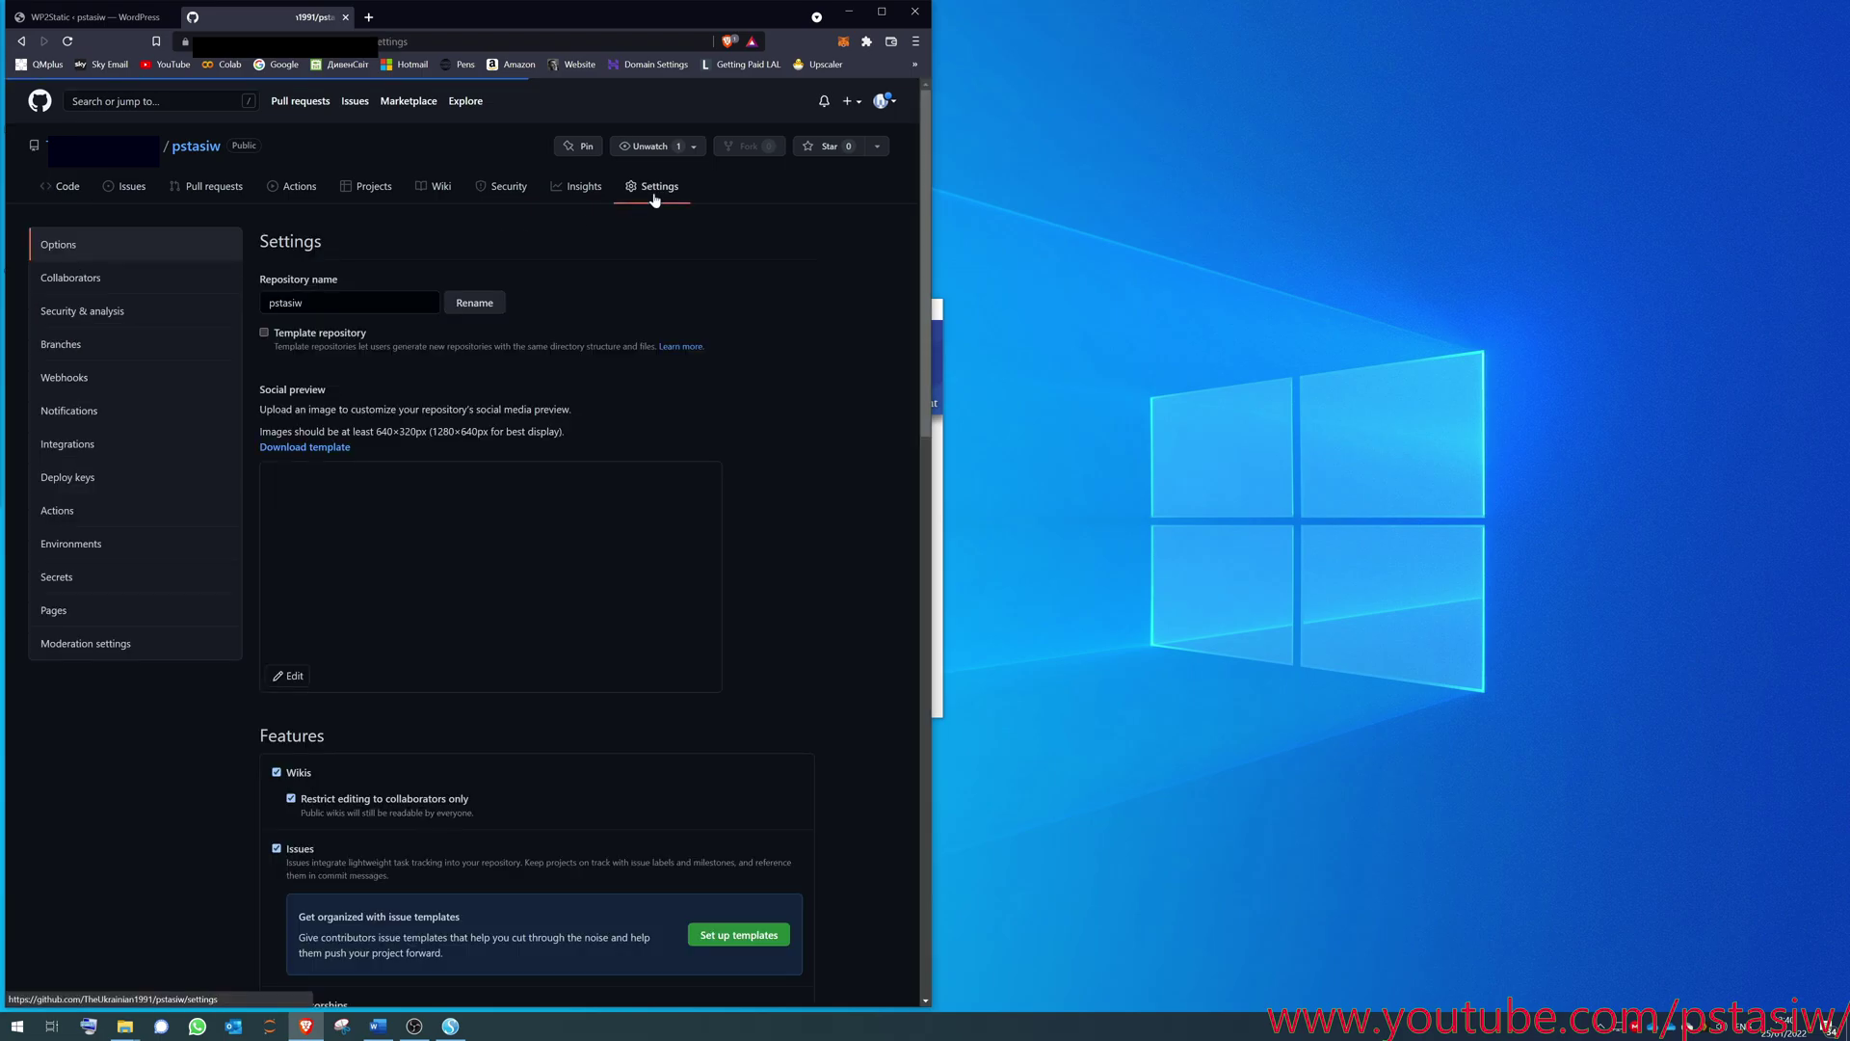
left_click(58, 610)
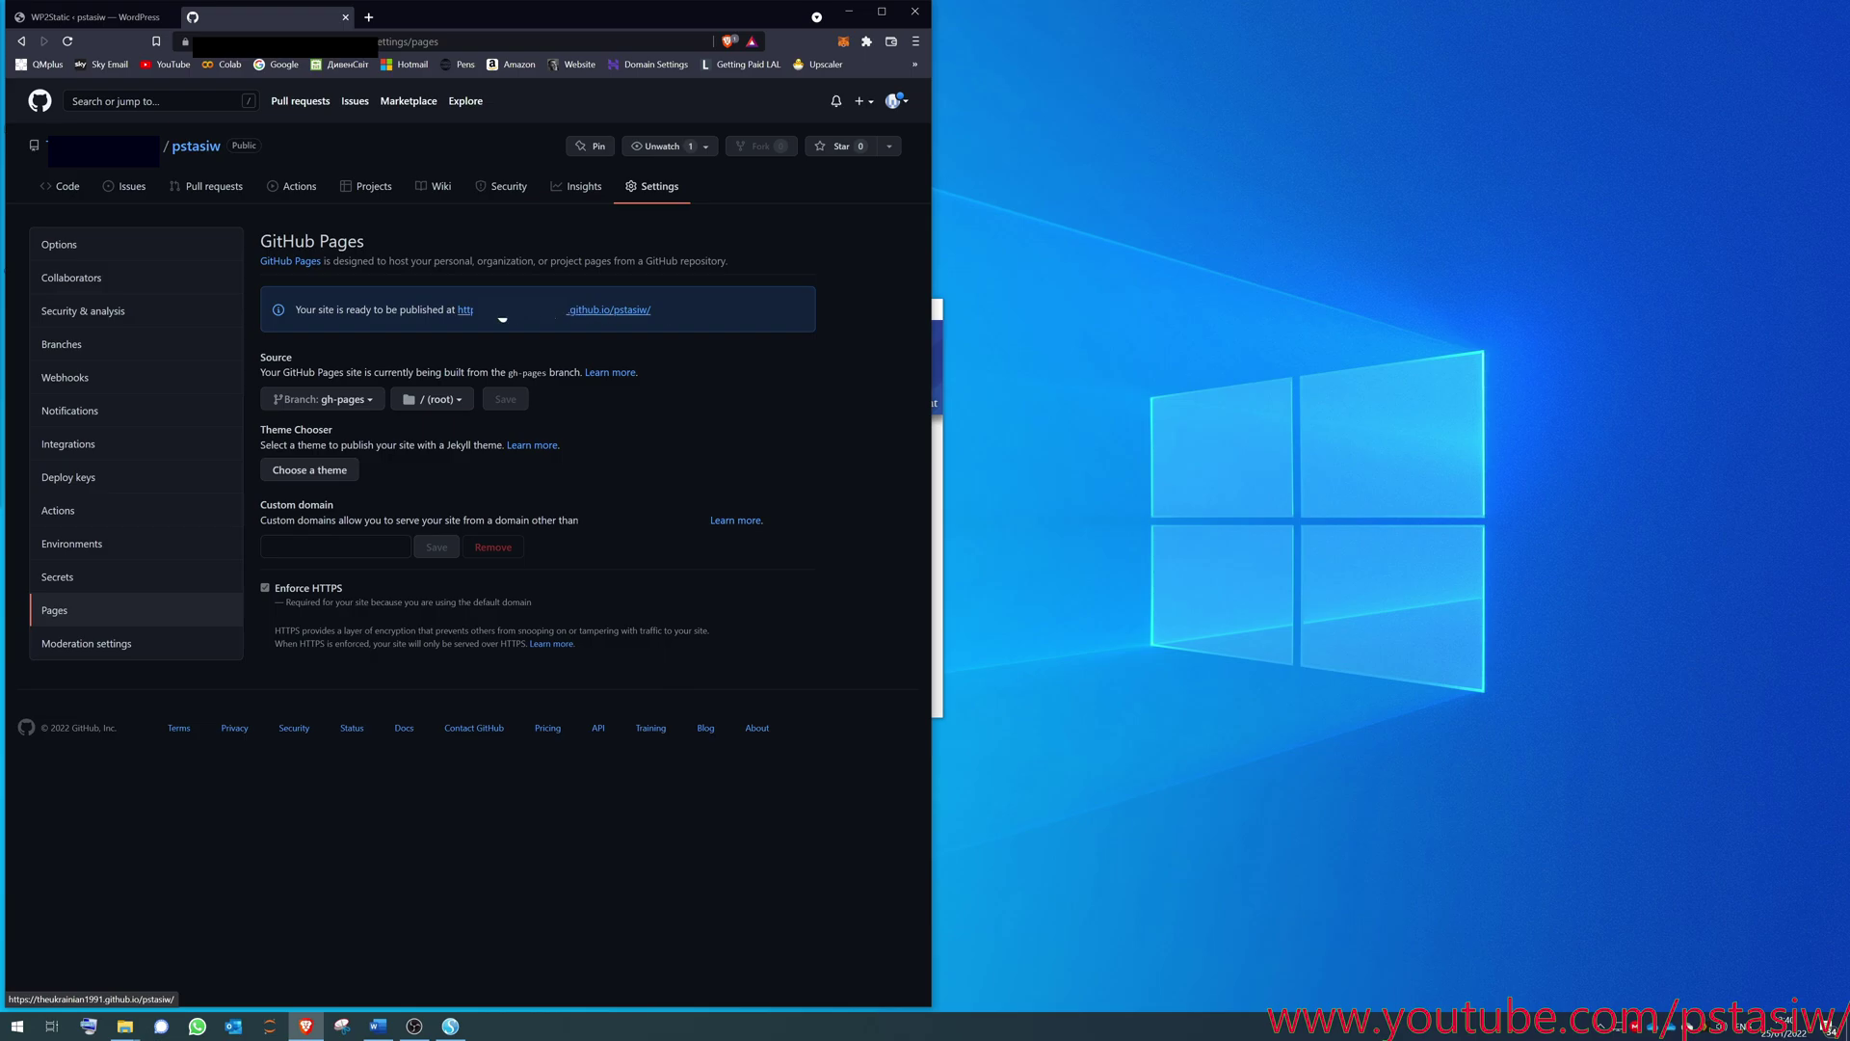
left_click(581, 311)
left_click(472, 20)
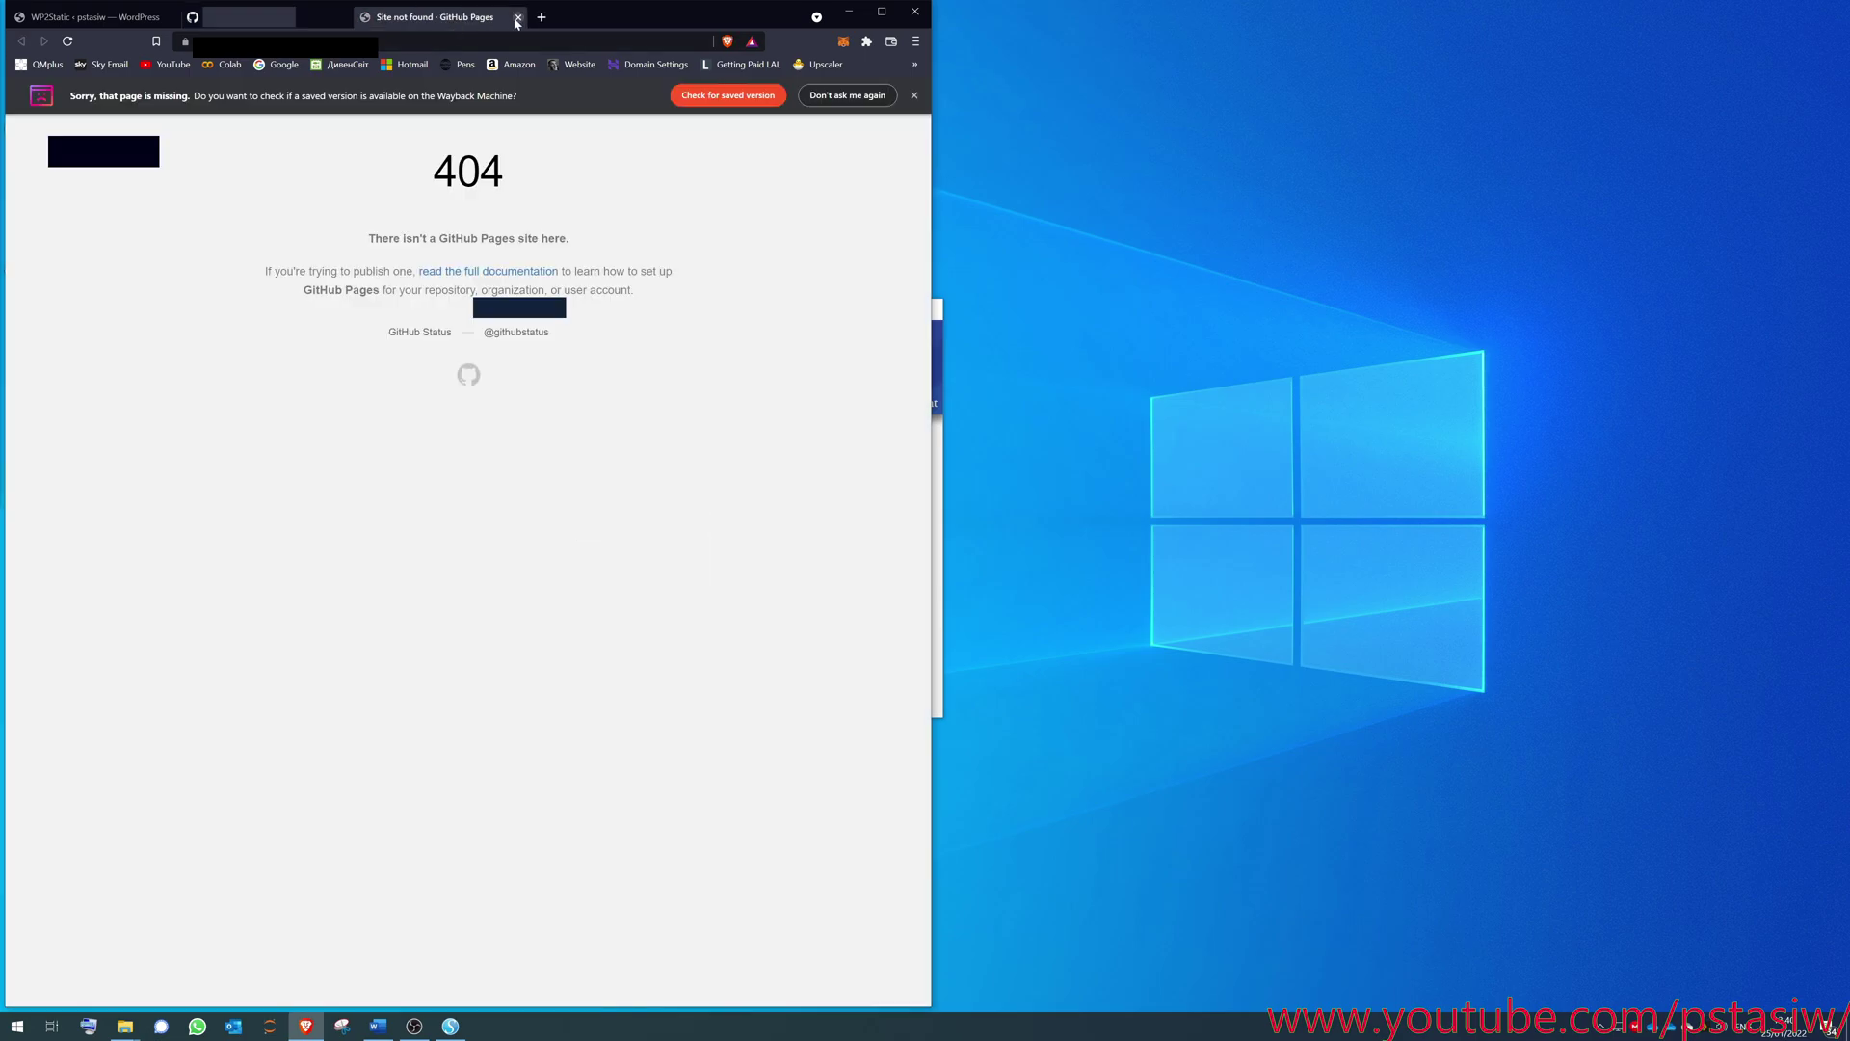
left_click(518, 18)
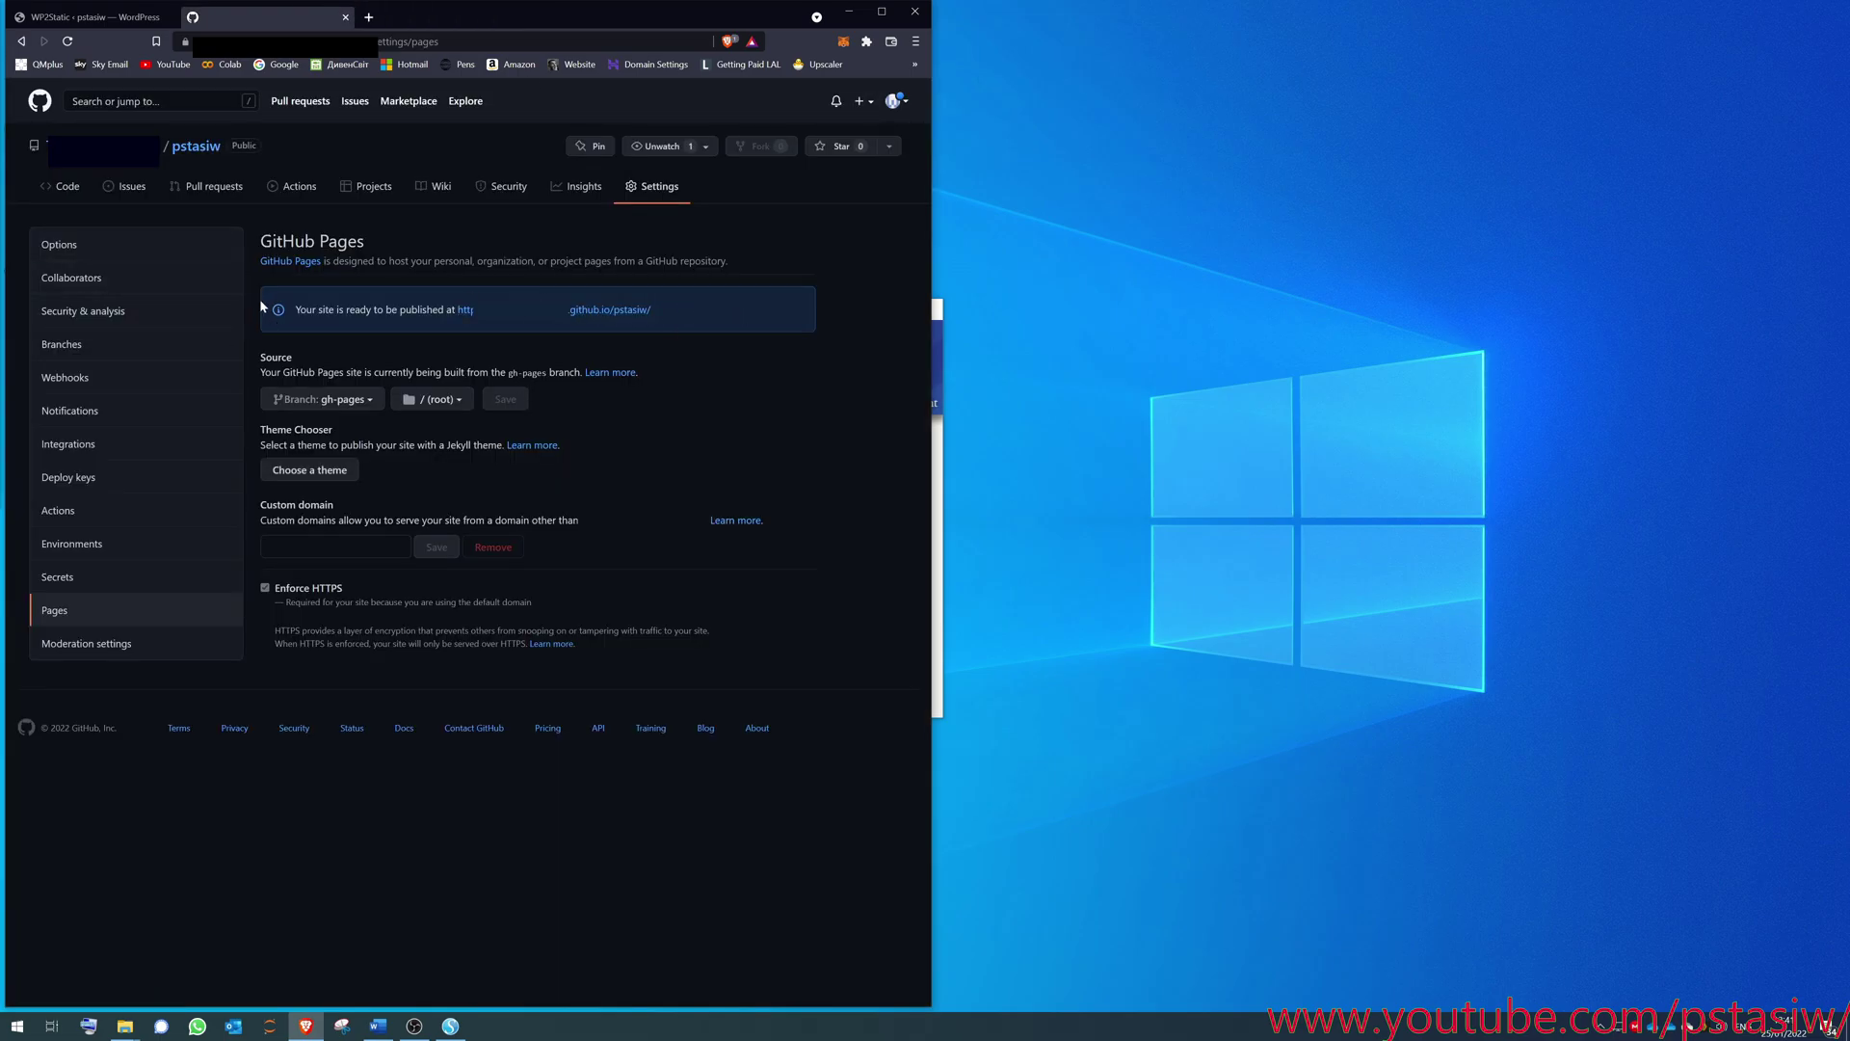
- Copy the GitHub Pages address and paste it as the WP2Static Destination URL
left_click_drag(685, 310, 457, 311)
left_click(103, 20)
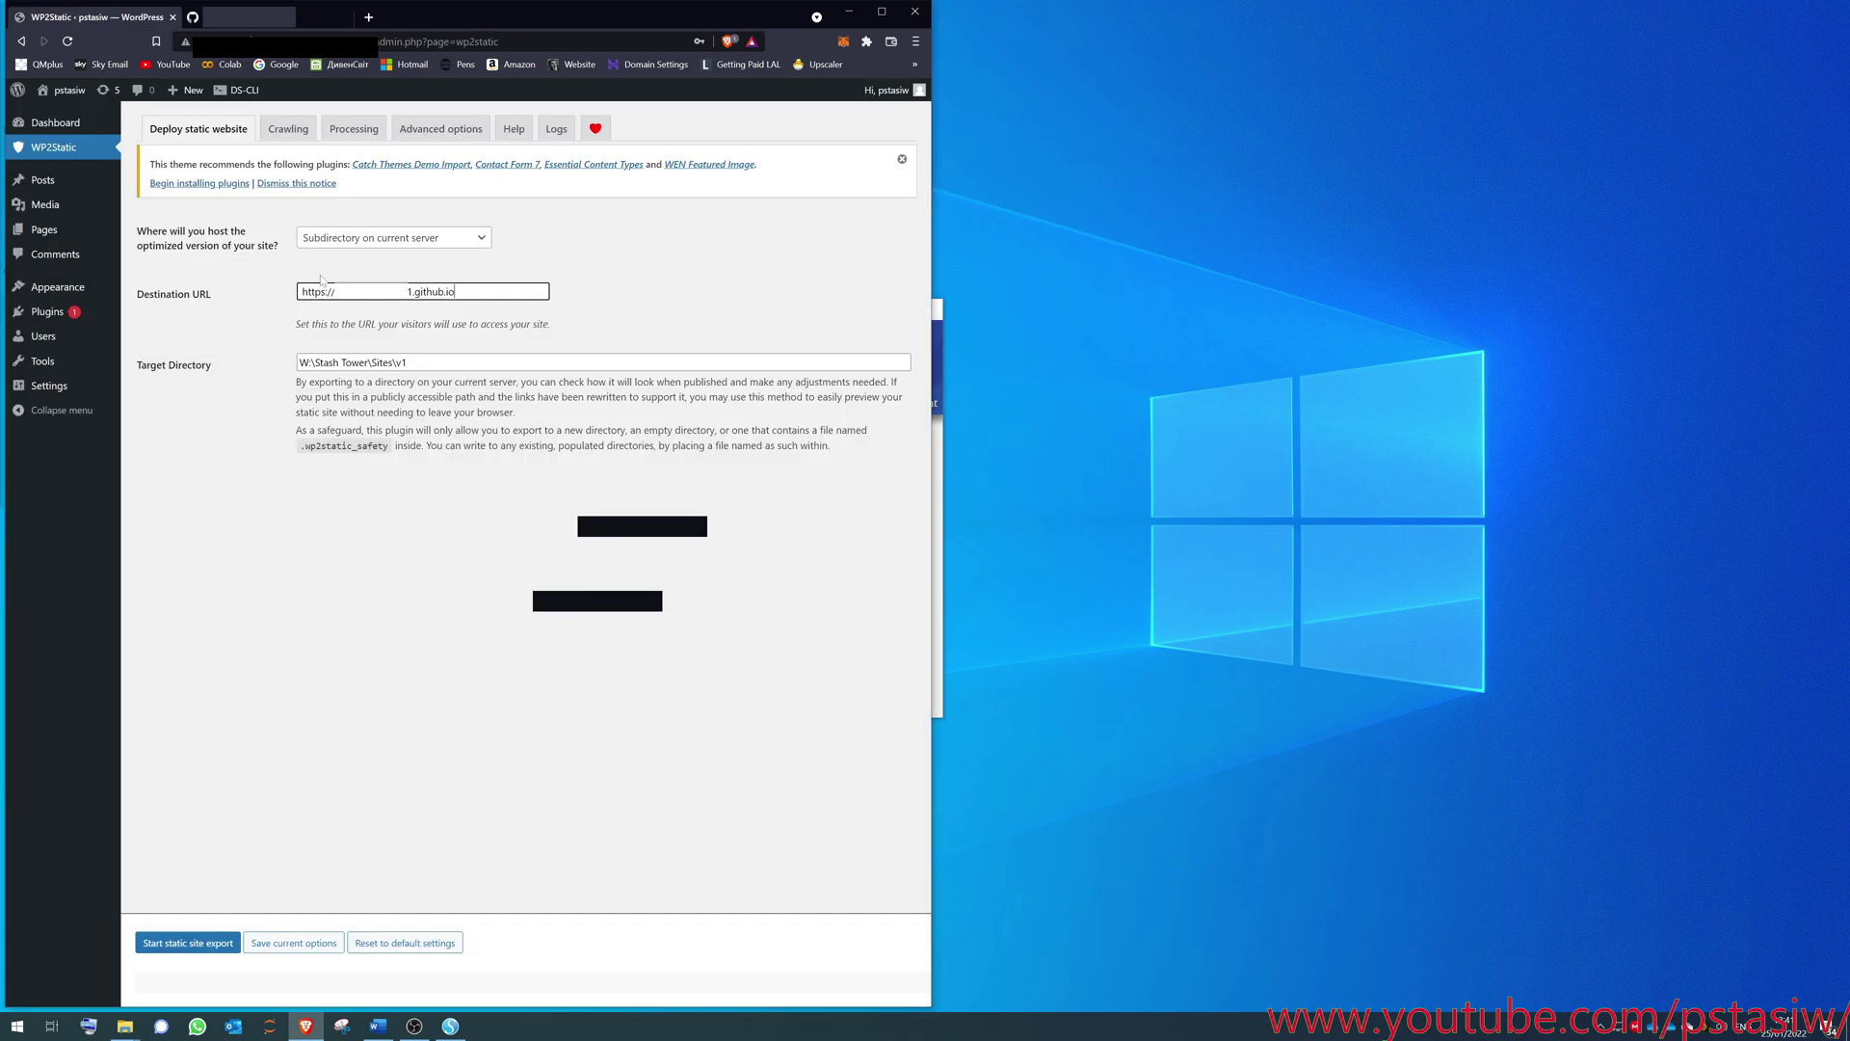
triple_click(500, 289)
key("ctrl+v")
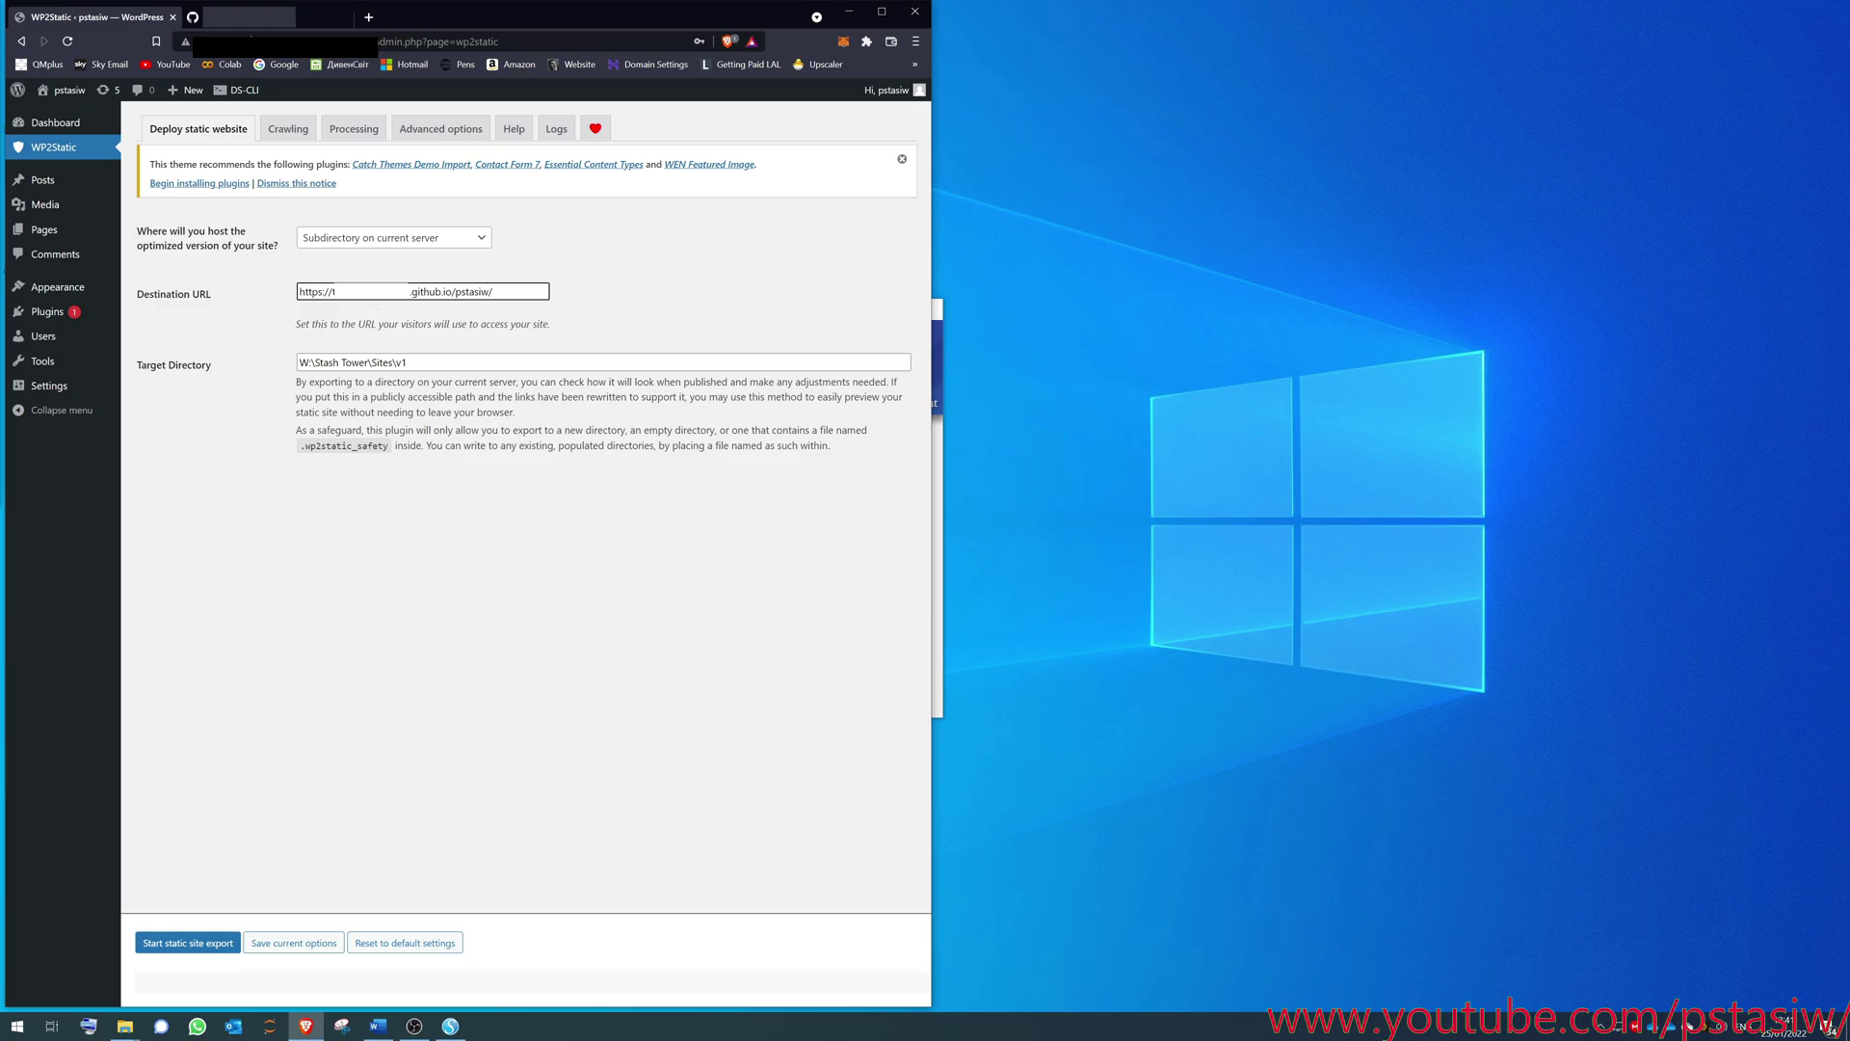
left_click_drag(408, 291, 495, 291)
left_click(496, 291)
left_click(253, 16)
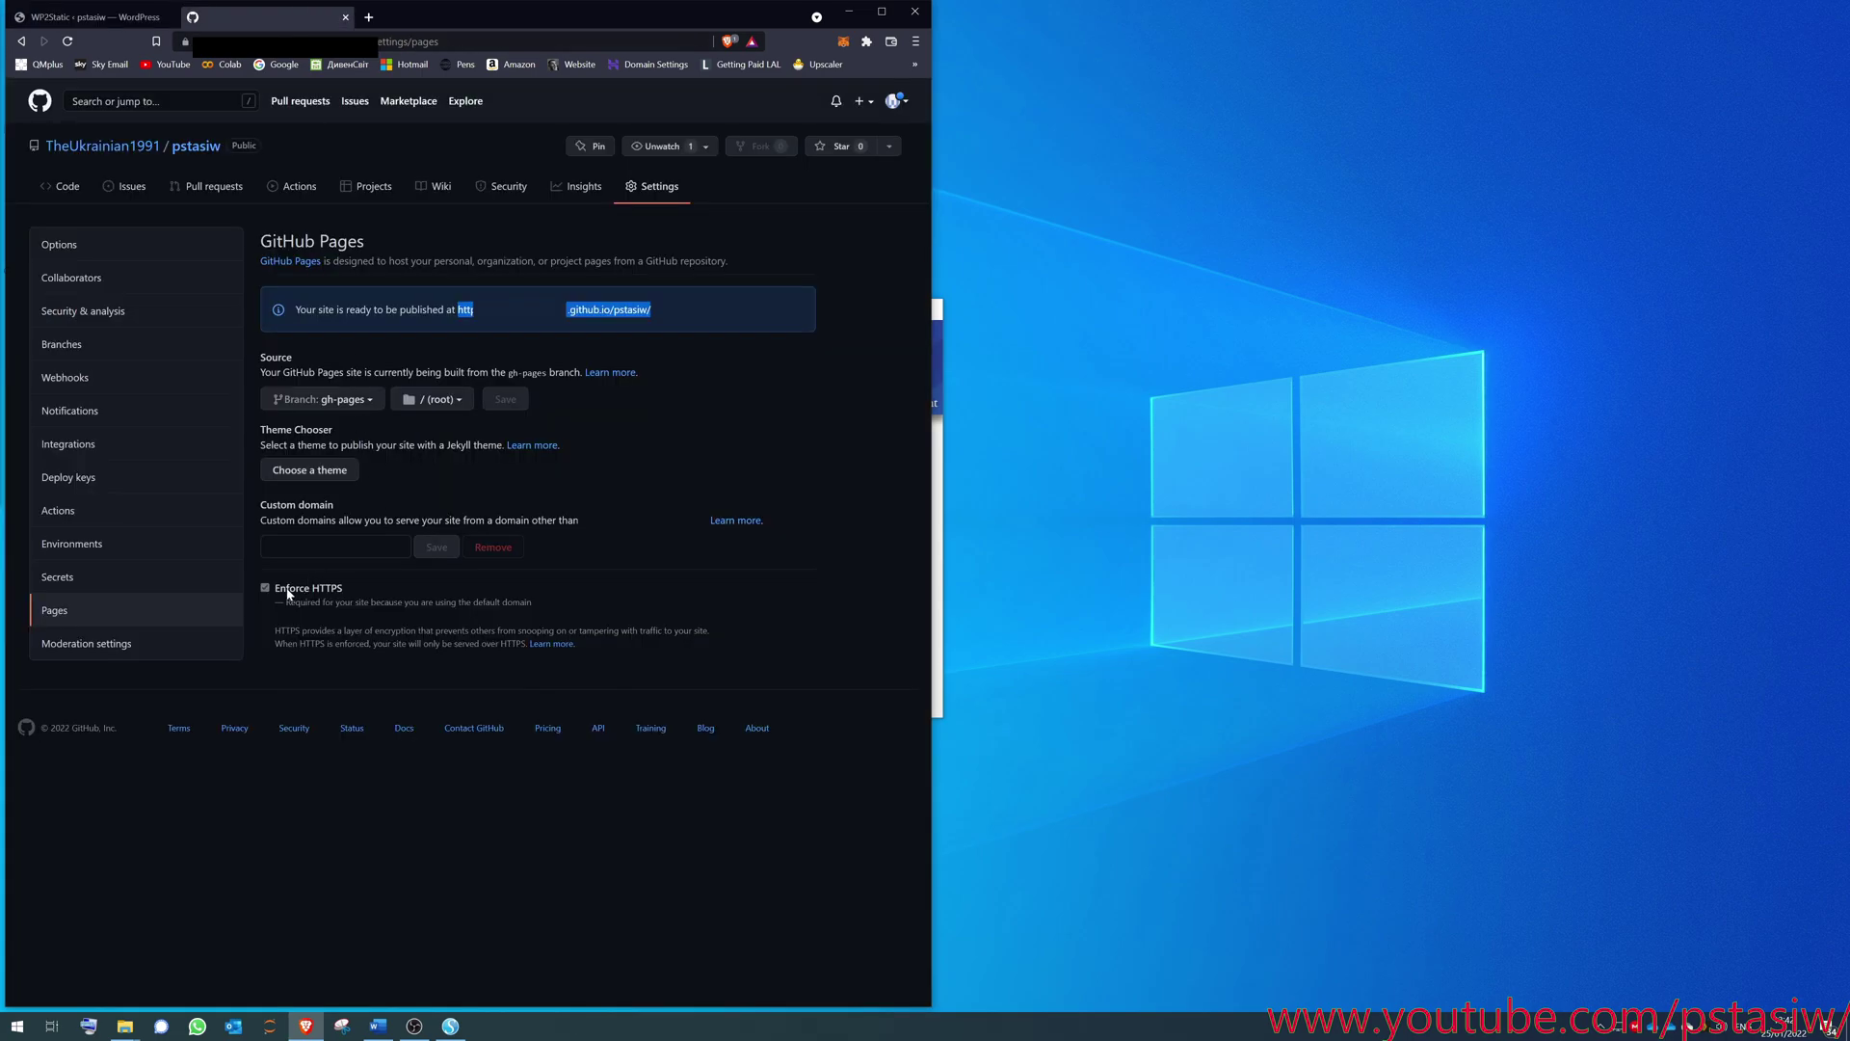
left_click(103, 23)
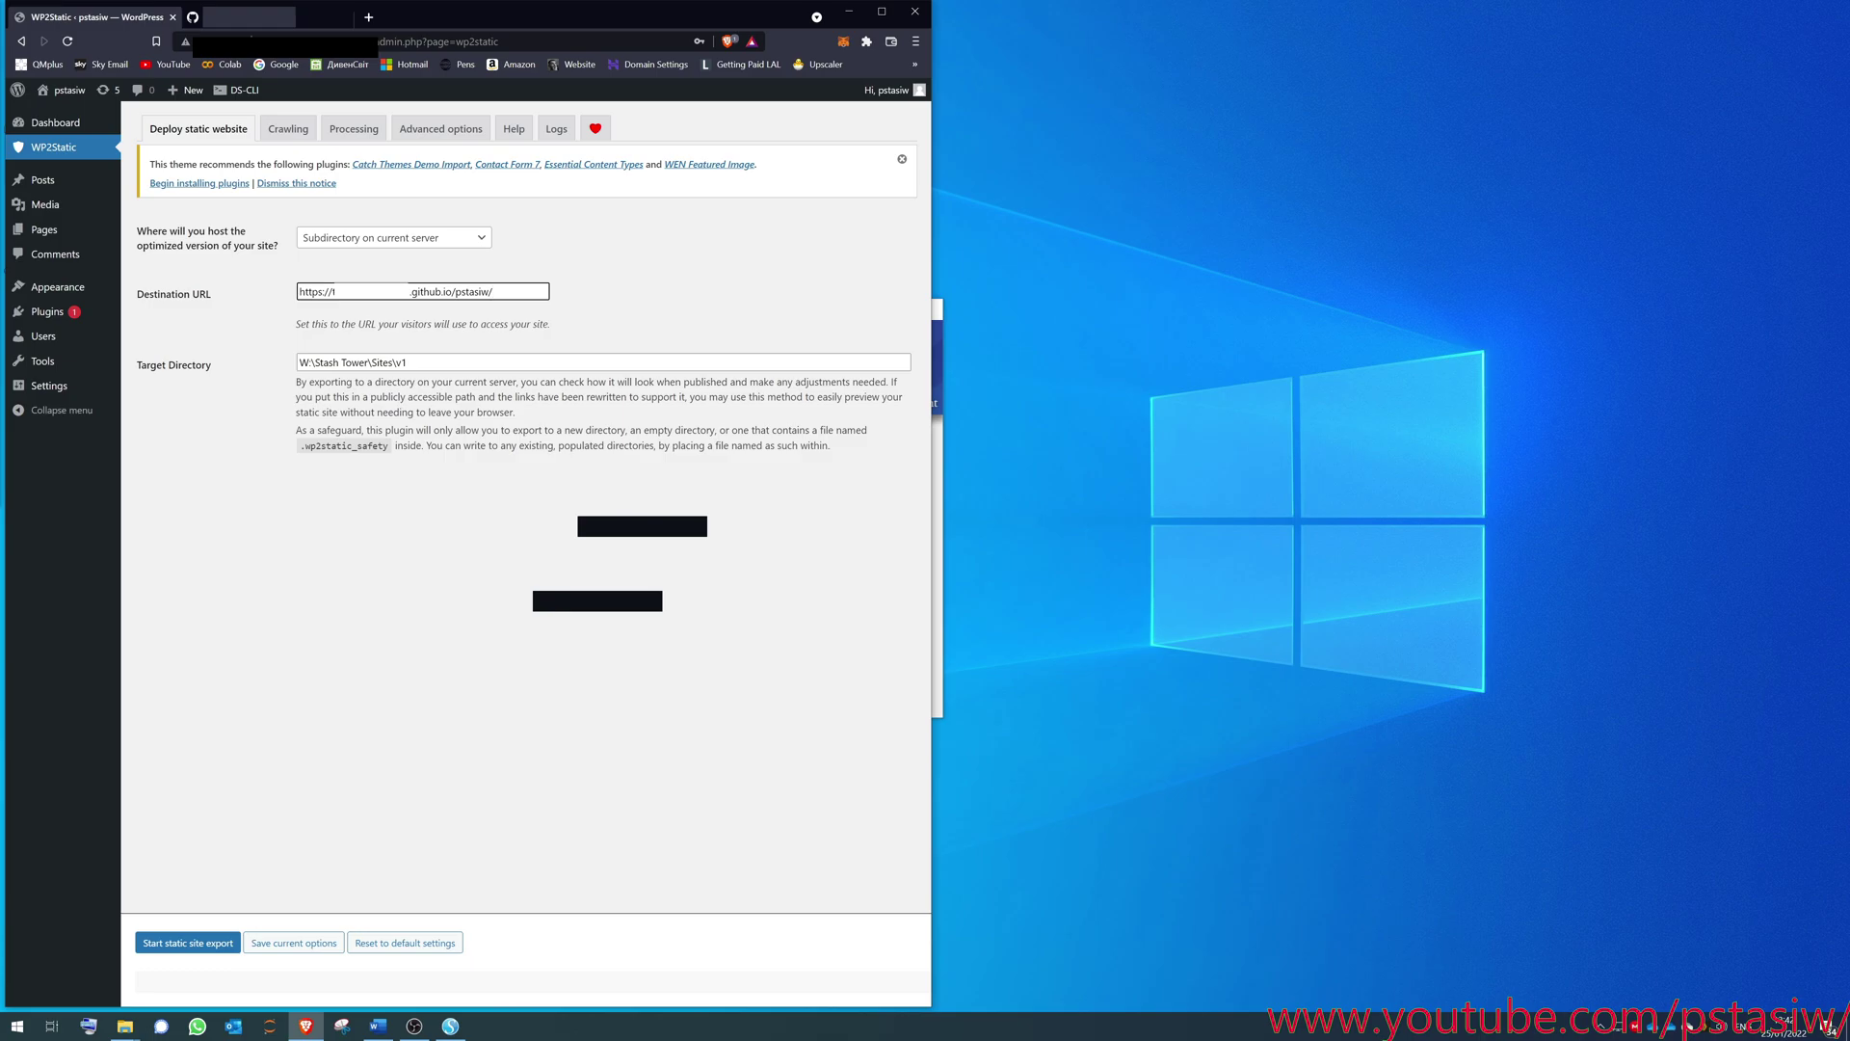
- Edit the Destination URL, replacing its .github.io/pstasiw/ ending with a pstasiw.com domain
left_click_drag(494, 291, 289, 295)
left_click(494, 291)
left_click_drag(494, 291, 219, 307)
left_click(323, 291)
left_click_drag(494, 291, 408, 291)
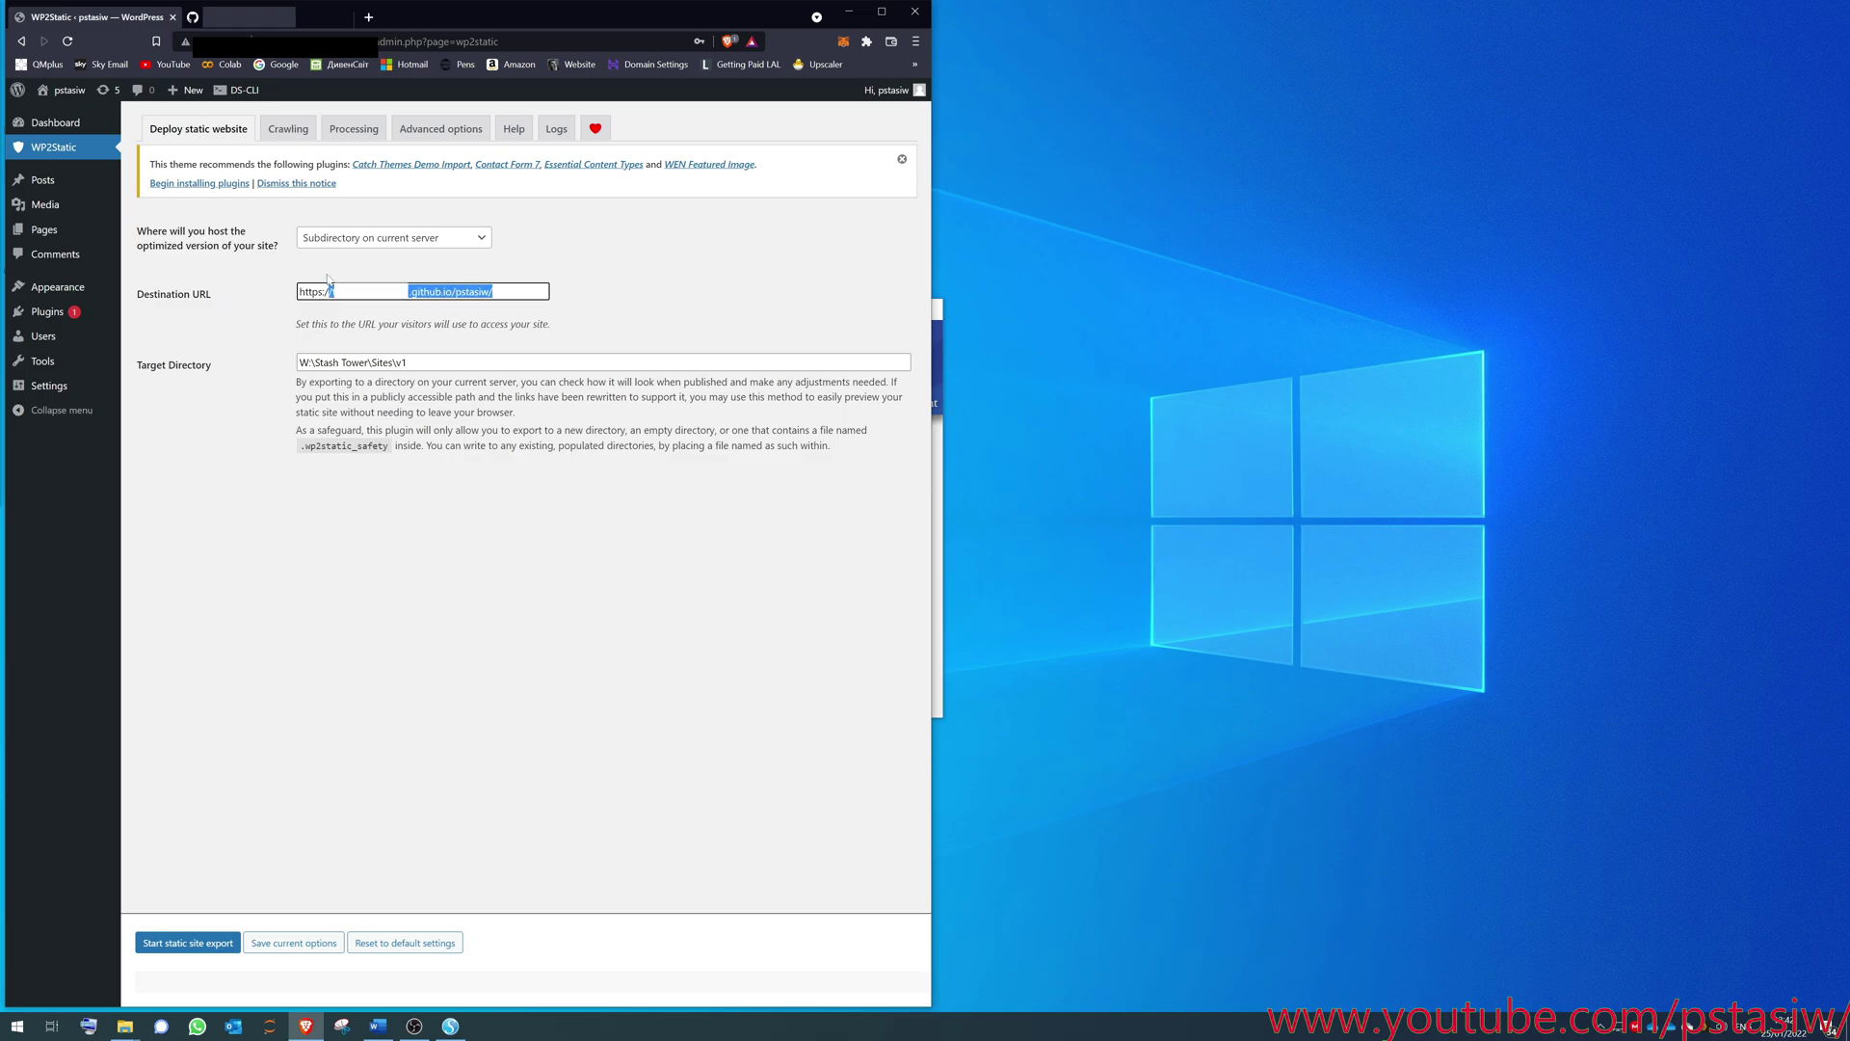
key("BackSpace")
key("BackSpace")
key("BackSpace")
key("BackSpace")
key("BackSpace")
key("BackSpace")
key("BackSpace")
key("BackSpace")
key("BackSpace")
key("BackSpace")
type("pstasiw.com")
key("shift+Left")
key("shift+Left")
key("shift+Left")
key("shift+Left")
key("shift+Left")
key("shift+Left")
key("shift+Left")
key("shift+Left")
key("shift+Left")
key("shift+Left")
key("shift+Left")
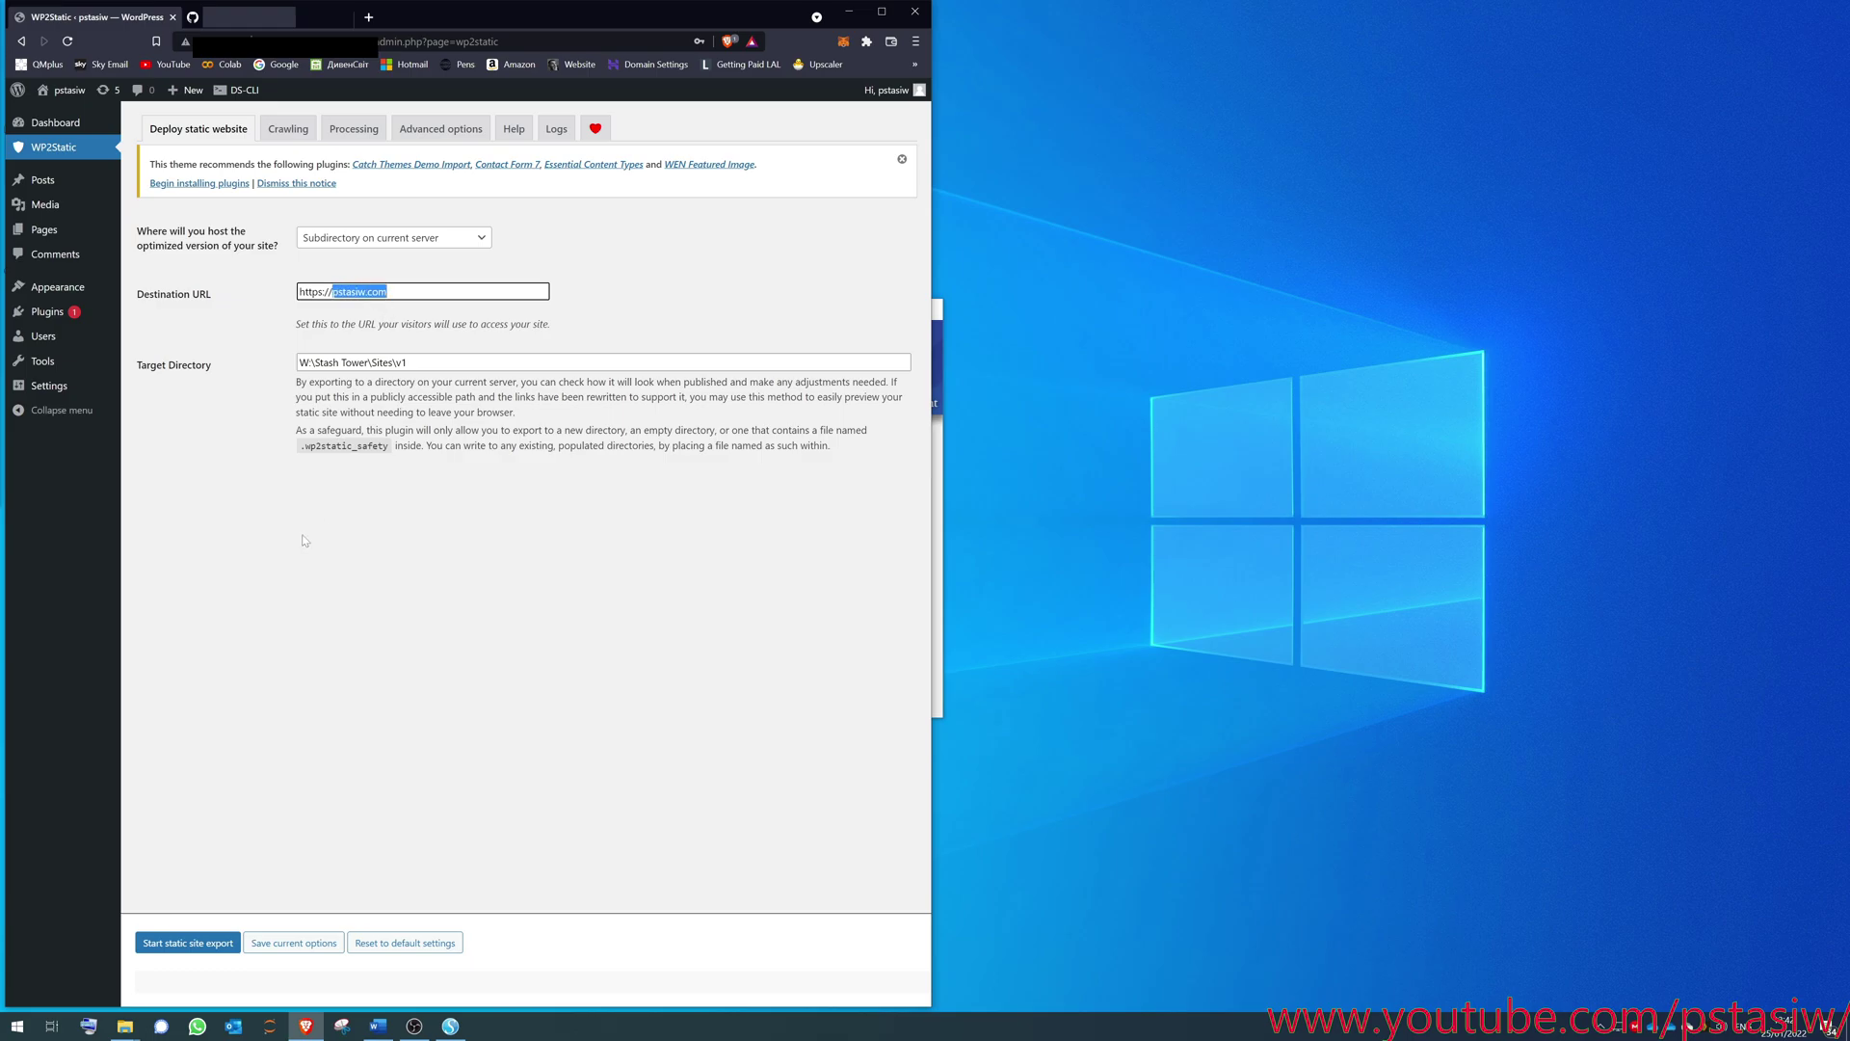
type("pstasiw.c")
key("BackSpace")
key("BackSpace")
key("BackSpace")
key("BackSpace")
key("BackSpace")
type("t")
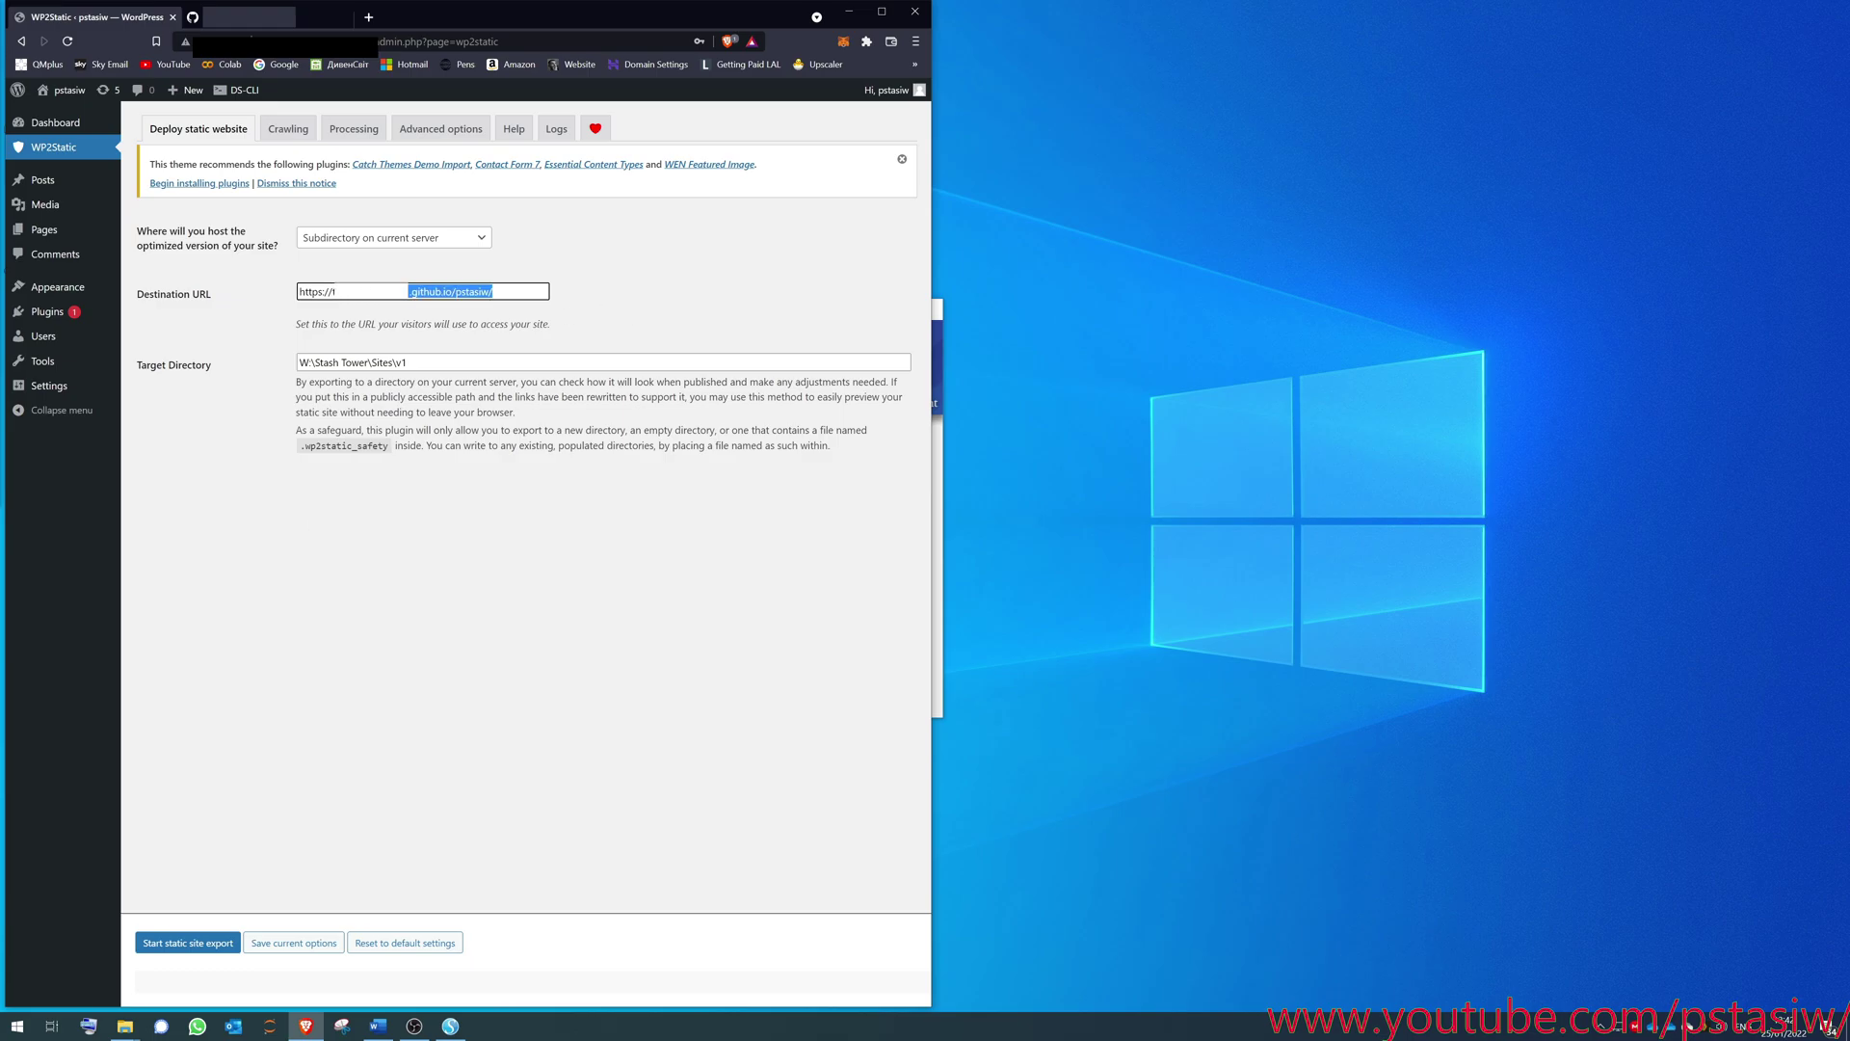
- Run the WP2Static export to completion and select the W:\Stash Tower\Sites\v1 target path
left_click(217, 943)
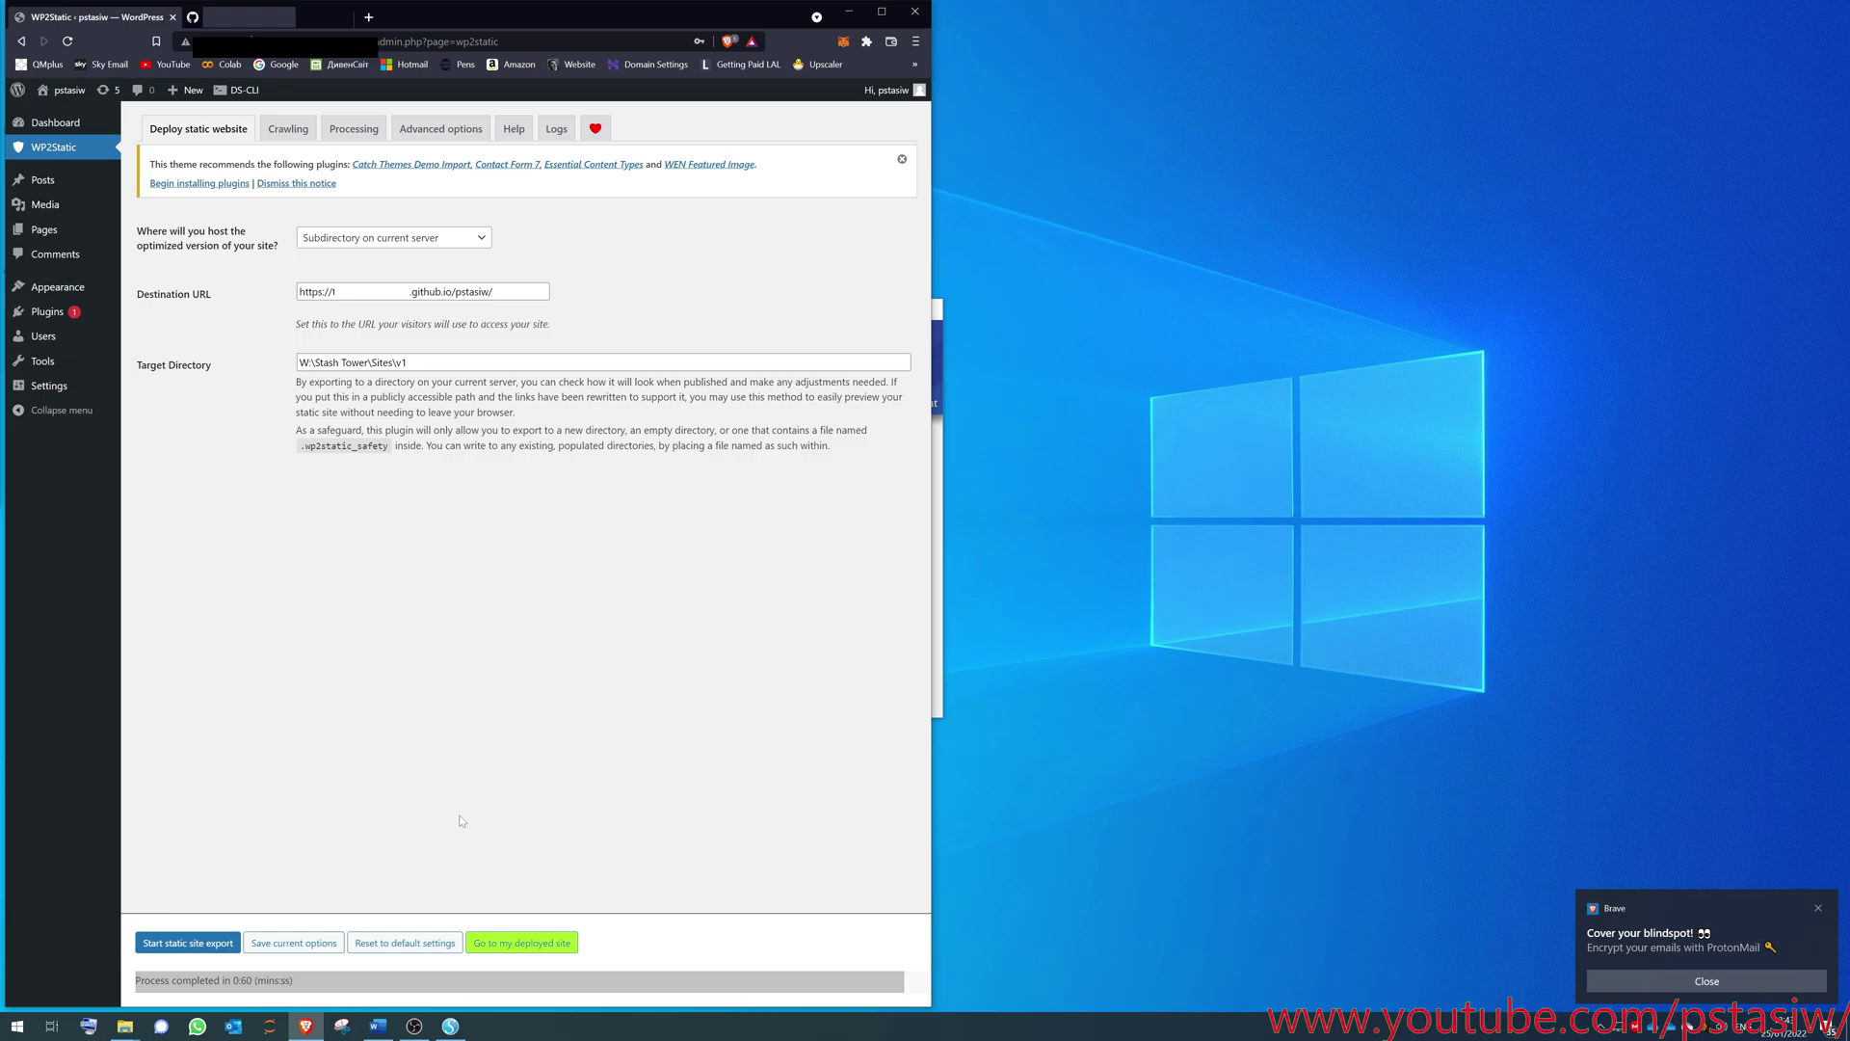
left_click_drag(425, 362, 276, 344)
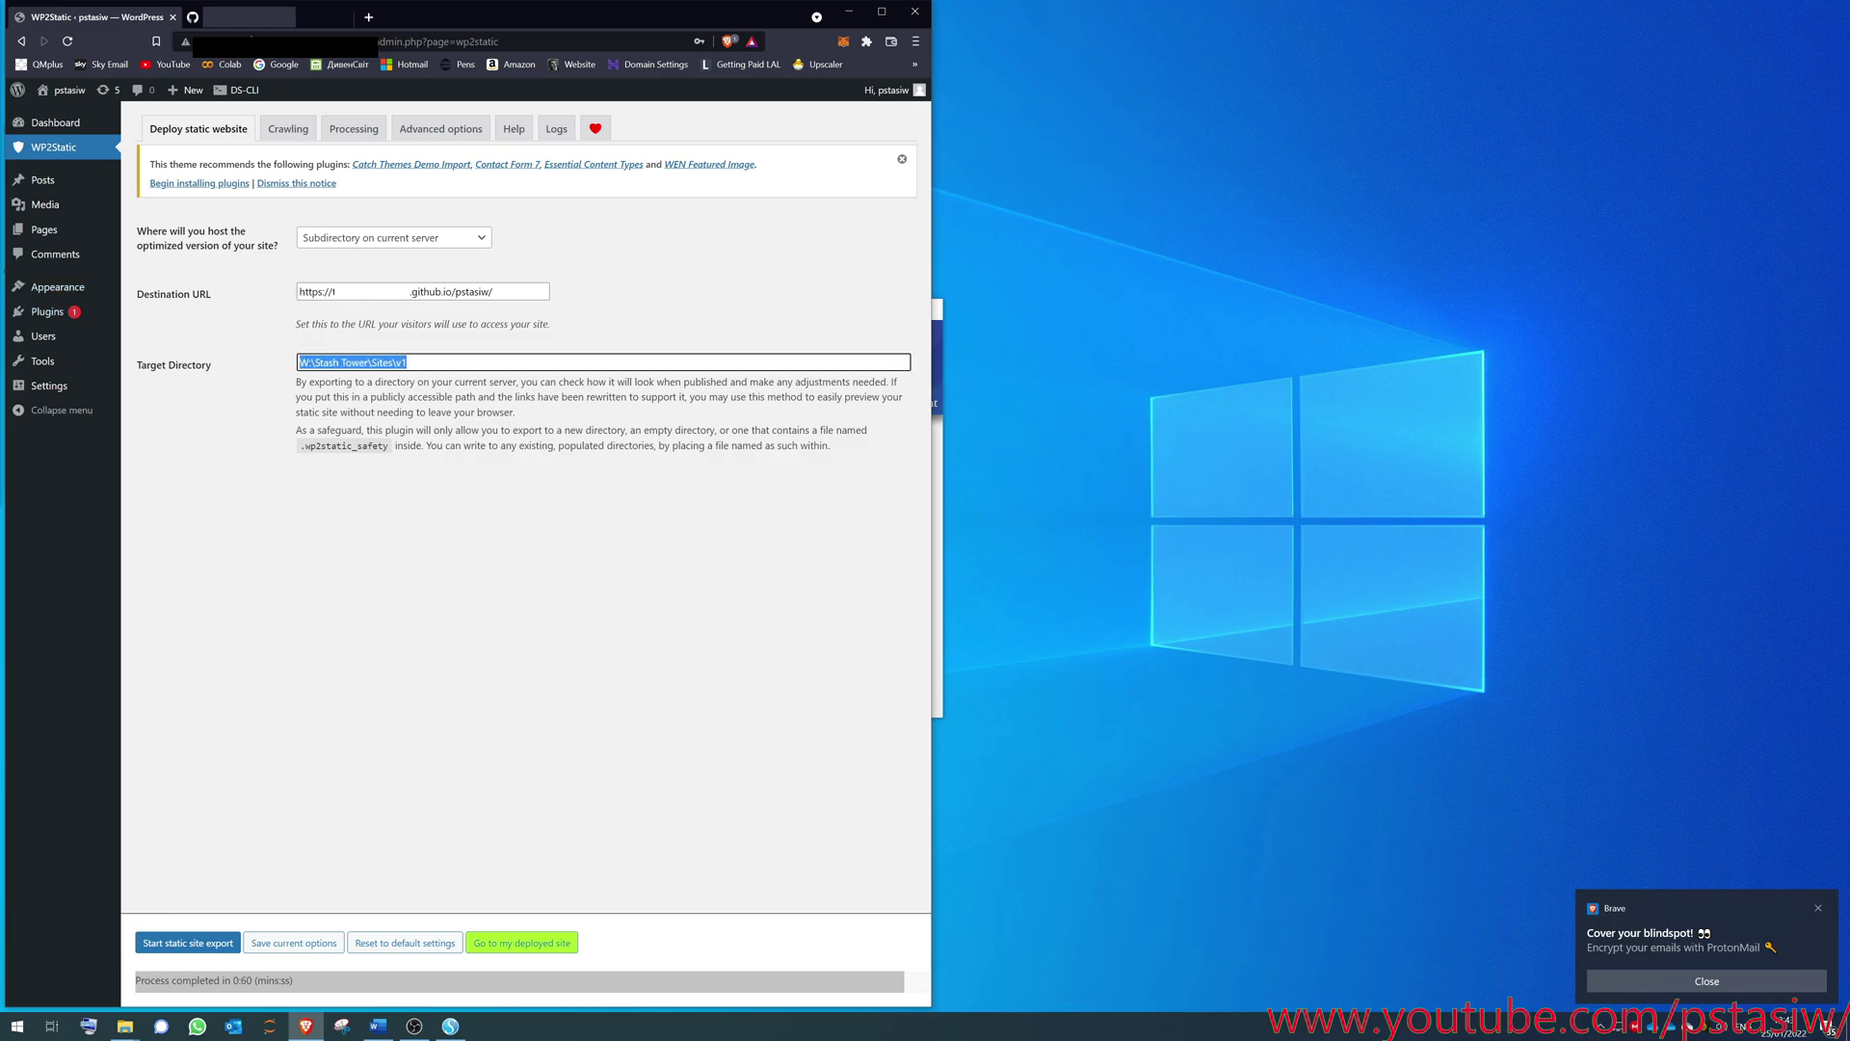
- Check the 15 exported items in W:\Stash Tower\Sites\v1, then go back to GitHub Pages settings
left_click(124, 1025)
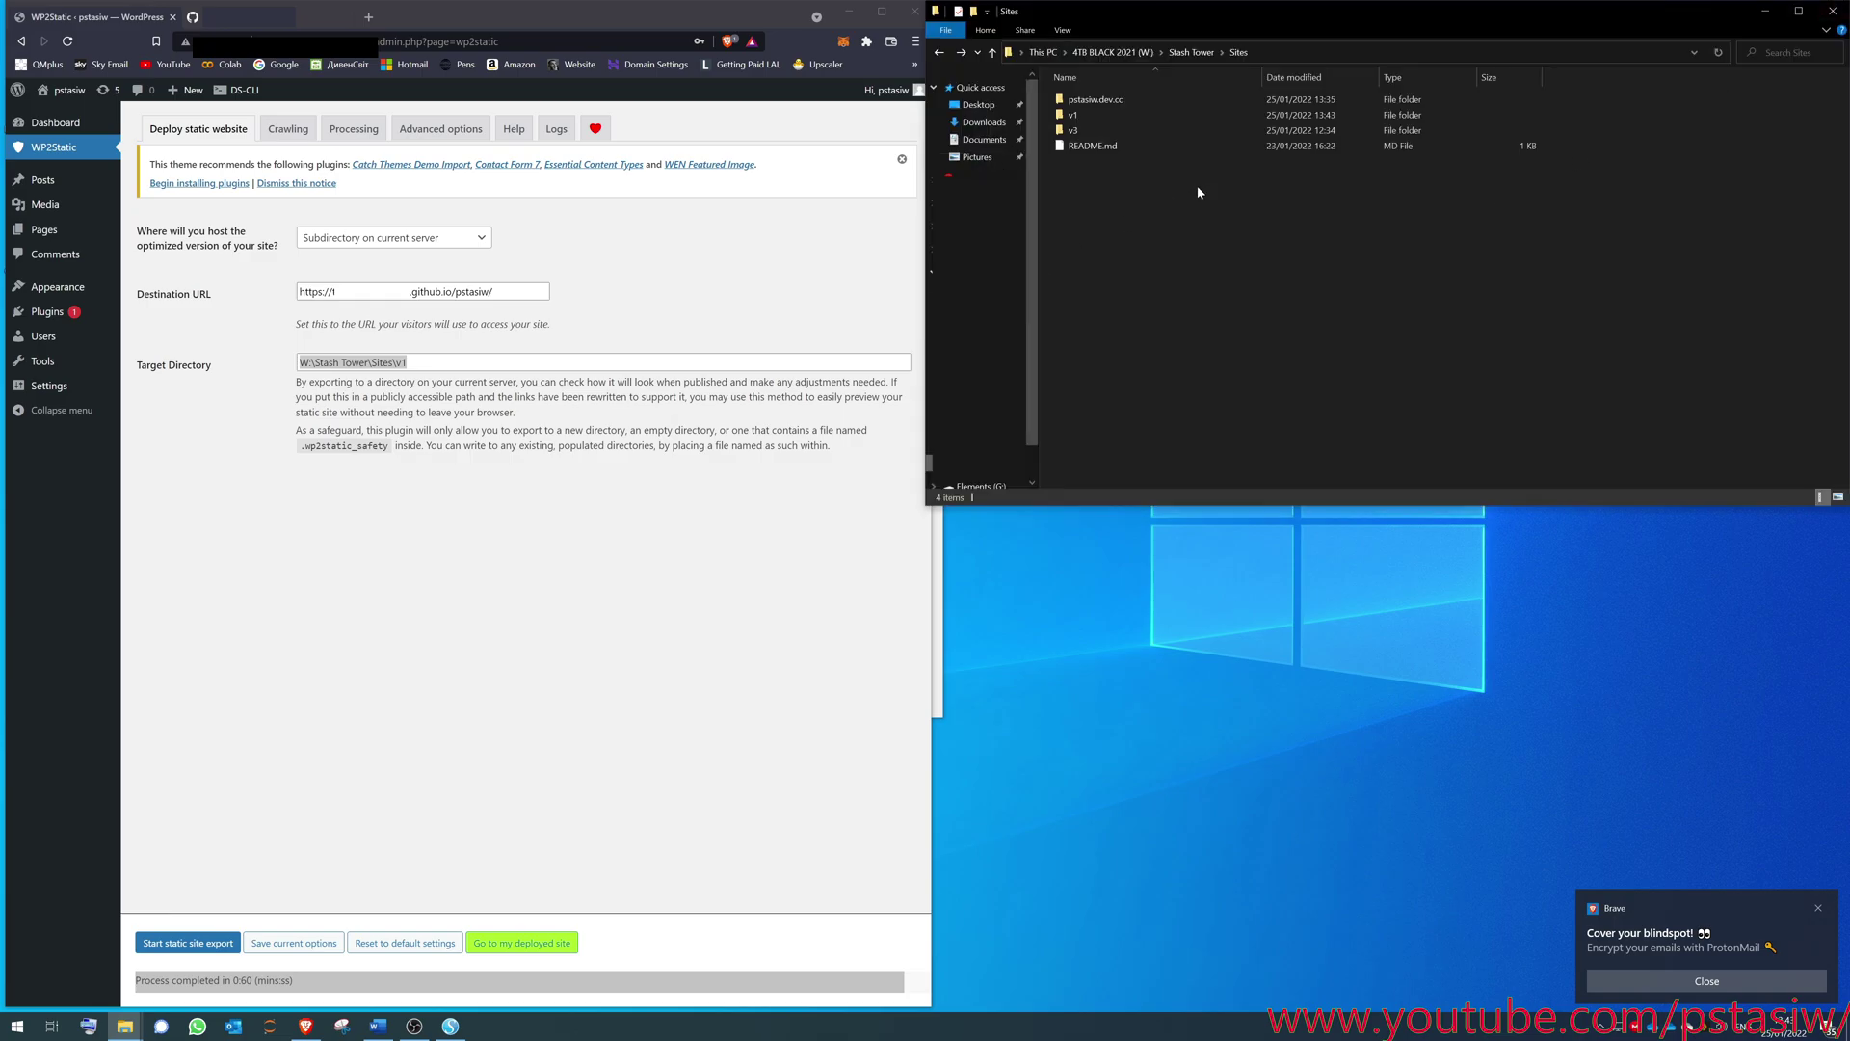
left_click(406, 362)
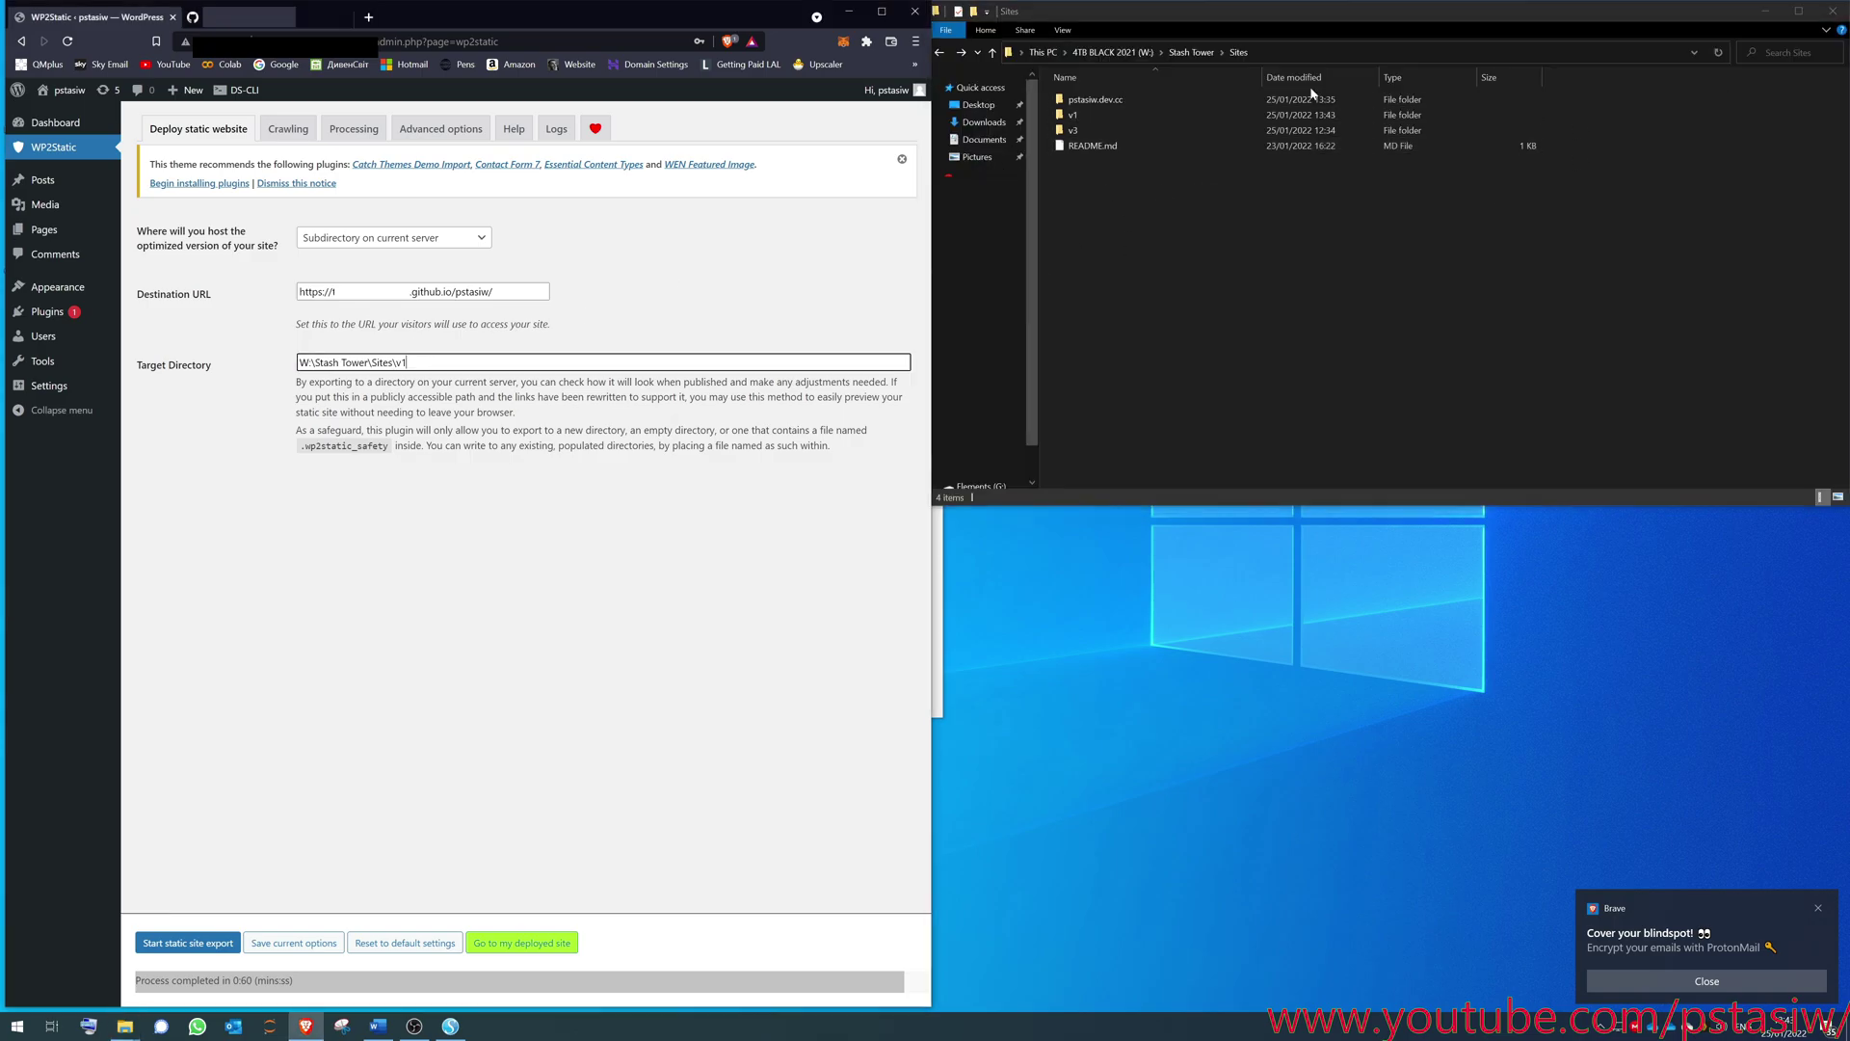
double_click(1071, 117)
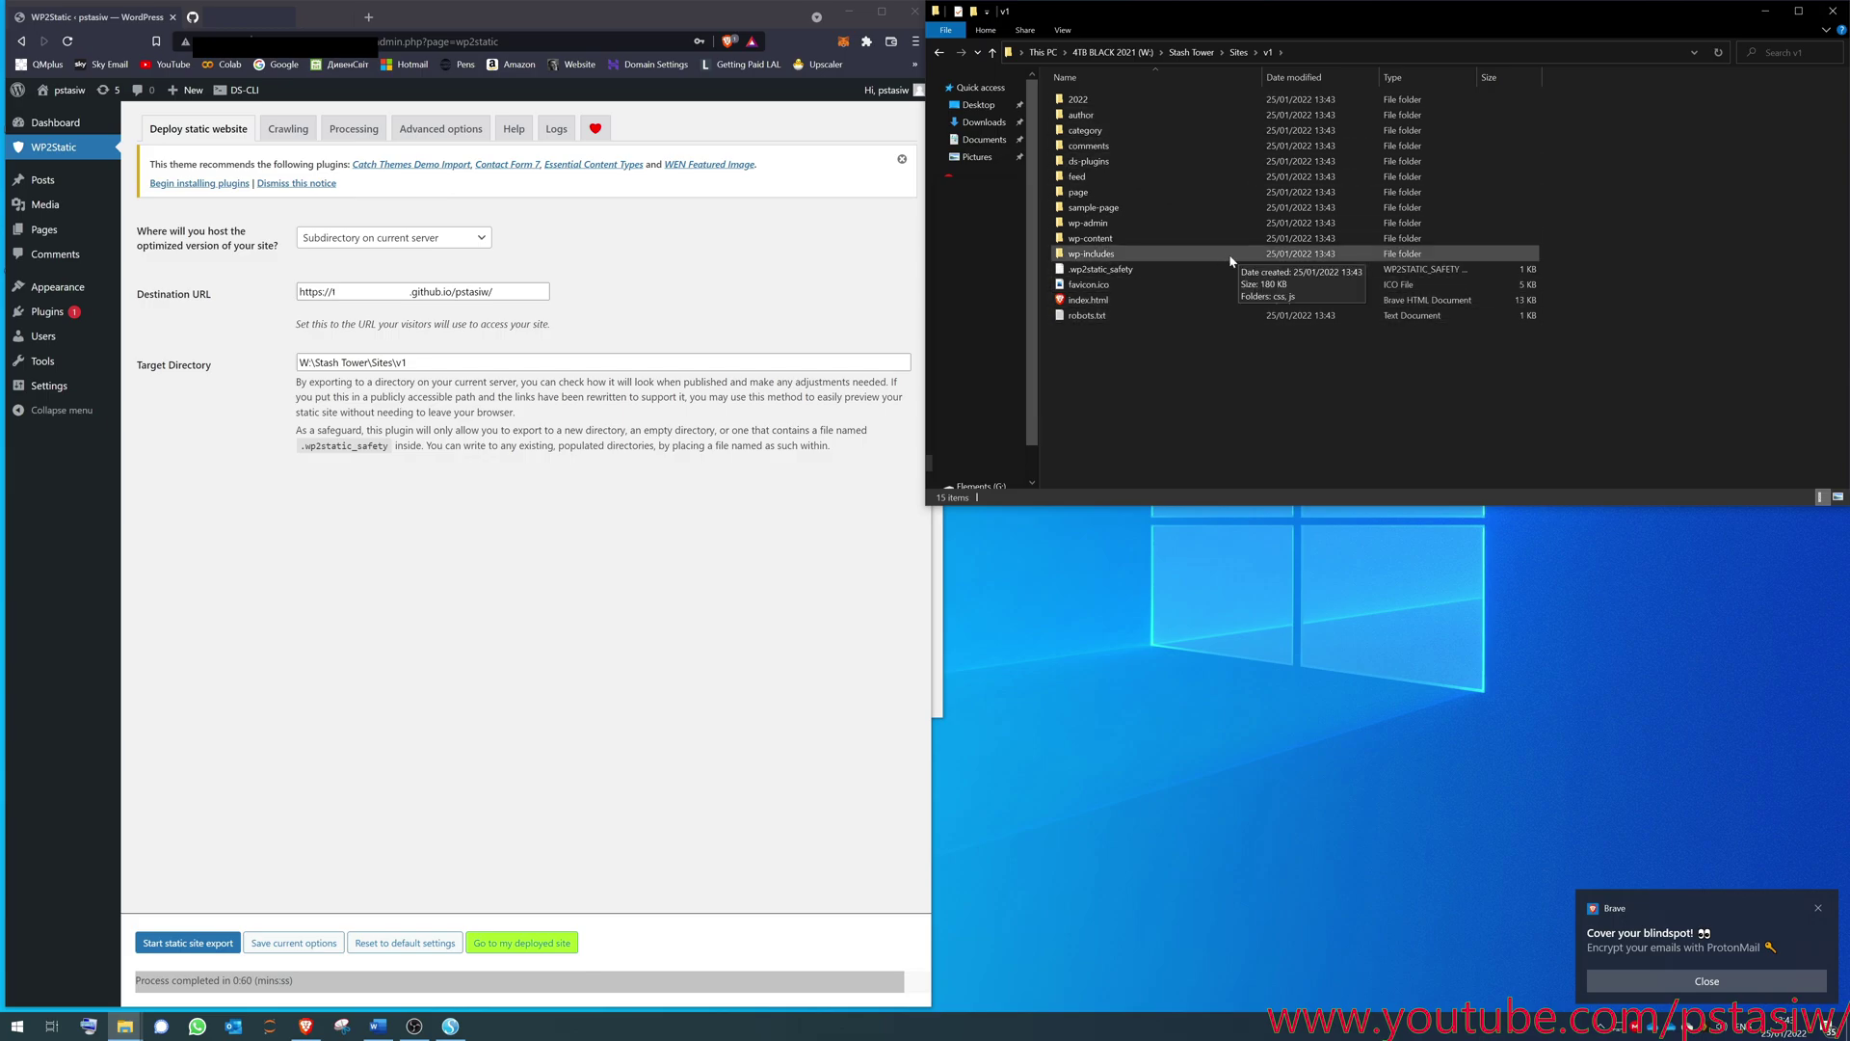
key("alt+Left")
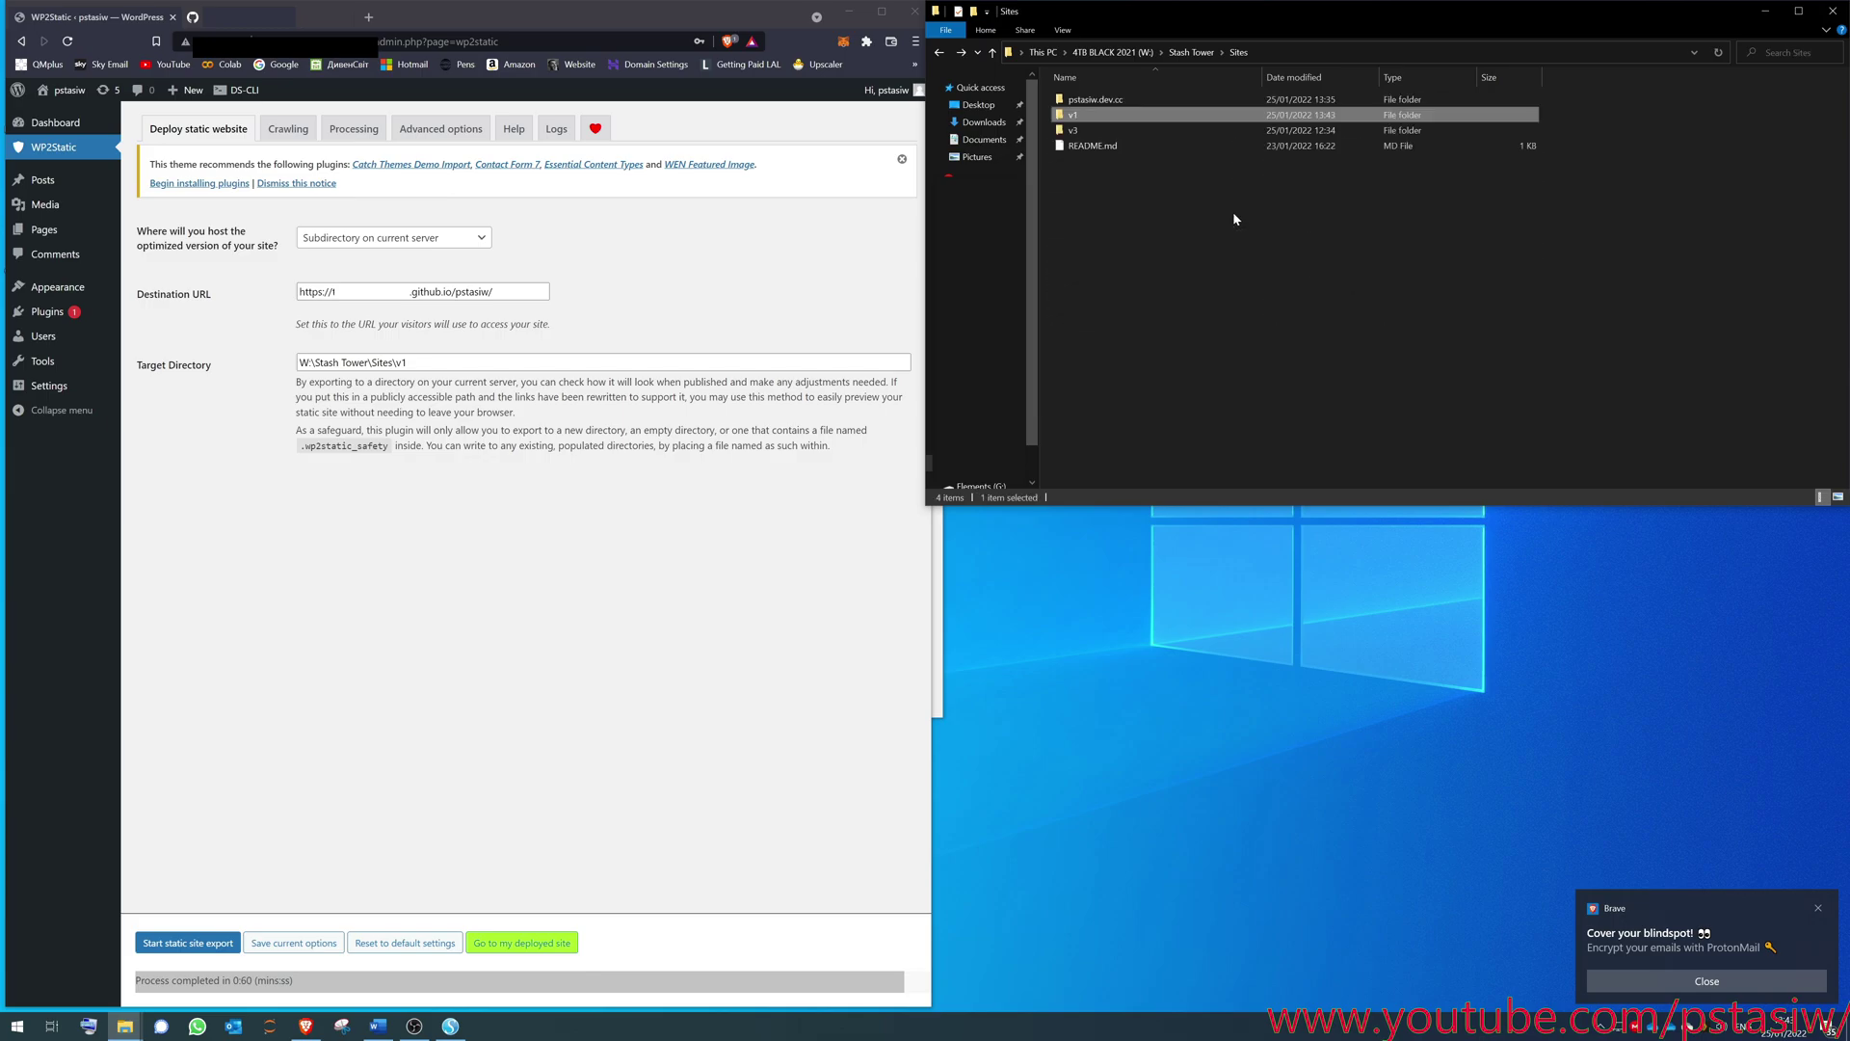
double_click(1096, 117)
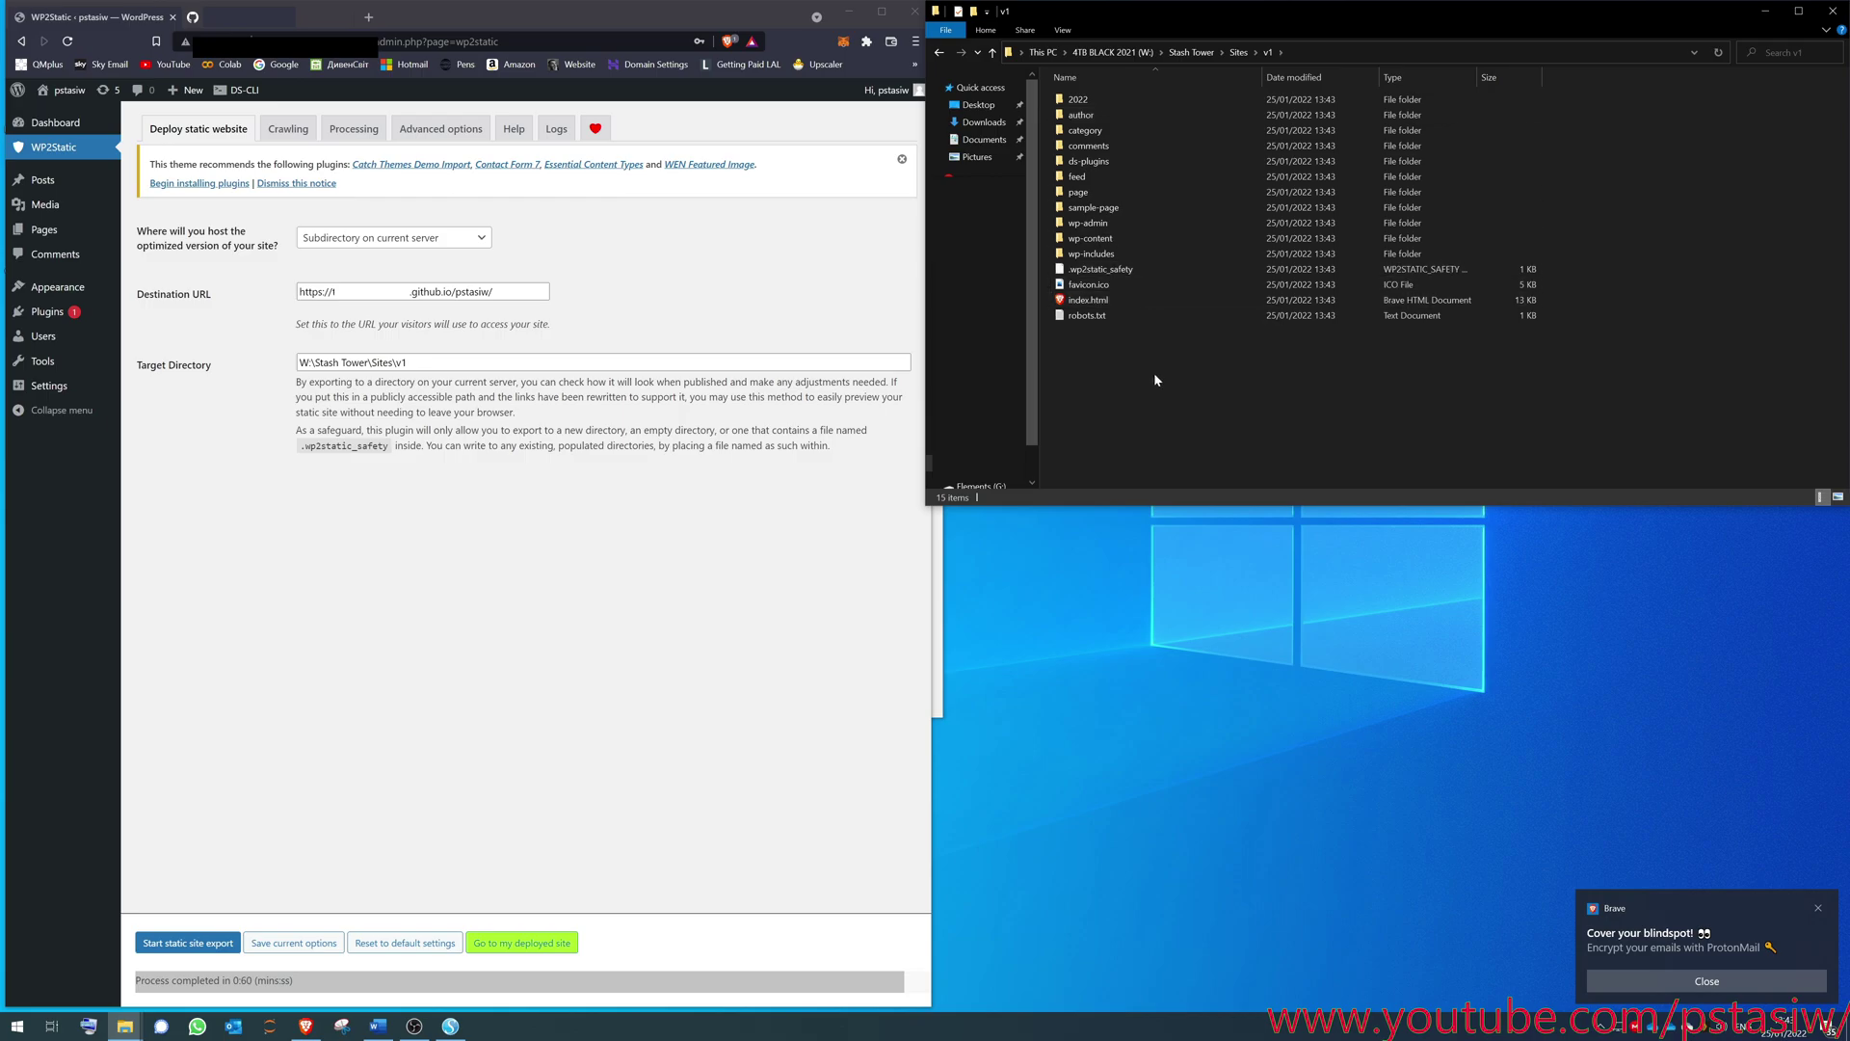
left_click_drag(1154, 374, 1075, 92)
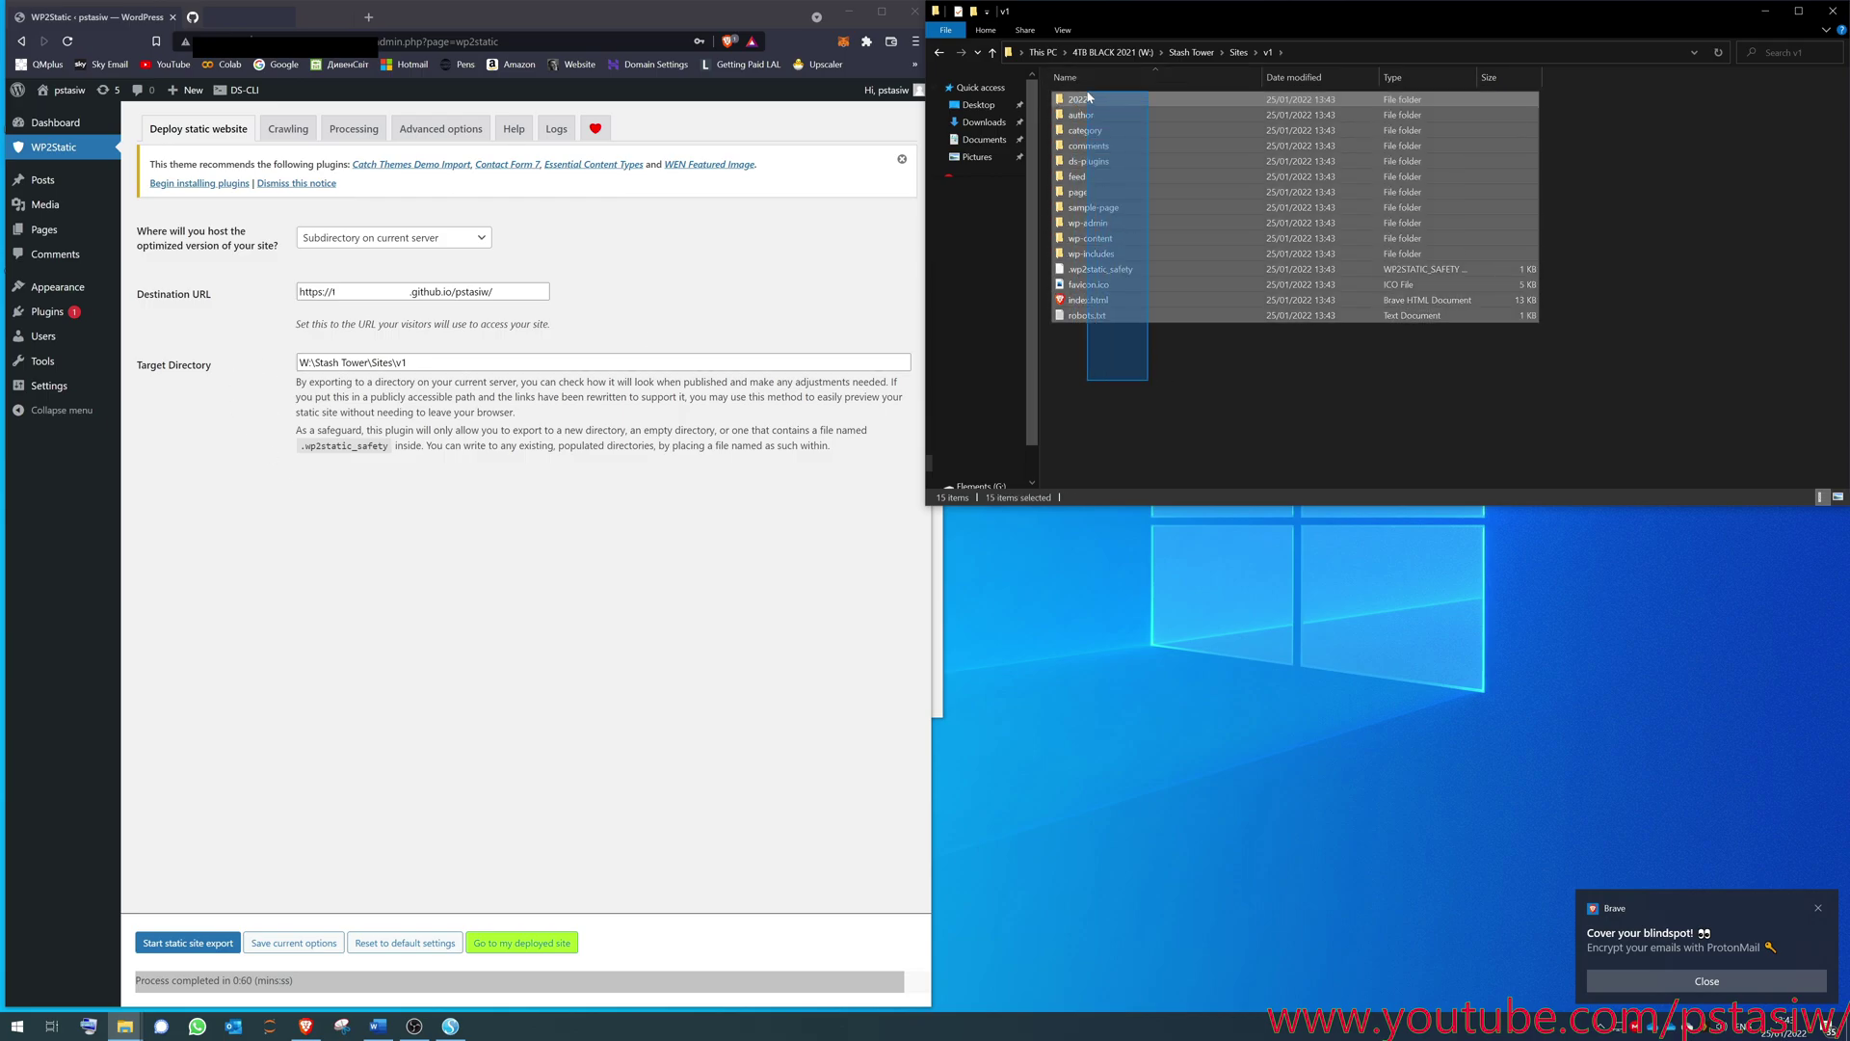
left_click(1121, 372)
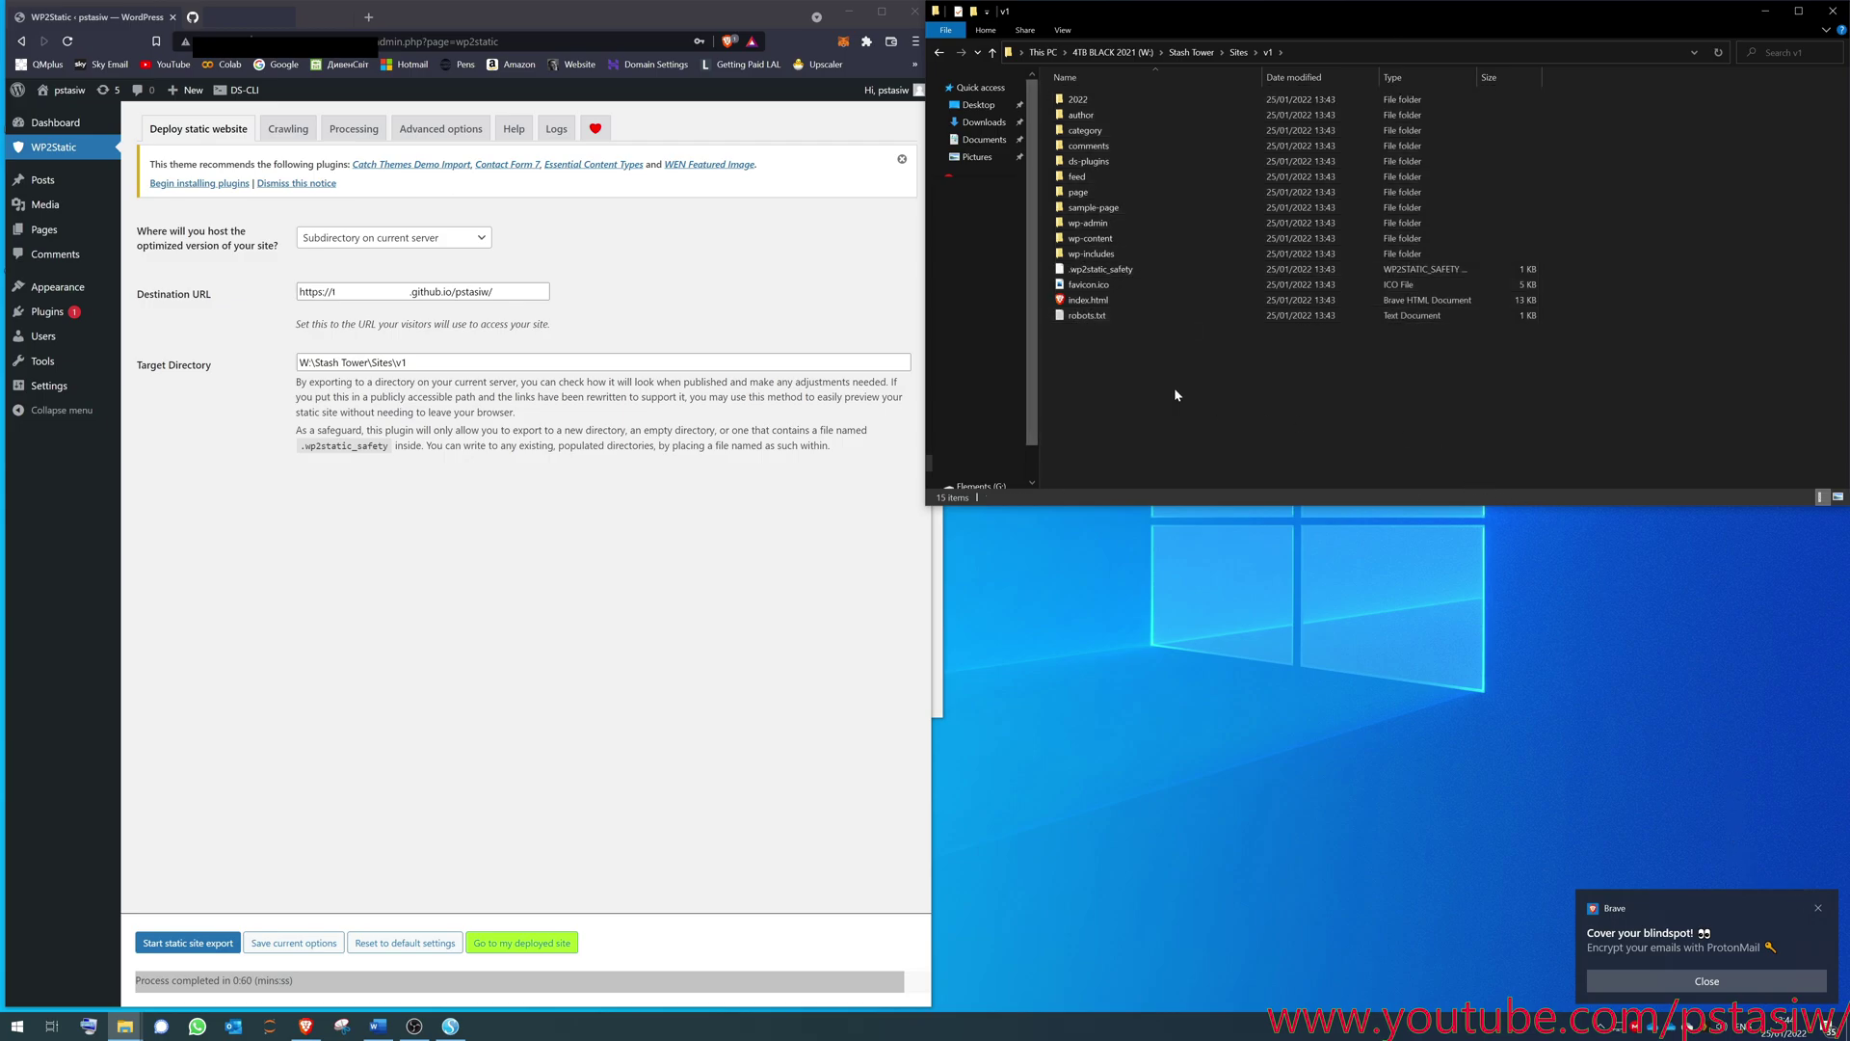
left_click_drag(1177, 395, 1118, 97)
left_click(1181, 426)
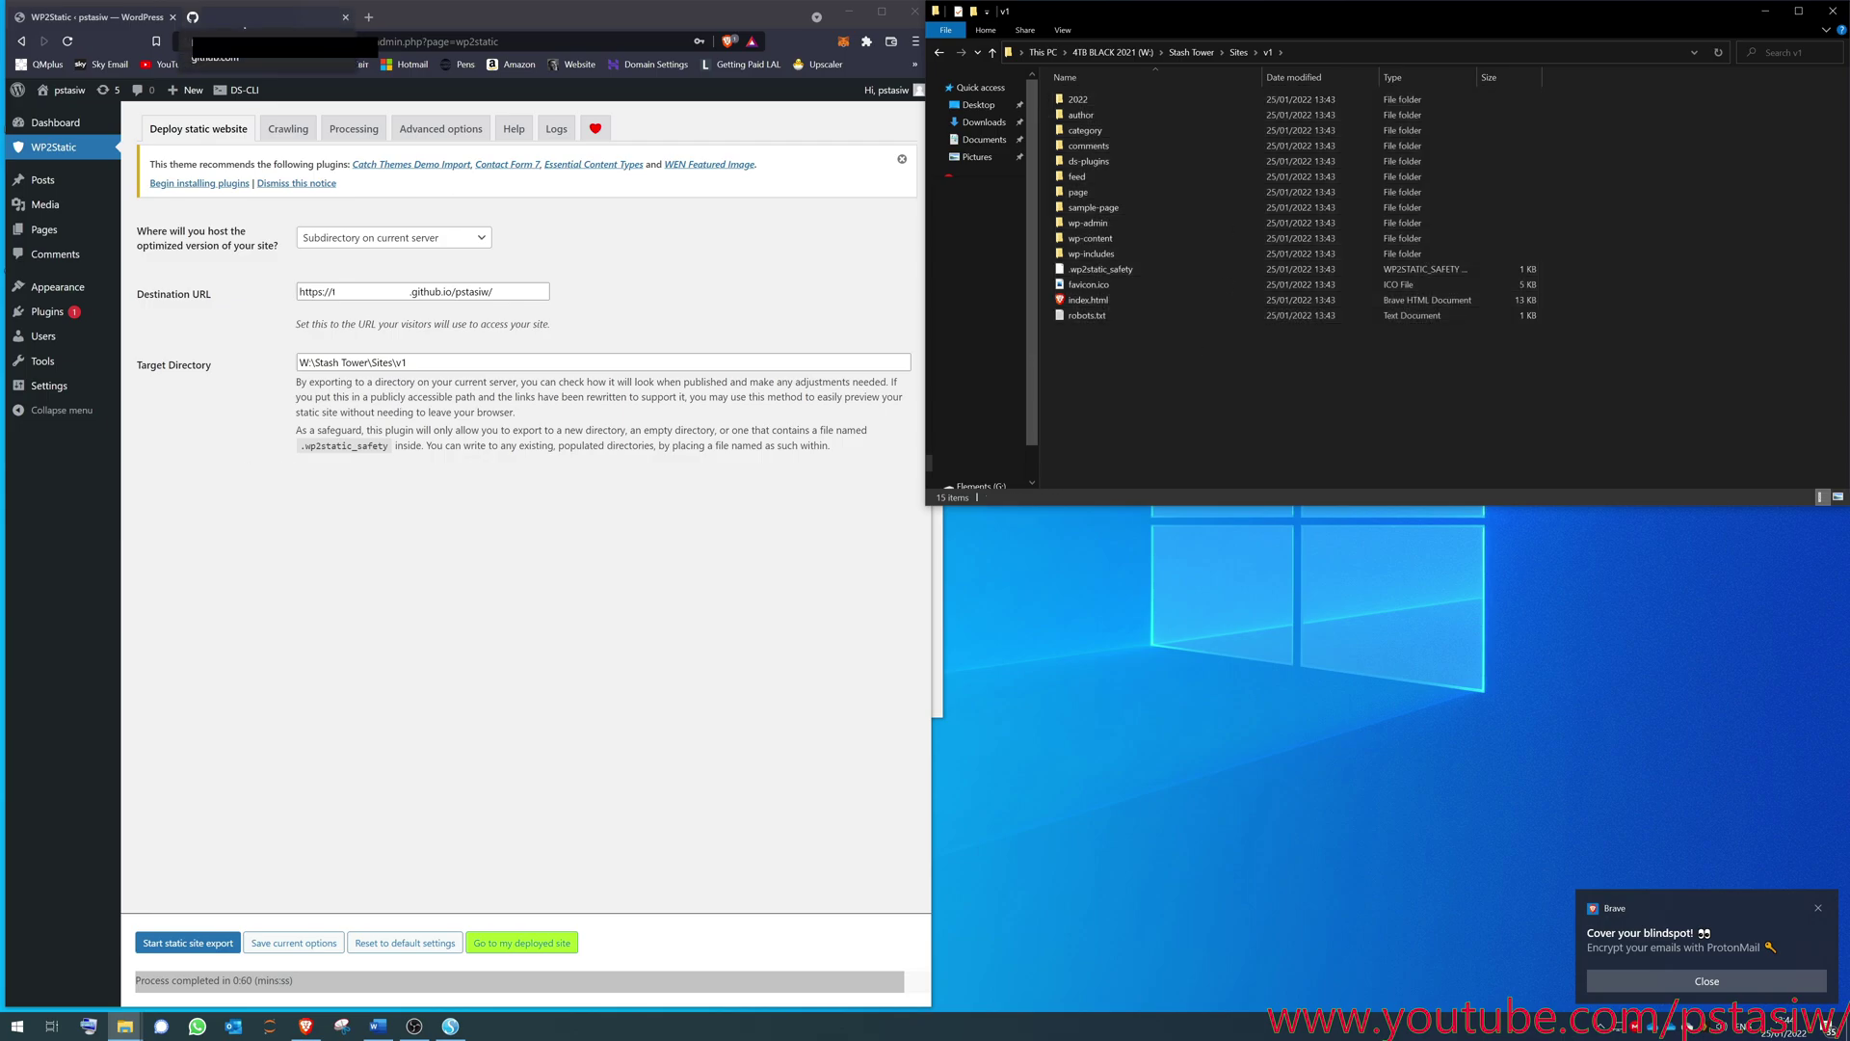
left_click(261, 17)
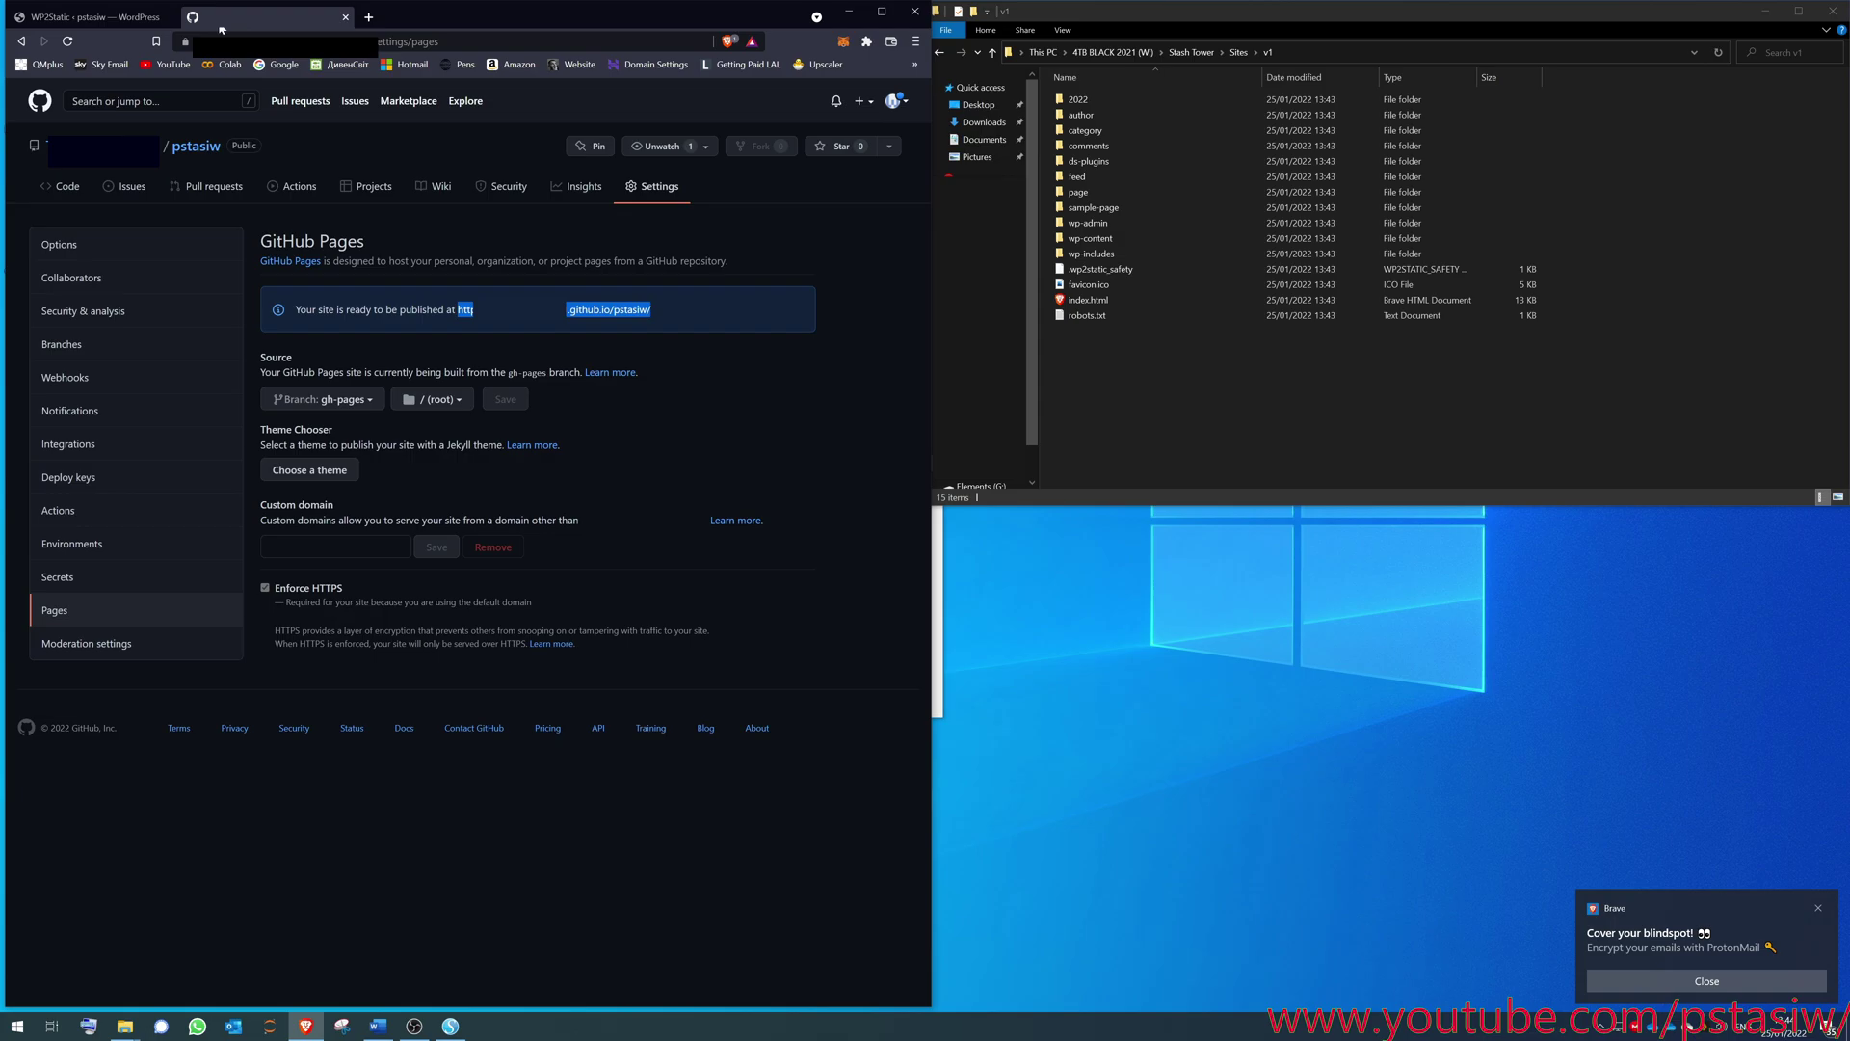
- Search 'github desktop' in a new tab, view desktop.github.com, then close it
key("ctrl+t")
type("github")
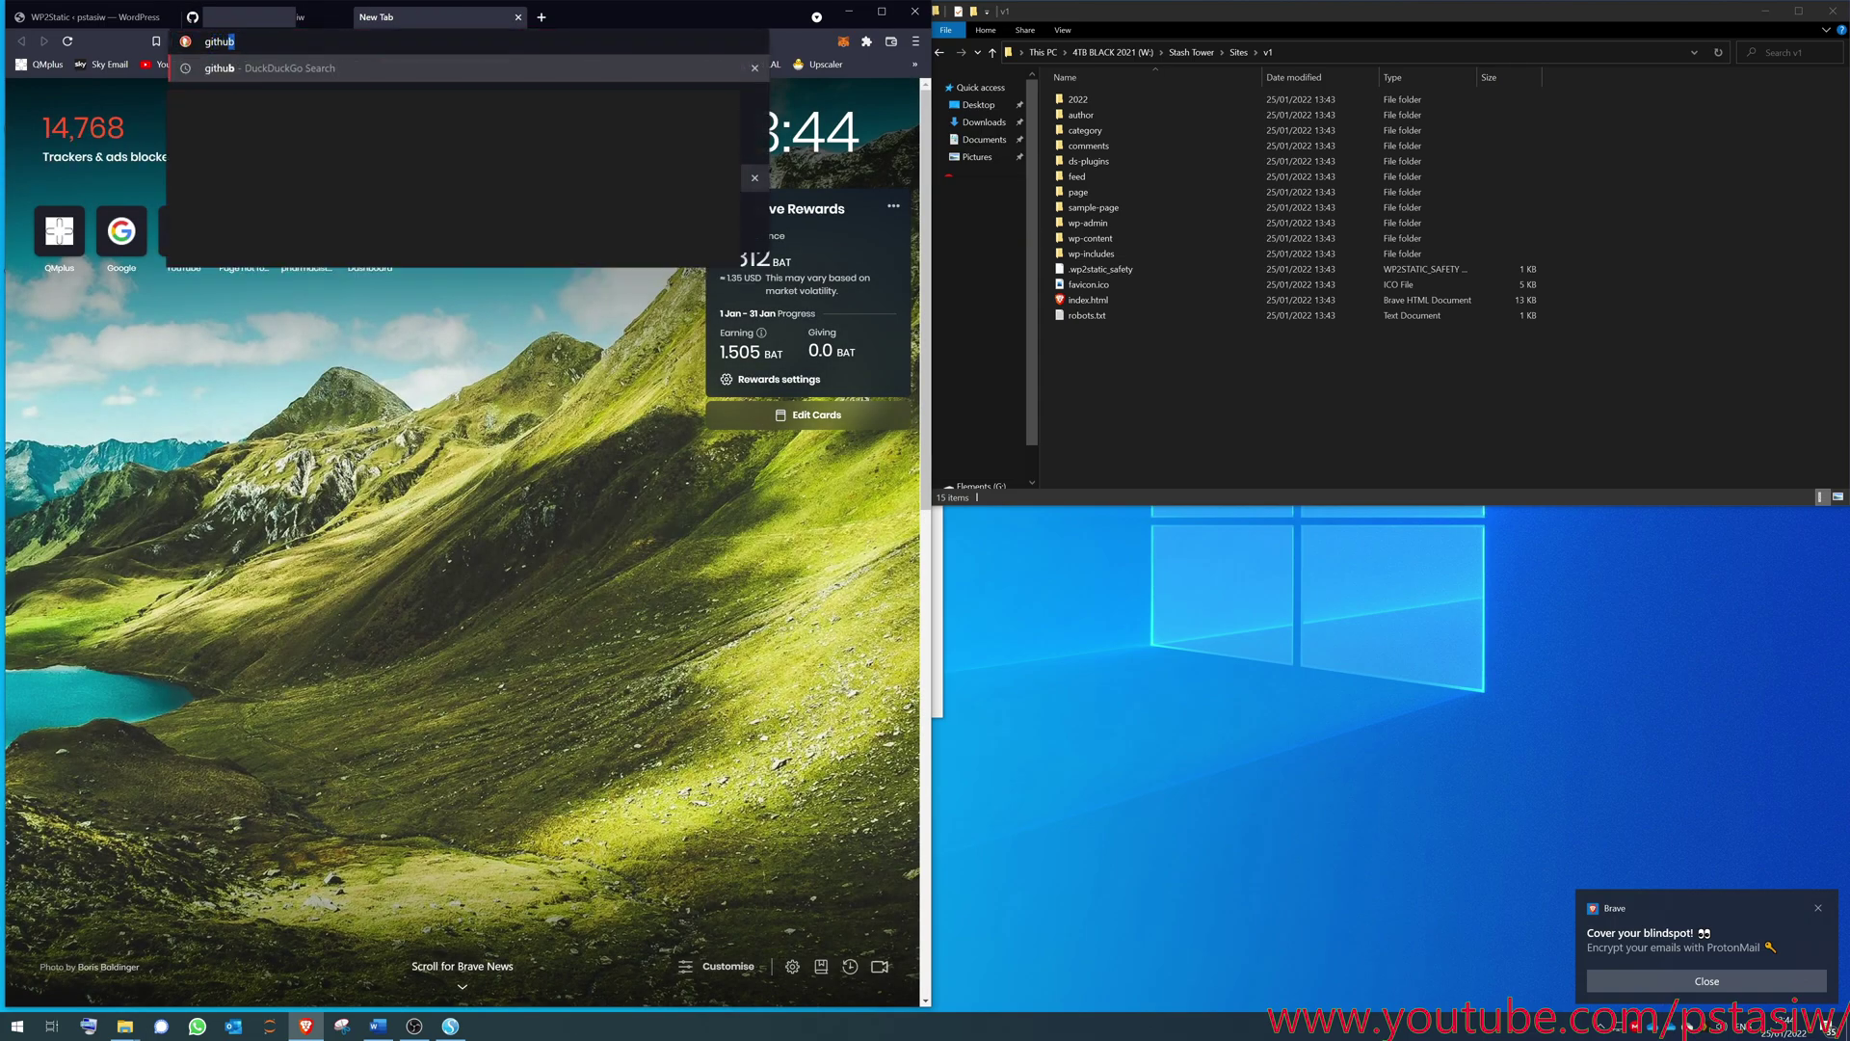
type(" desktop")
key("Return")
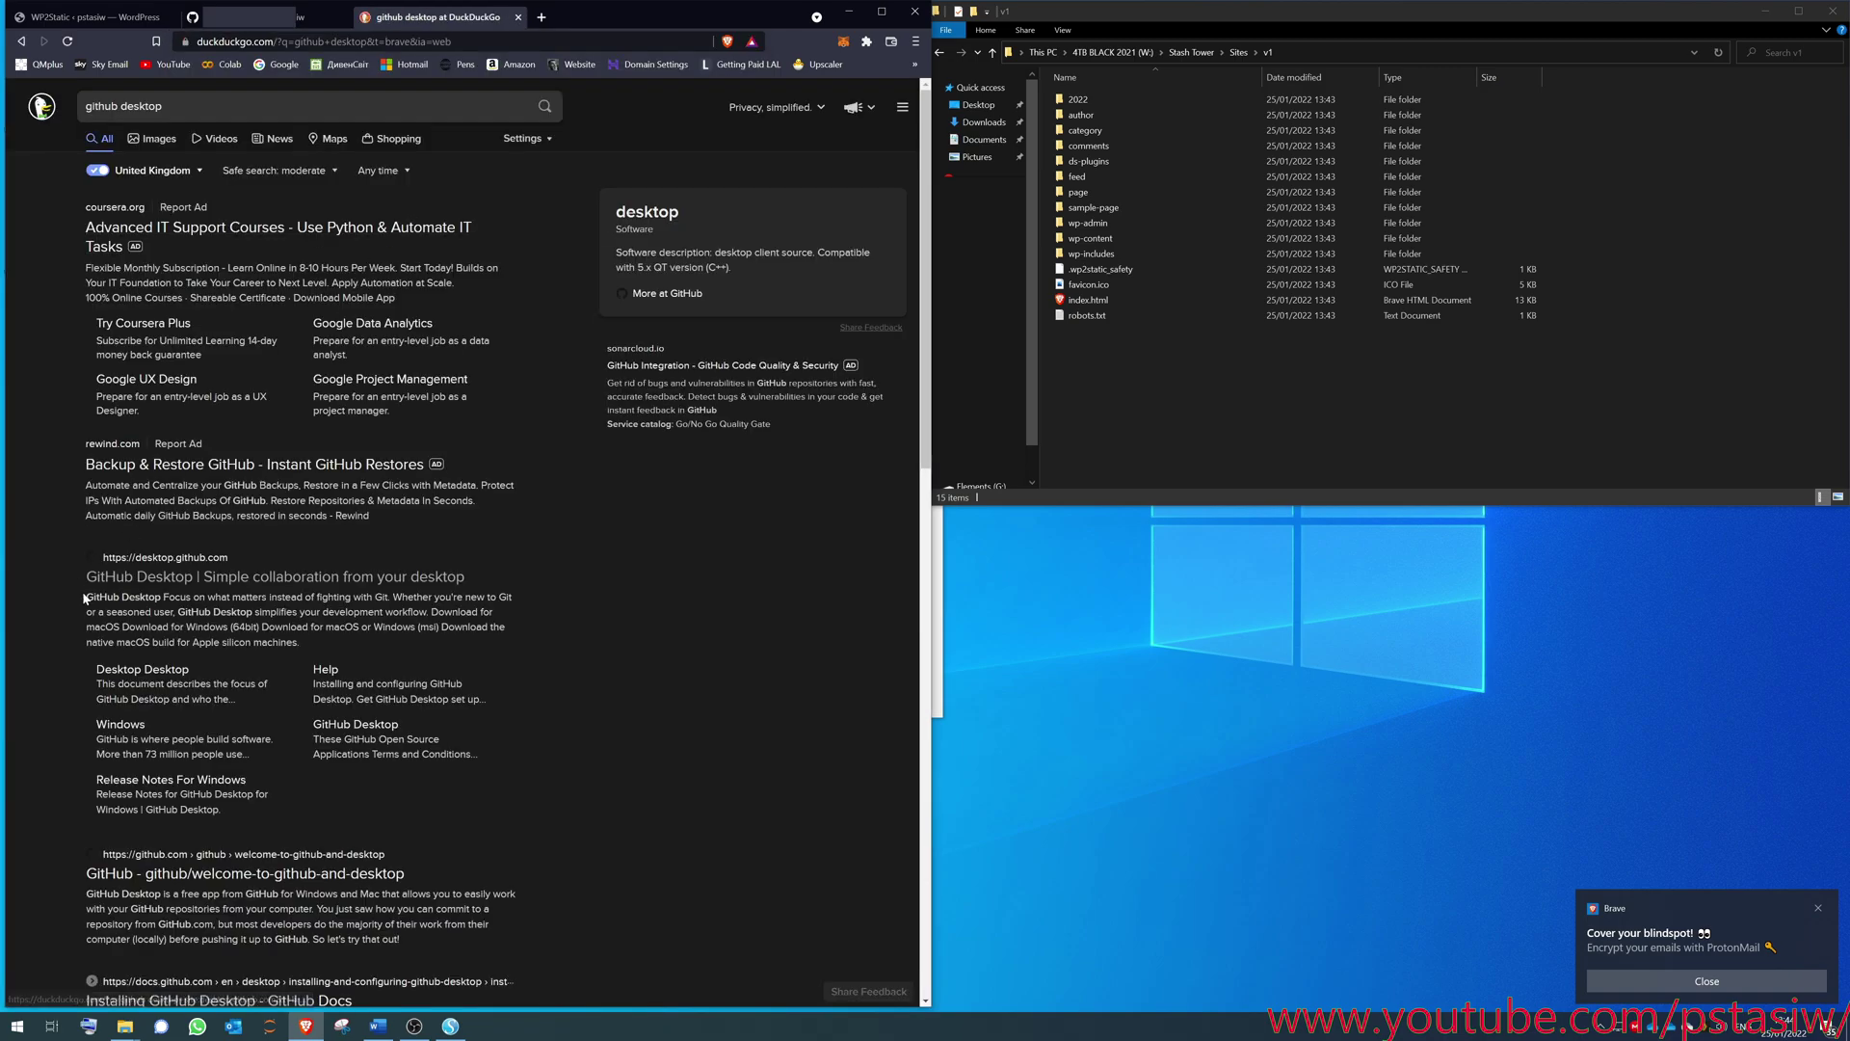
left_click(213, 583)
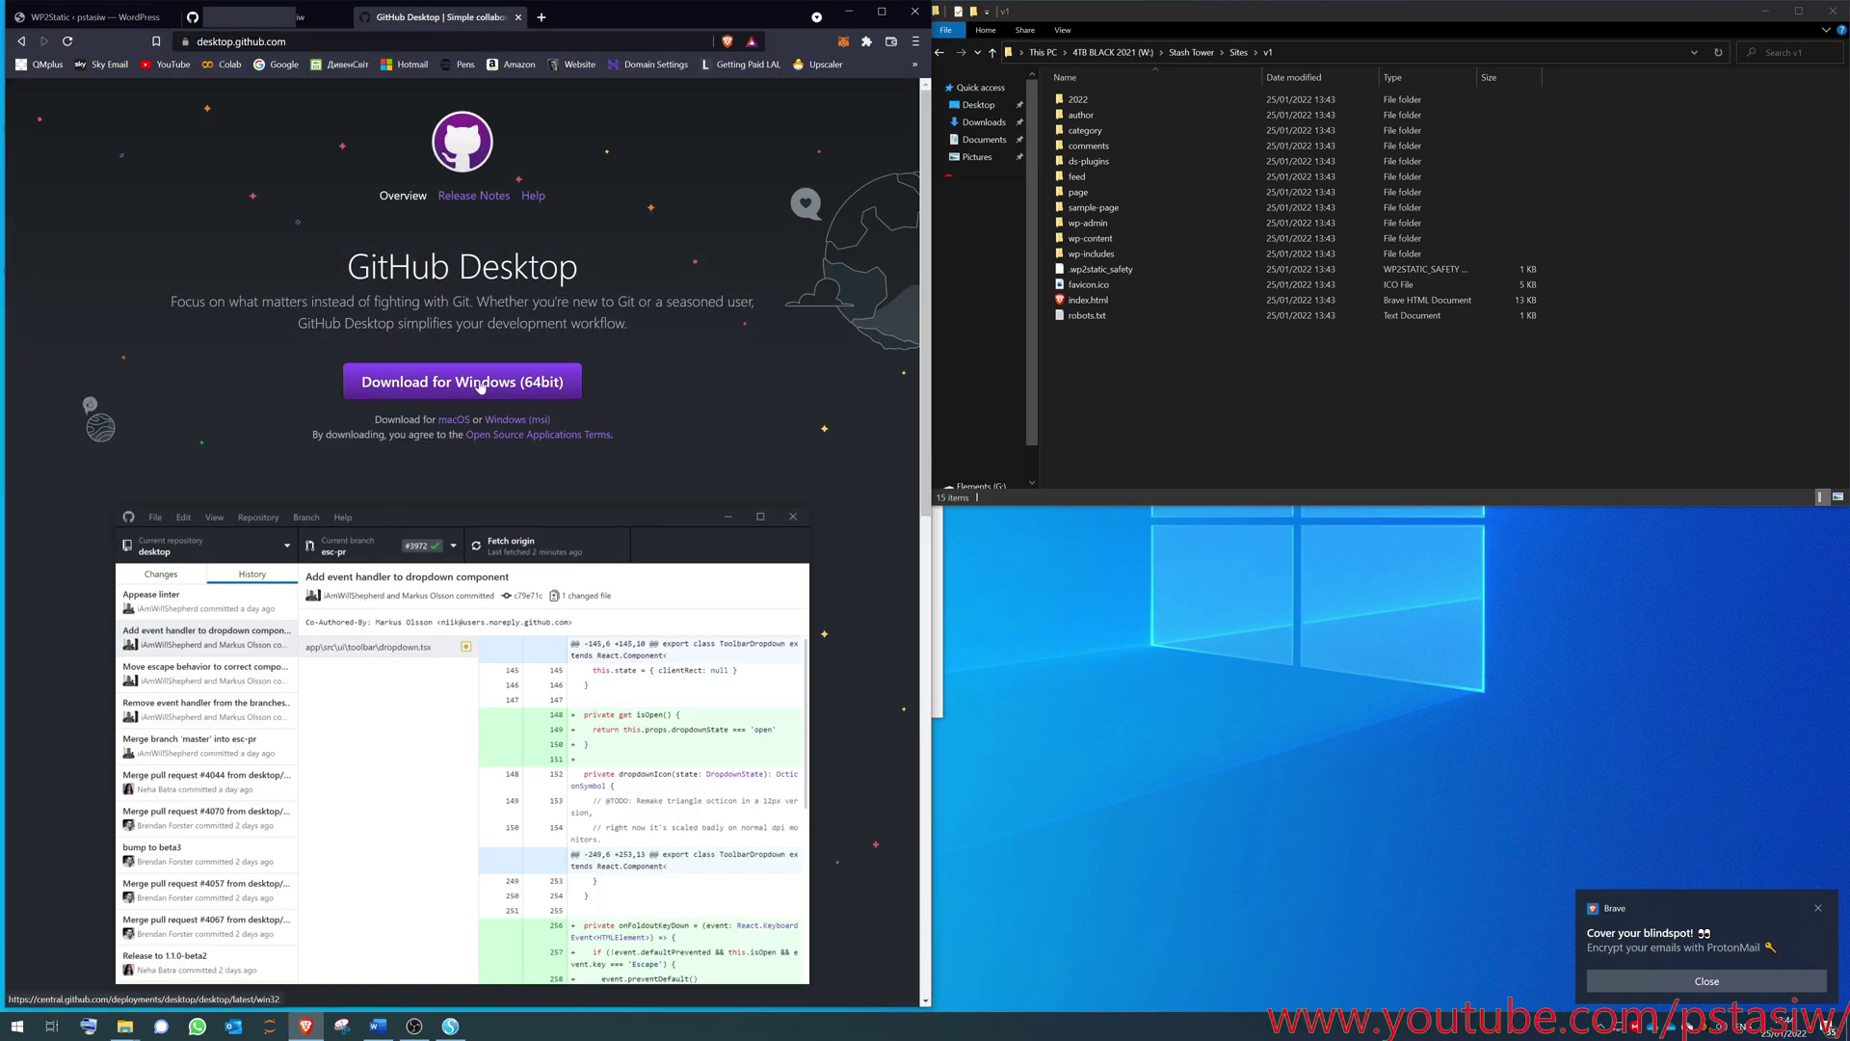
left_click(520, 19)
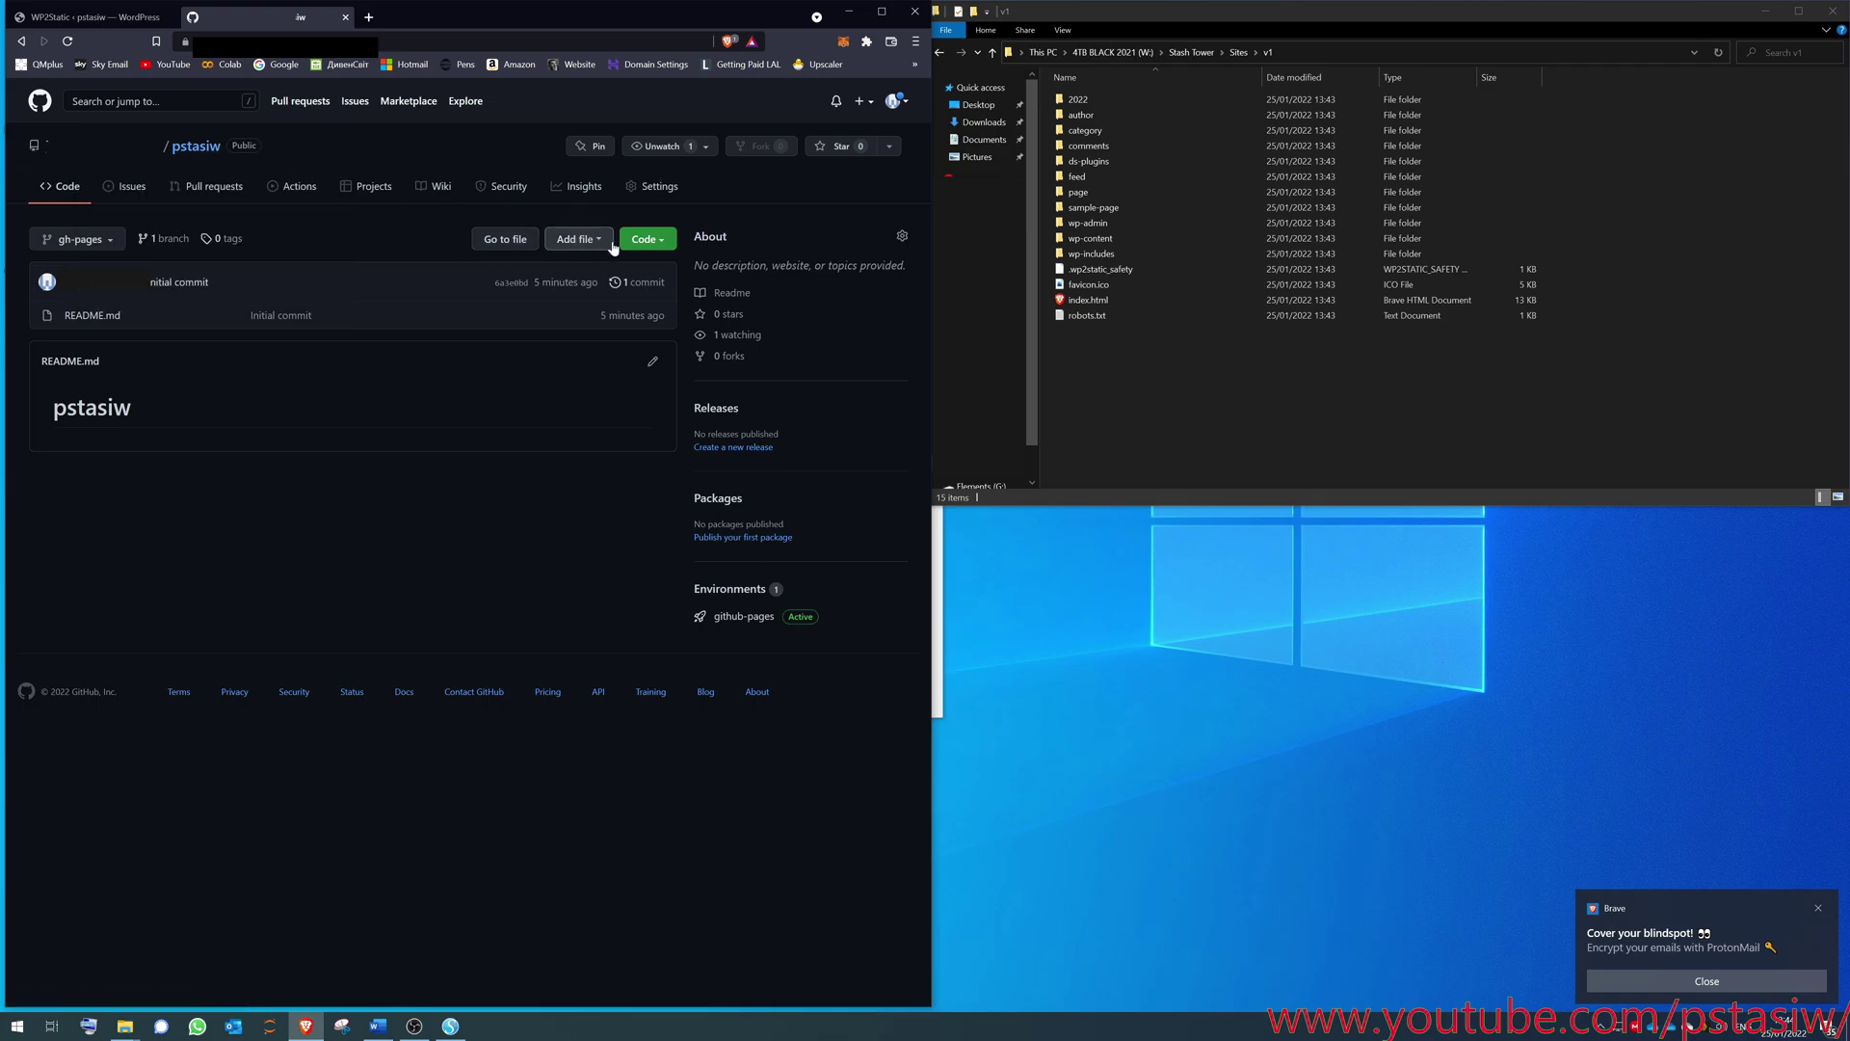
- Send the repository to GitHub Desktop via Code > Open with GitHub Desktop
left_click(574, 241)
left_click(653, 241)
left_click(657, 241)
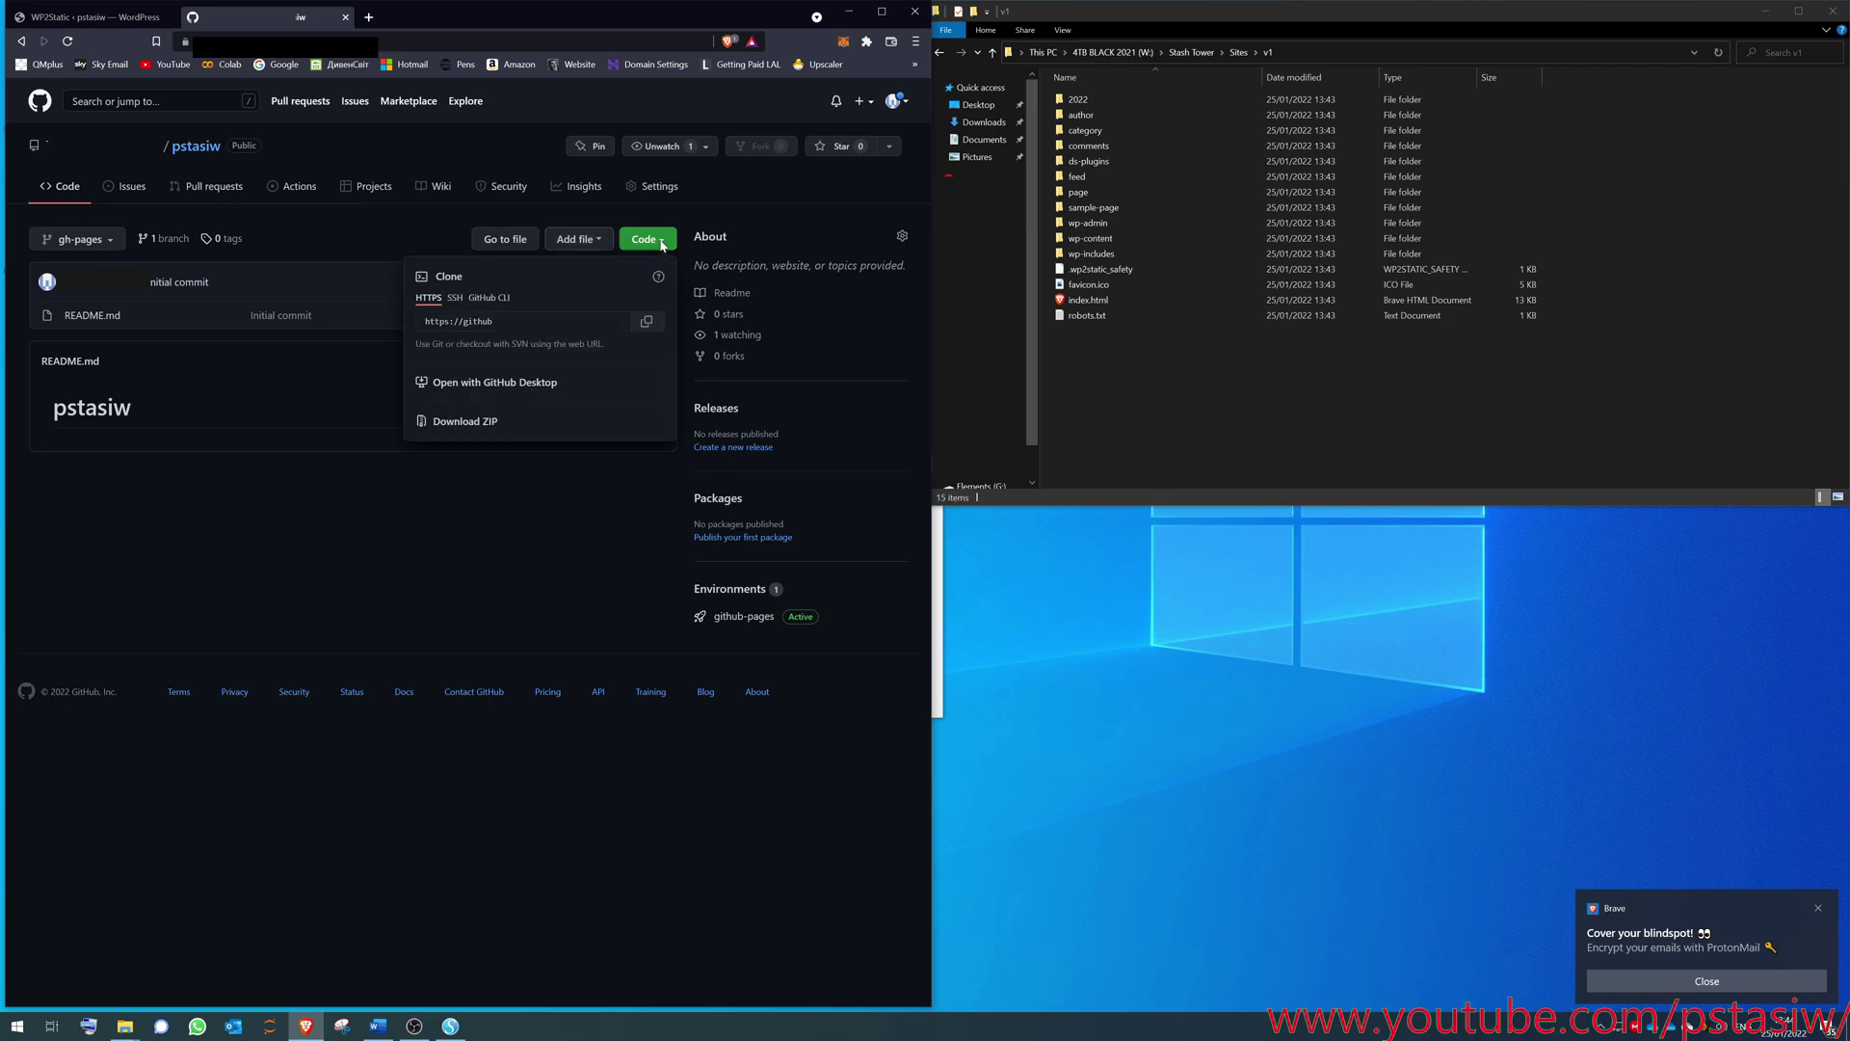
left_click(514, 384)
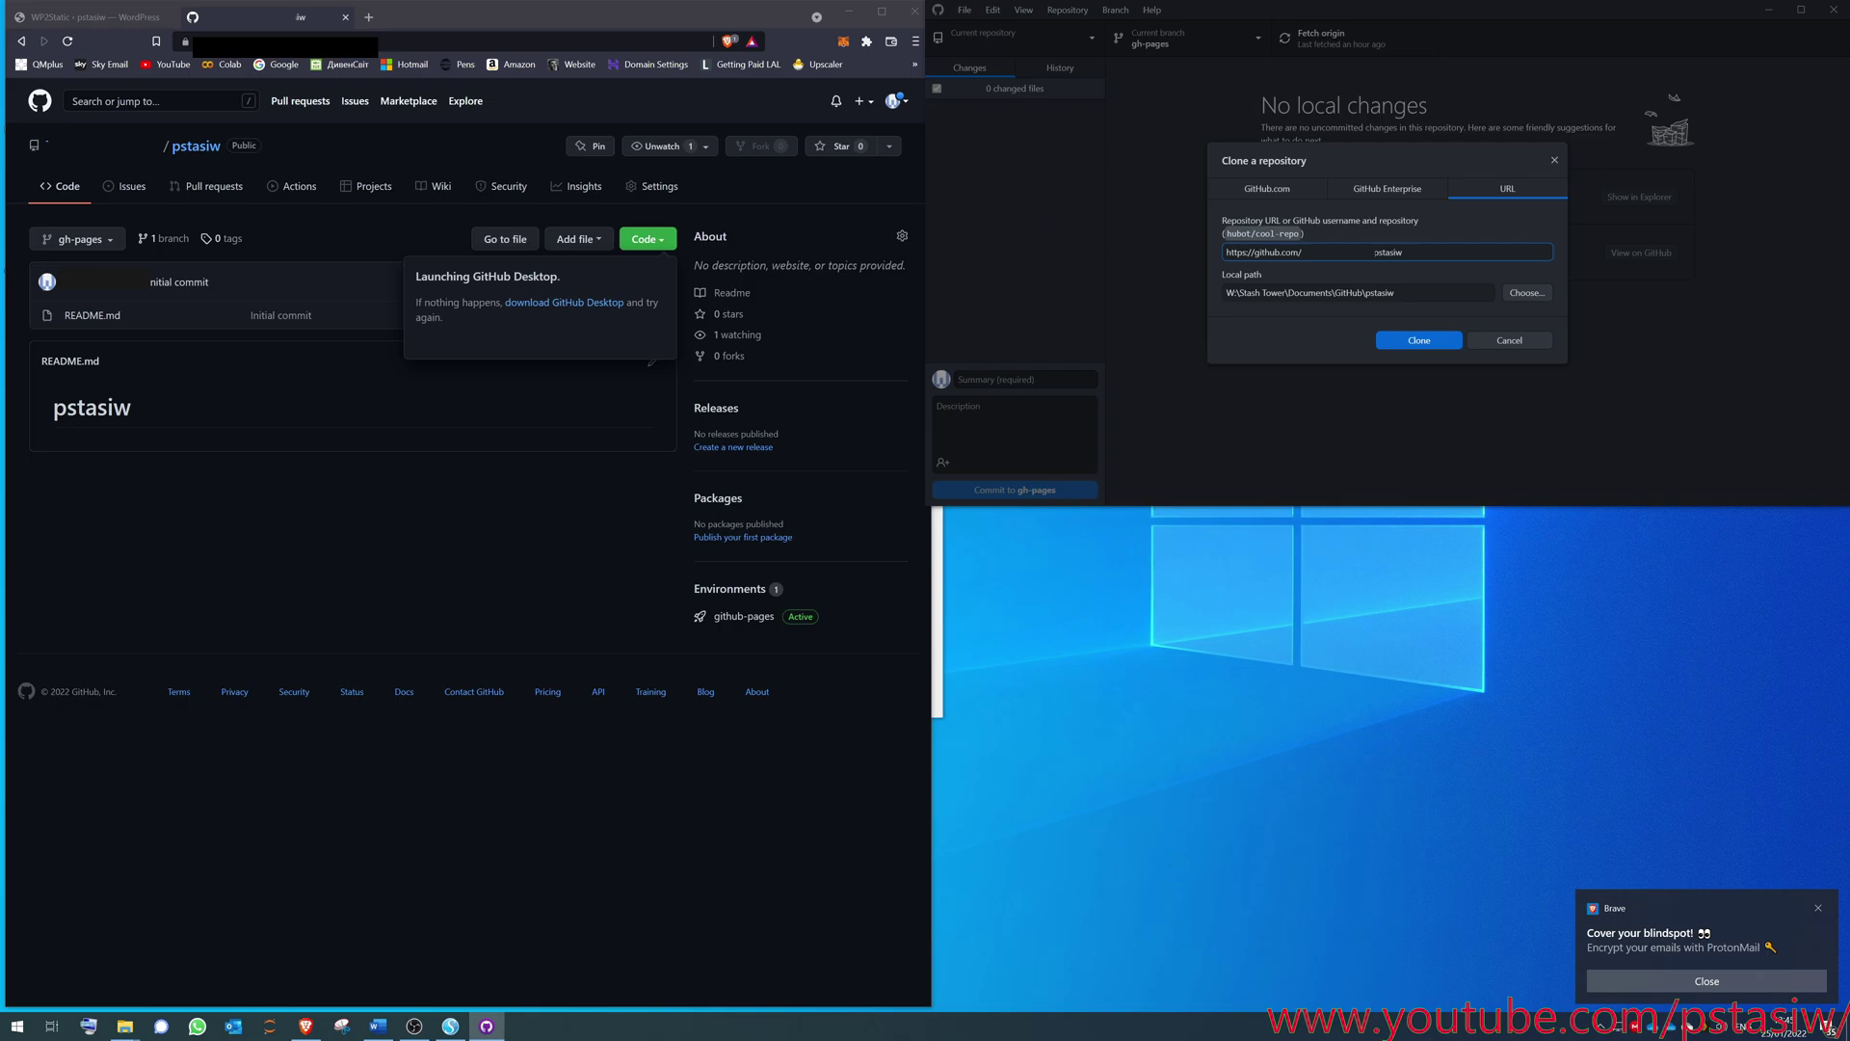
- Clone pstasiw into Documents\GitHub\pstasiw, keeping the suggested URL and local path
left_click_drag(1405, 252, 1184, 263)
left_click(1331, 292)
mouse_move(1249, 292)
left_mouse_down()
mouse_move(1397, 292)
mouse_move(1234, 292)
left_mouse_up()
double_click(1309, 292)
double_click(1348, 292)
left_click(1388, 292)
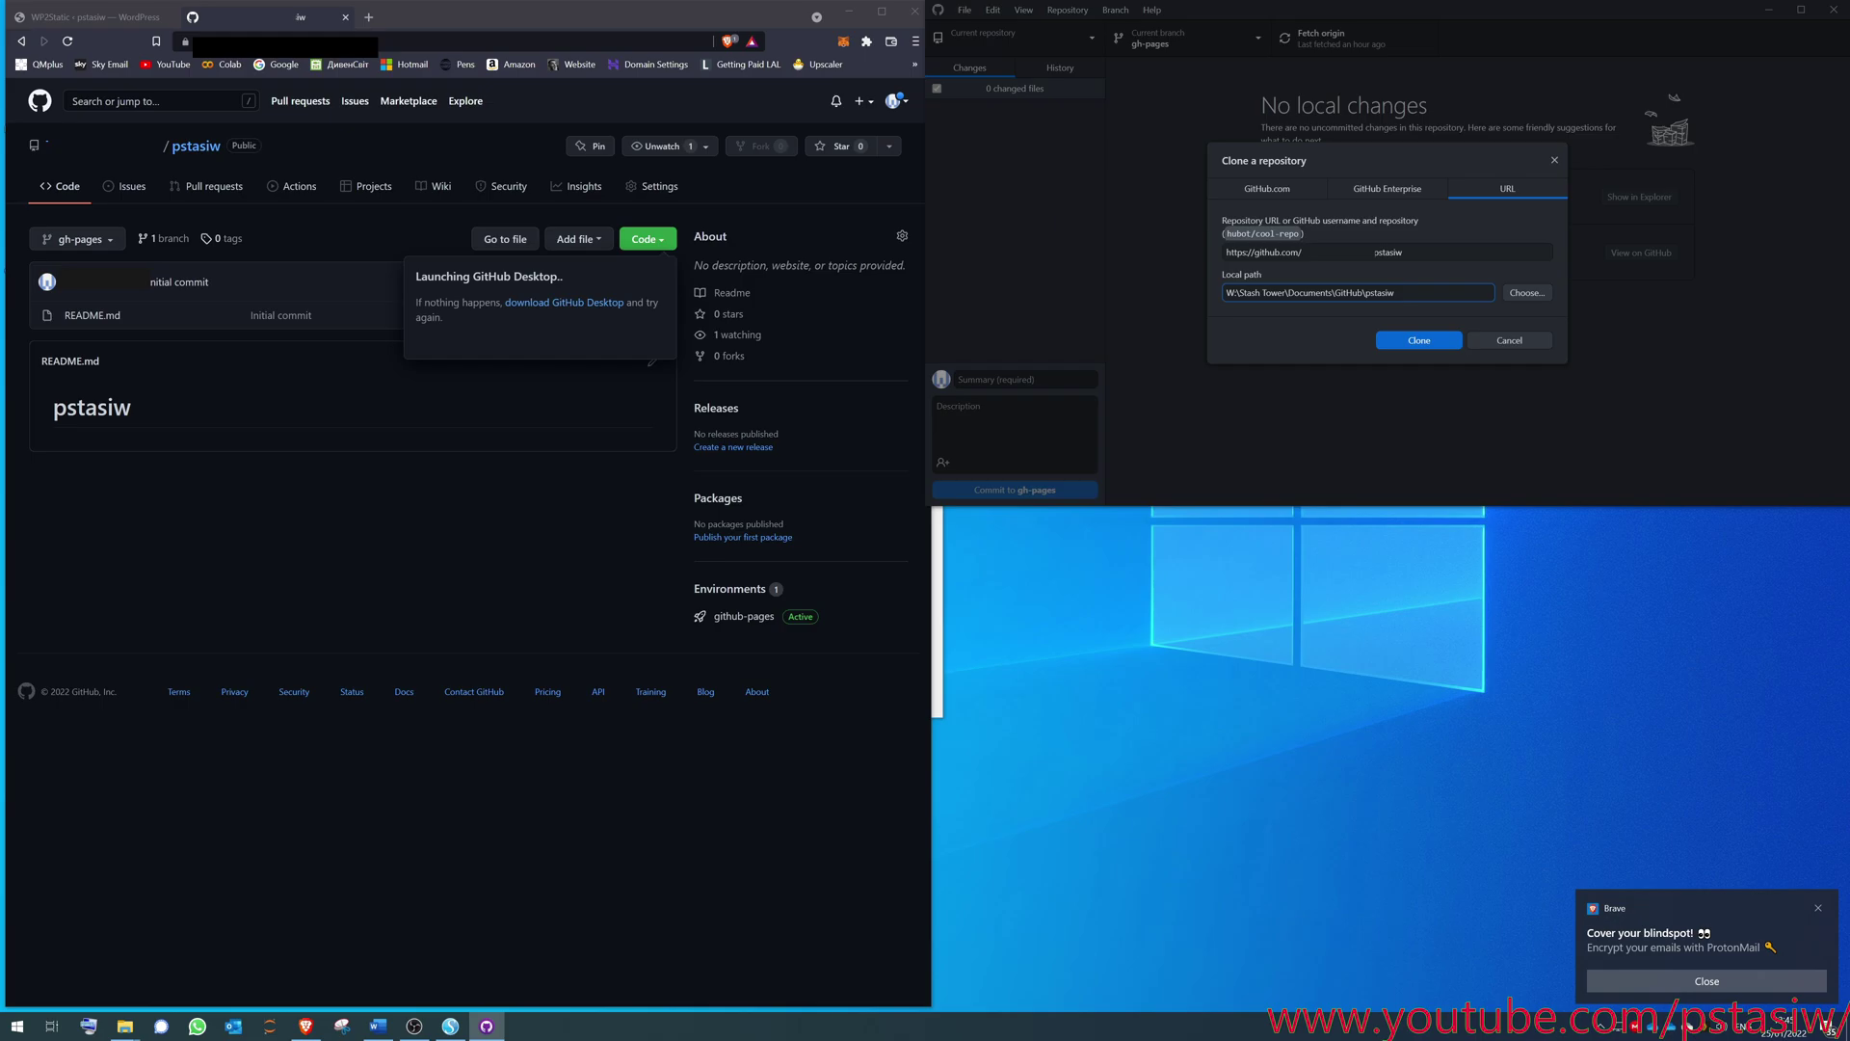
double_click(1388, 292)
key("End")
left_click(1420, 340)
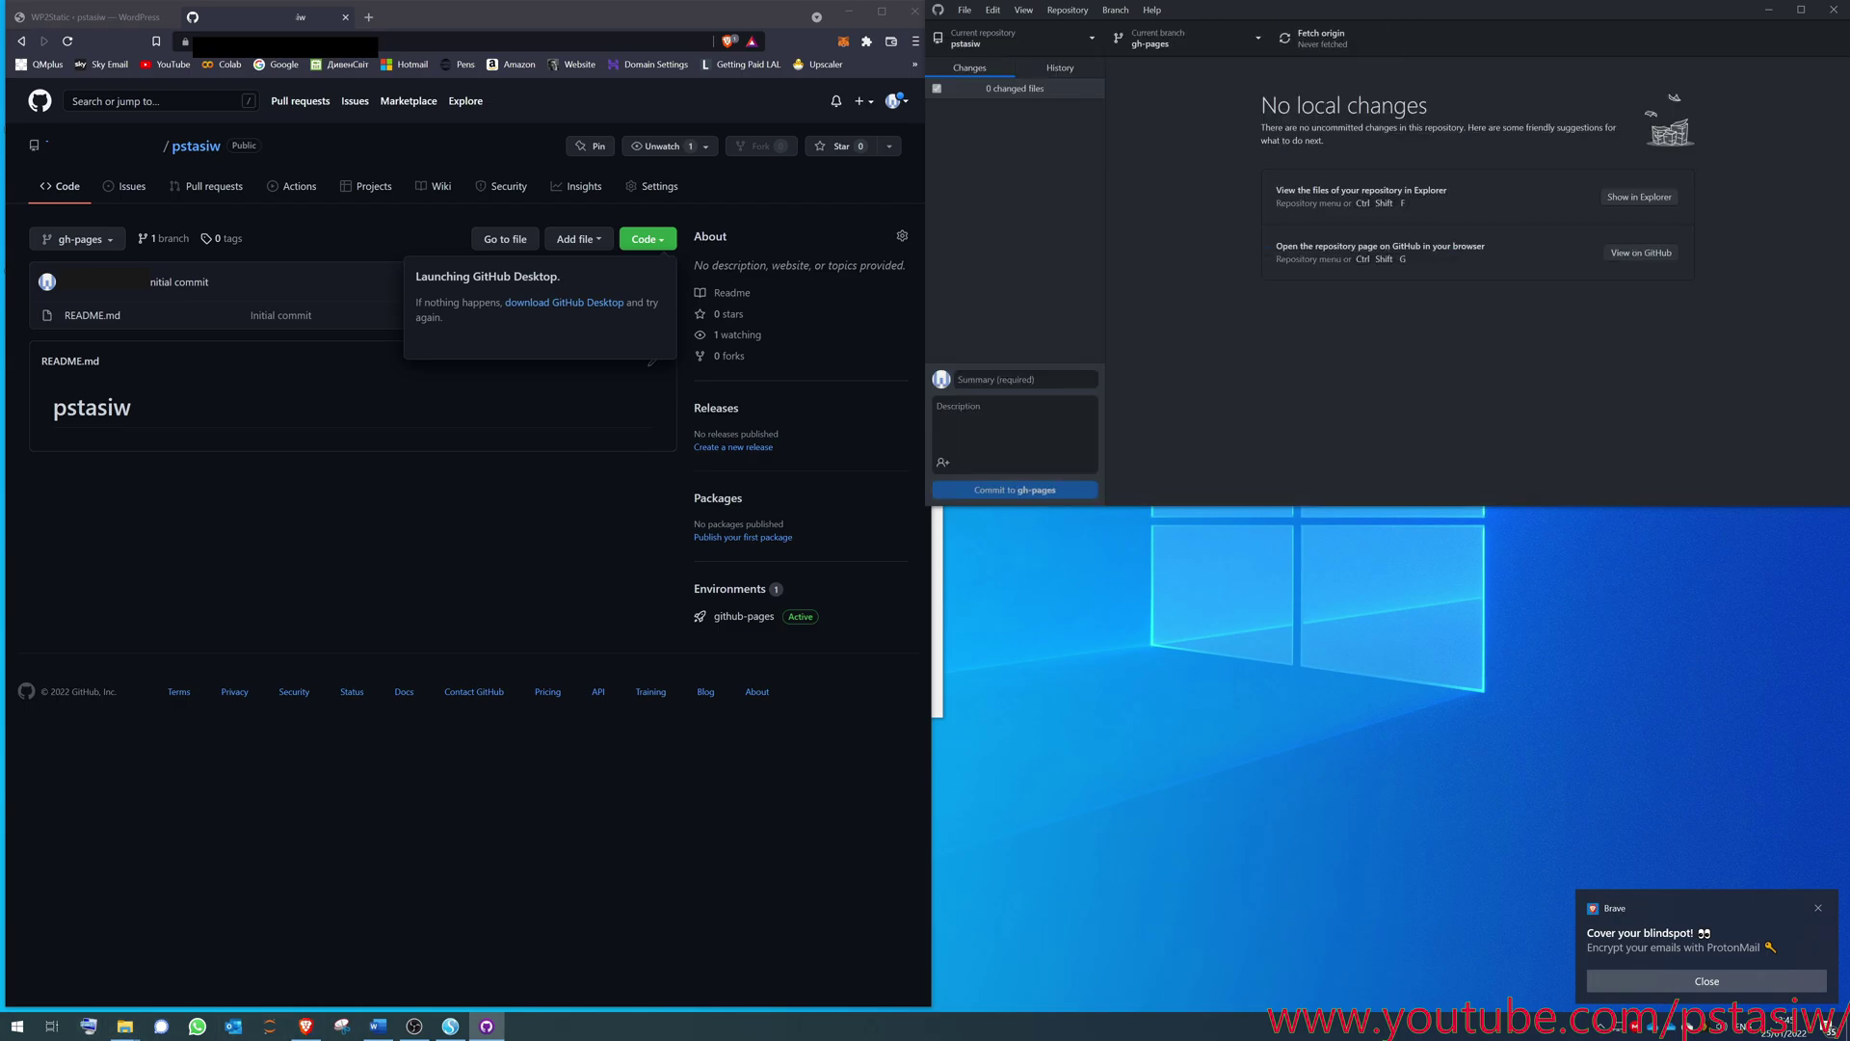
- Show the cloned pstasiw folder in Explorer, fetch origin, and bring the v1 folder forward
key("ctrl+shift+f")
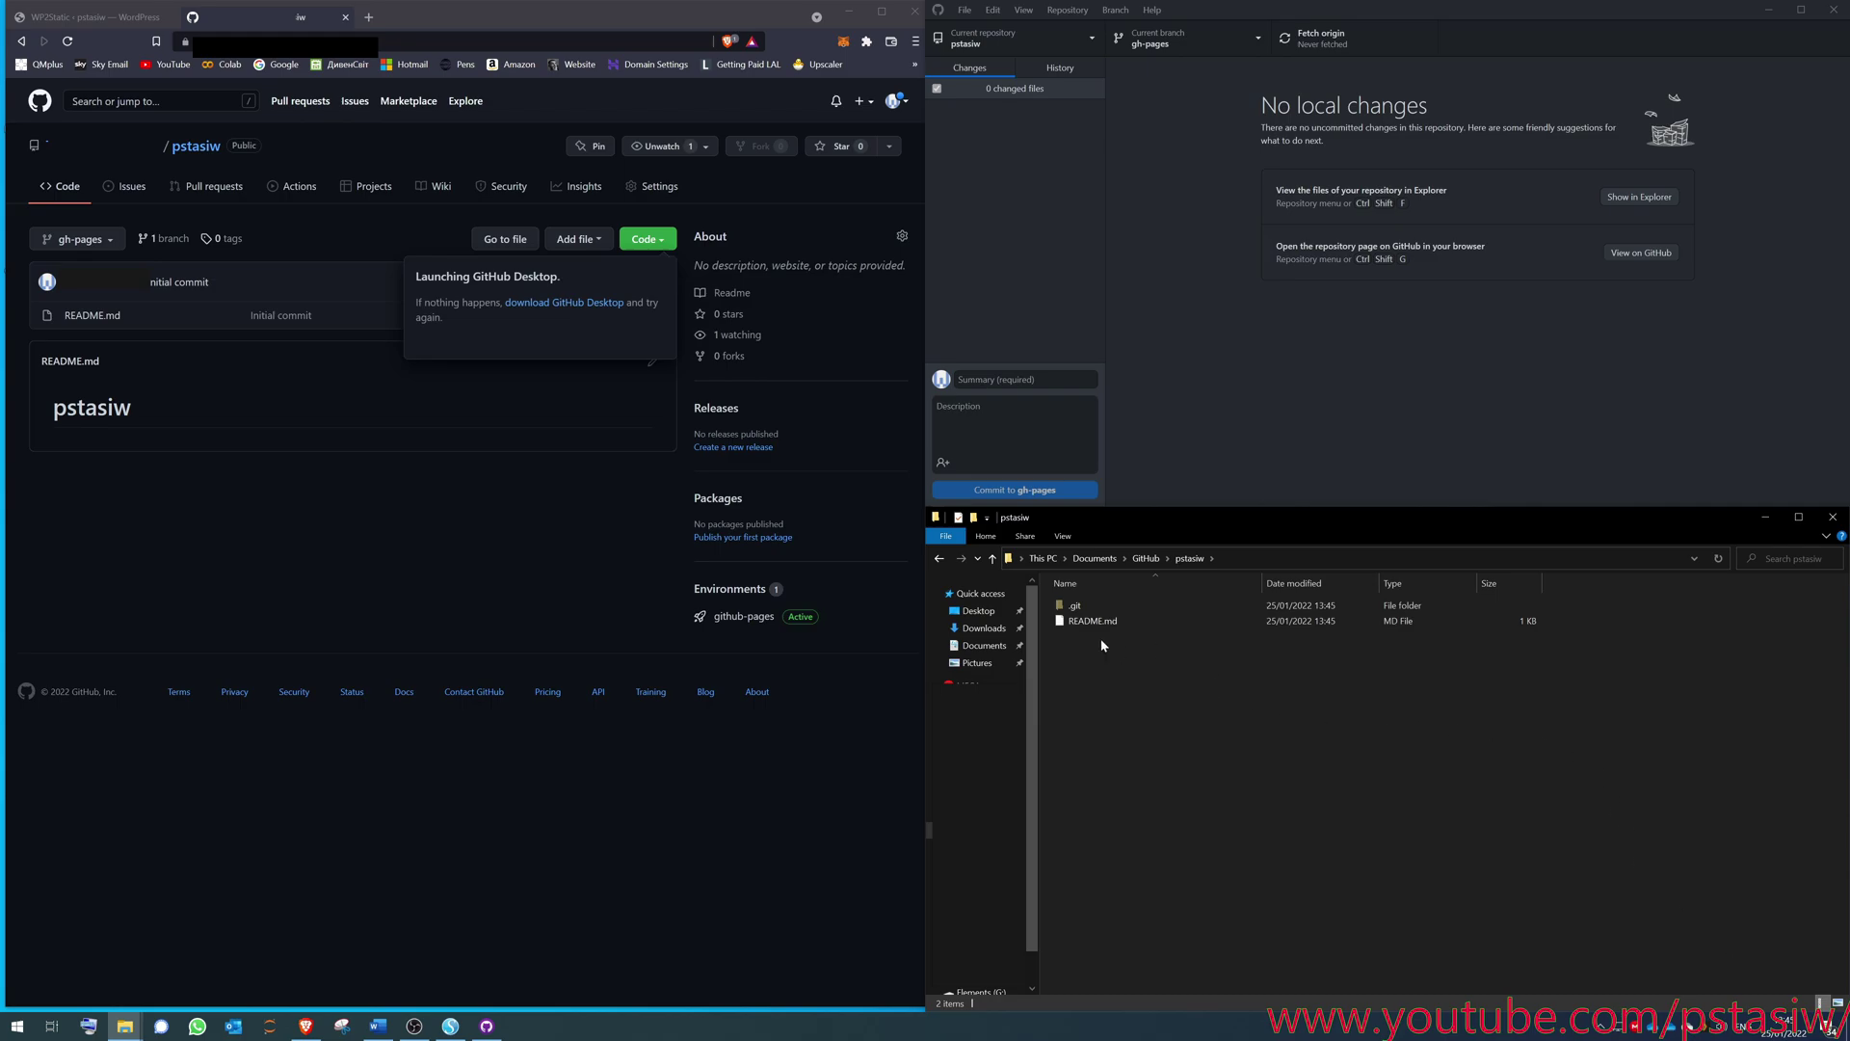
left_click(1319, 43)
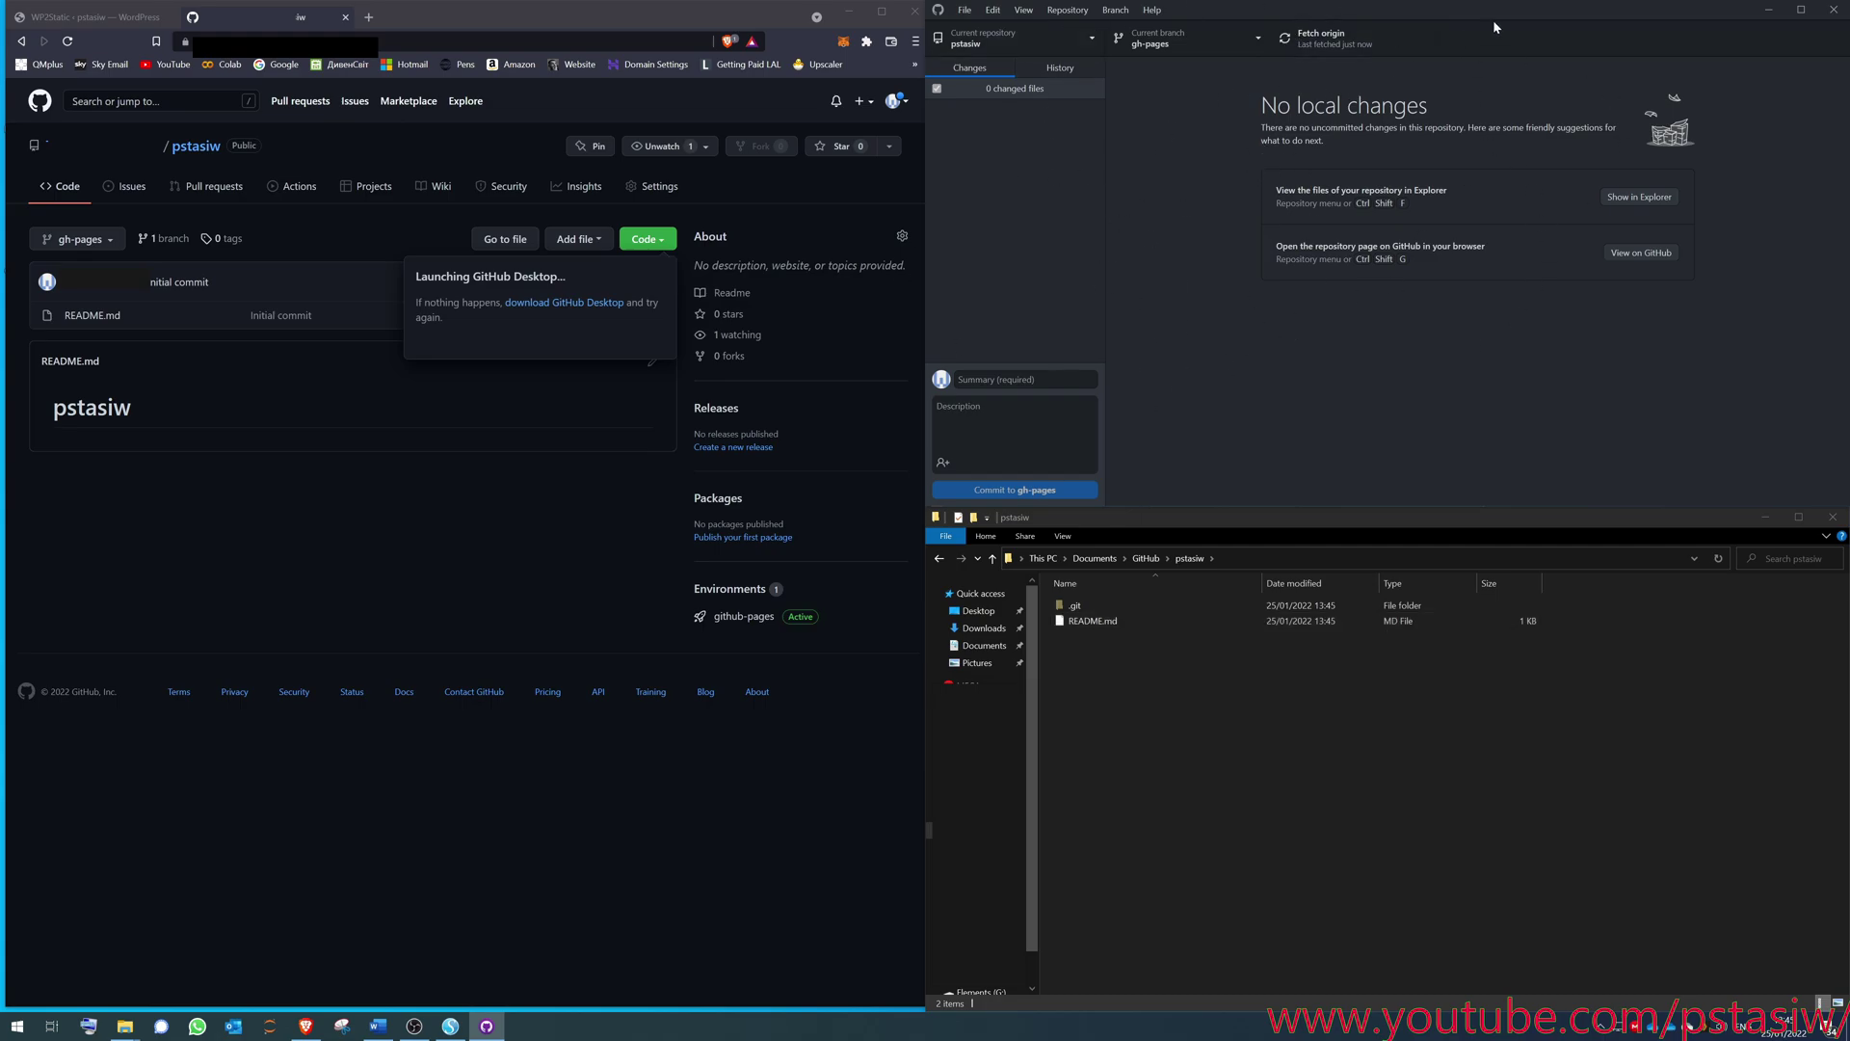
left_click_drag(1672, 20, 809, 14)
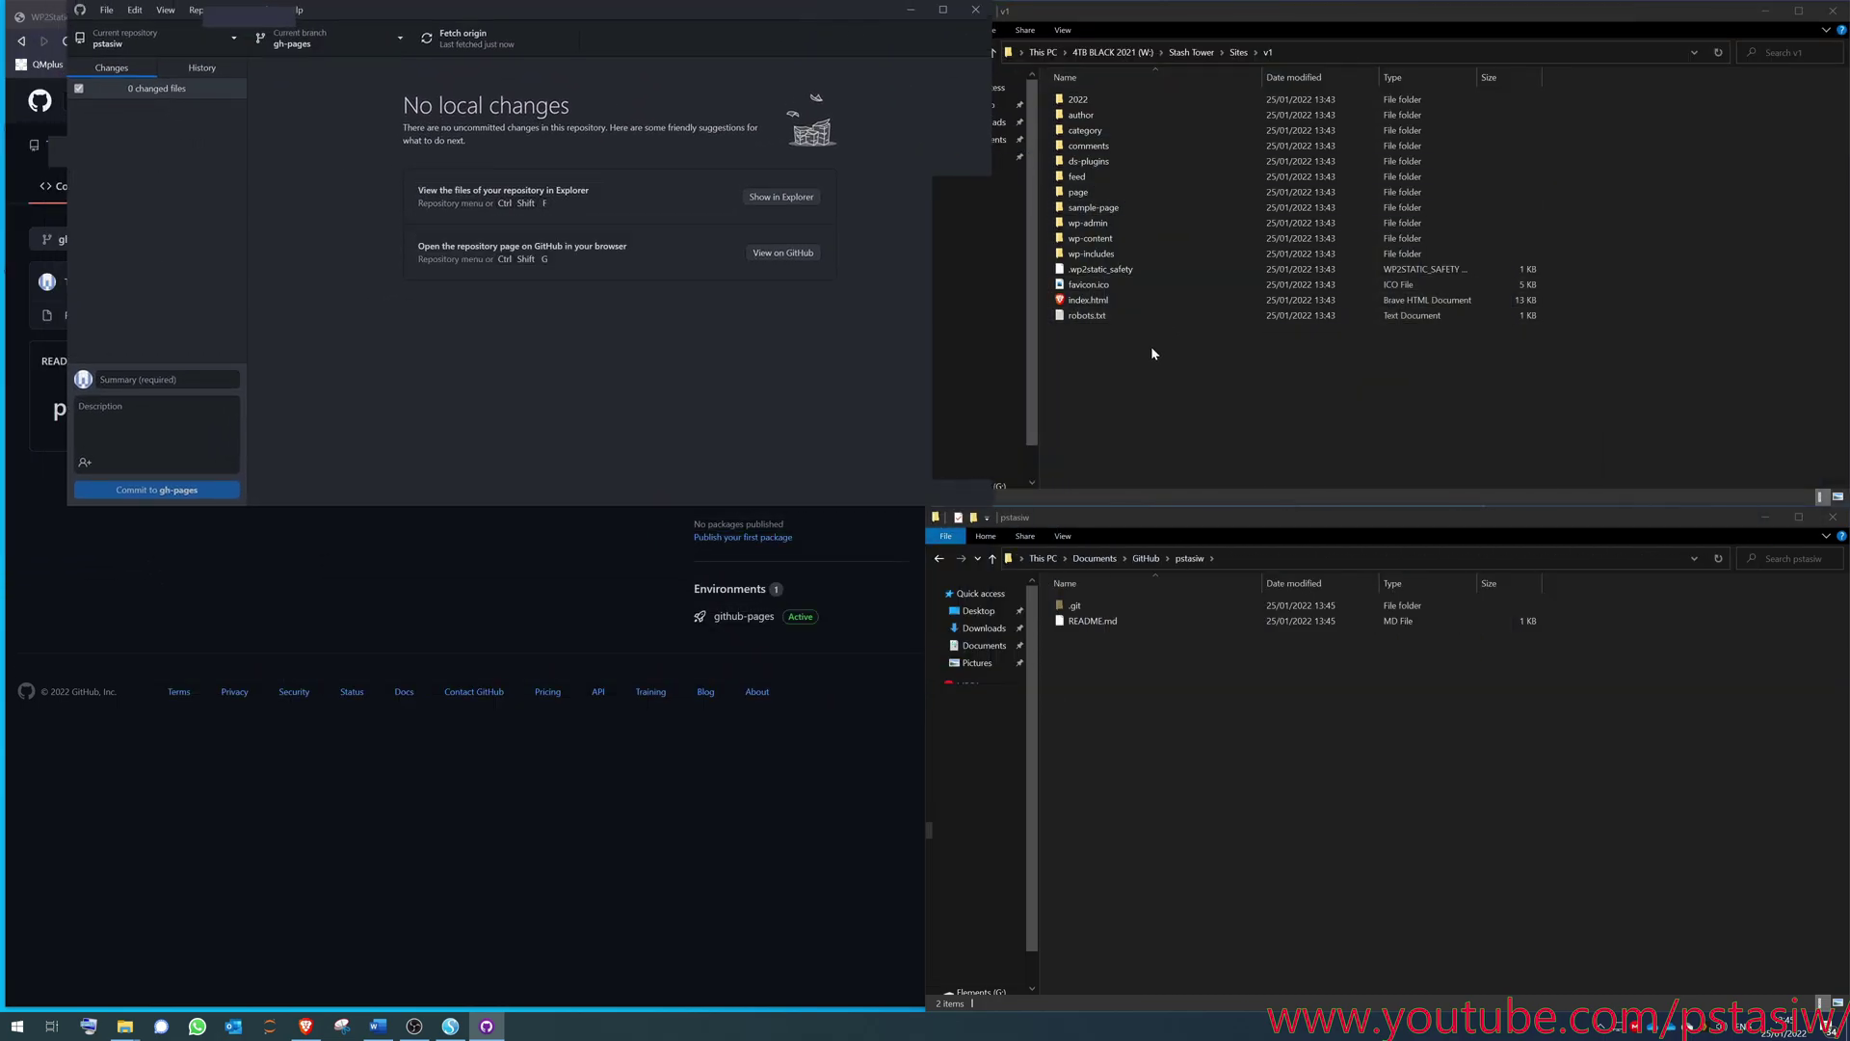
left_click(1156, 66)
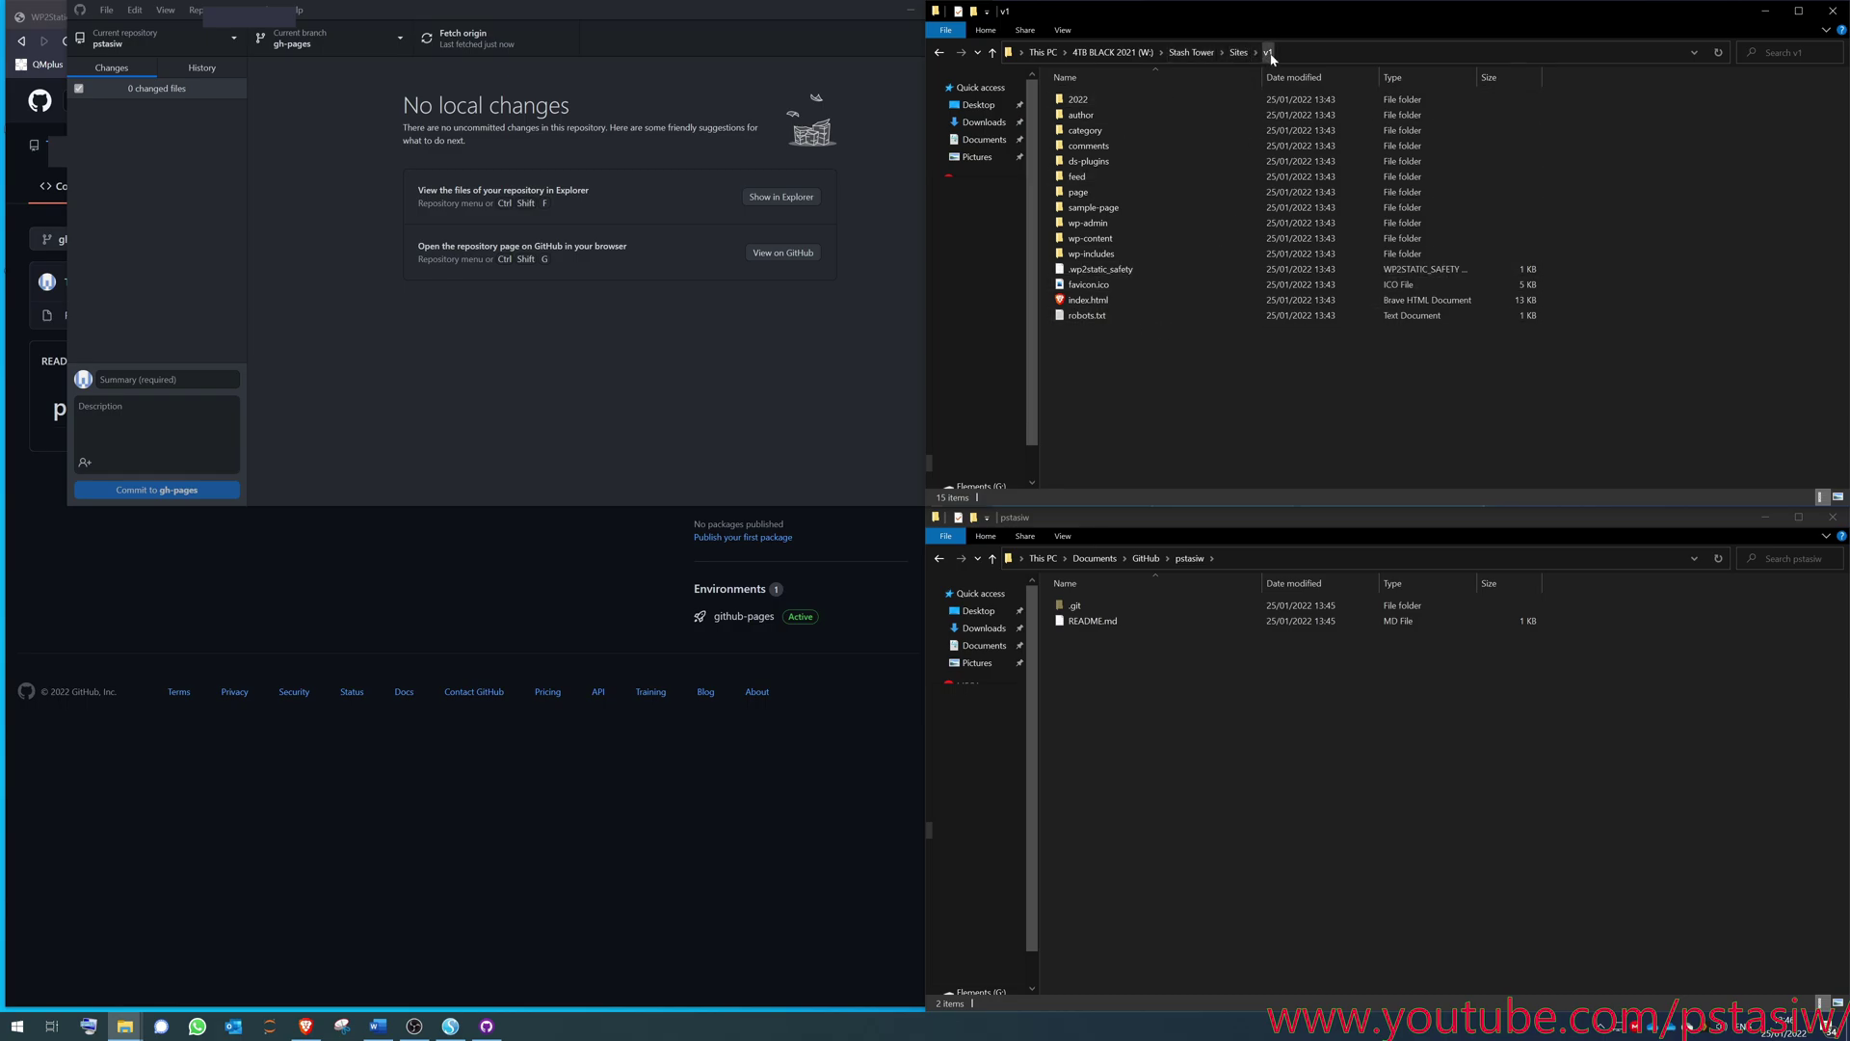
- Copy all exported site files from v1 and paste them into the pstasiw repository folder
left_click_drag(1234, 396, 1099, 89)
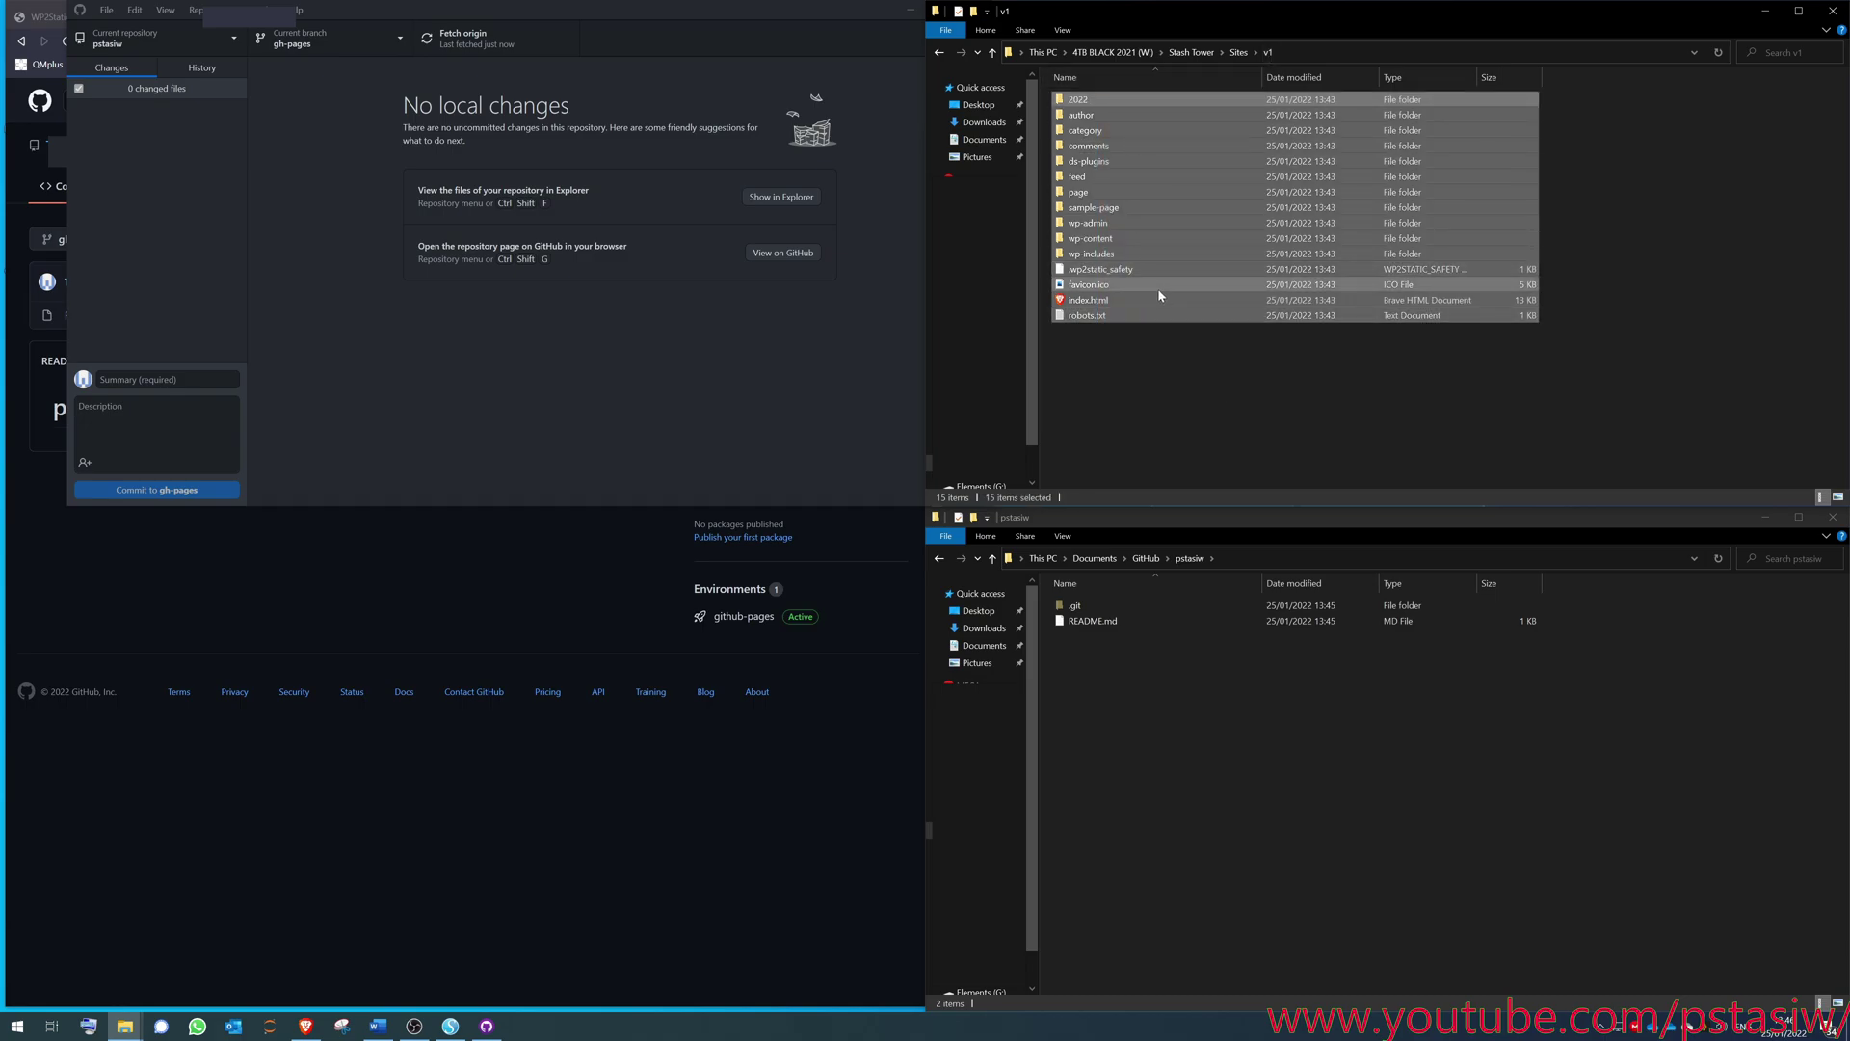
right_click(1142, 687)
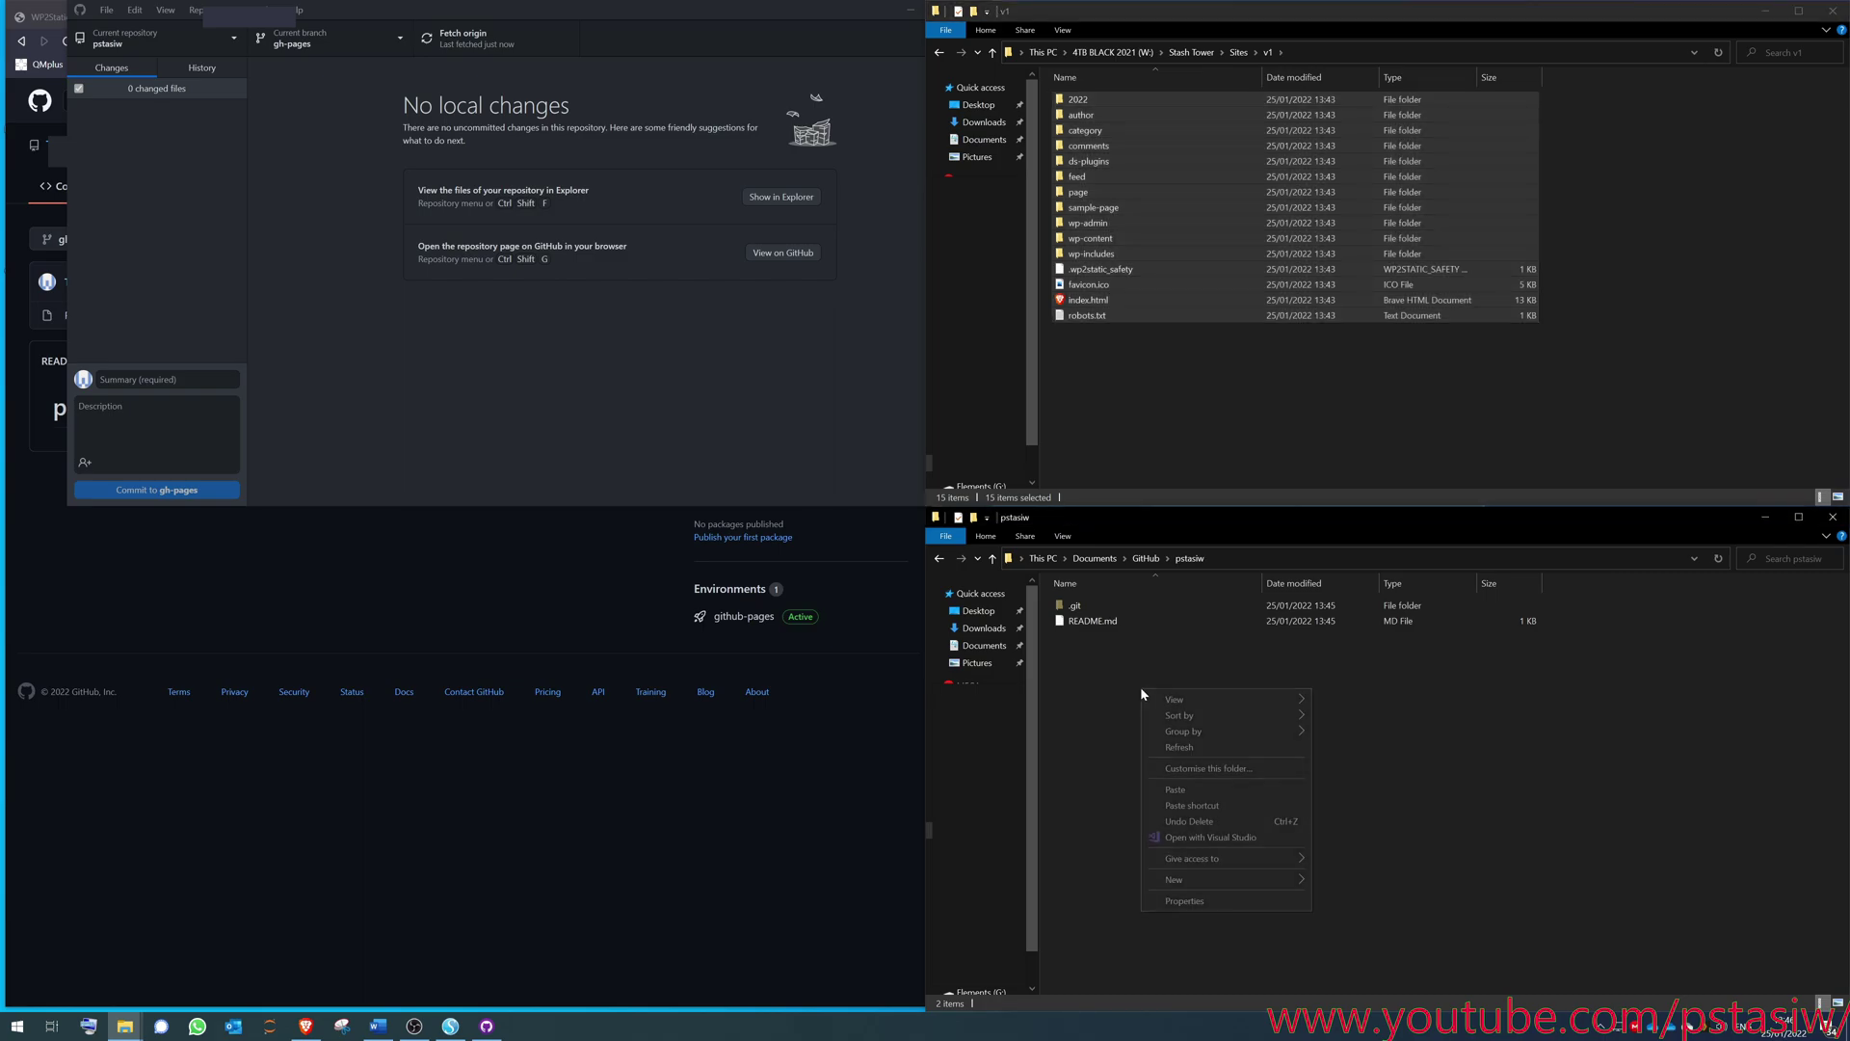
left_click(1201, 790)
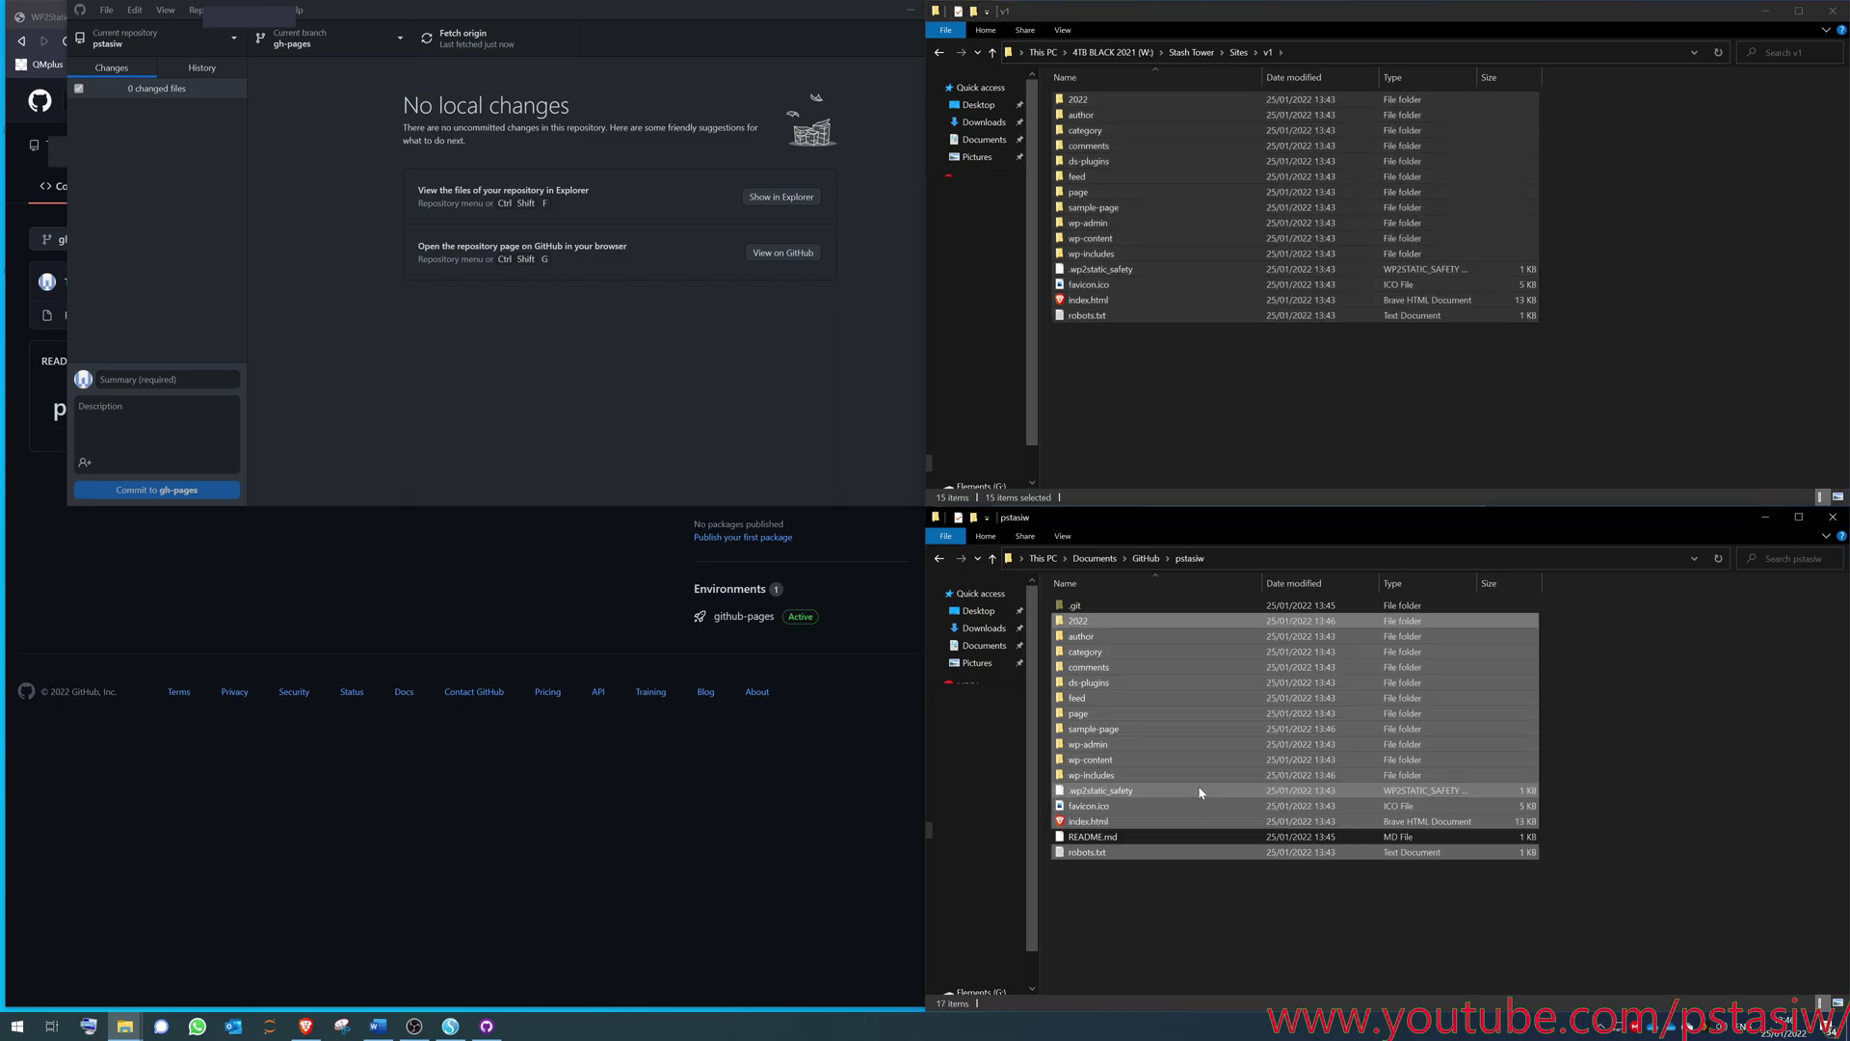
left_click(1140, 940)
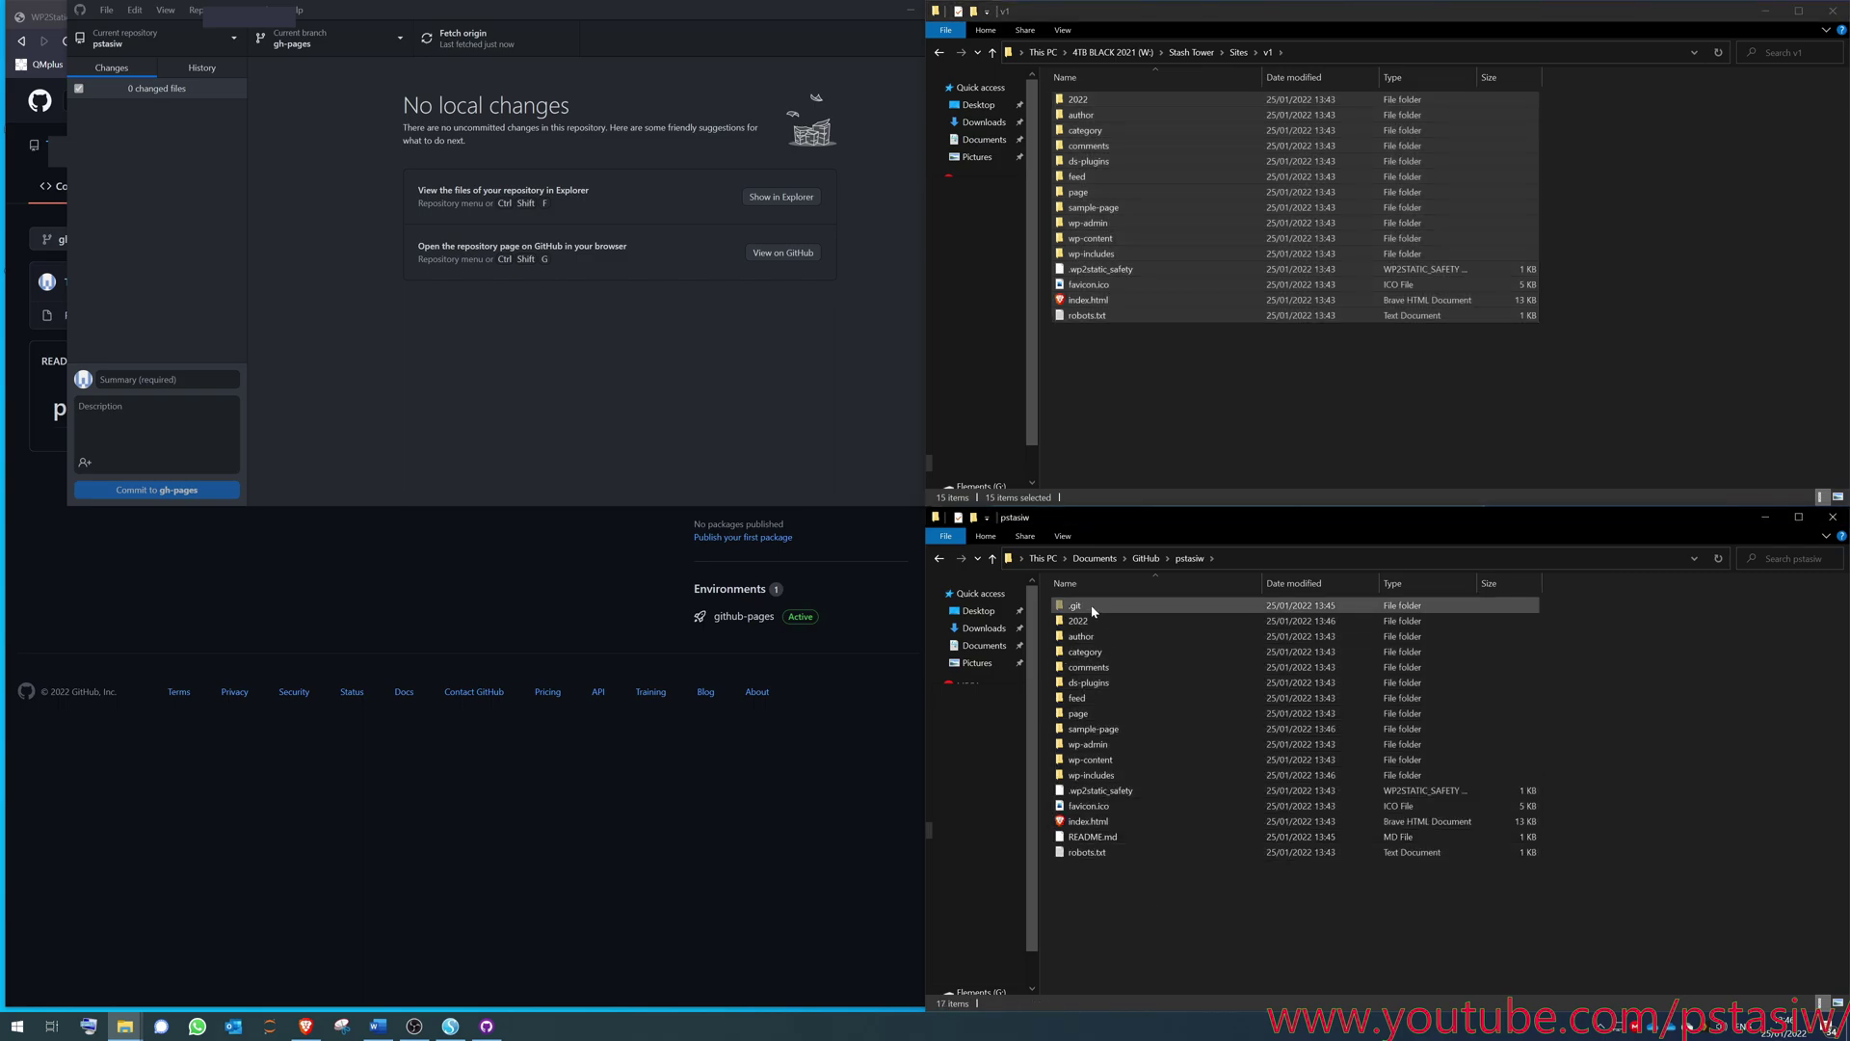
- Delete README.md from the pstasiw repository folder
left_click(1094, 610)
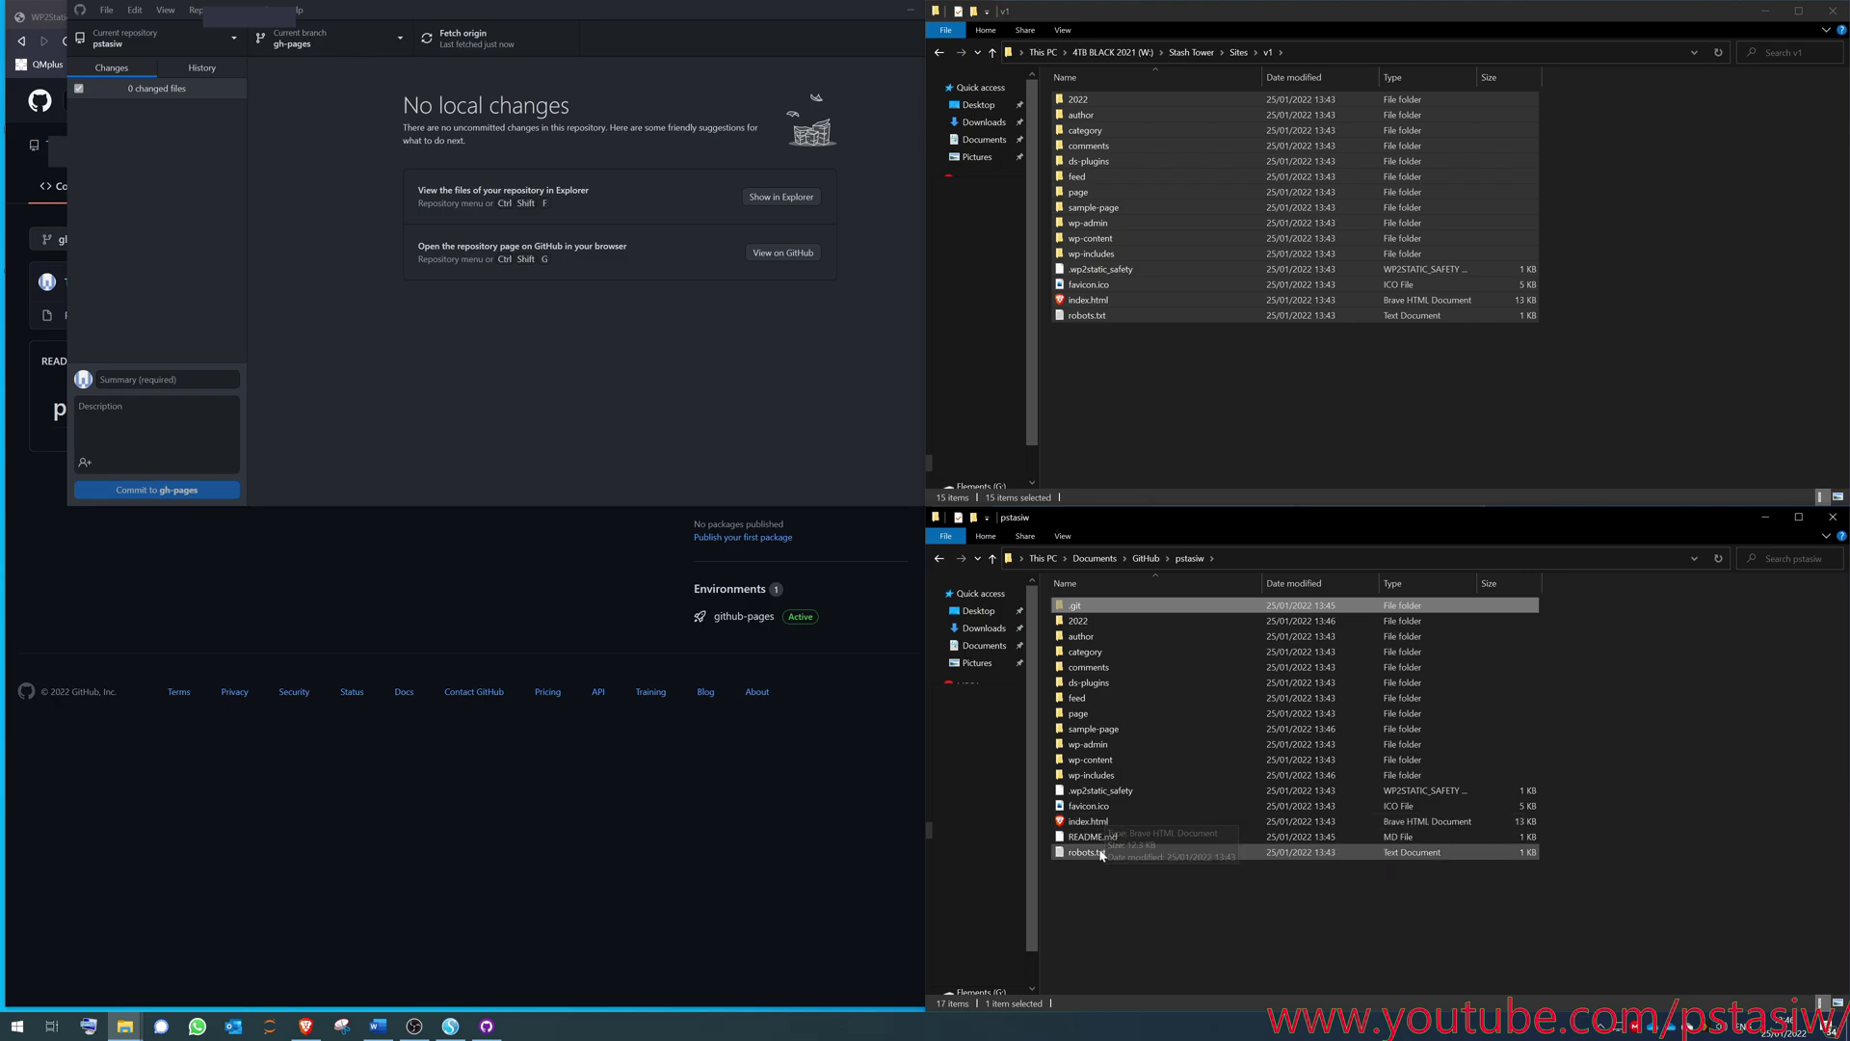
left_click(1120, 845)
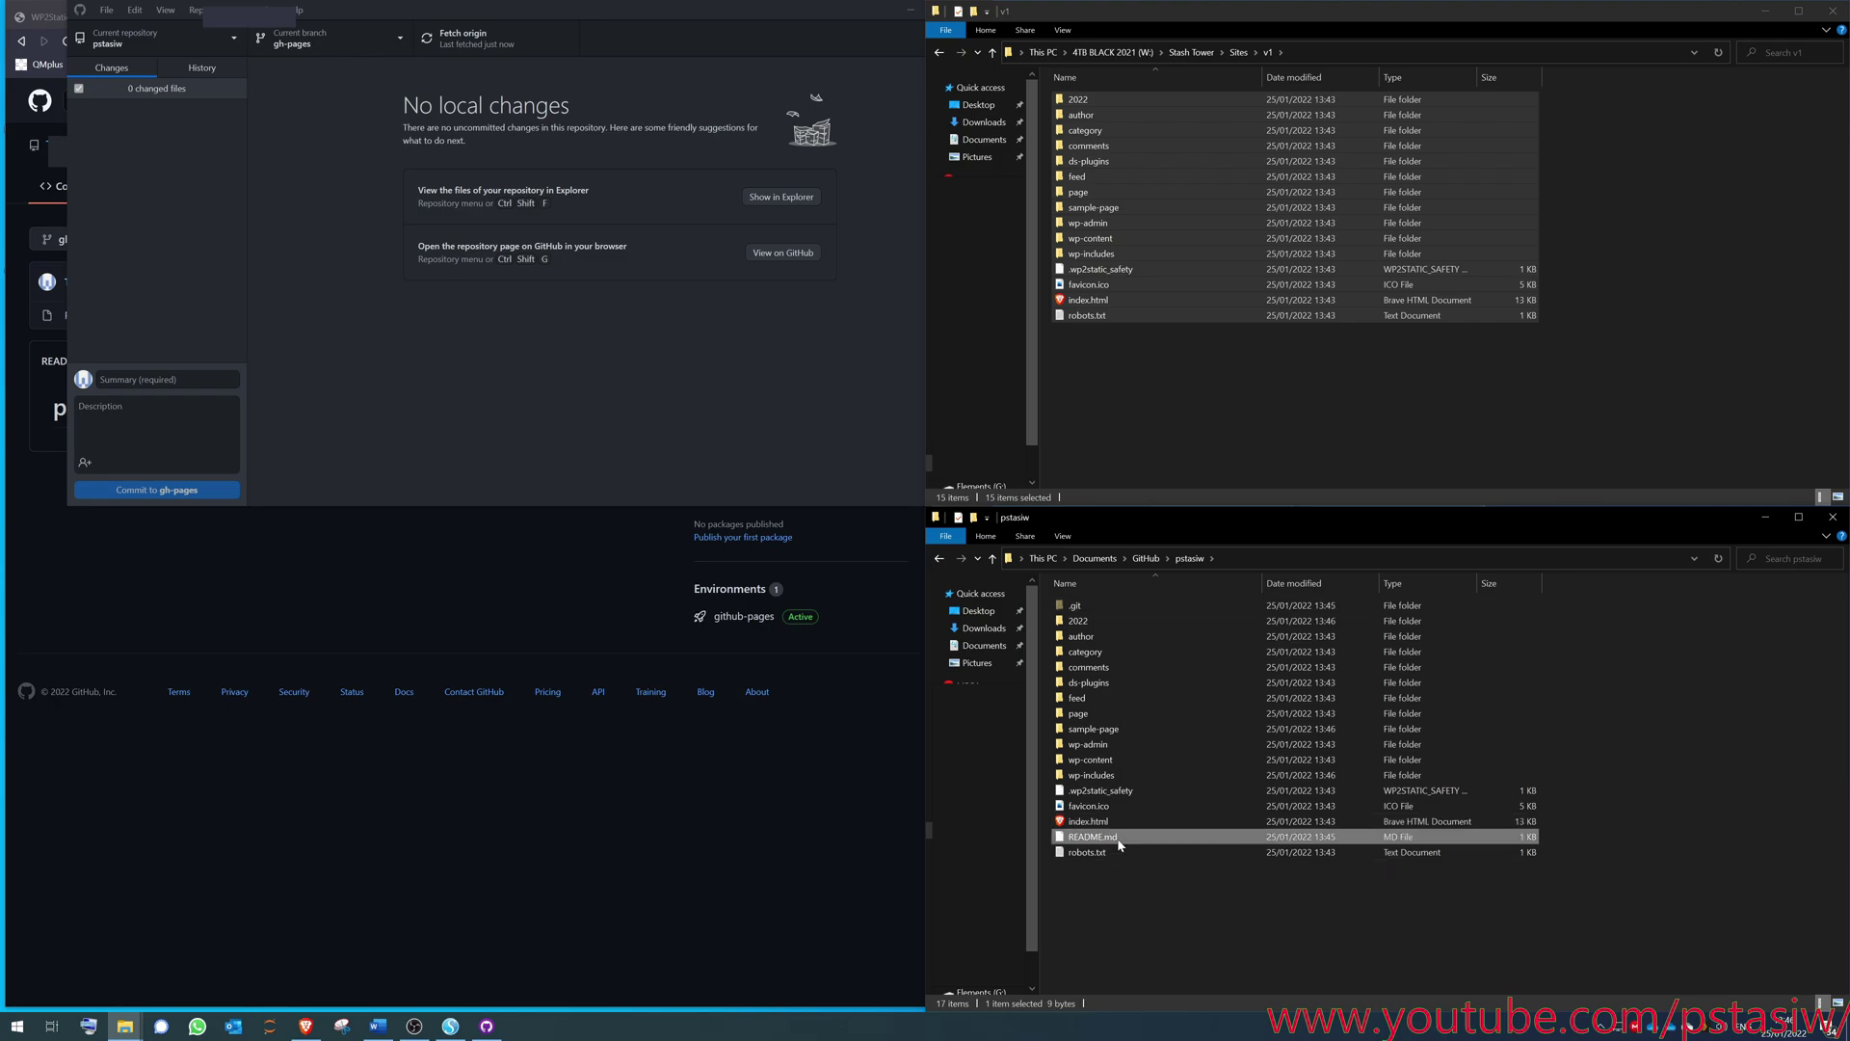
key("Delete")
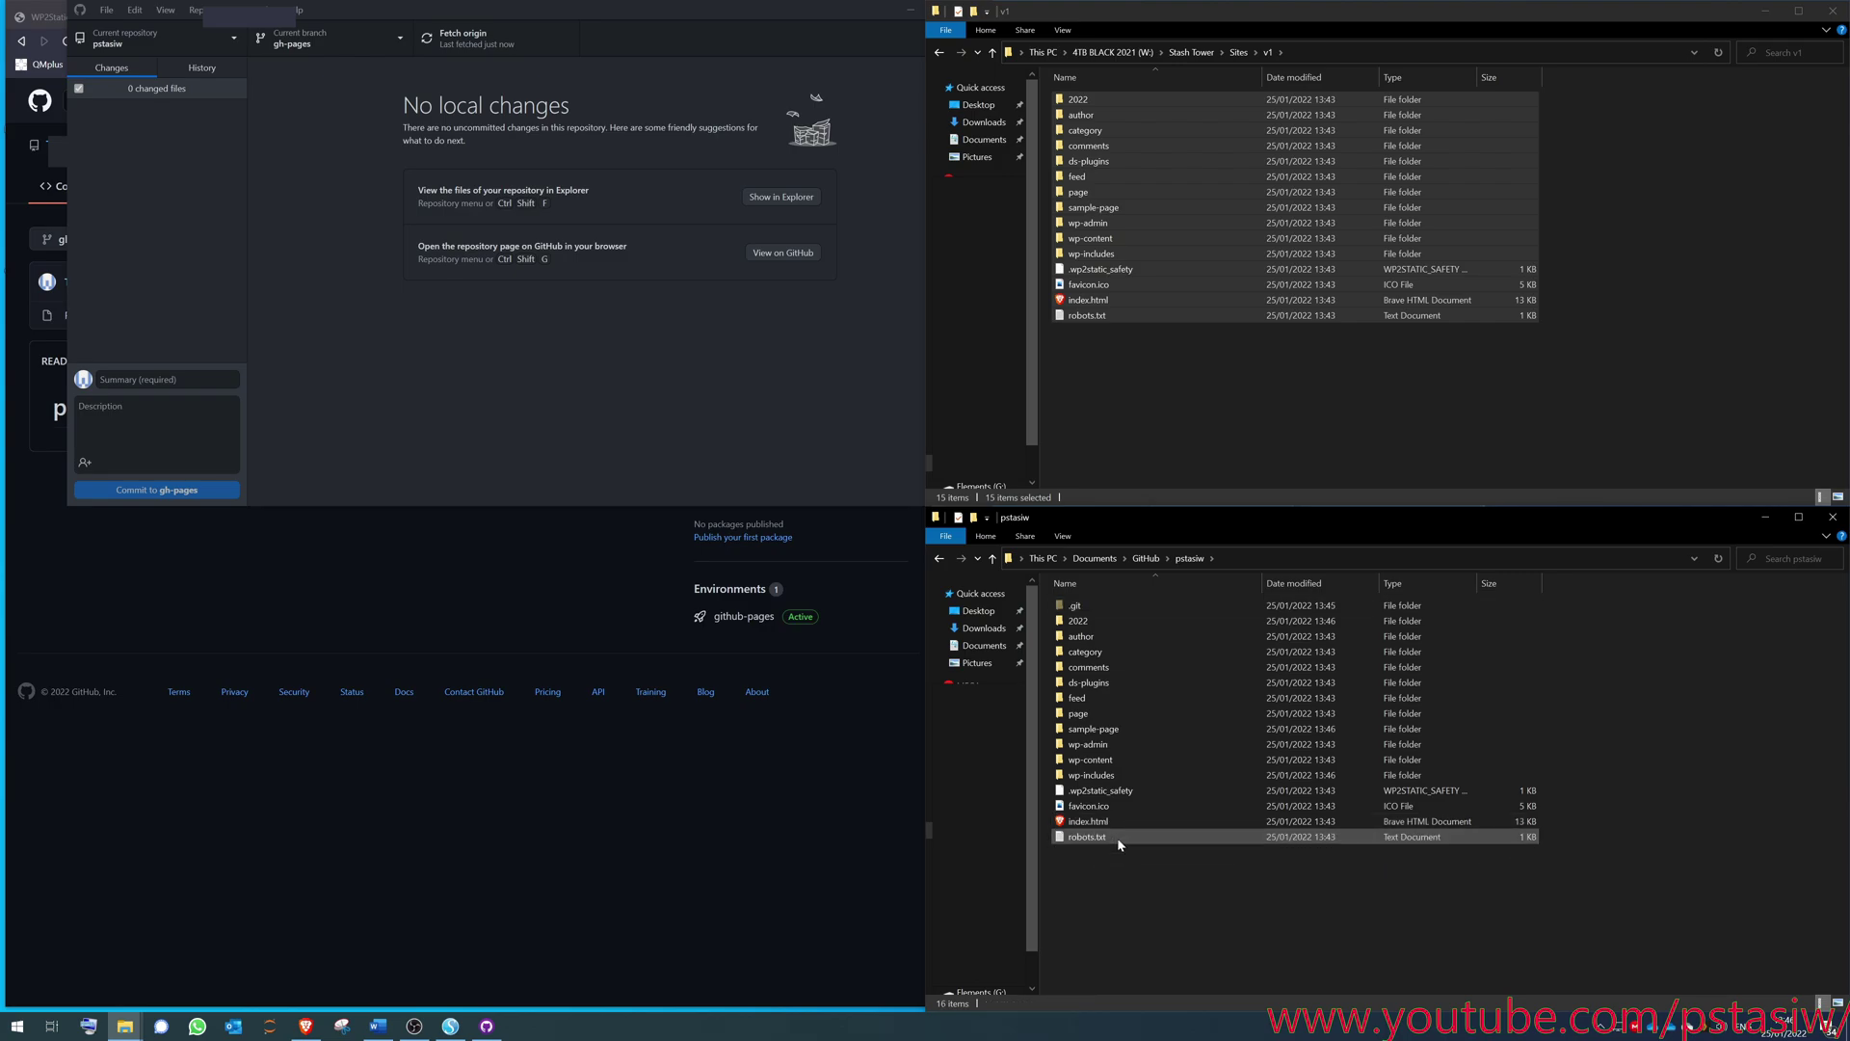
- Preview the copied favicon.ico image, then deselect it
left_click(1082, 810)
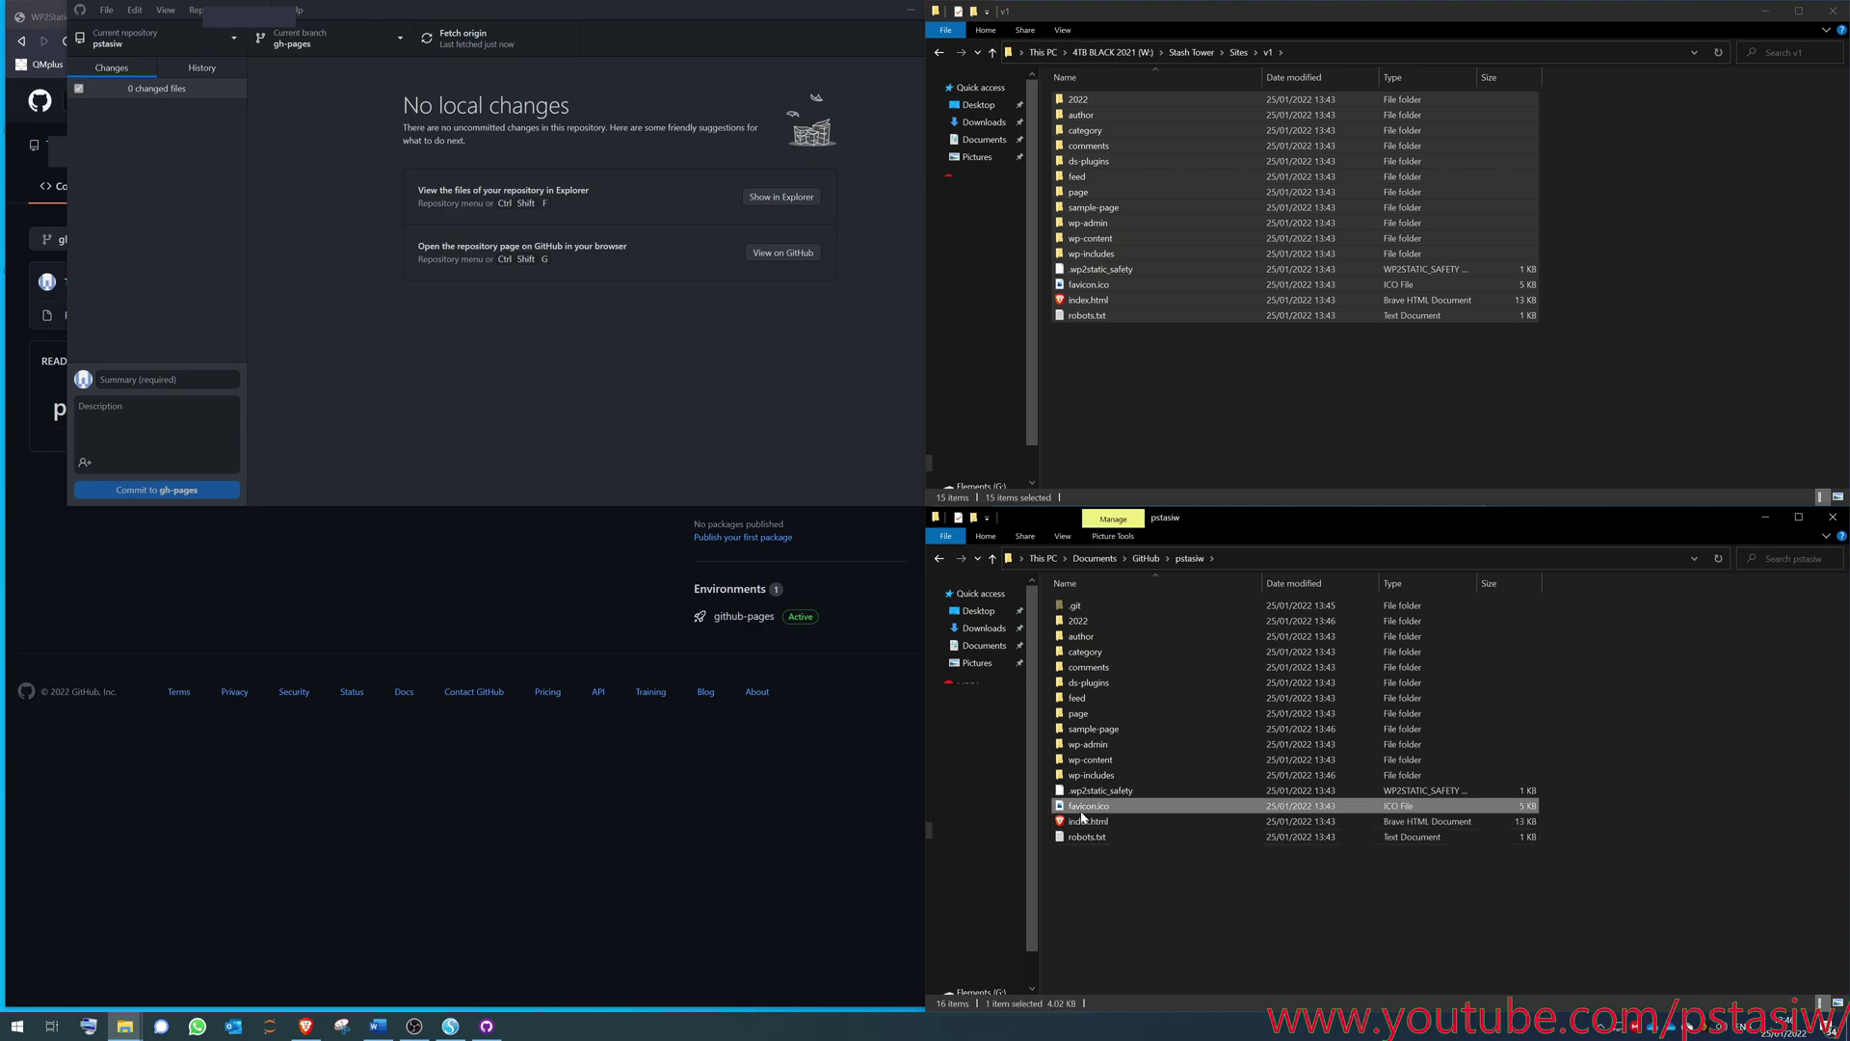
double_click(1097, 813)
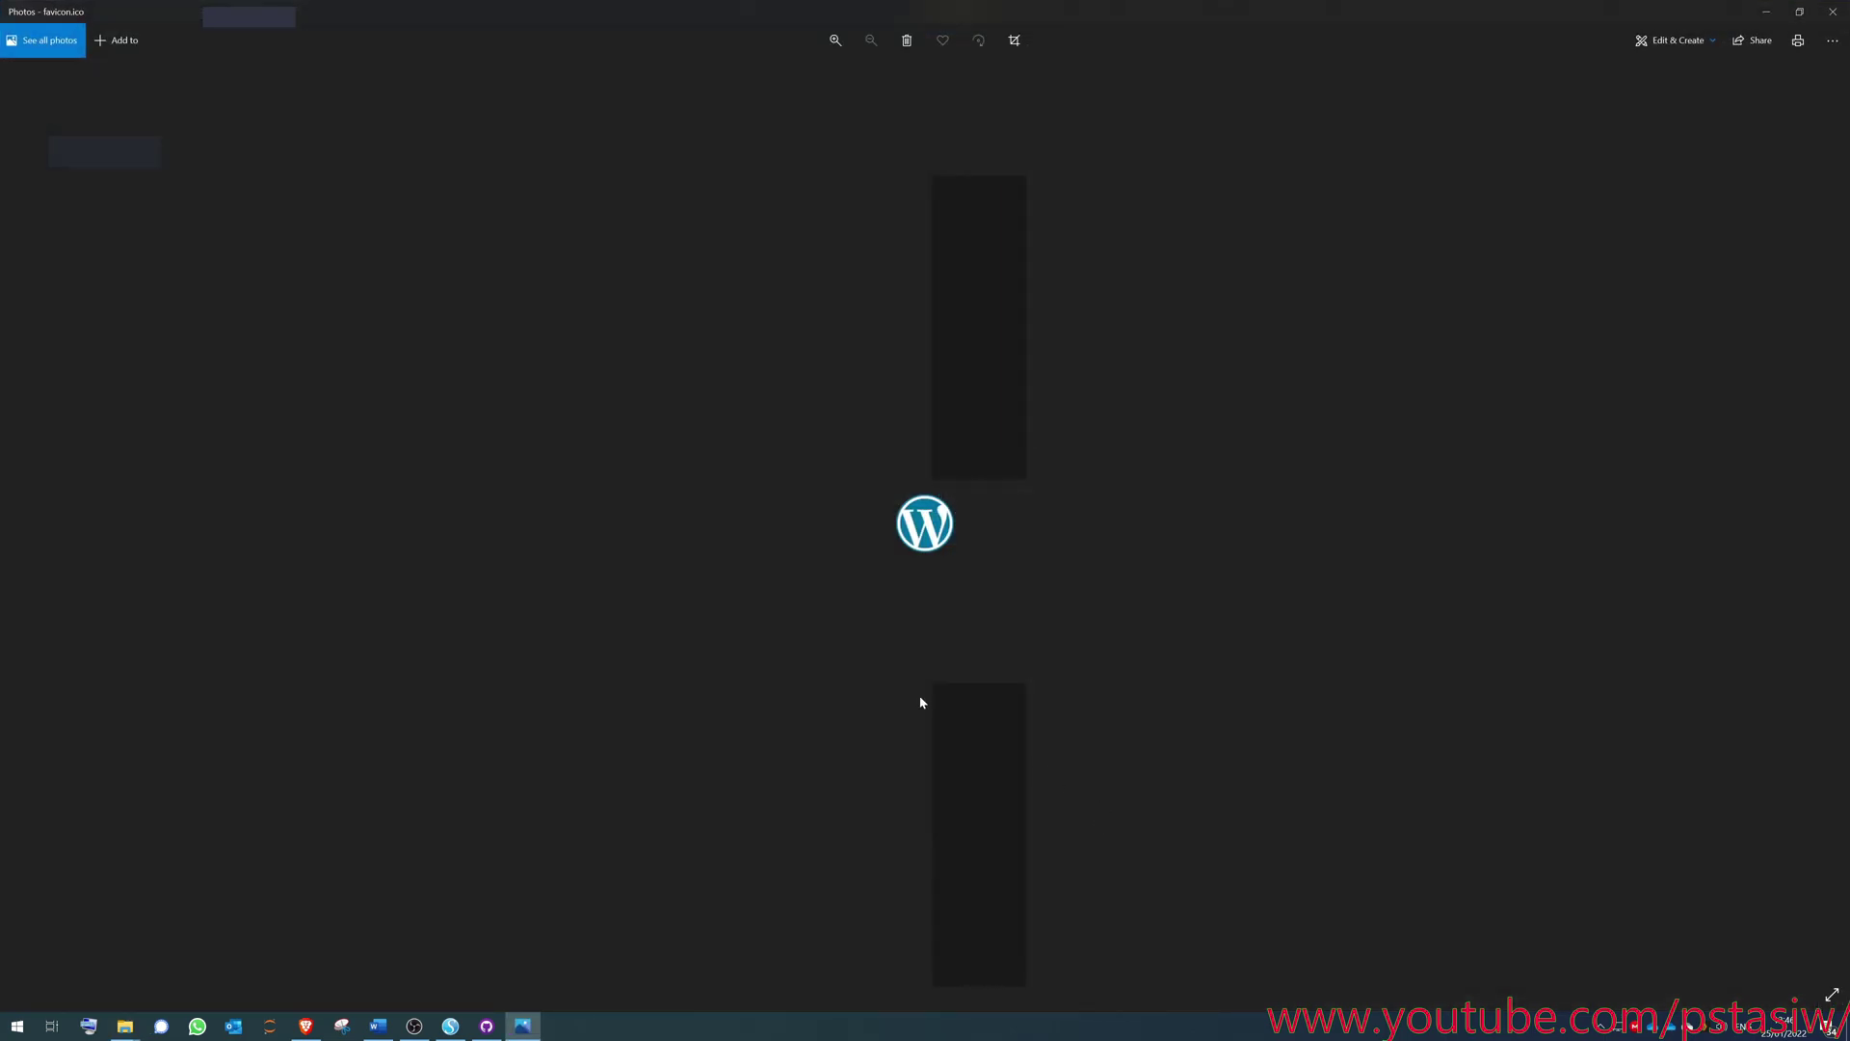
key("alt+F4")
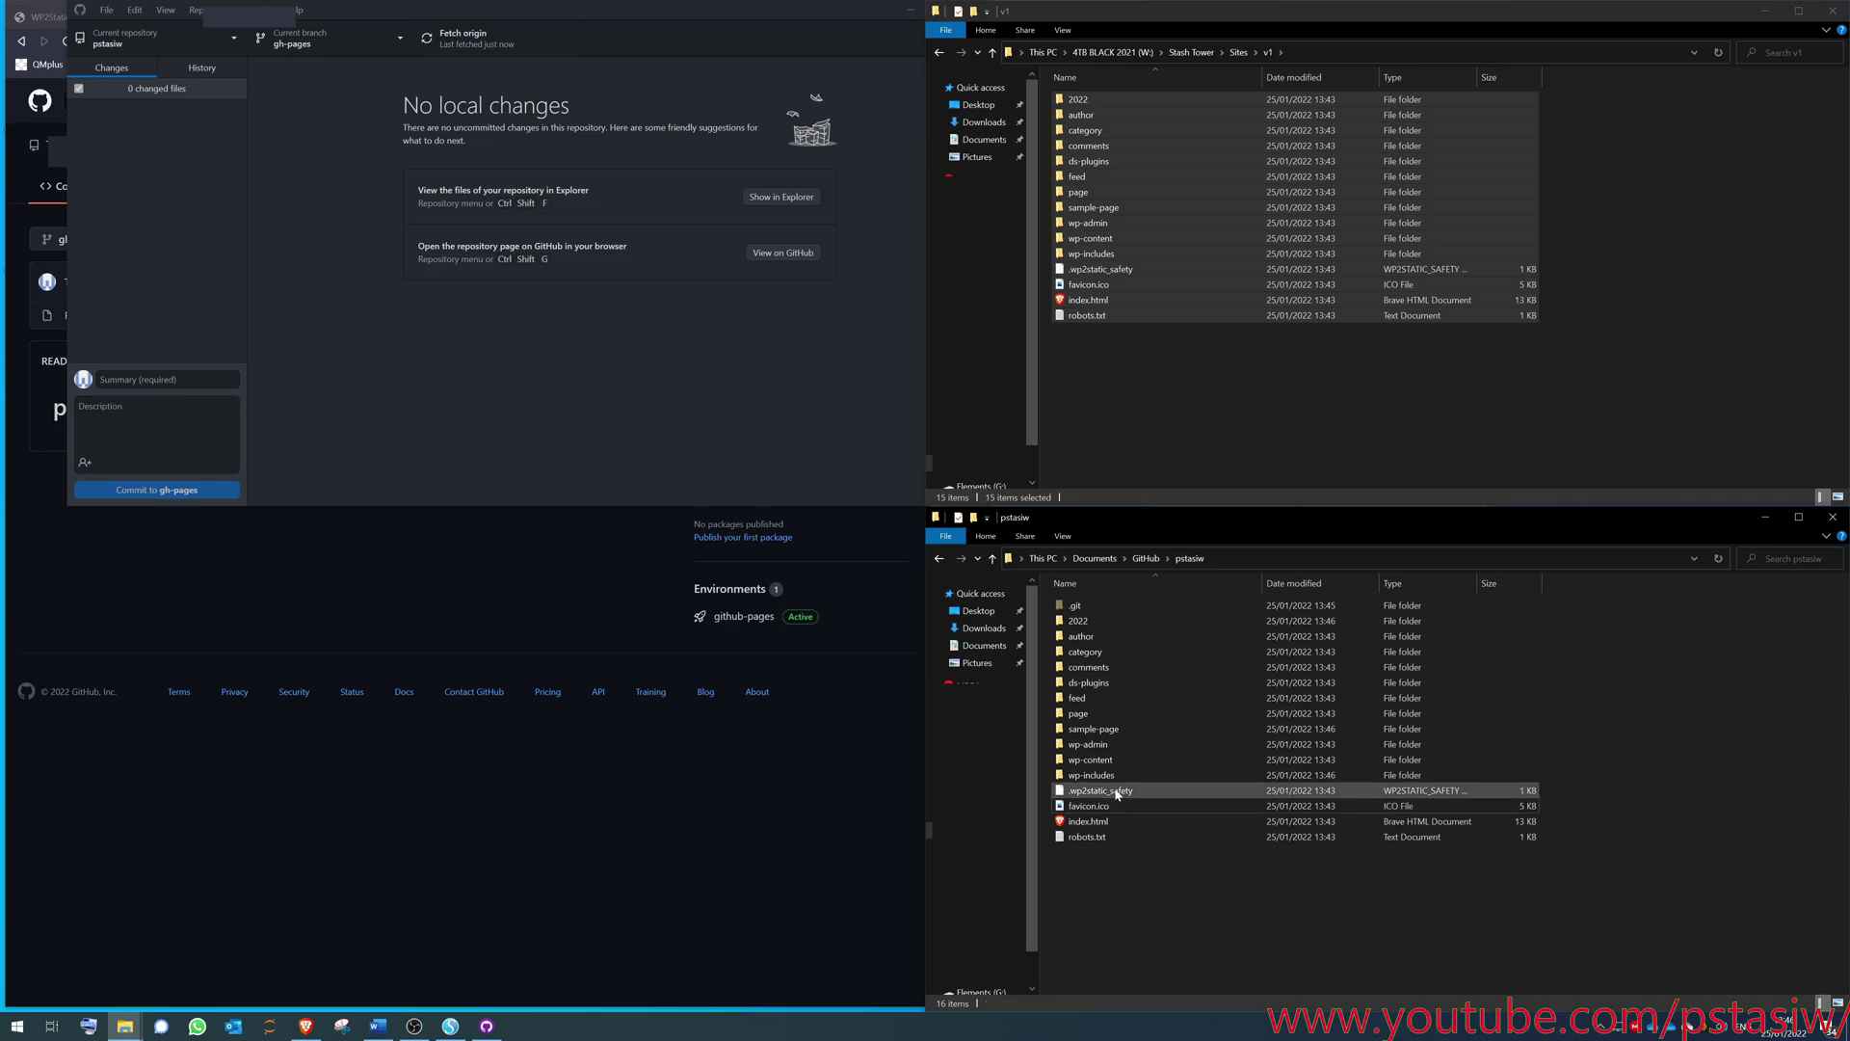
double_click(1108, 812)
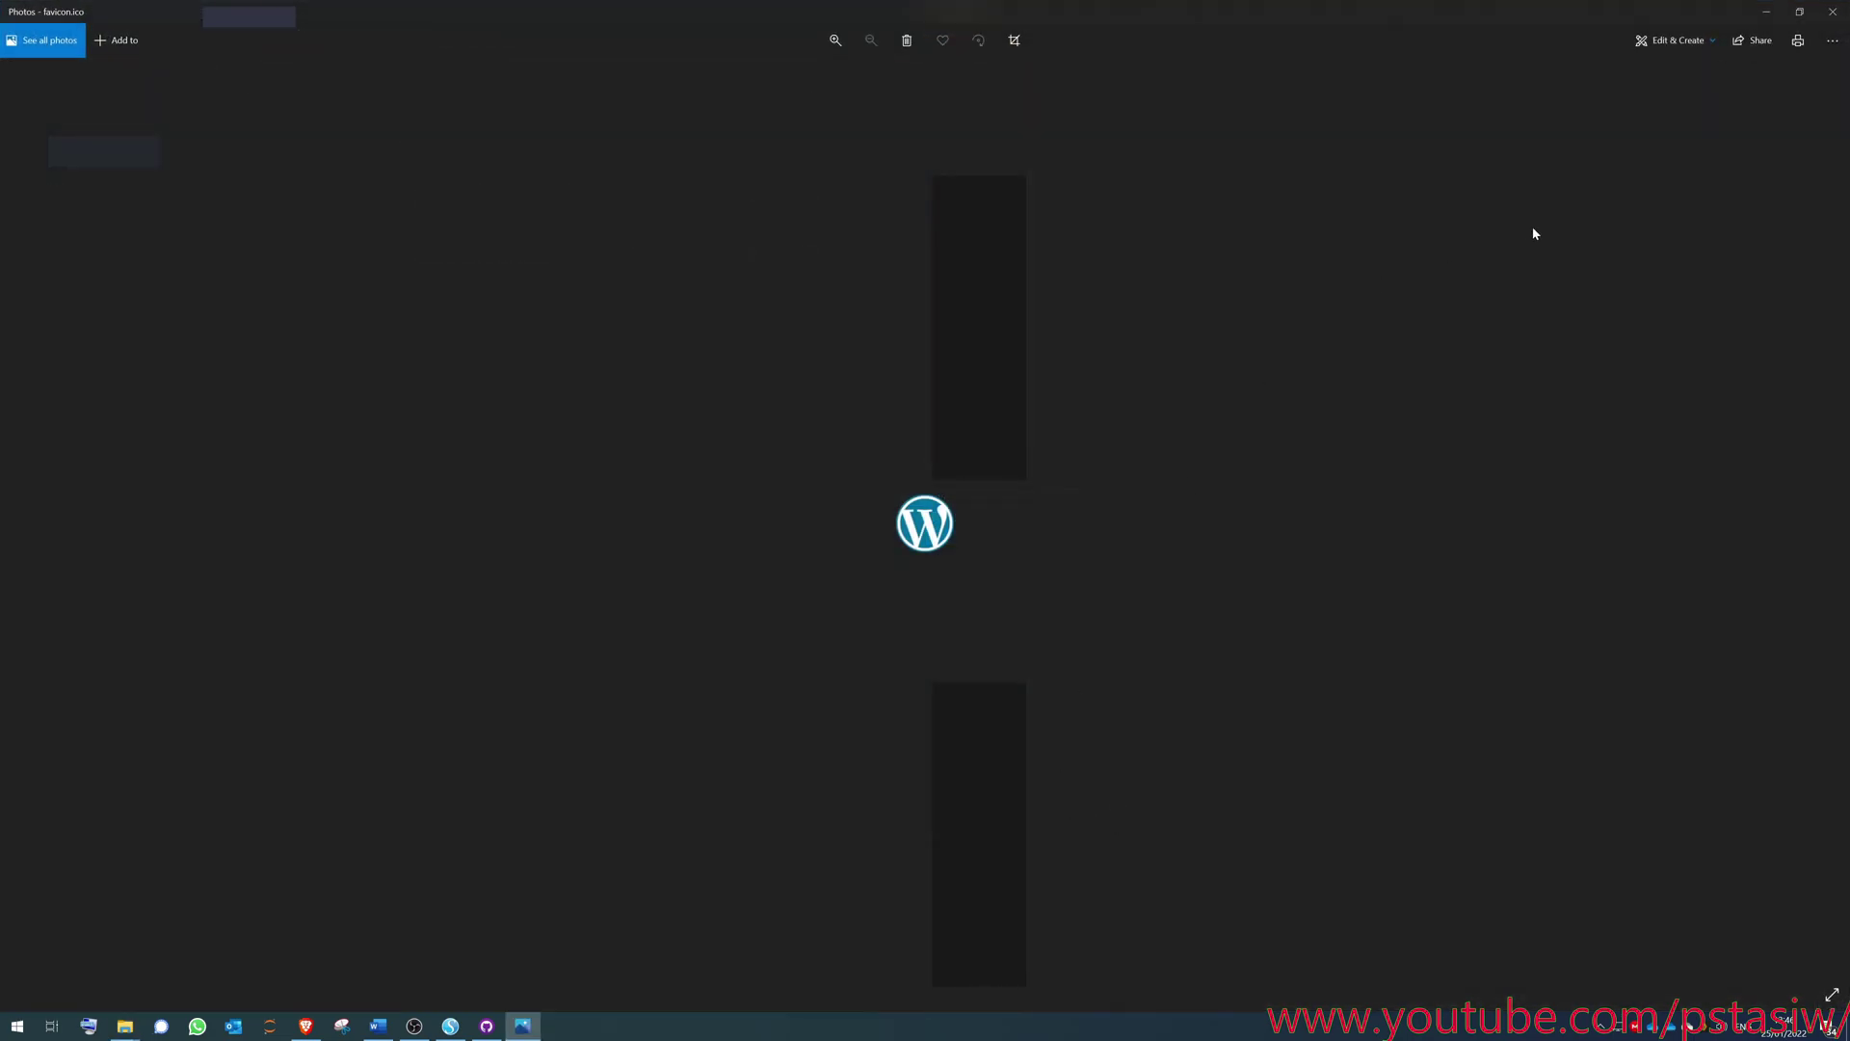
left_click(1834, 11)
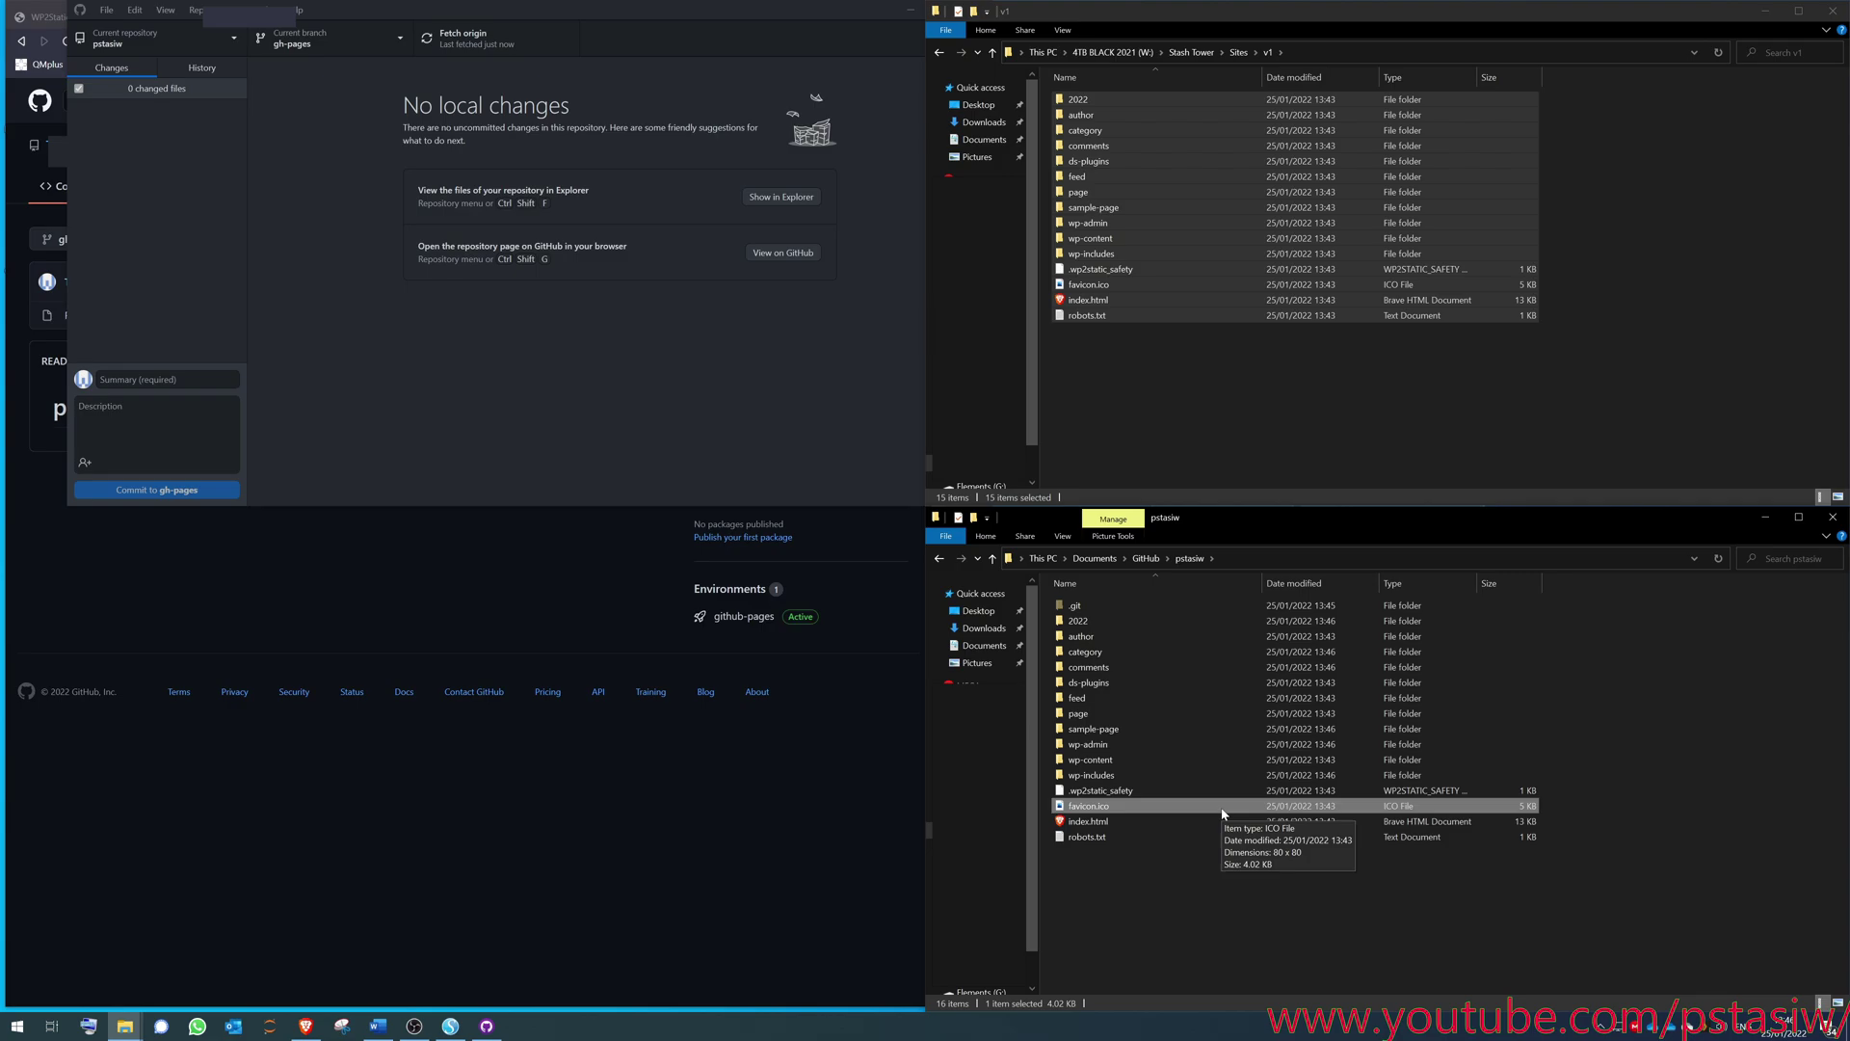
left_click(1266, 893)
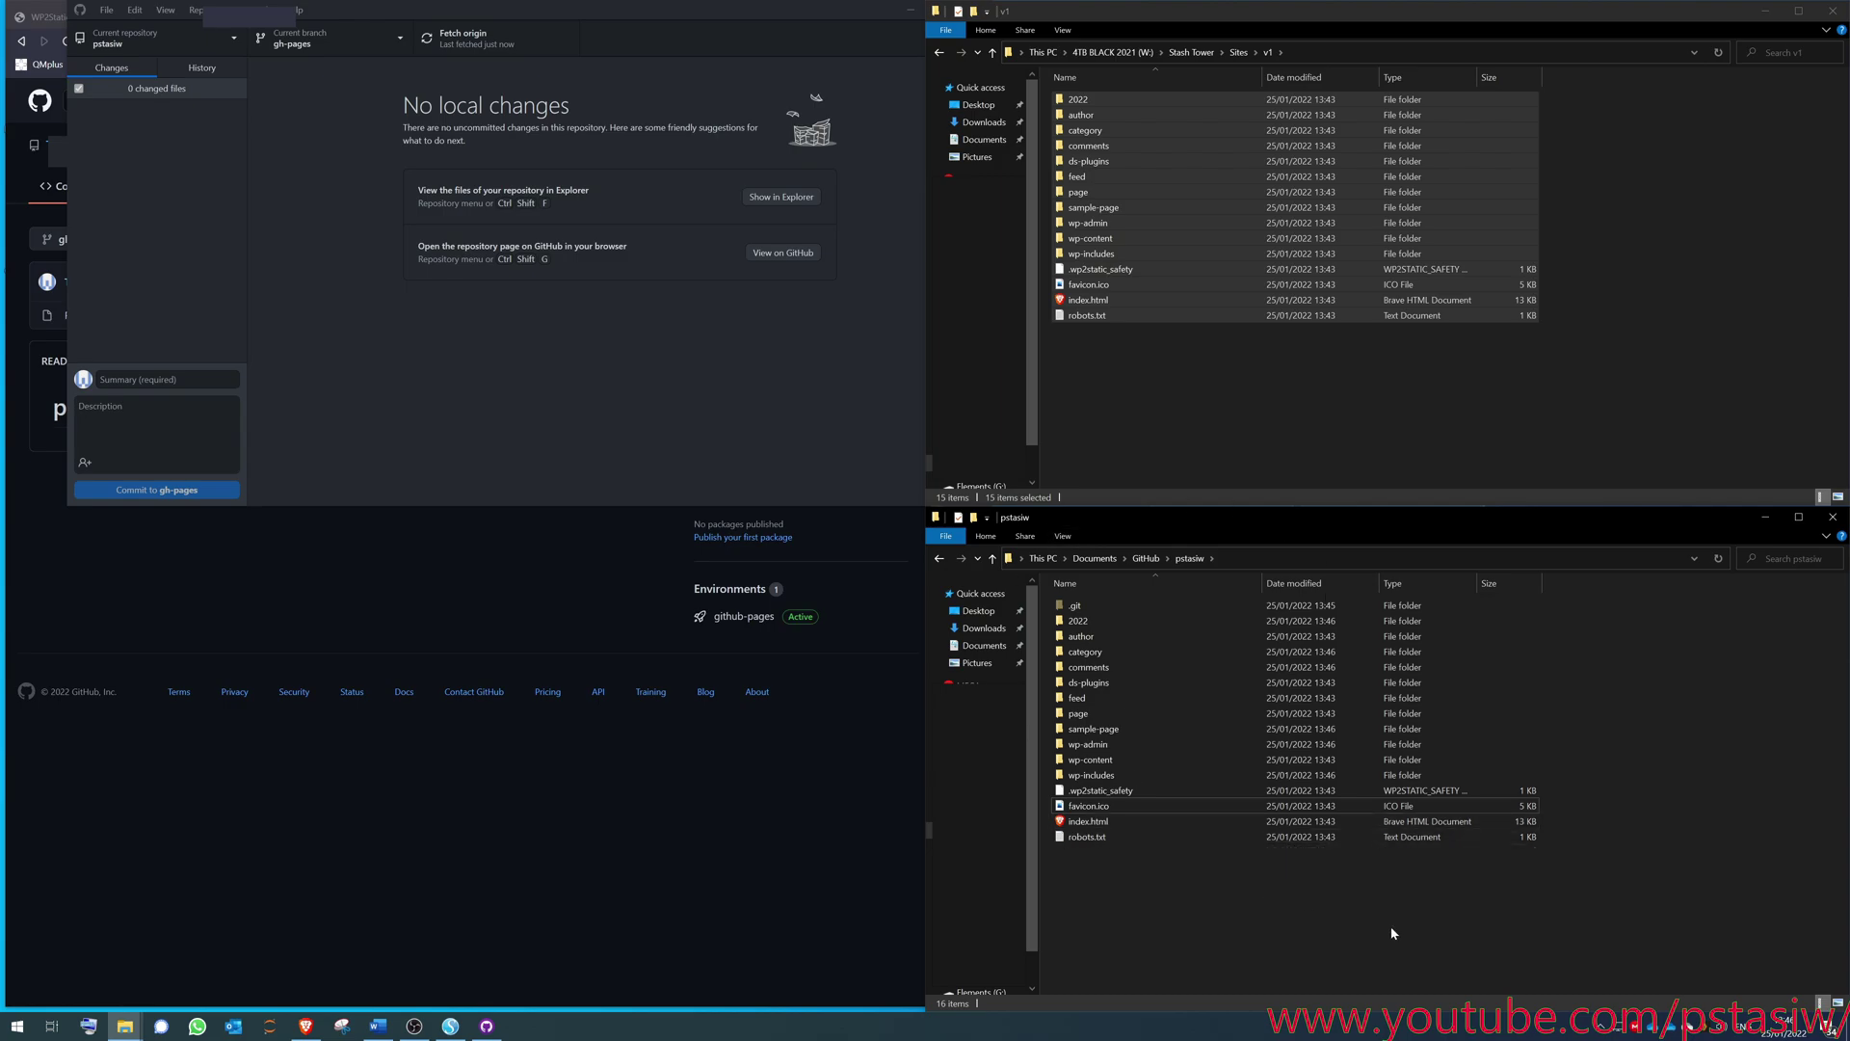
- Commit the 87 changed files to gh-pages with summary 'v1' and push to origin
left_click(377, 305)
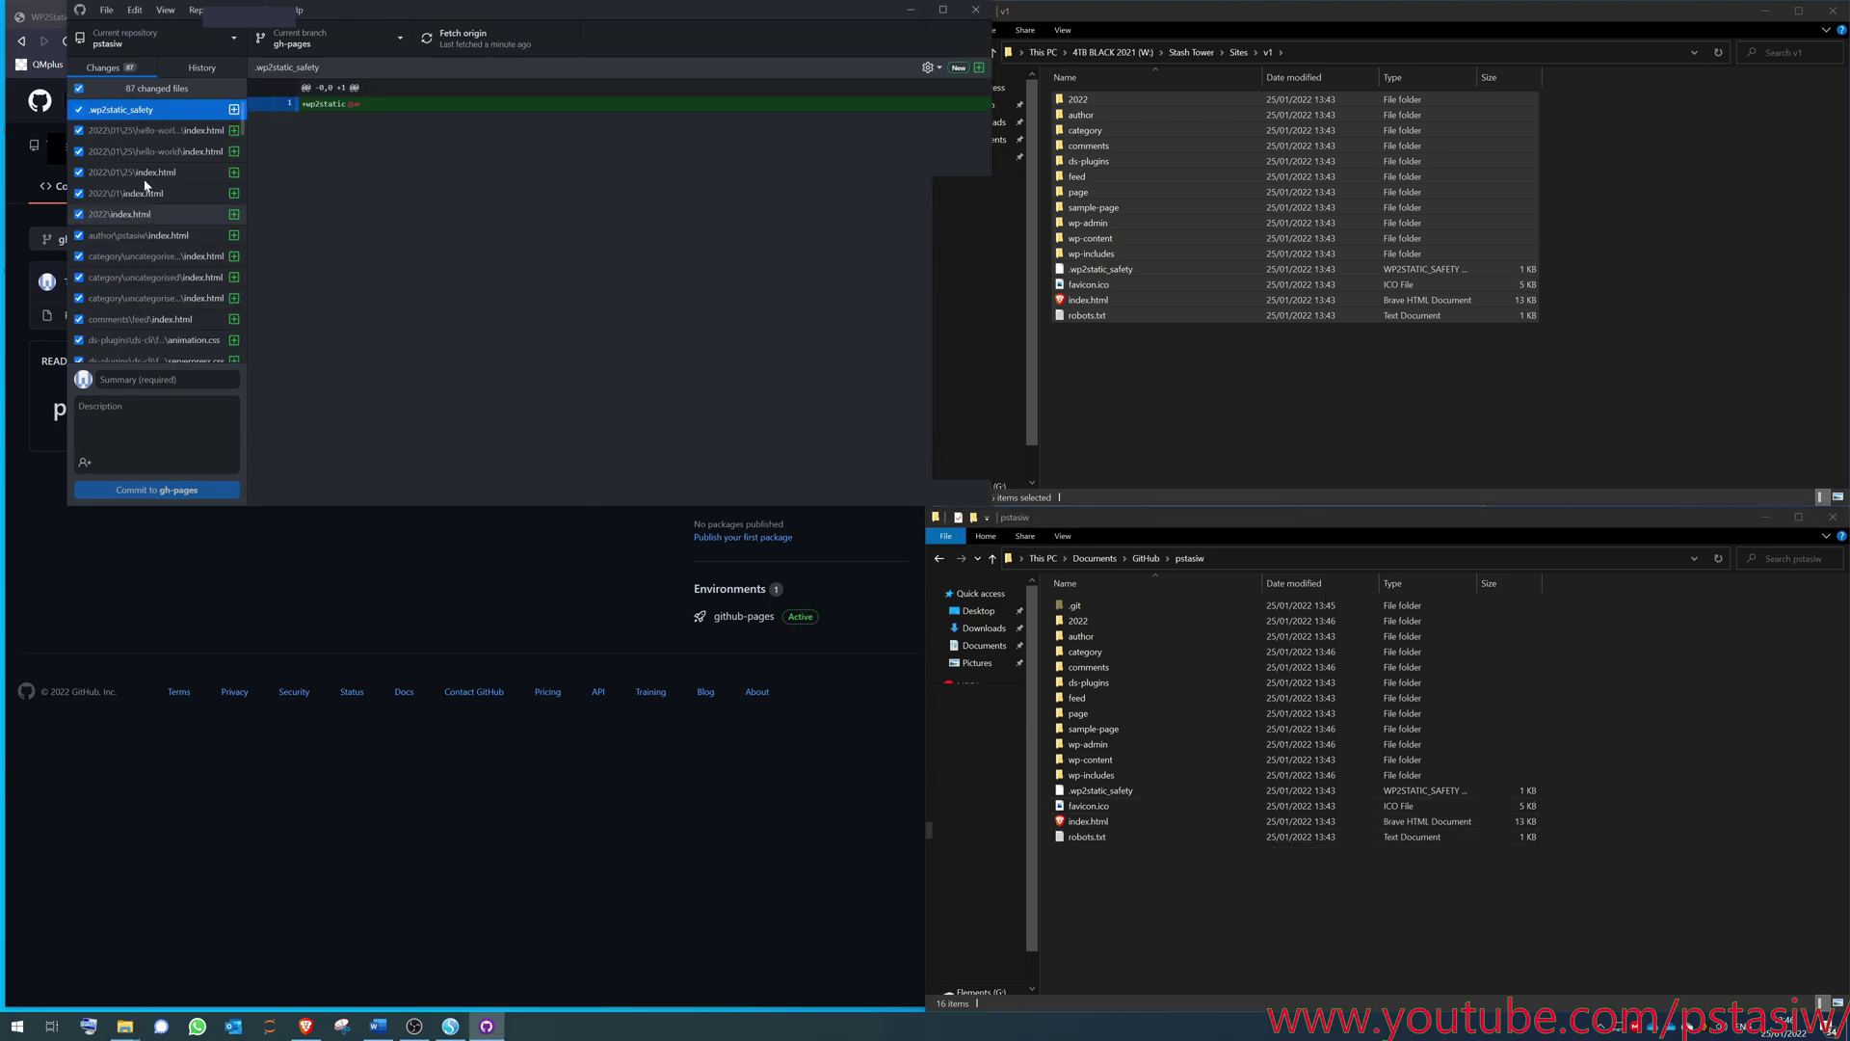
scroll(153, 288, "down", 3)
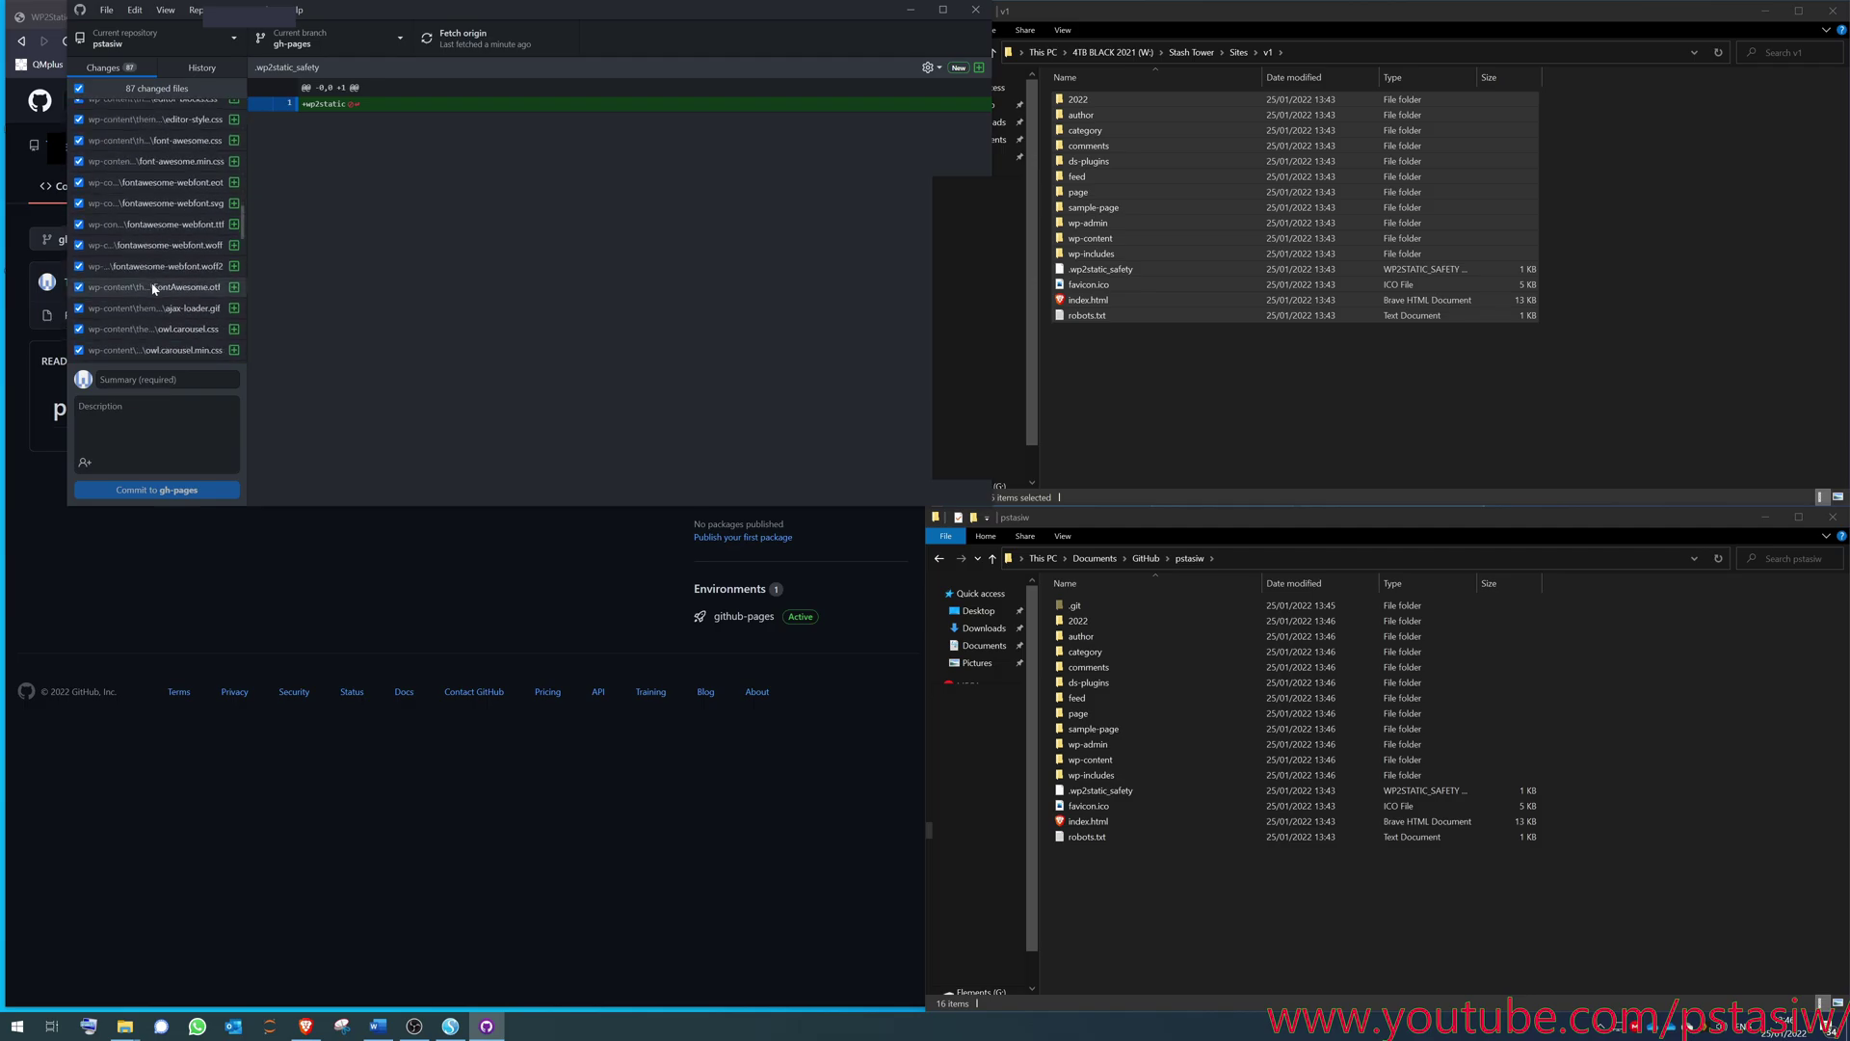
scroll(152, 288, "down", 20)
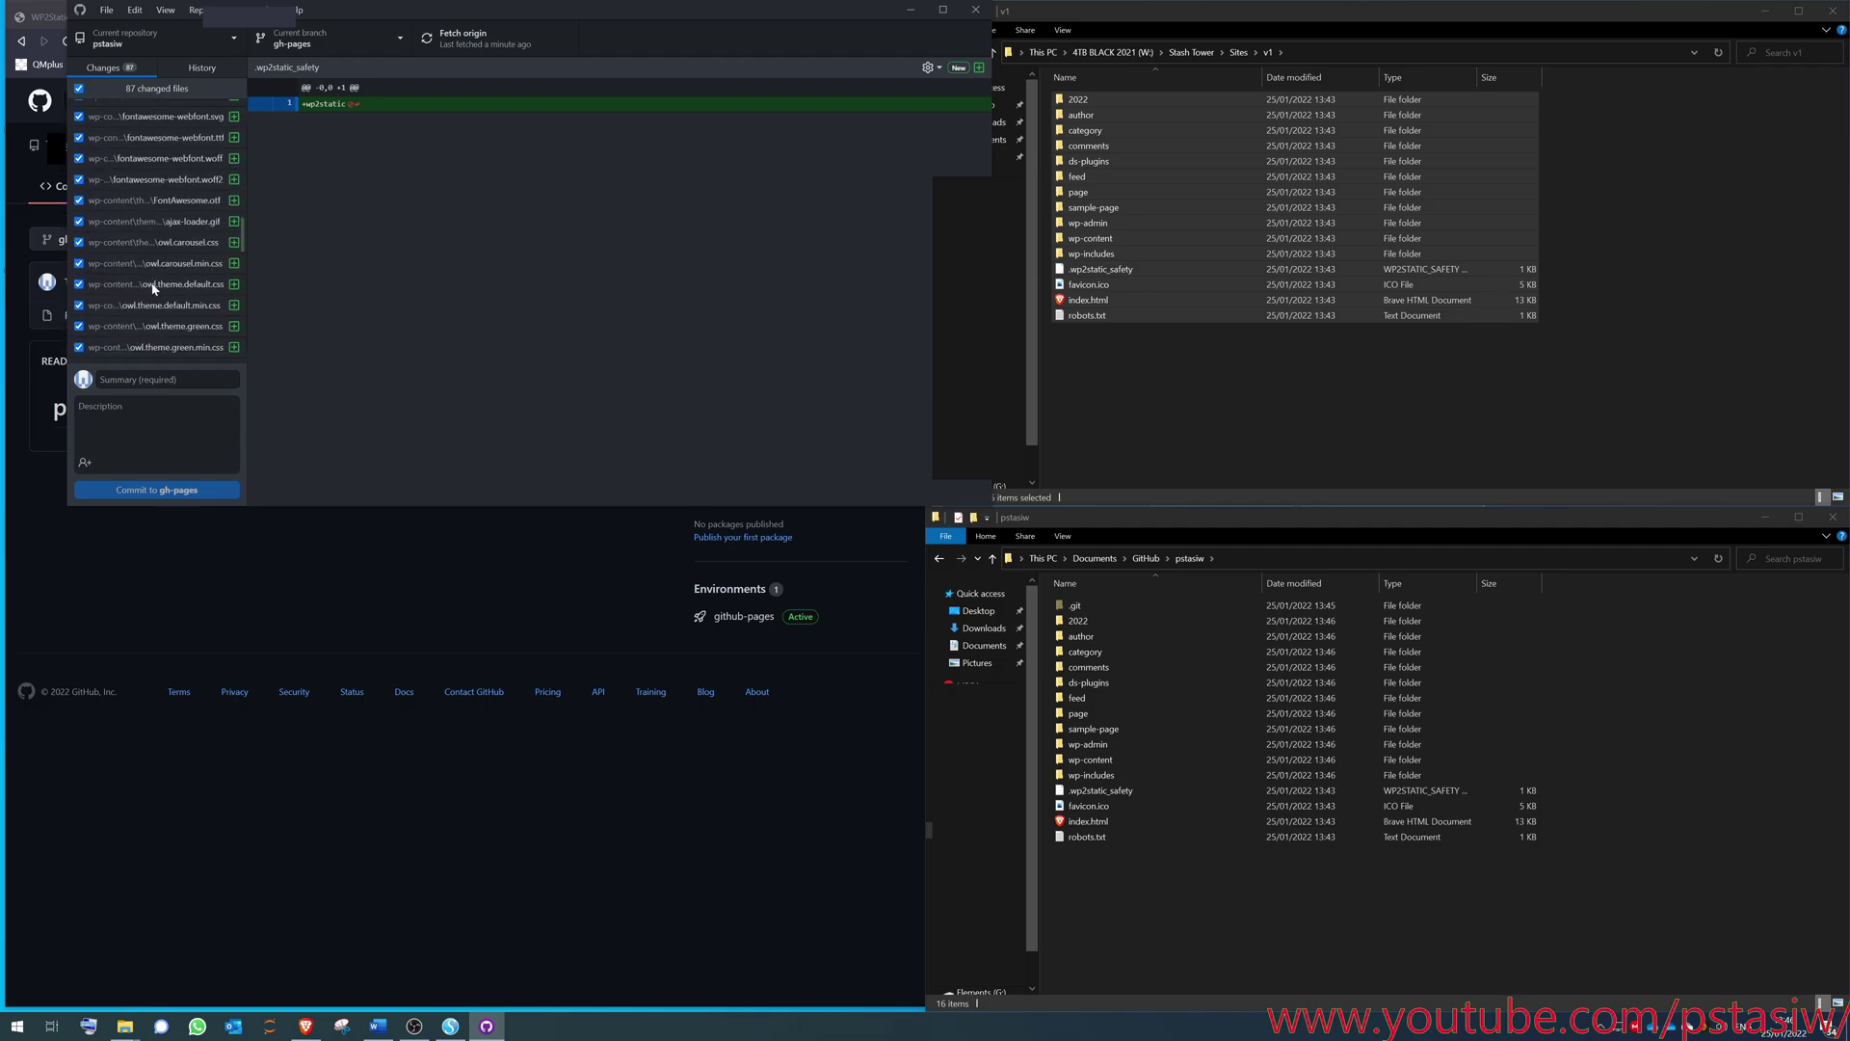
left_click(100, 379)
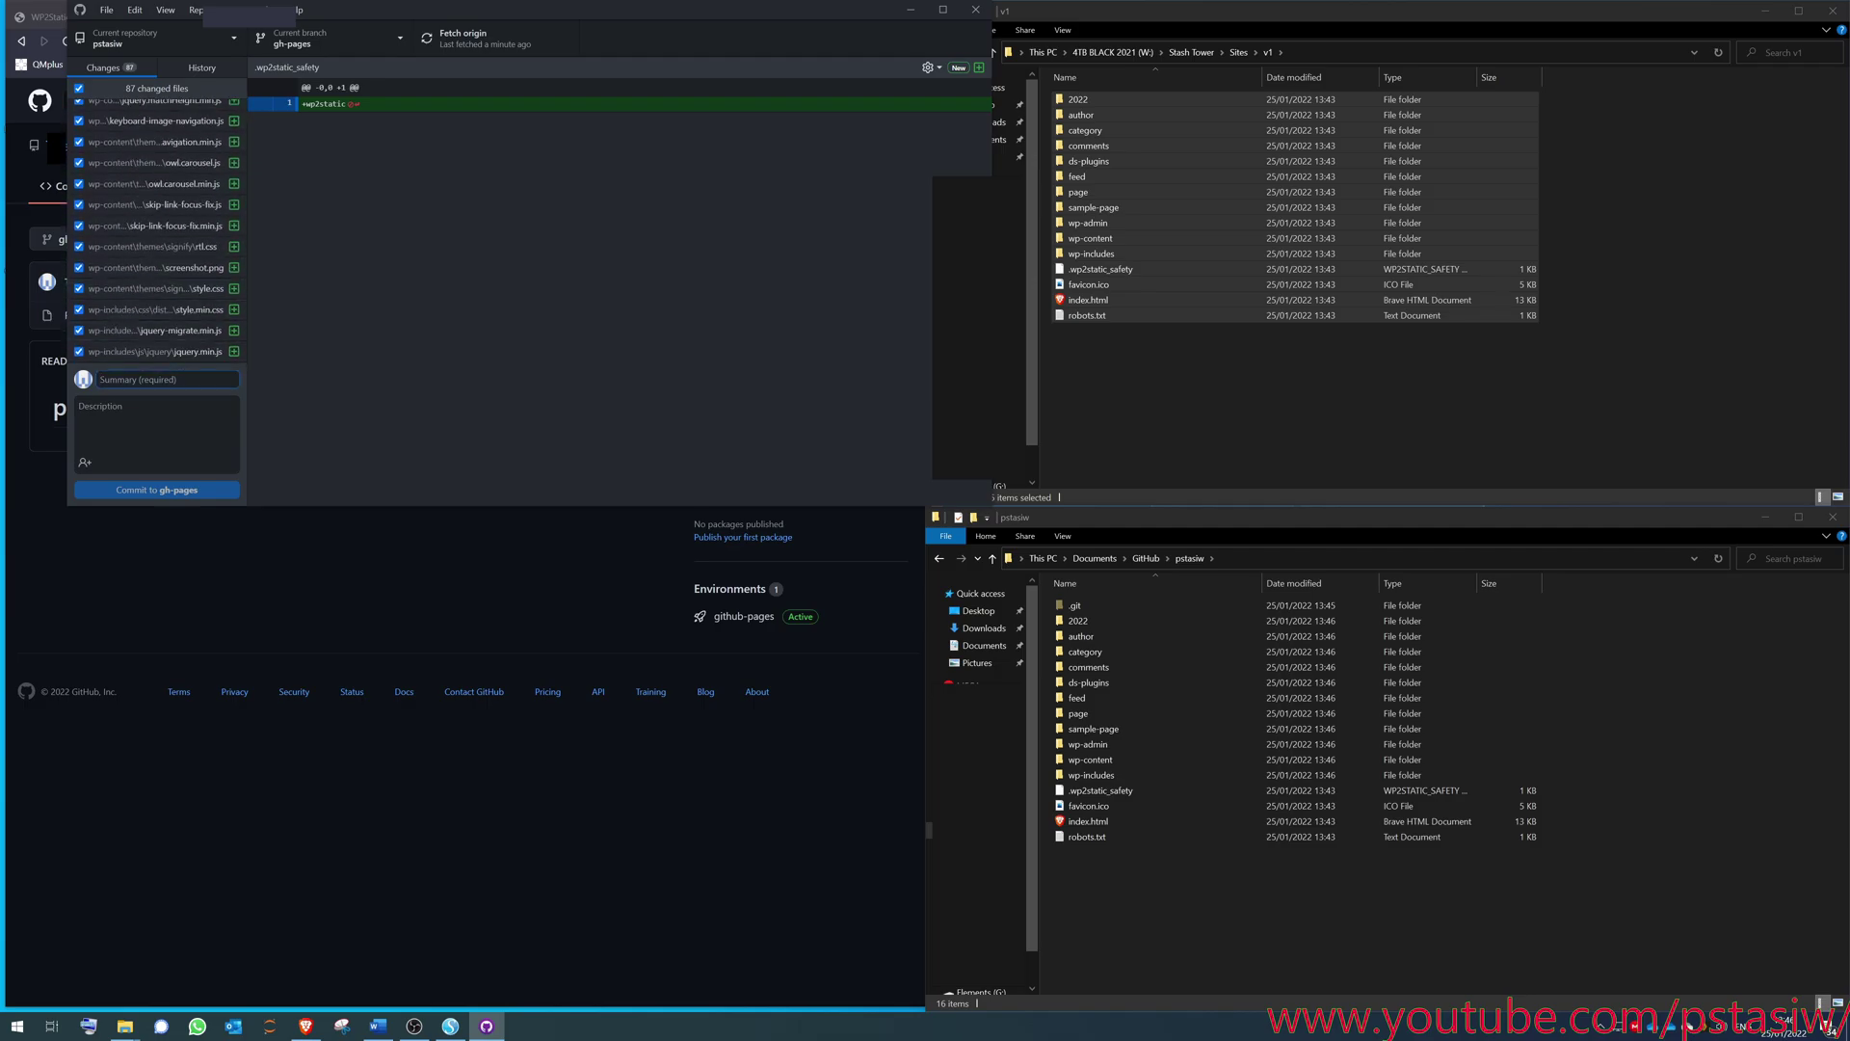
type("v1")
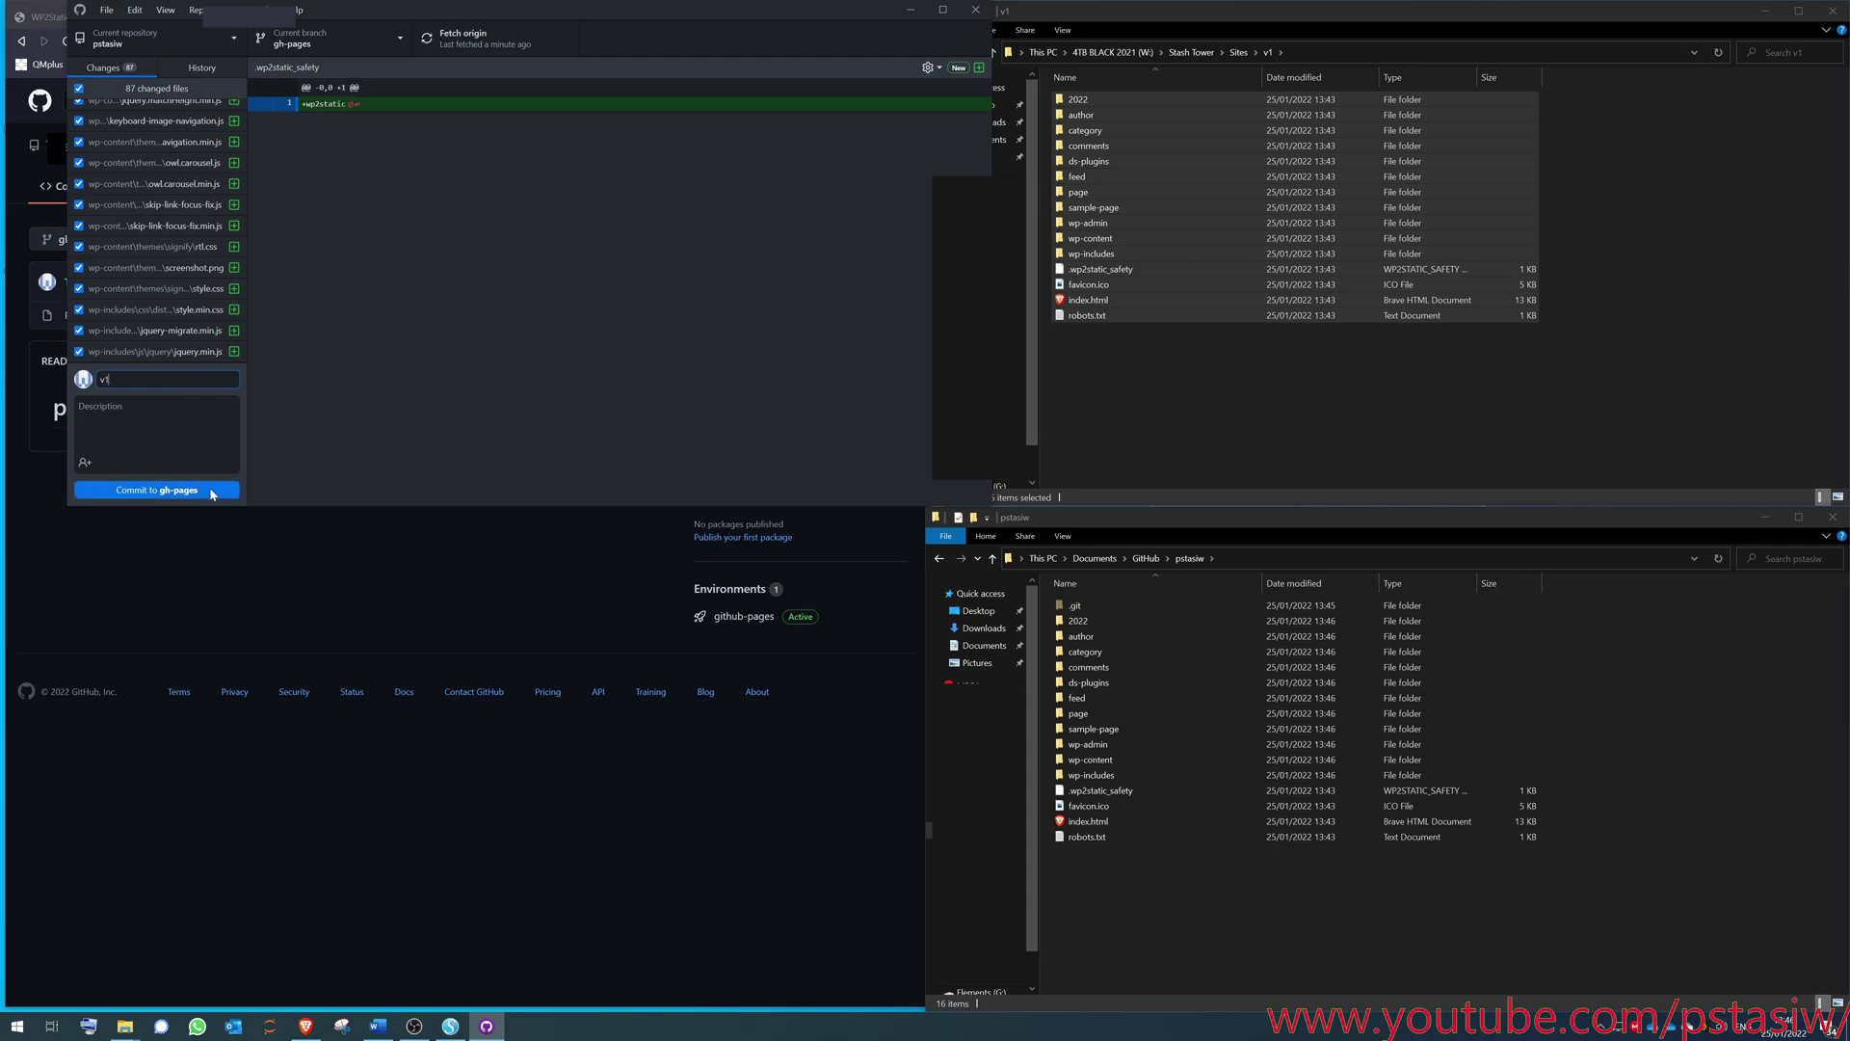
left_click(147, 494)
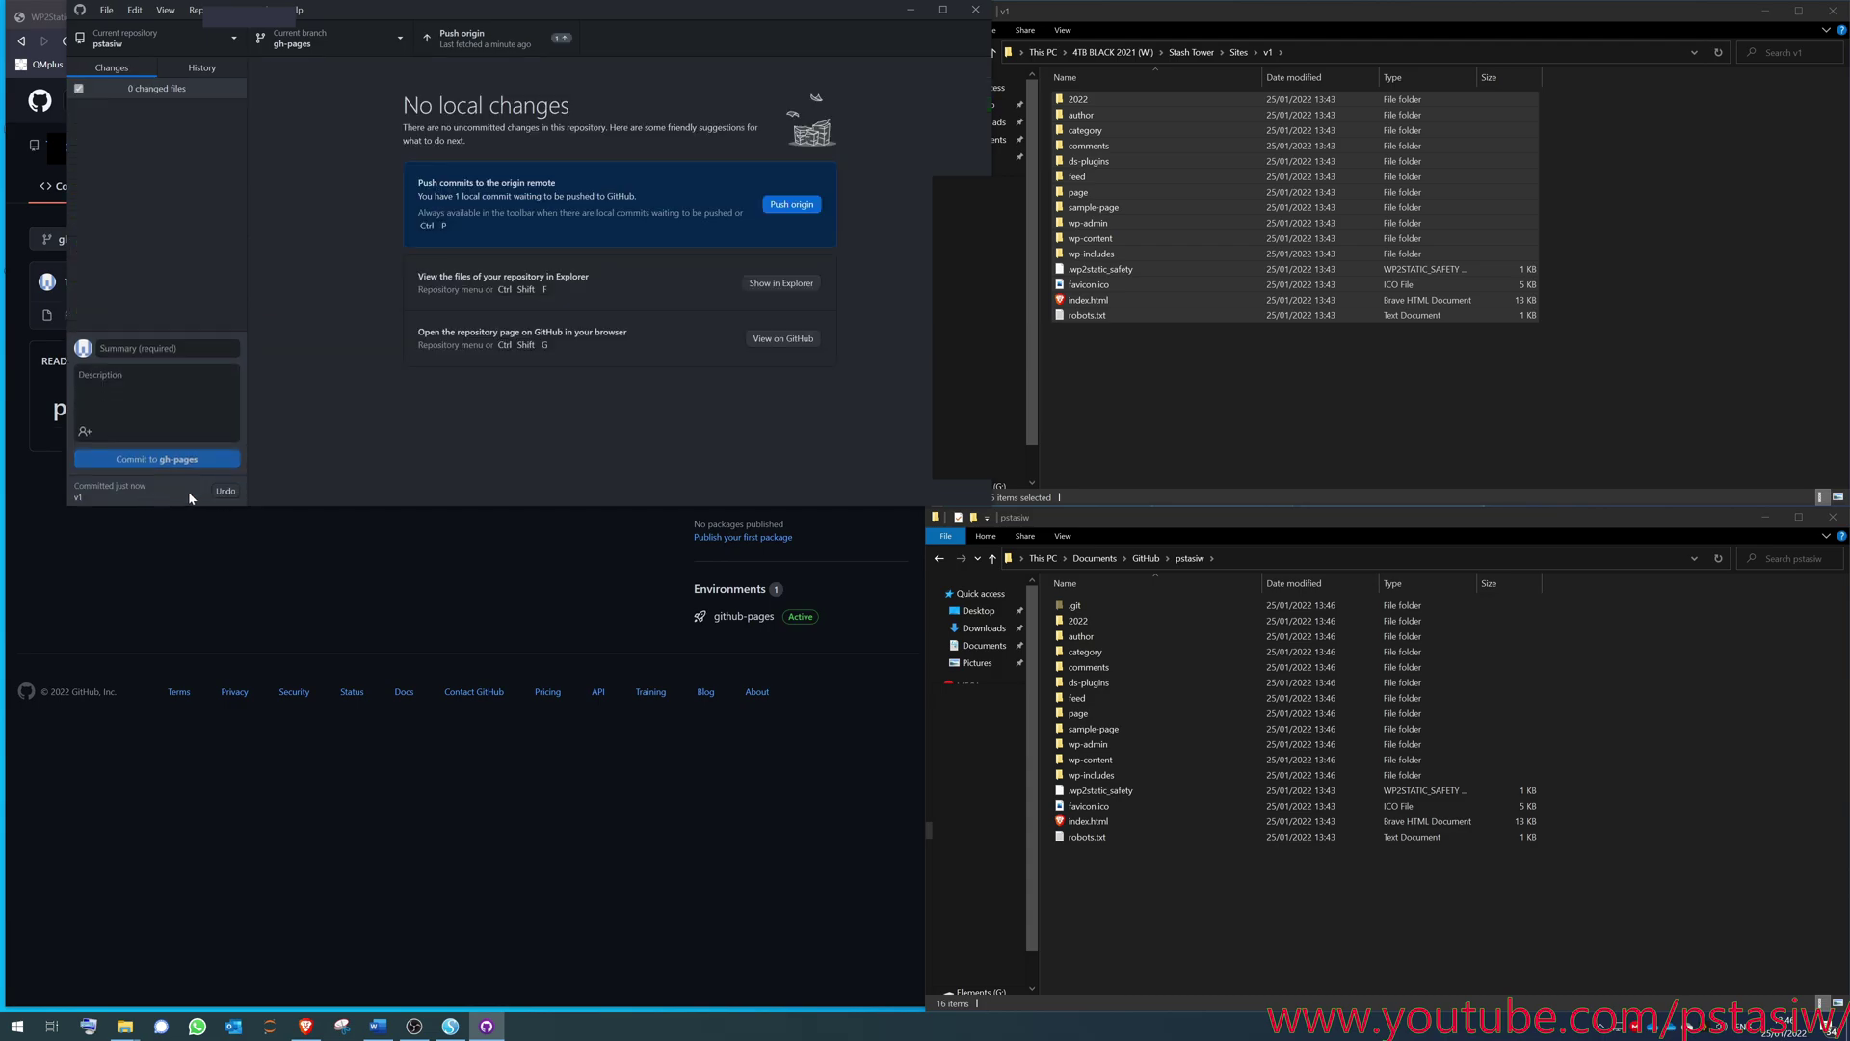
left_click(478, 46)
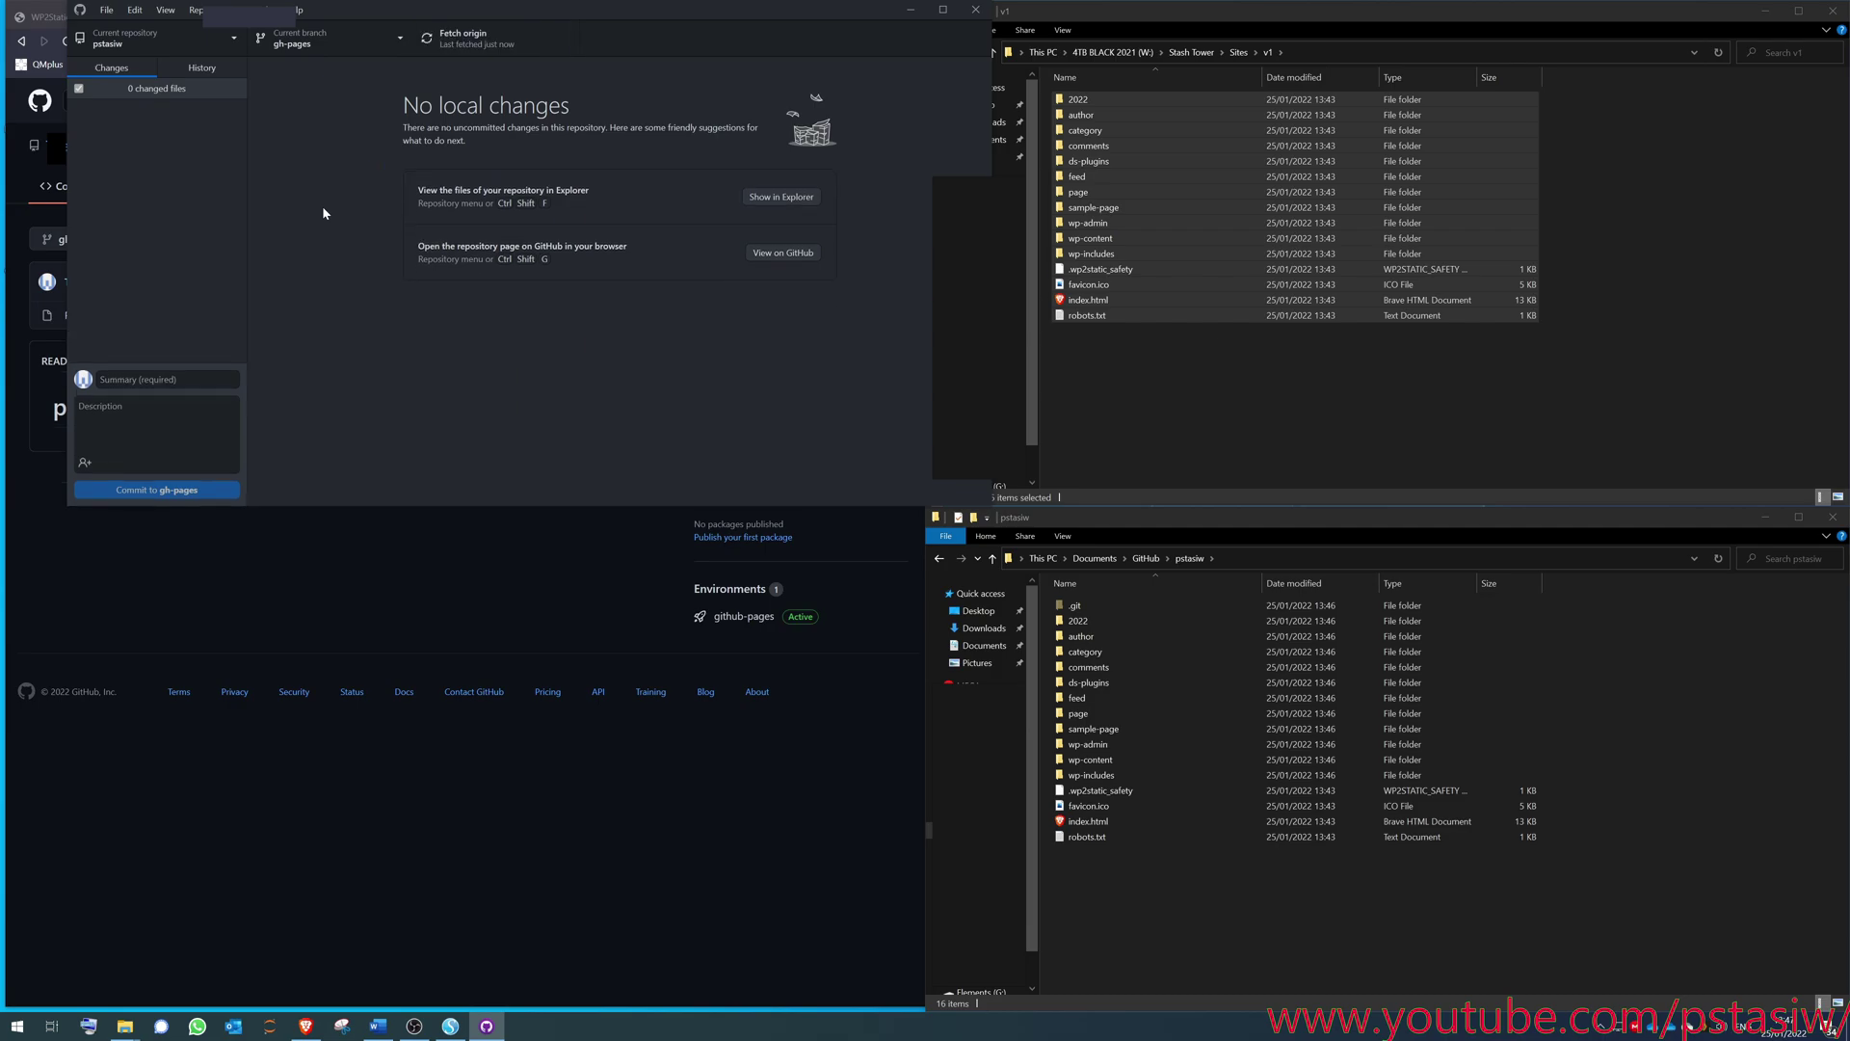
- Refresh the GitHub repo to show the pushed files, then open the Pages settings and the published site
left_click(490, 592)
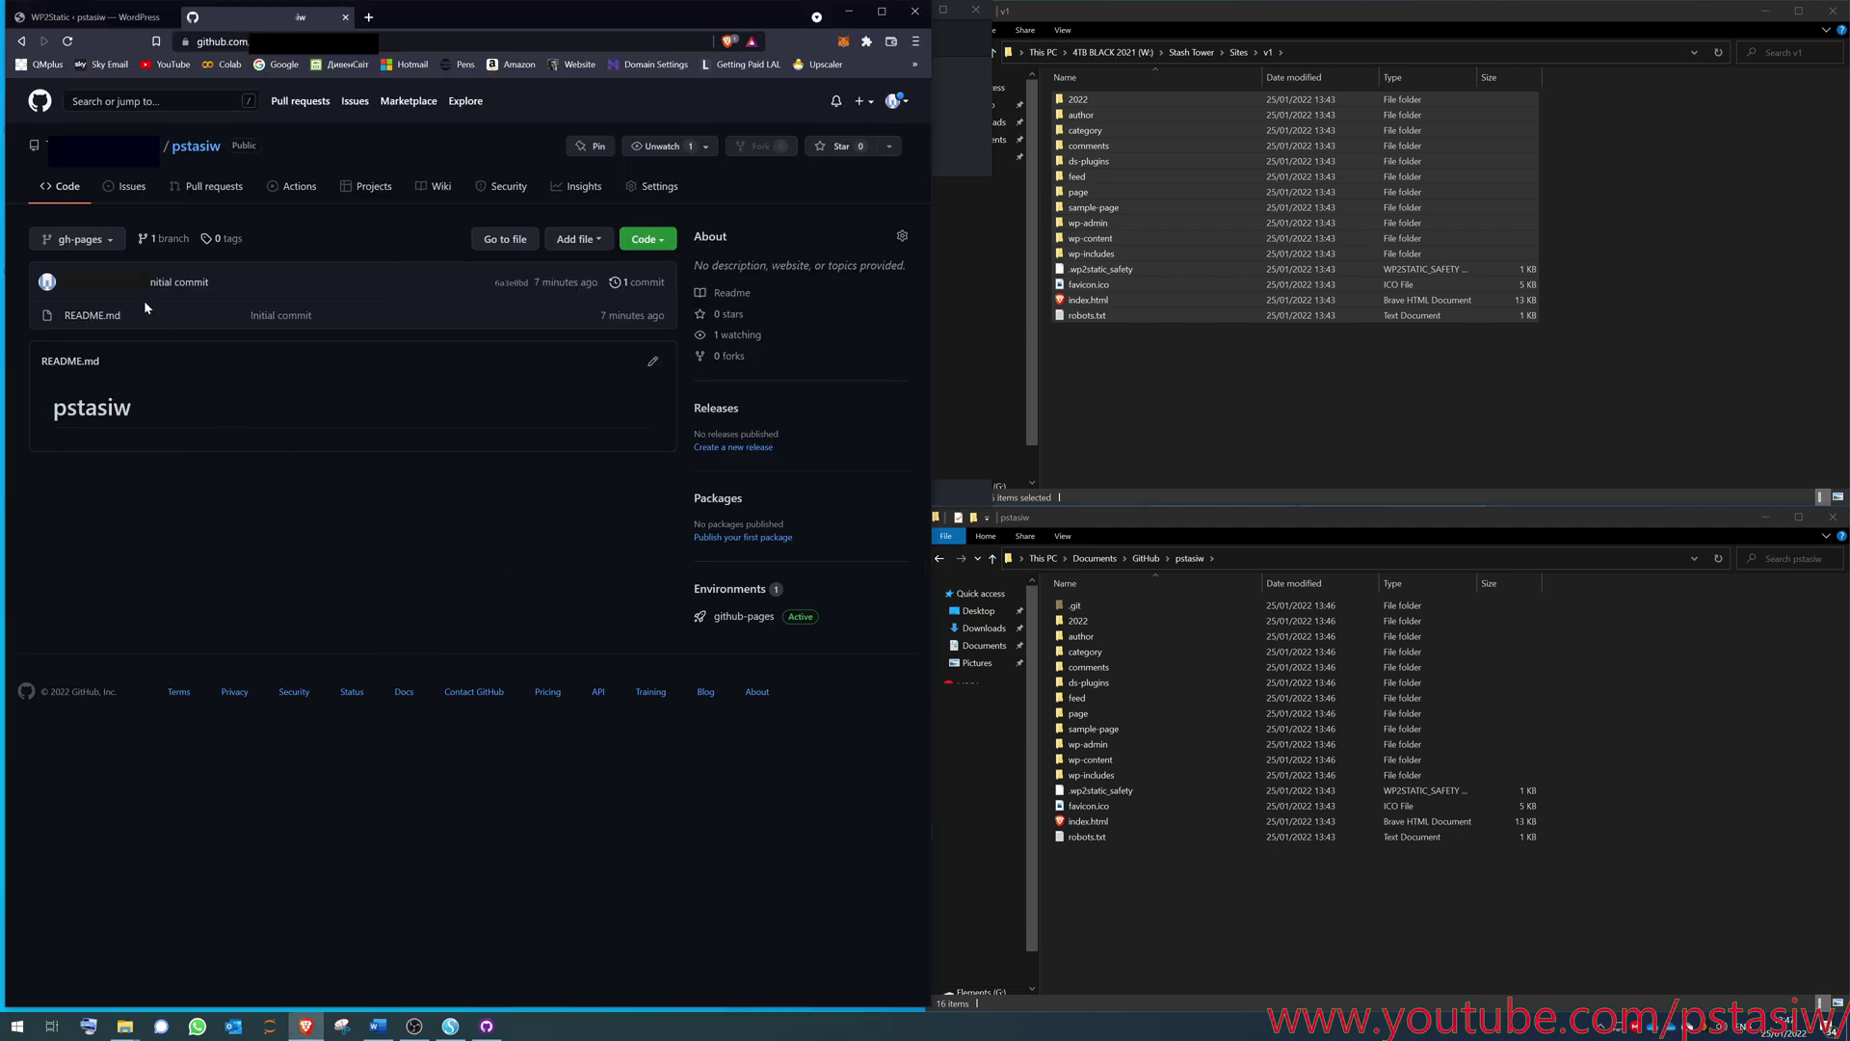
left_click(66, 196)
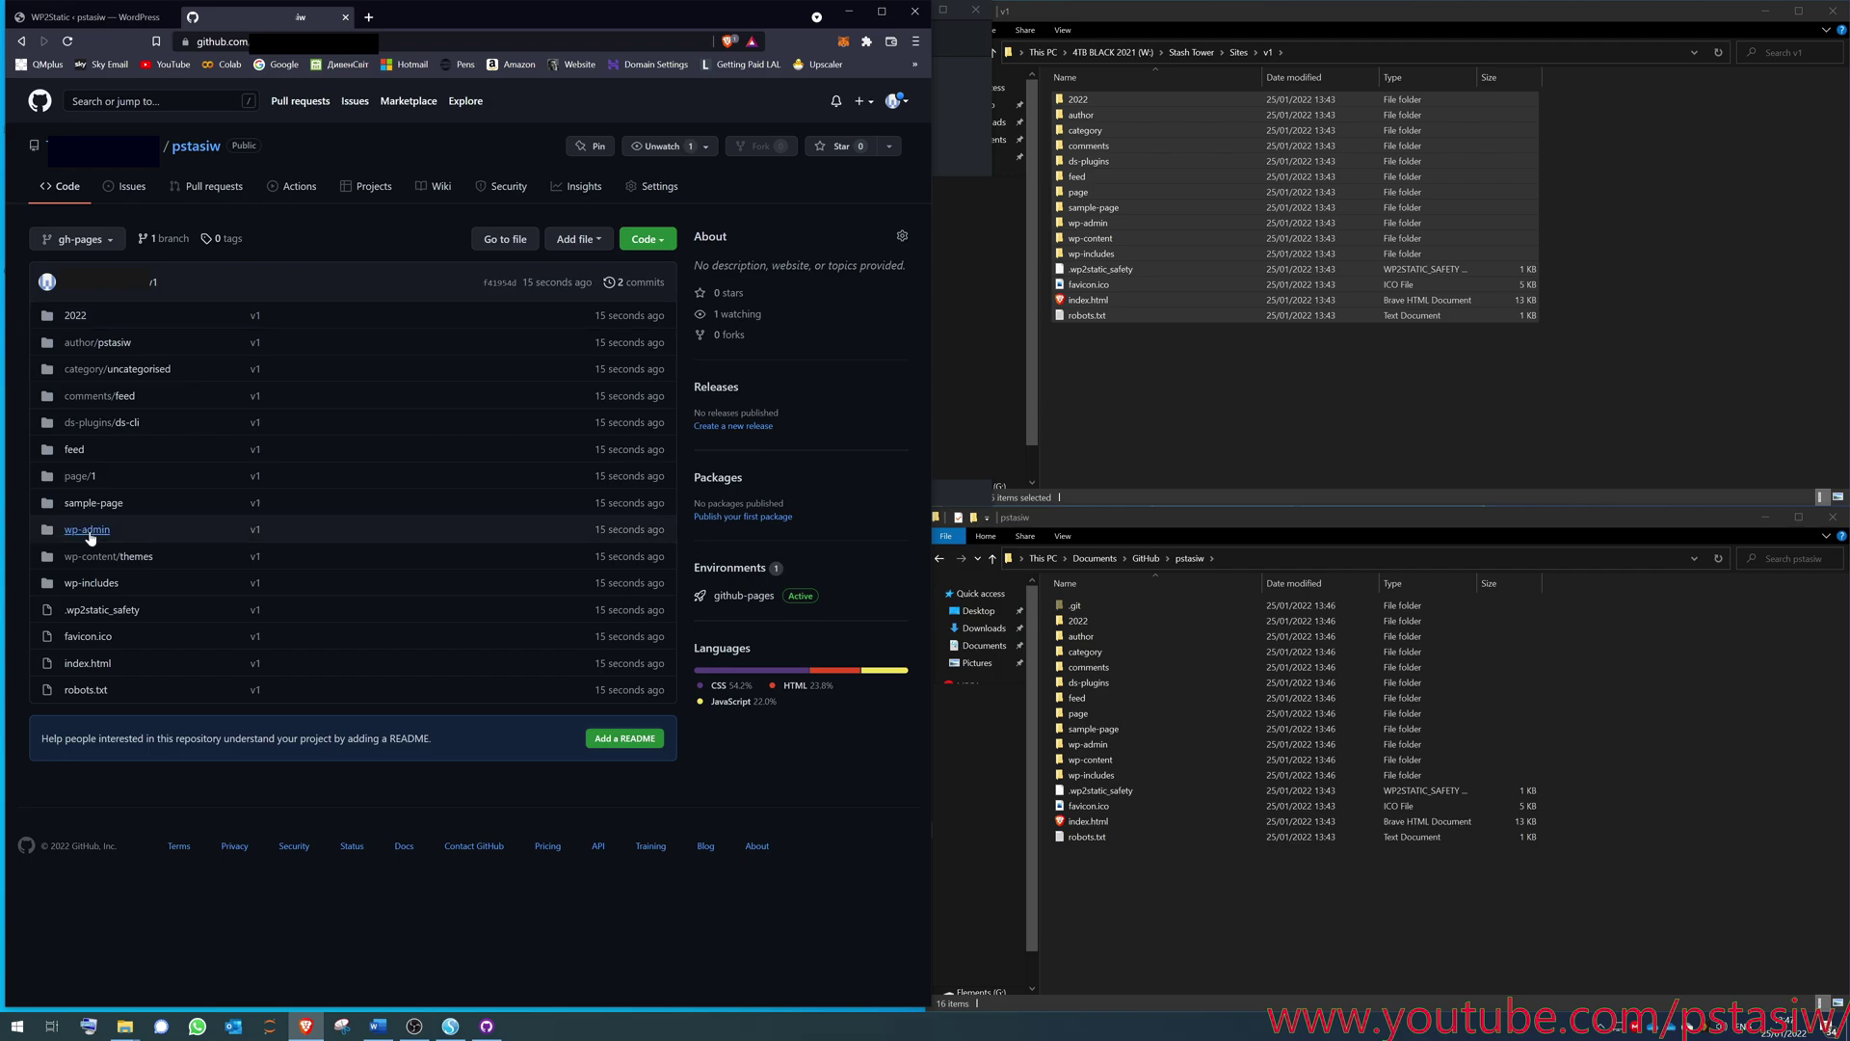
left_click(653, 186)
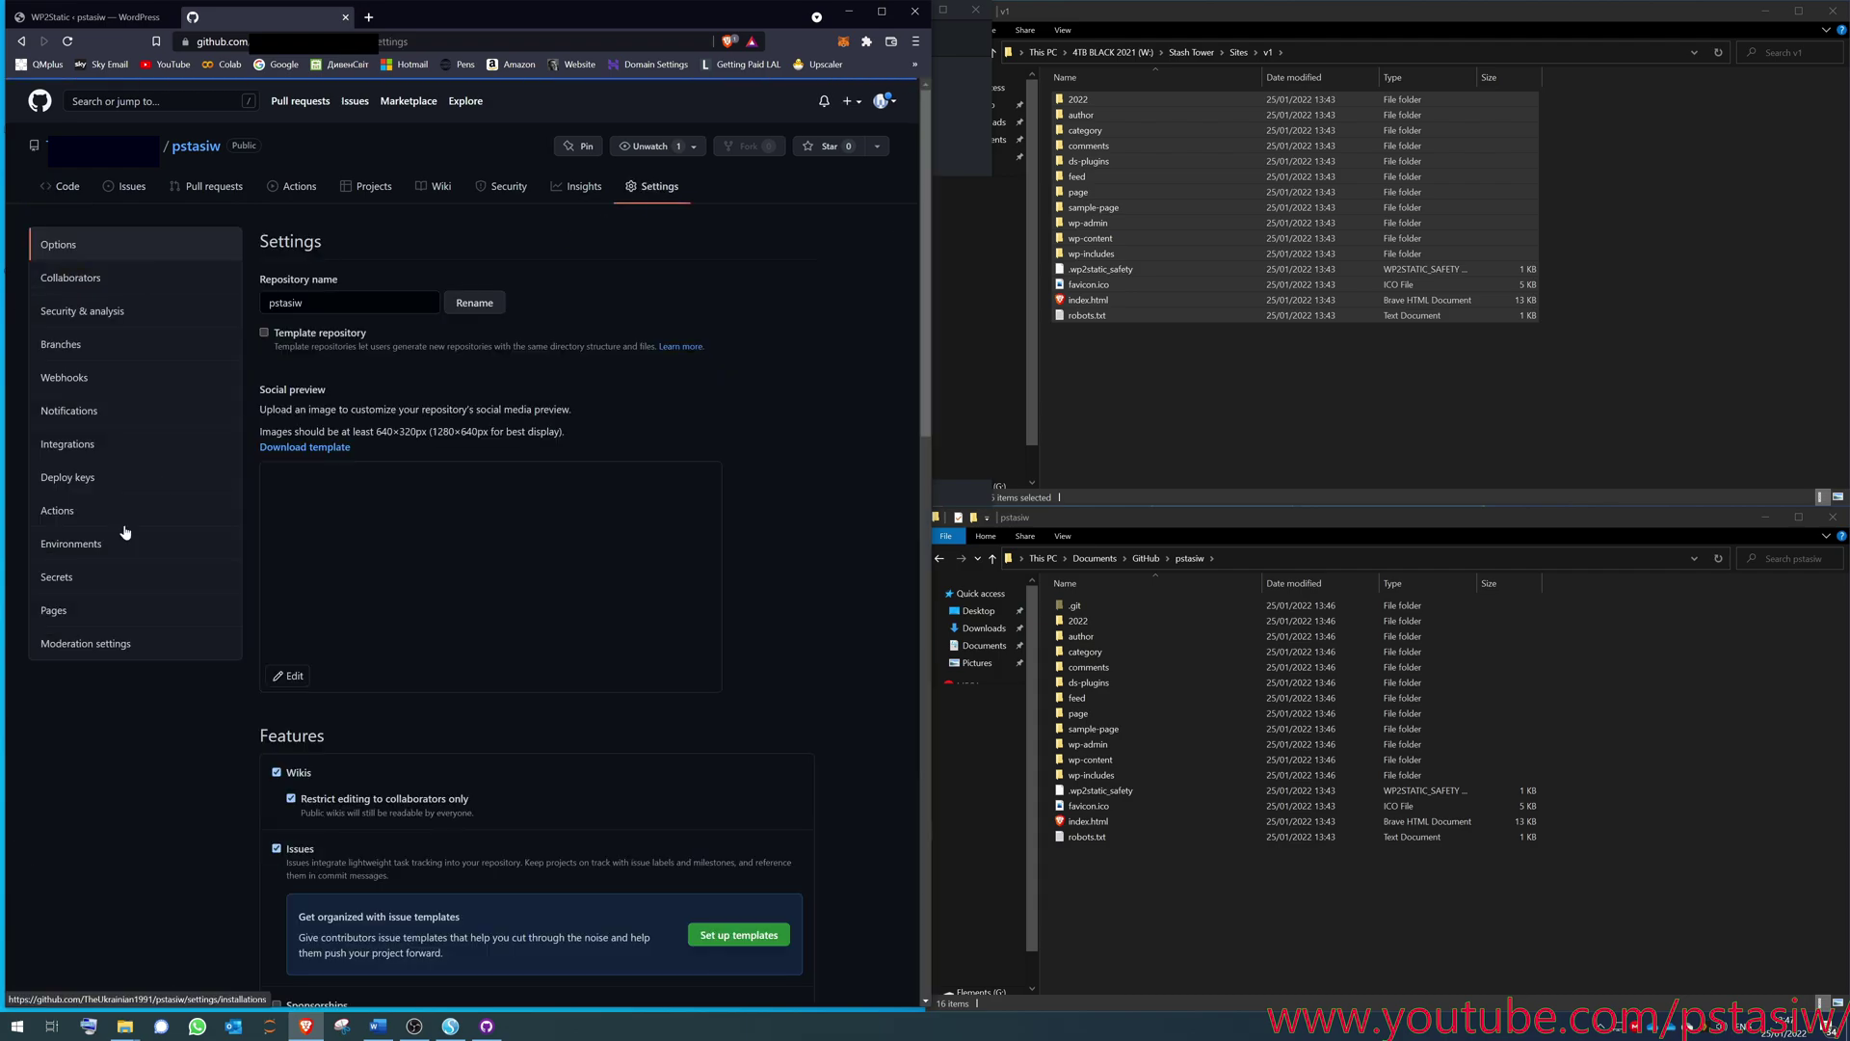
left_click(127, 610)
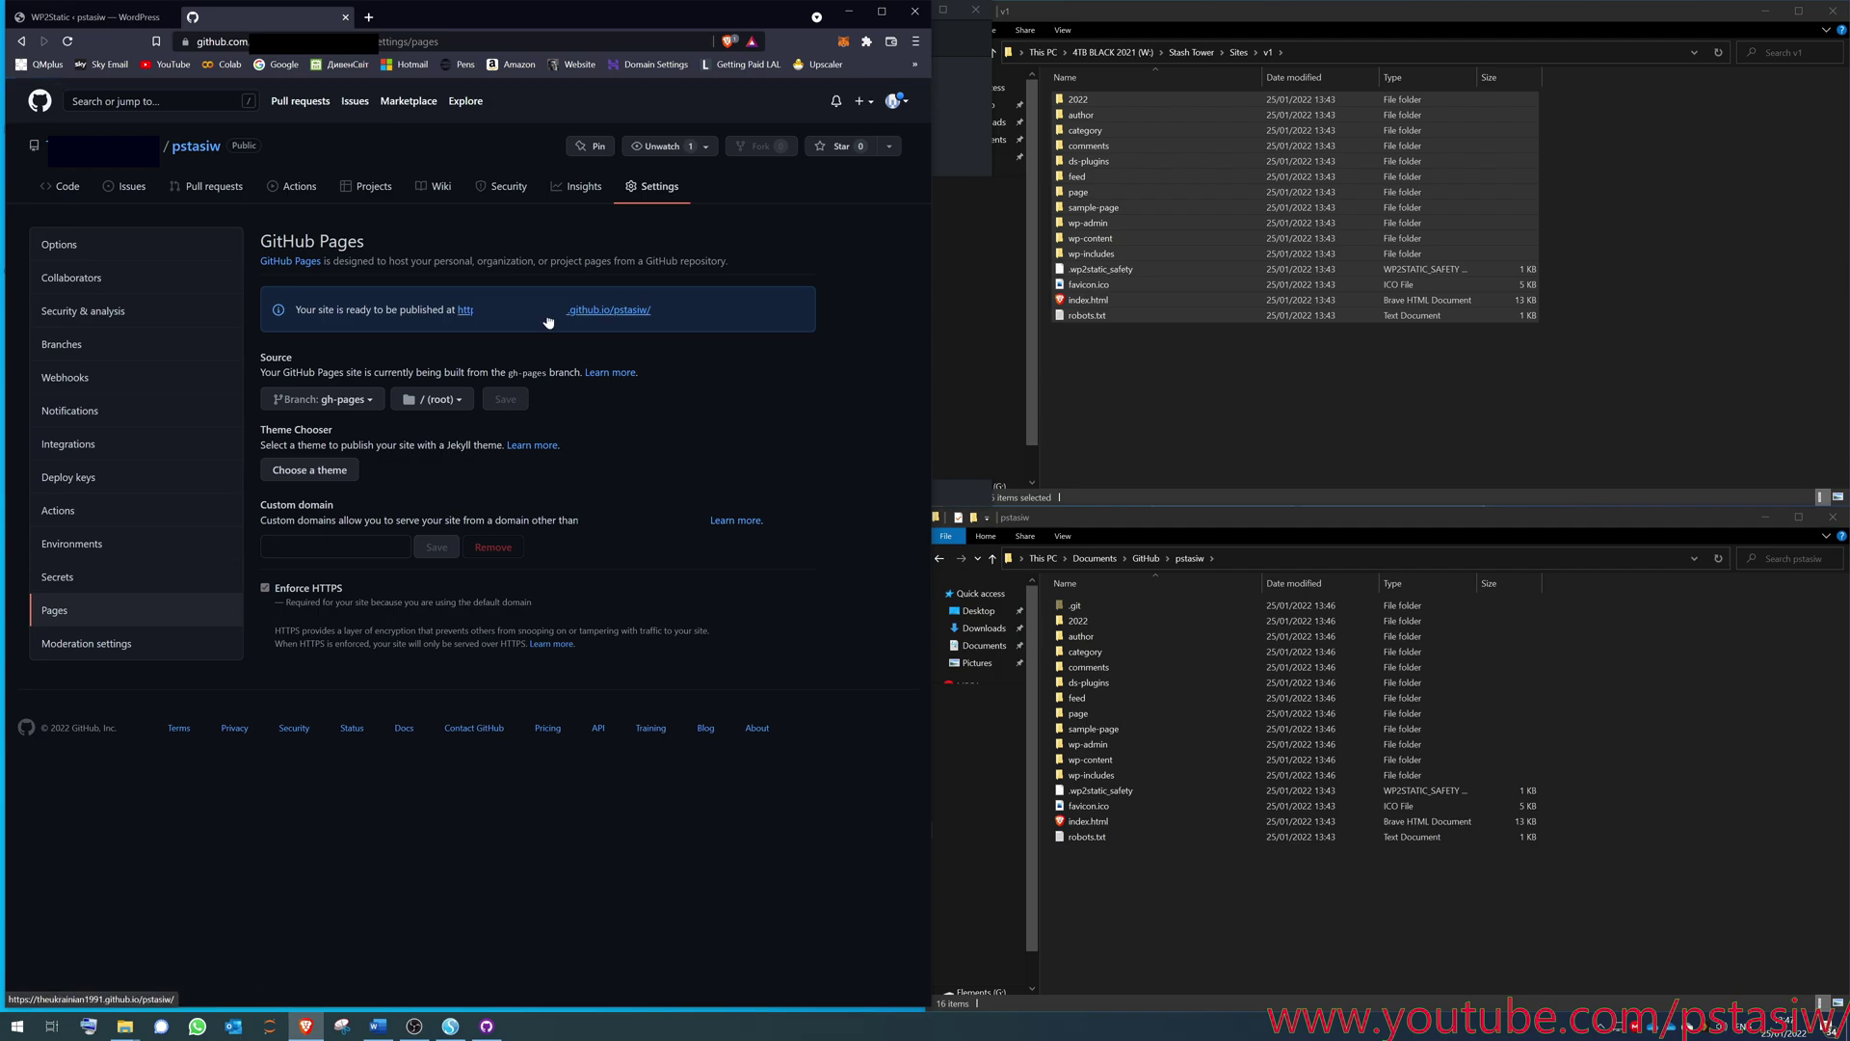
middle_click(515, 318)
- Reopen the published github.io site in a fresh tab and scroll through its homepage
left_click(509, 17)
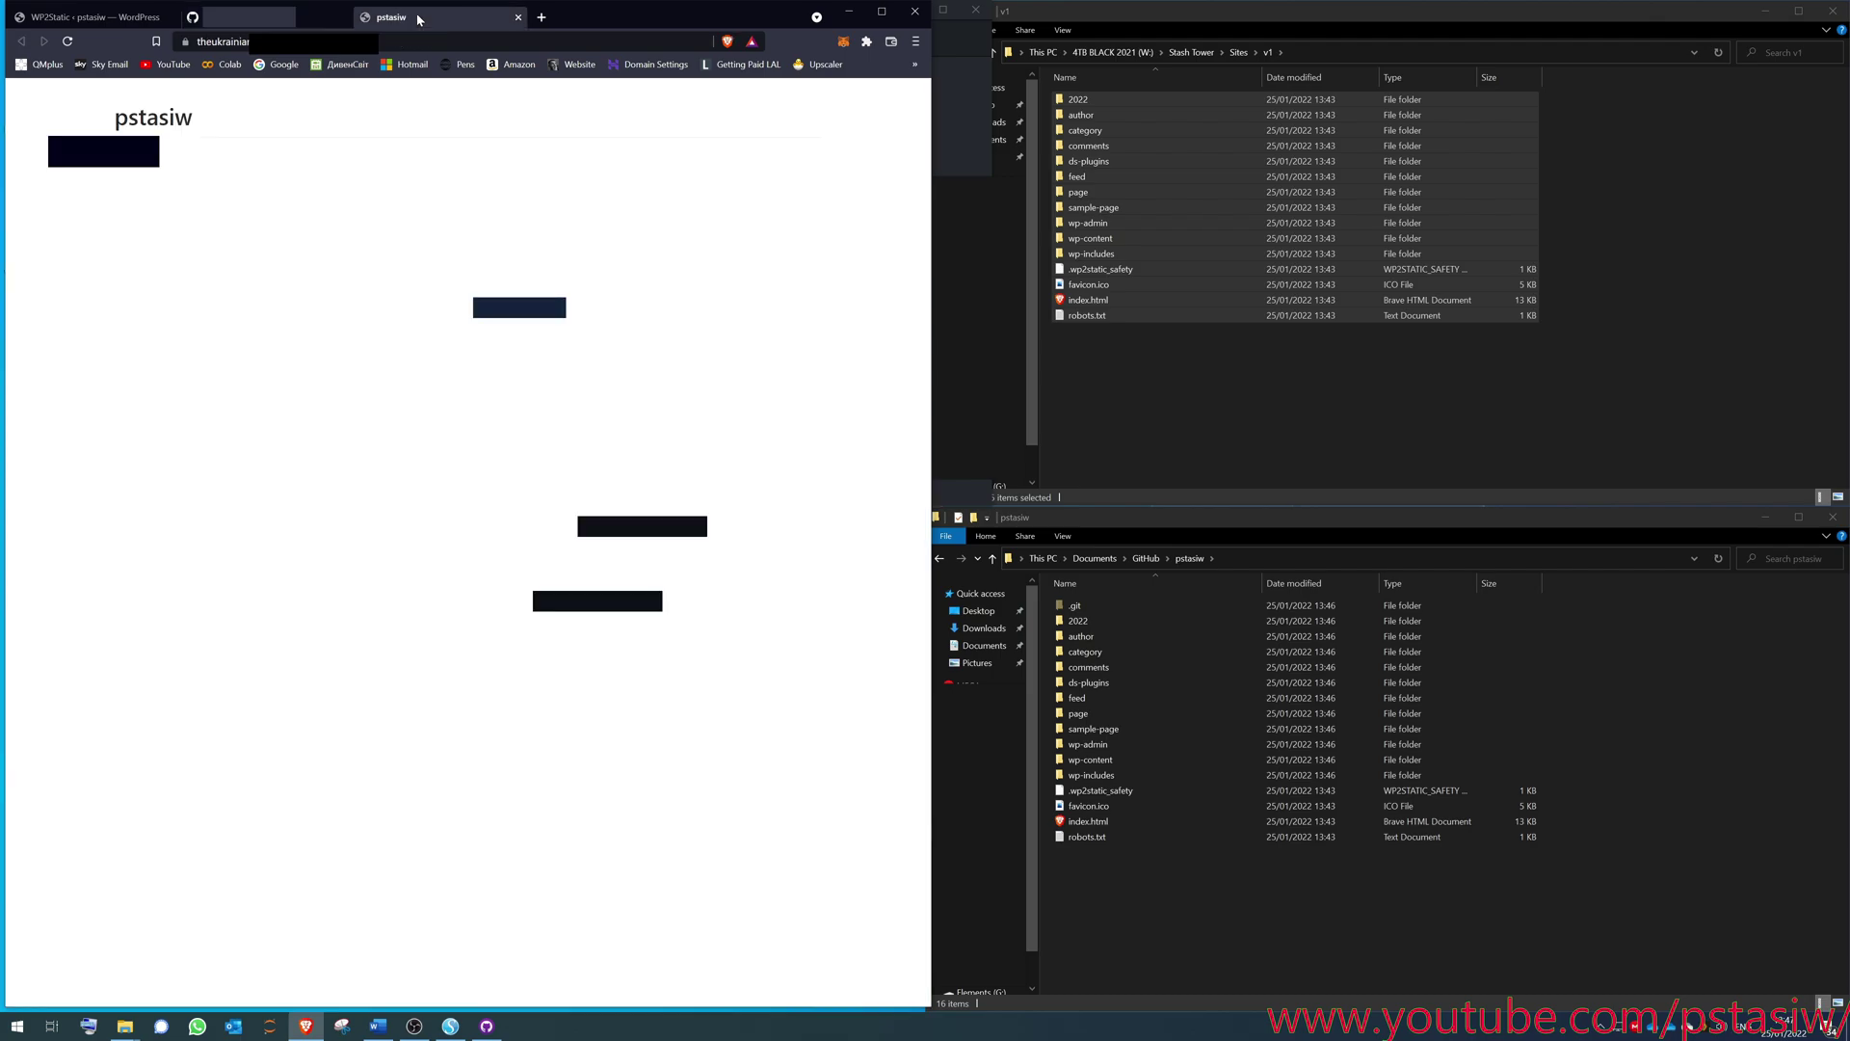
left_click(517, 17)
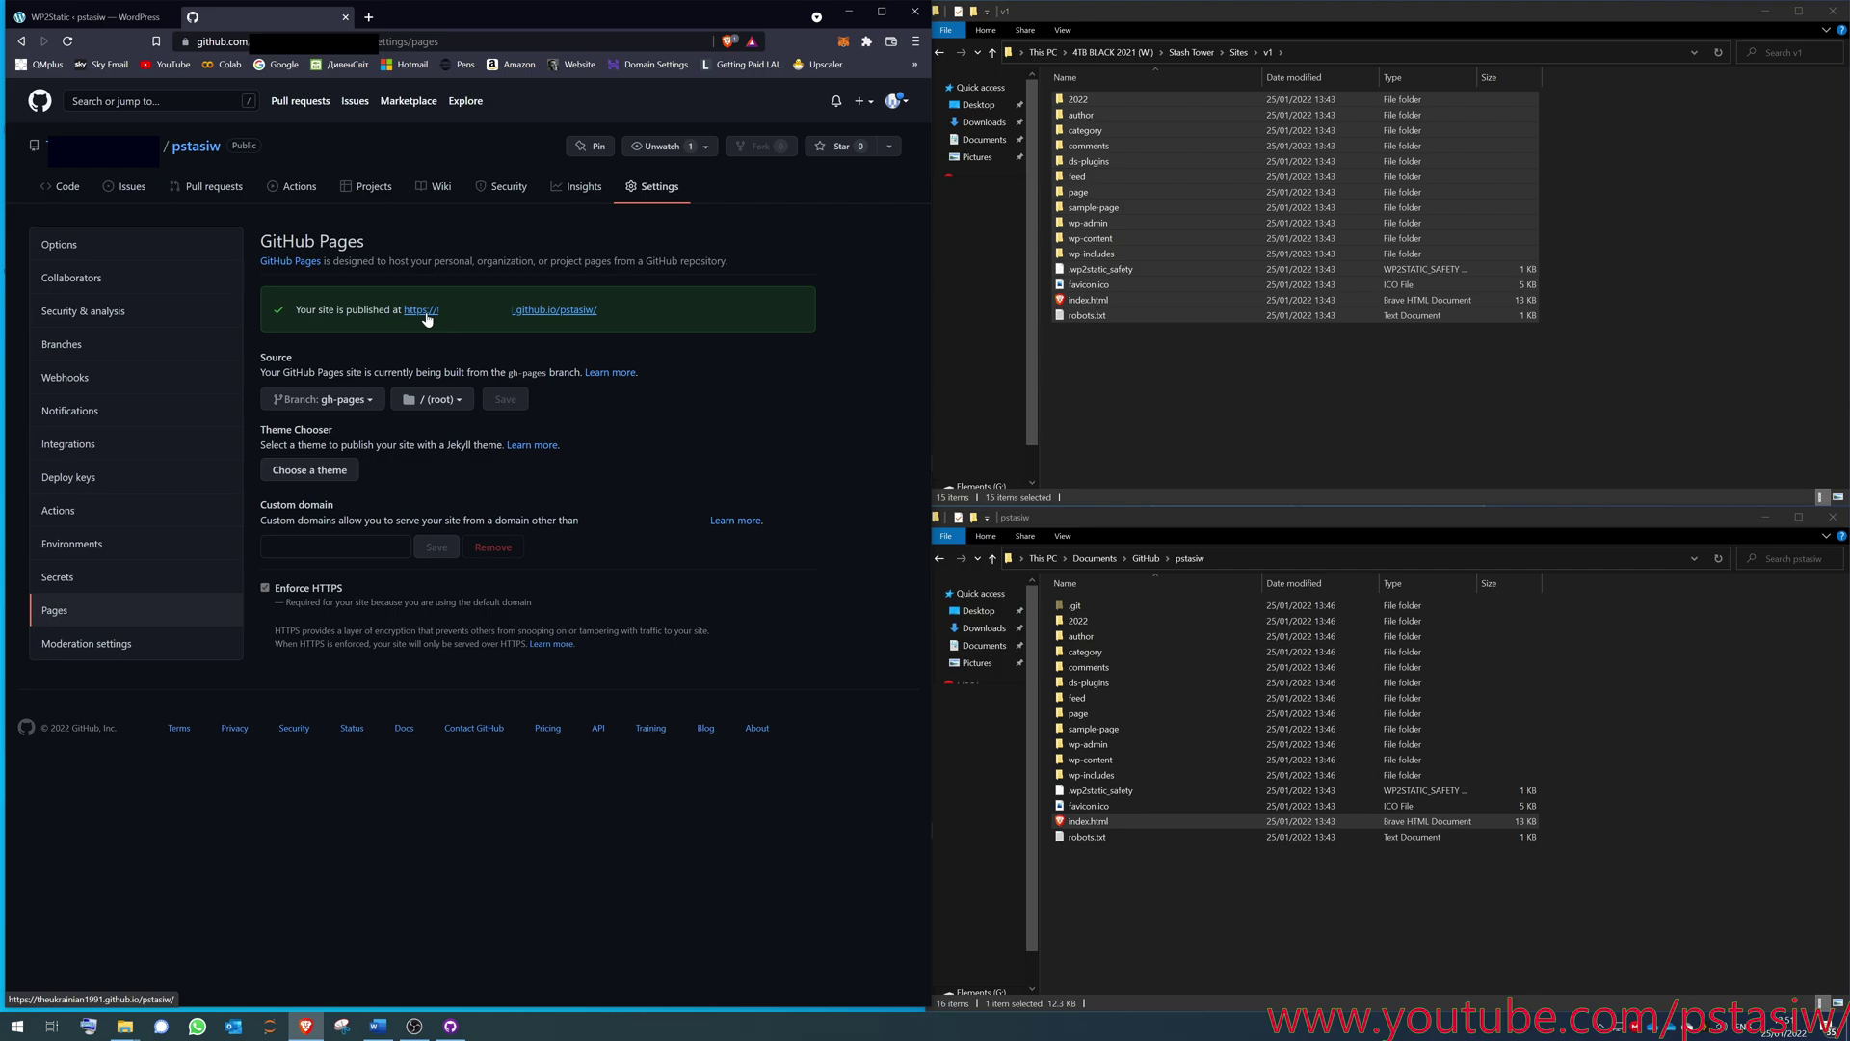
middle_click(426, 314)
left_click(429, 16)
scroll(455, 369, "down", 5)
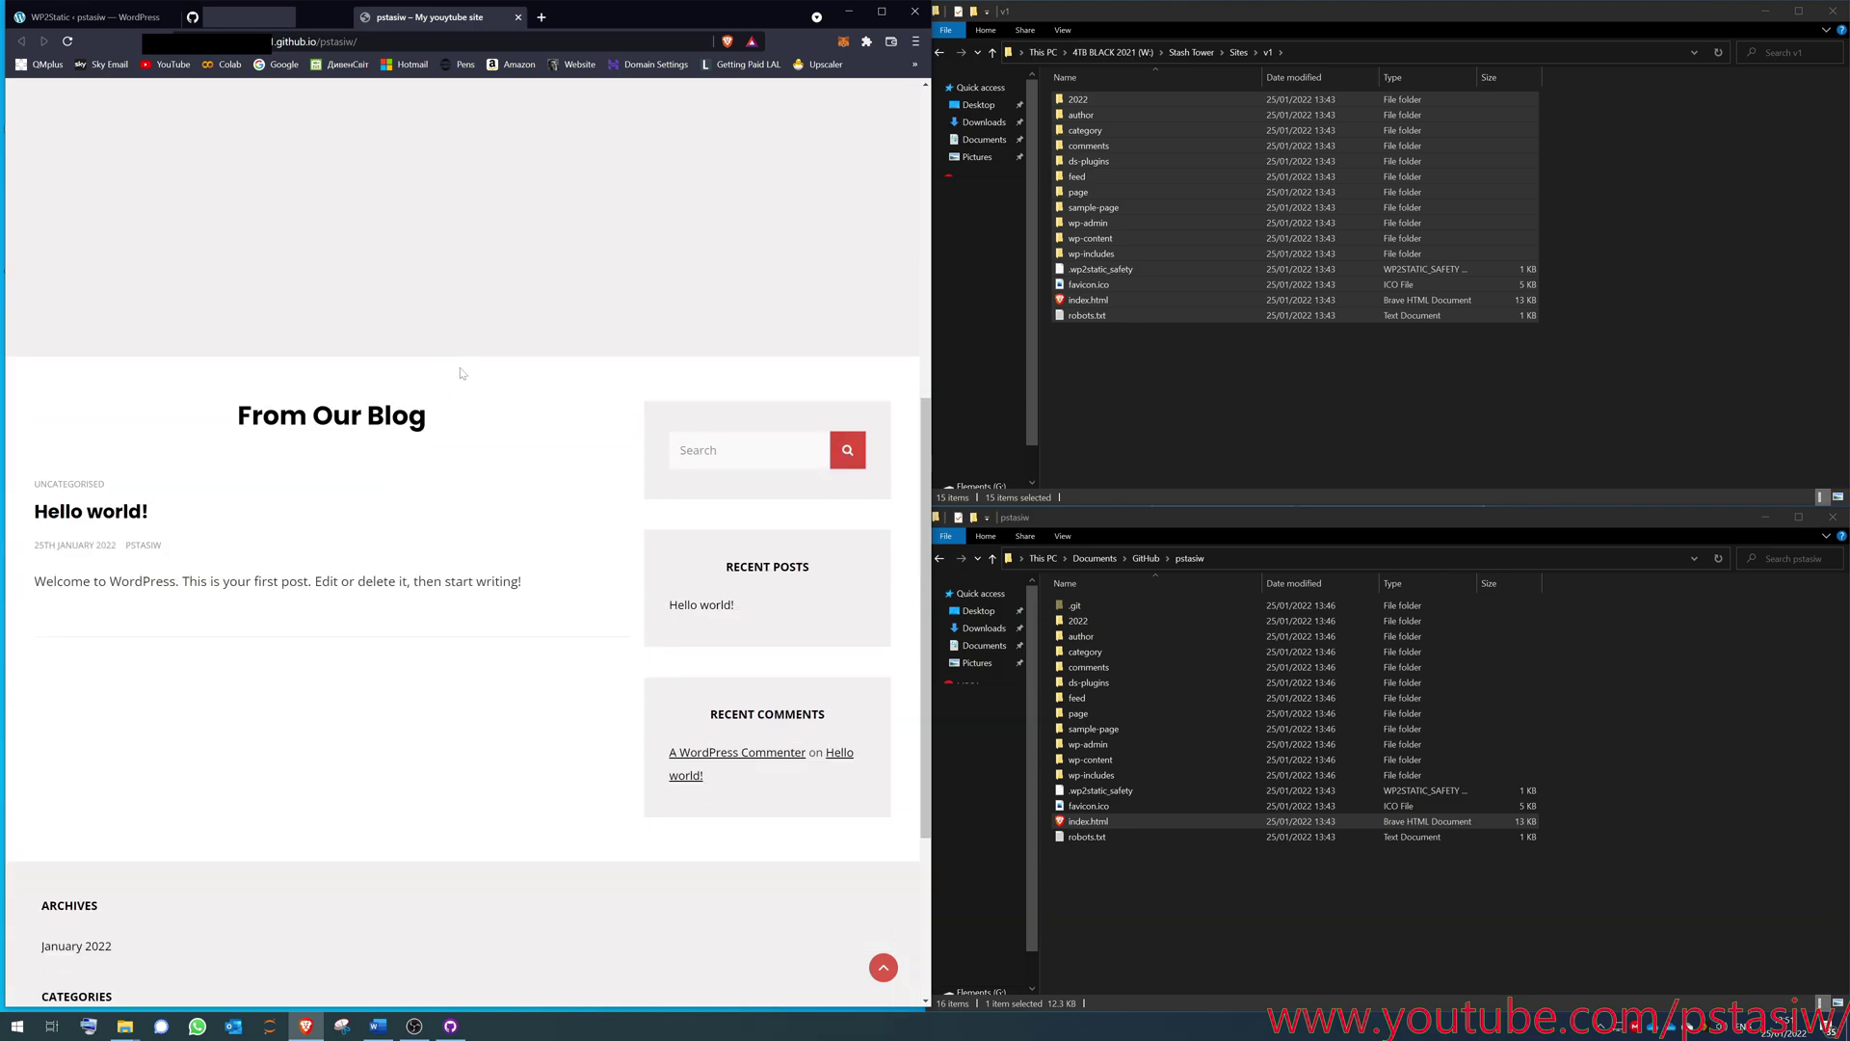
scroll(401, 620, "down", 3)
- Open the Hello world! post and check its 2022/01/25/hello-world/ address
left_click(106, 185)
scroll(381, 111, "down", 2)
scroll(382, 111, "up", 2)
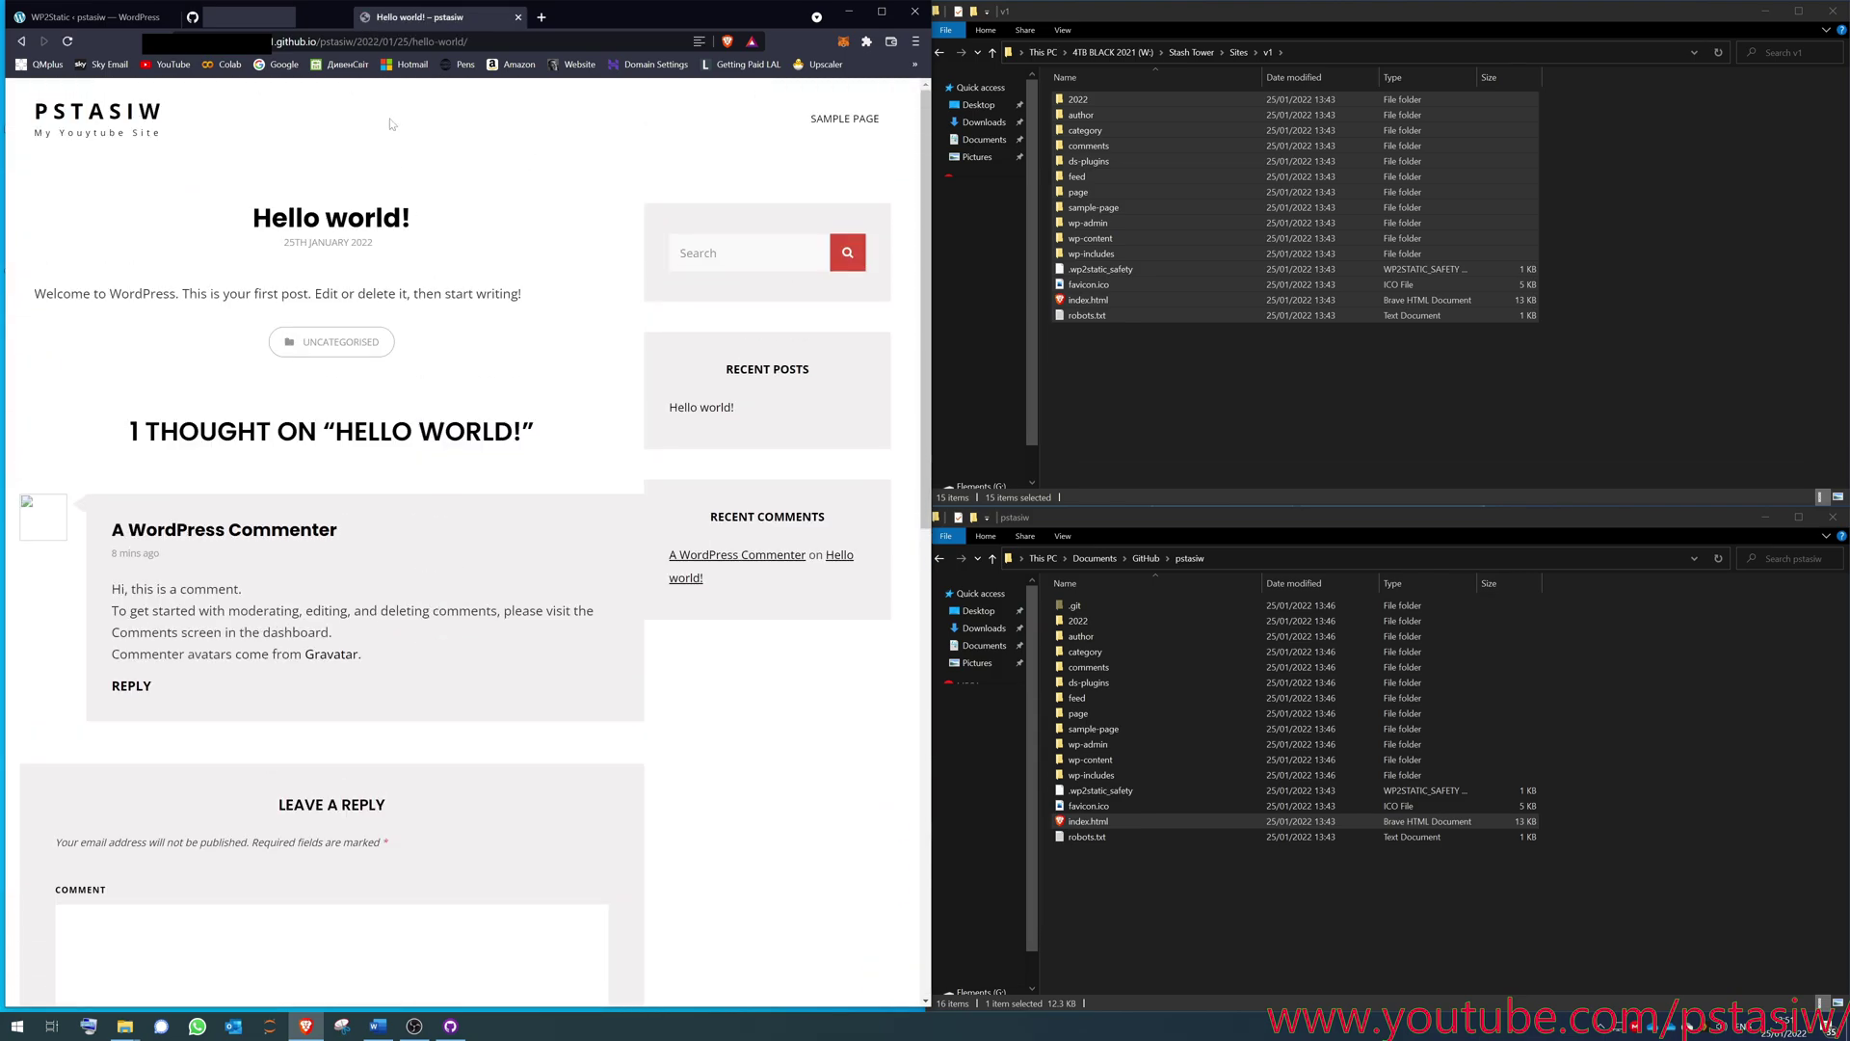
left_click(382, 42)
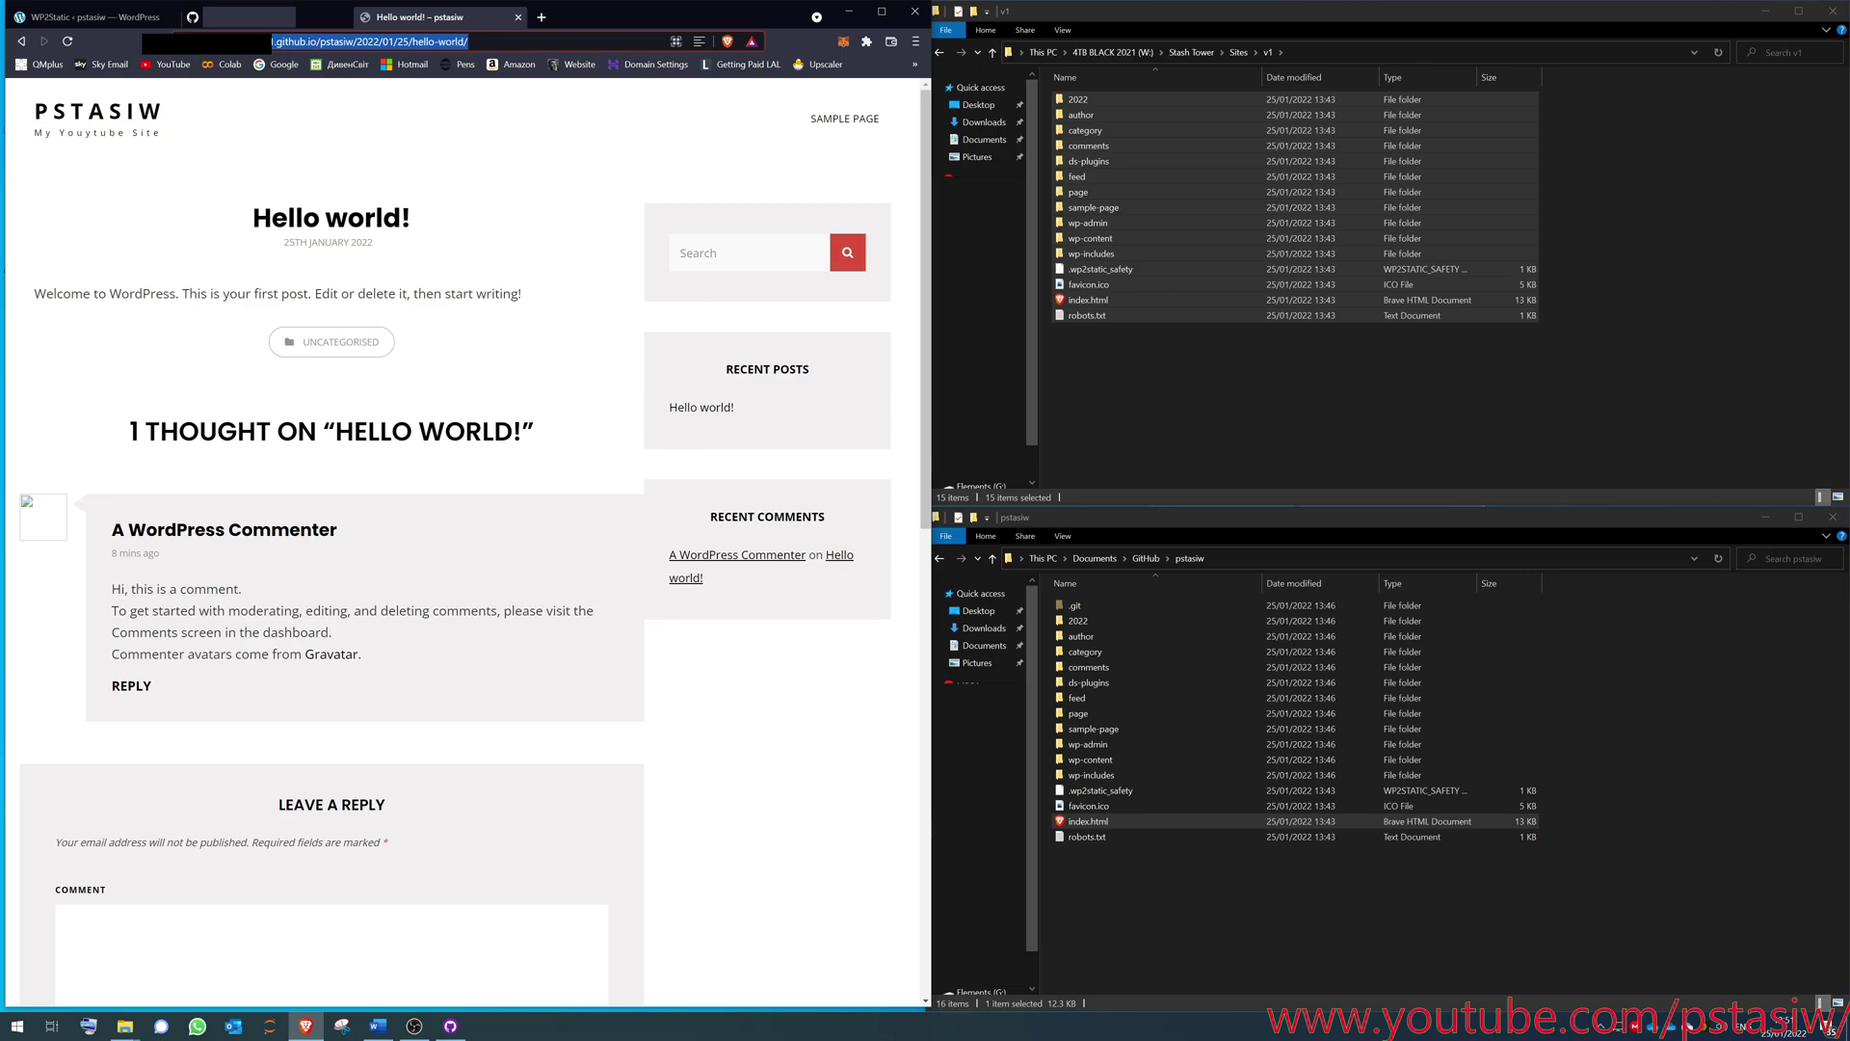
scroll(463, 540, "down", 6)
scroll(462, 540, "up", 3)
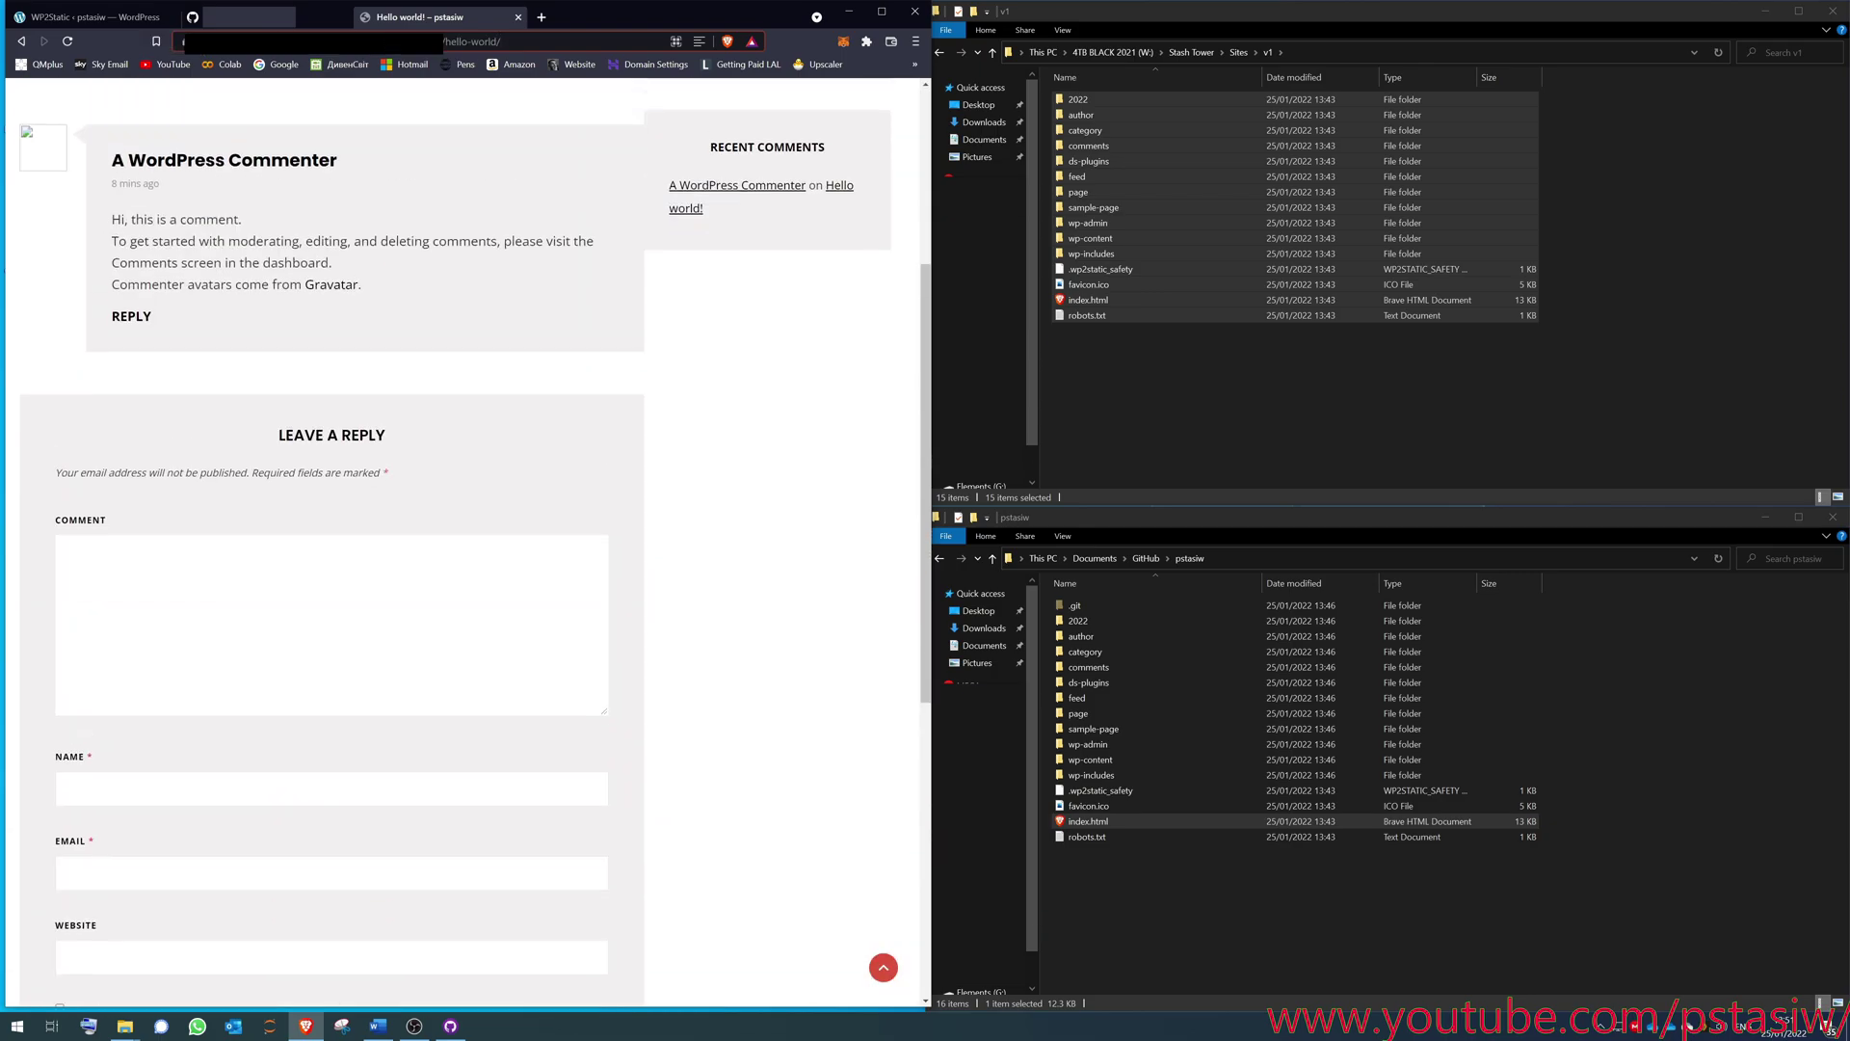
scroll(469, 640, "up", 4)
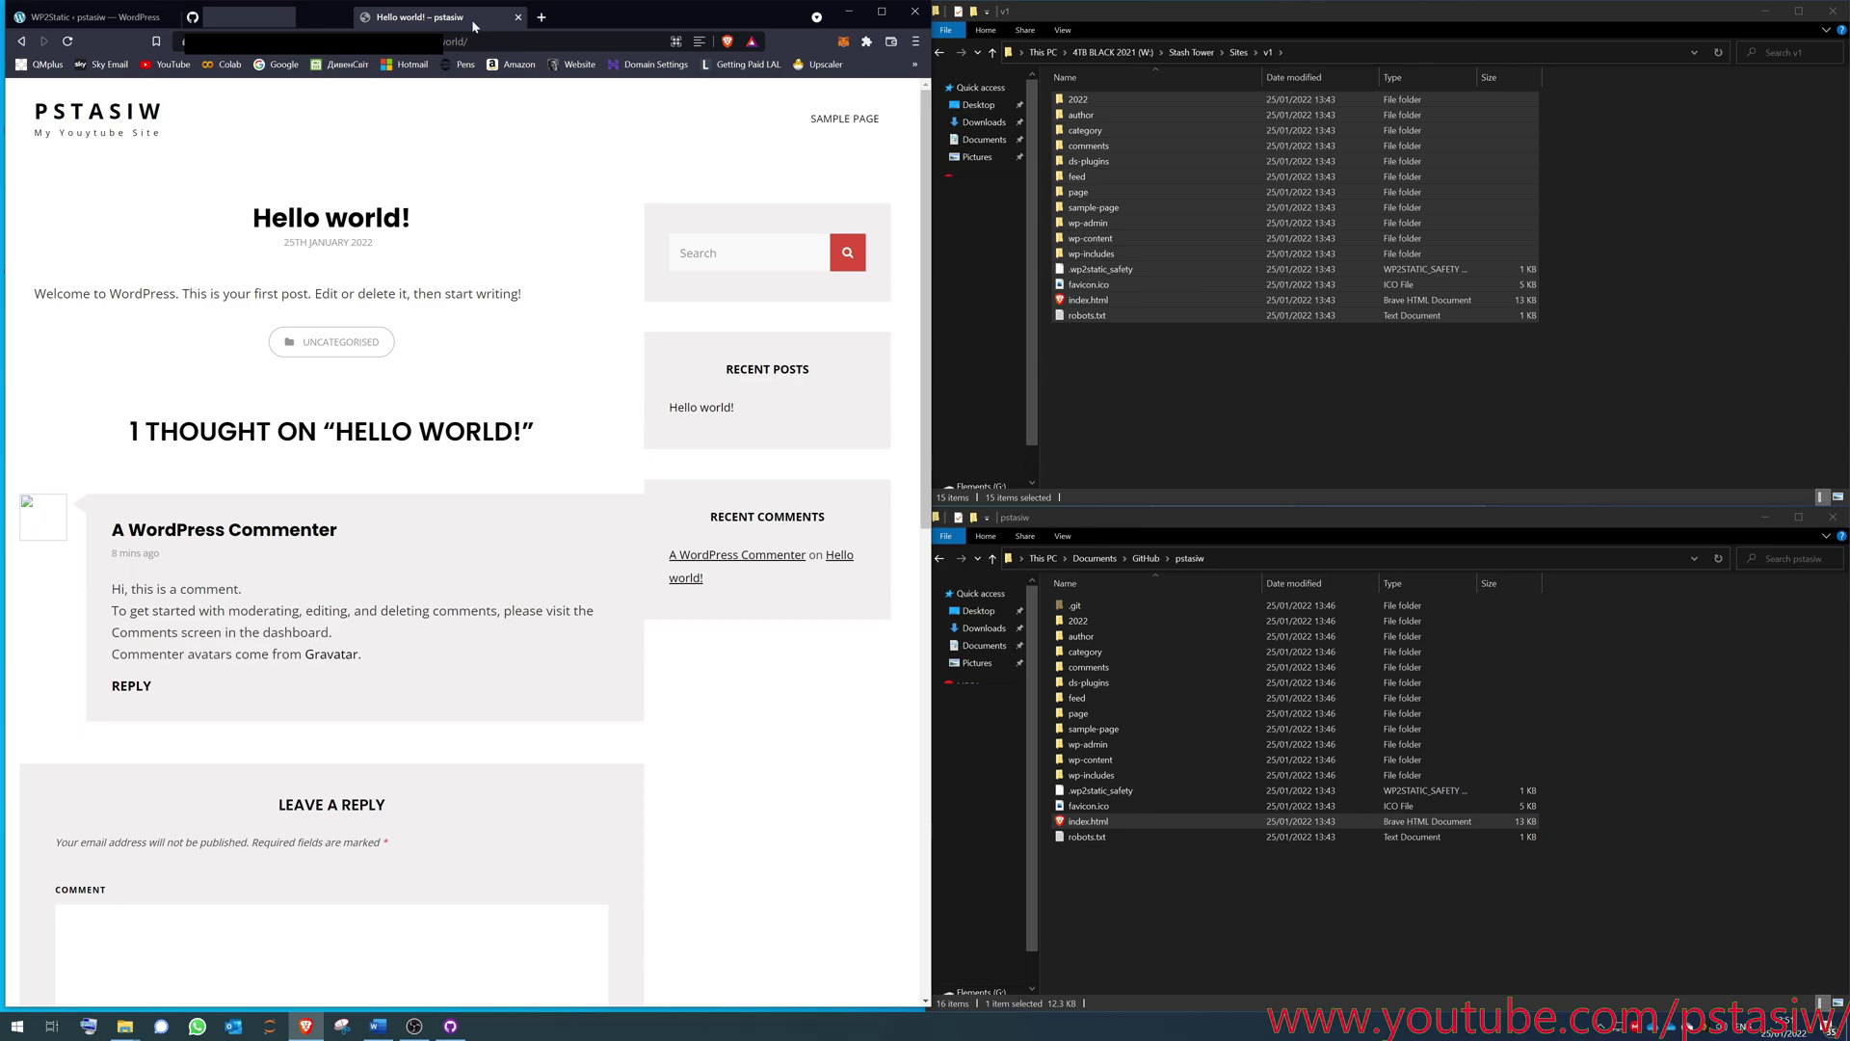
- Close the post tab and enter pstasiw.com as the GitHub Pages custom domain
left_click(518, 16)
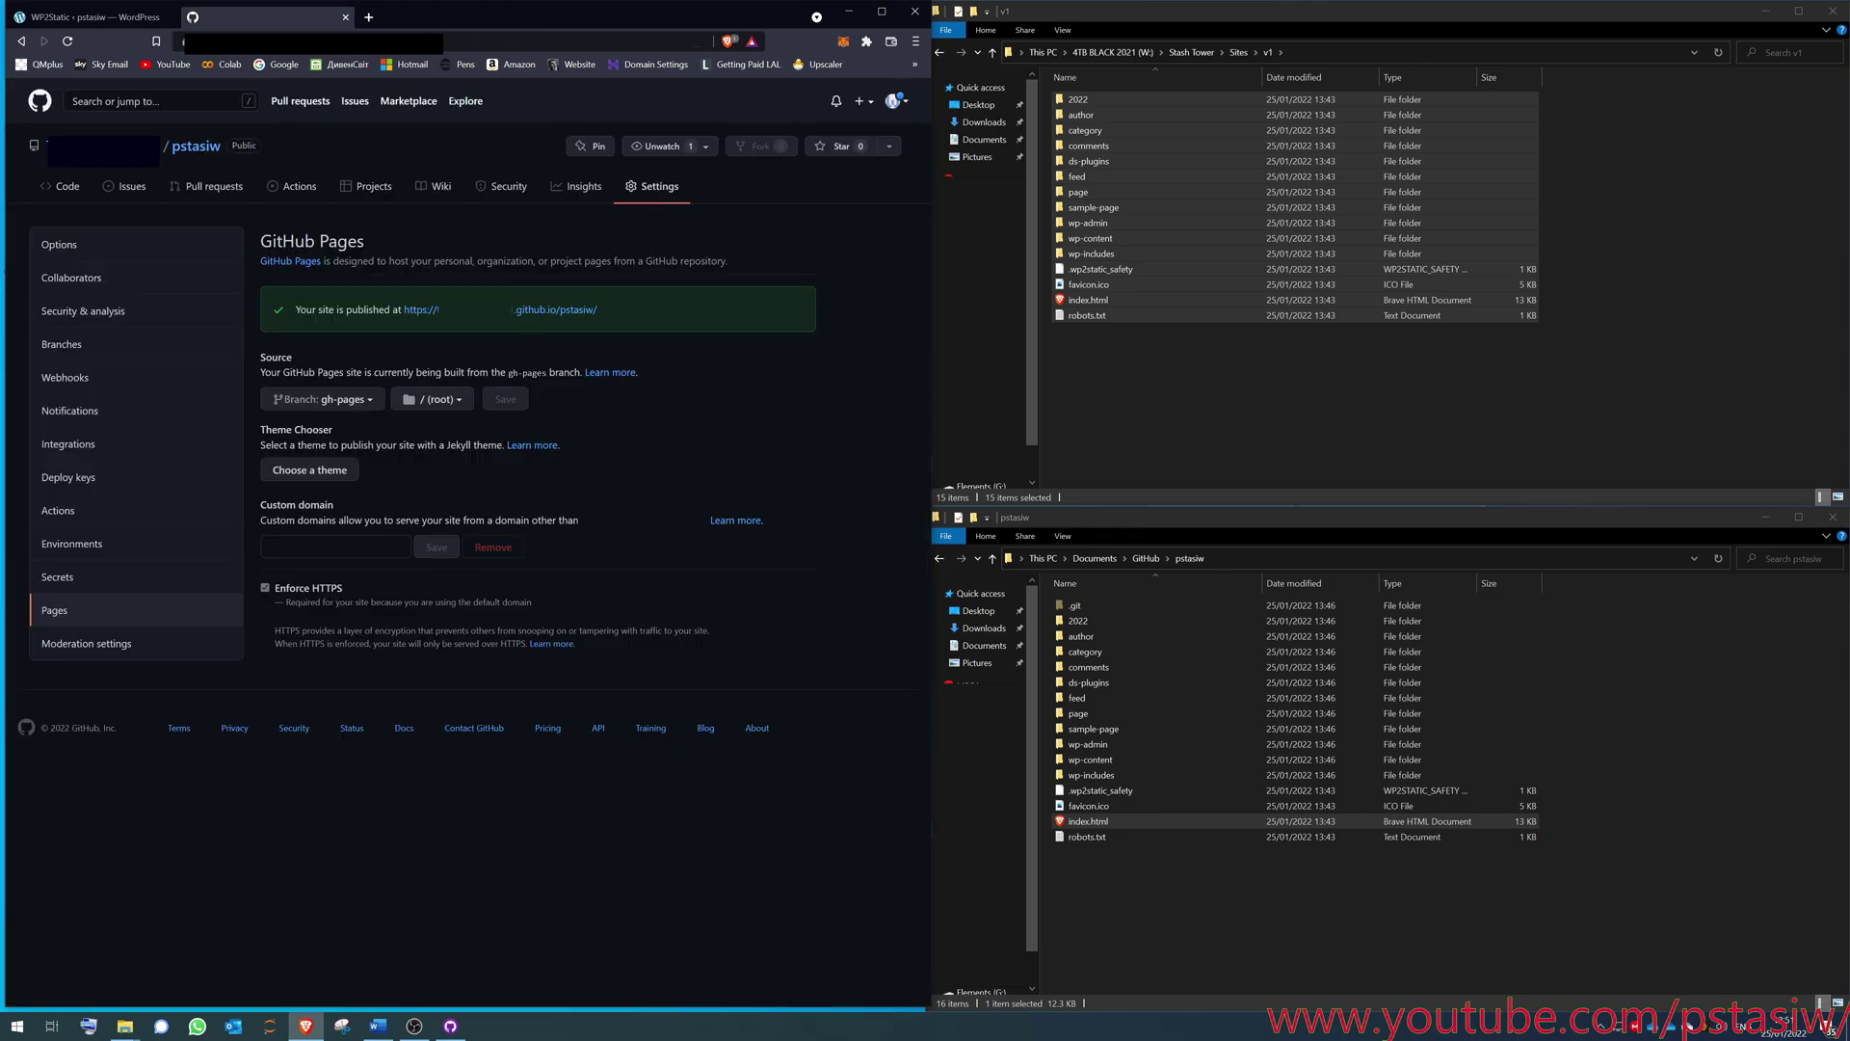
left_click(335, 547)
type("pstasiw.com")
- Open the domain's DNS / Nameservers page in Hostinger and review the nameservers without changing them
left_click(368, 17)
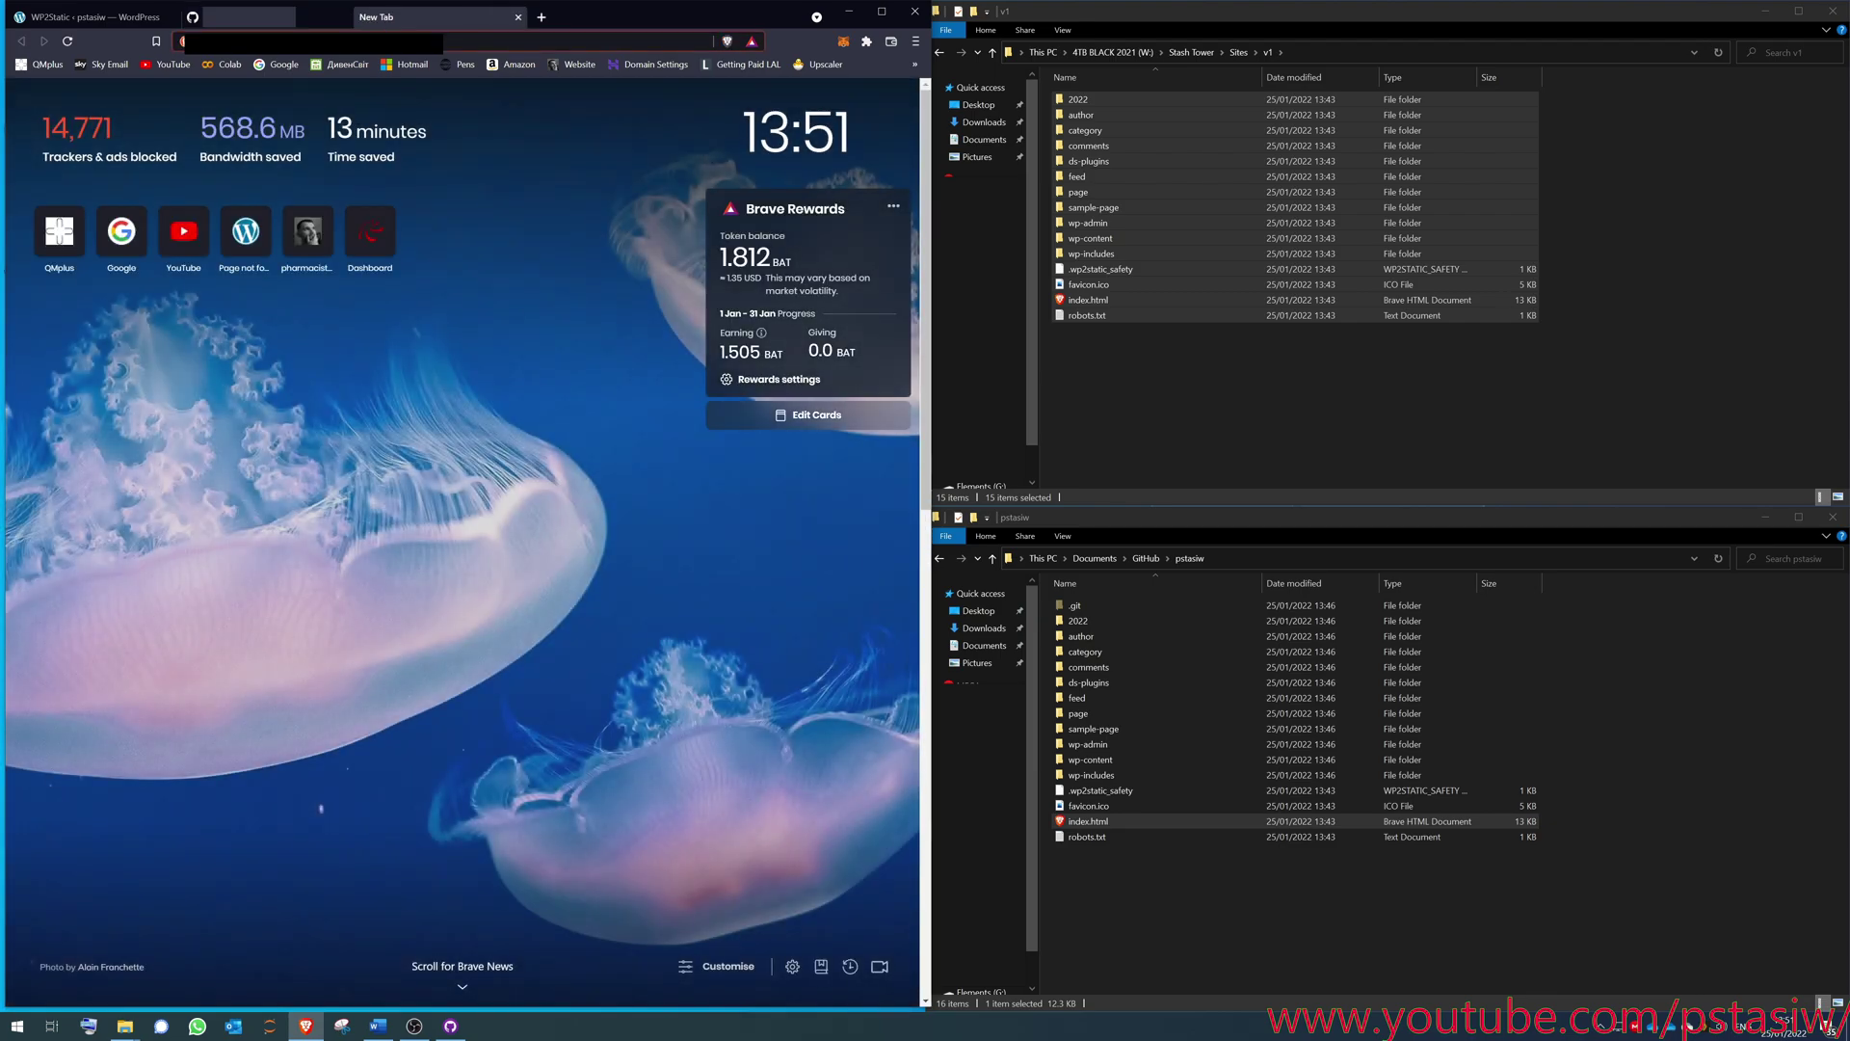
left_click(654, 64)
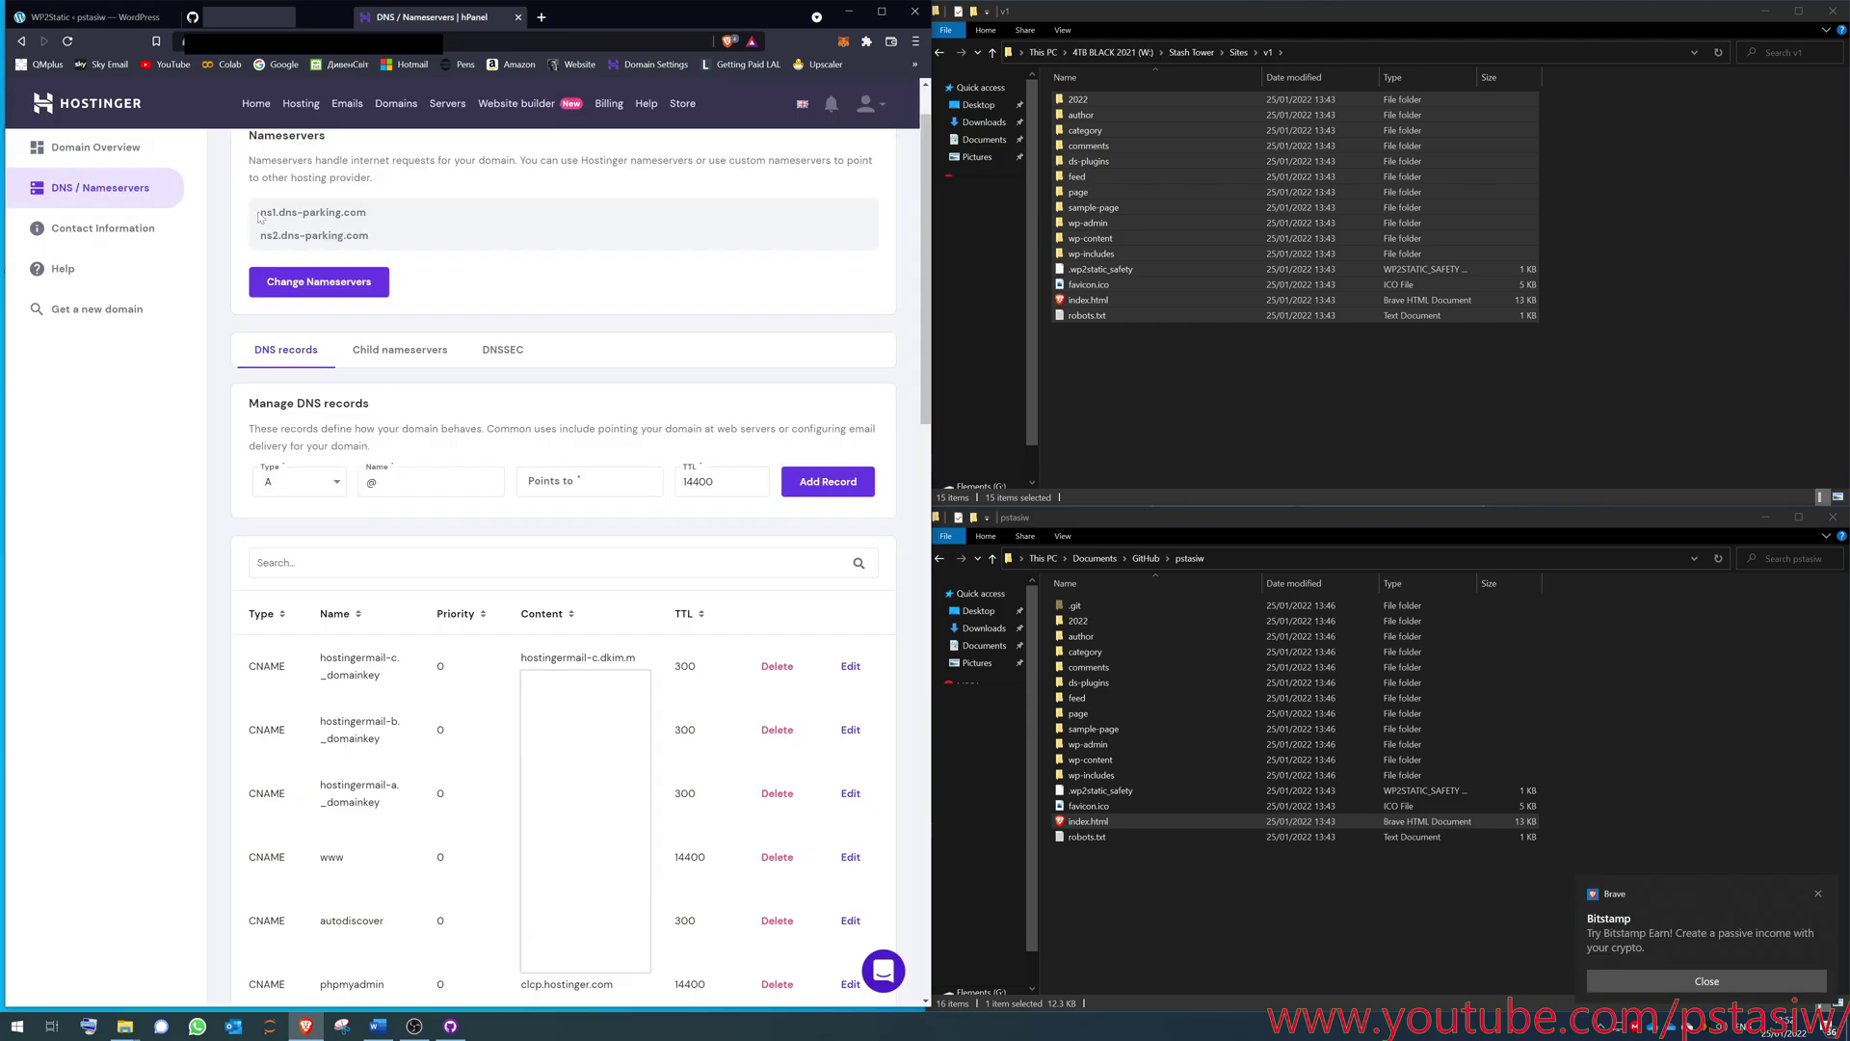
left_click_drag(262, 218, 326, 214)
left_click(431, 246)
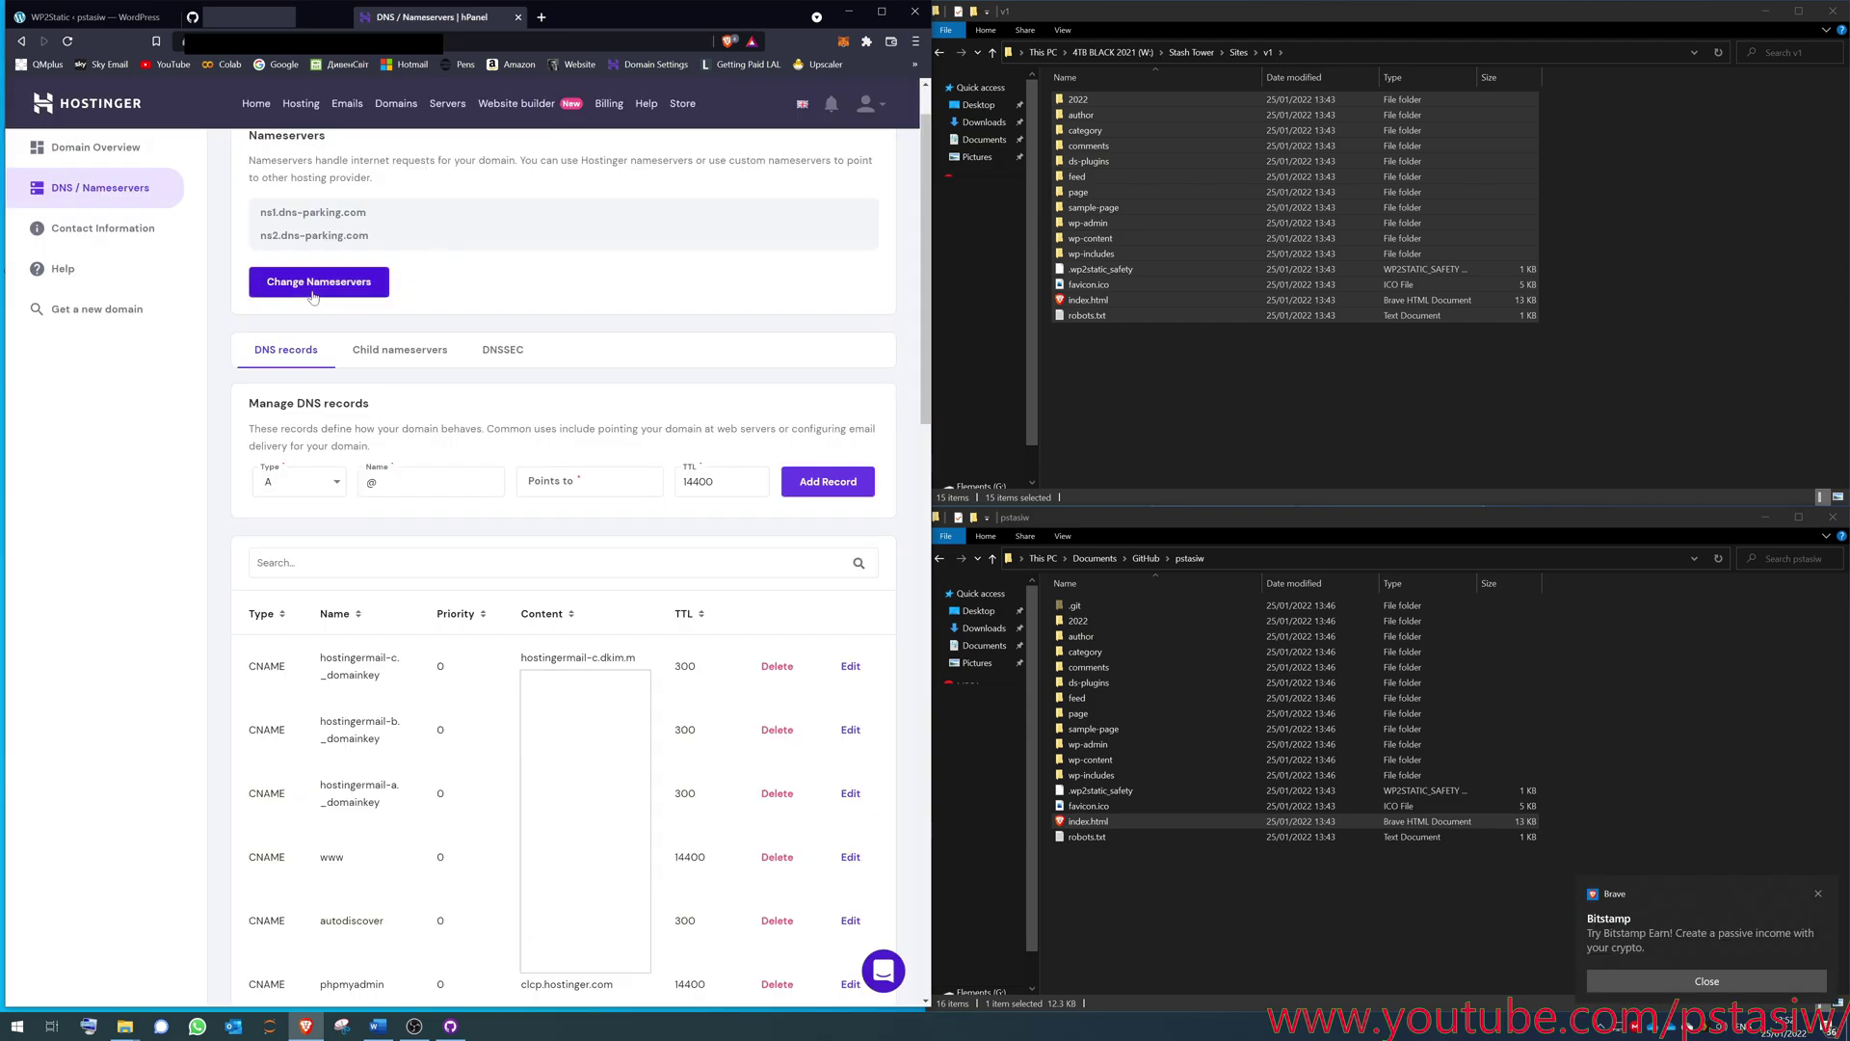
left_click(314, 293)
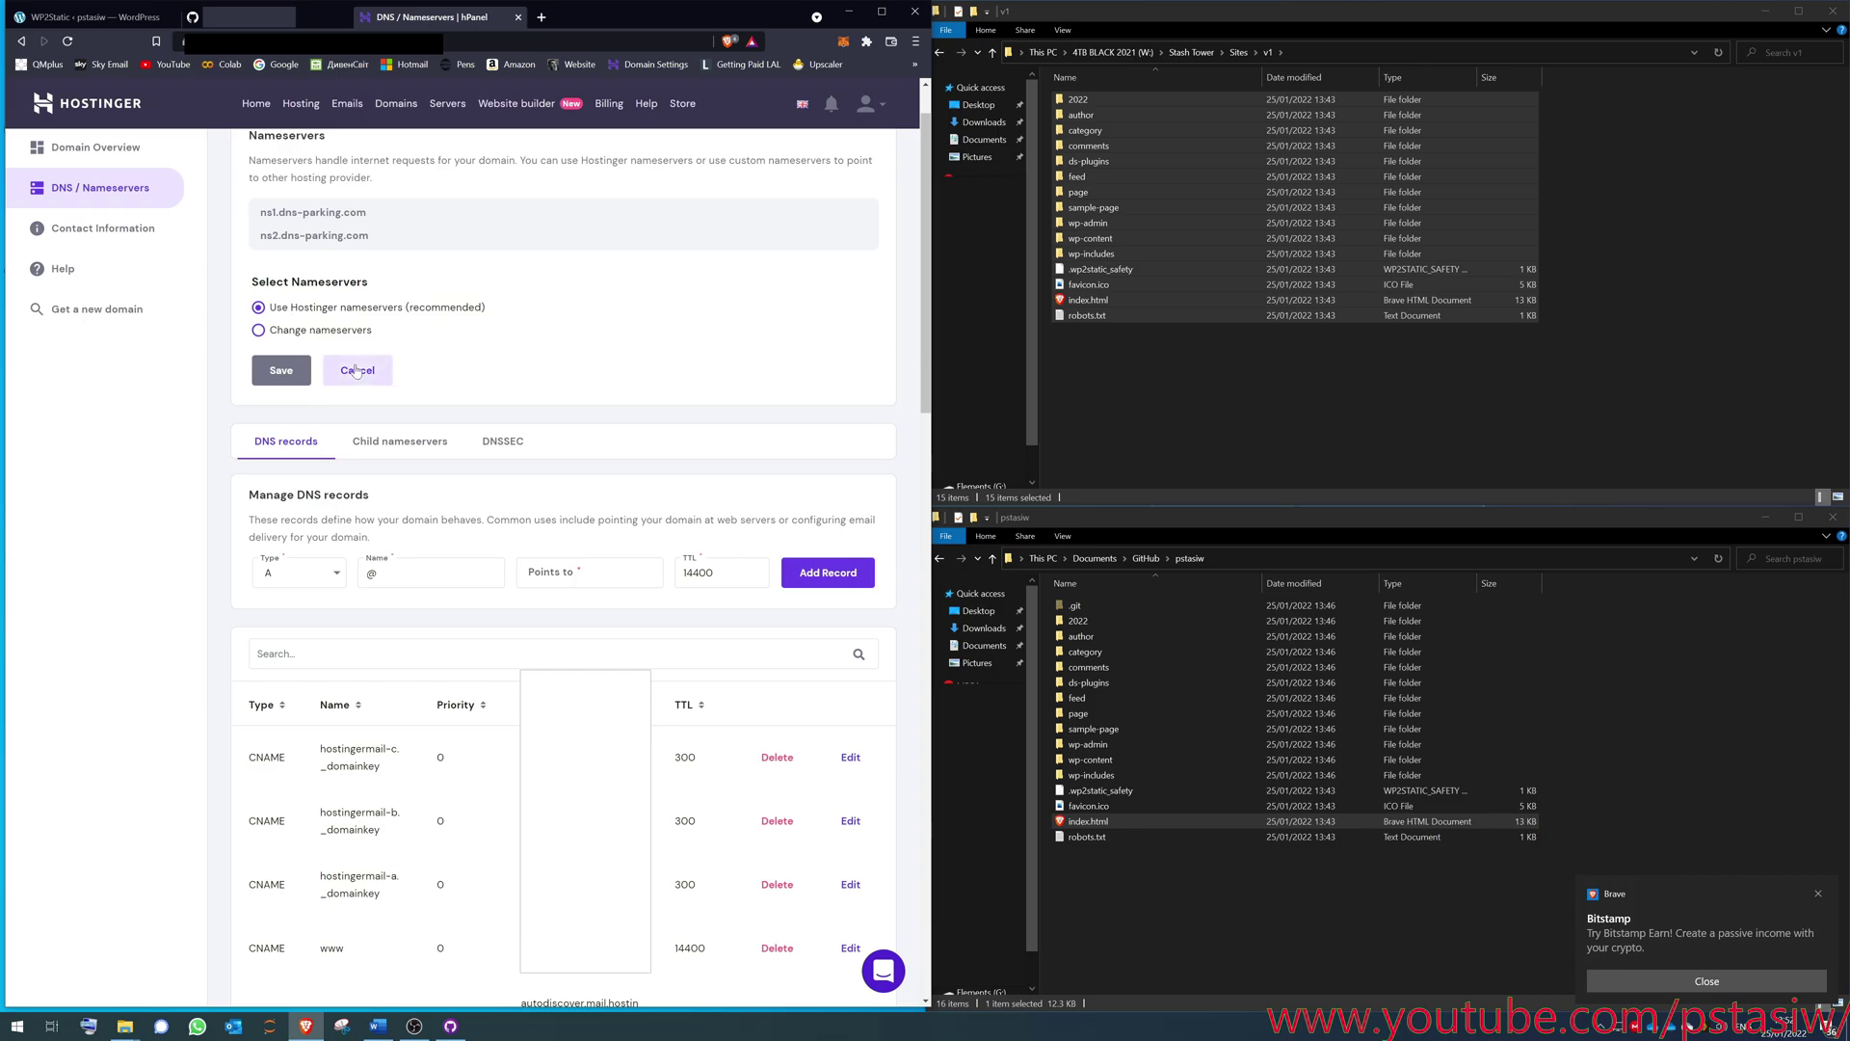
left_click(357, 372)
- Scroll down to the four A records, 185.199.108.153 through 185.199.111.153, and select the first
scroll(414, 419, "down", 2)
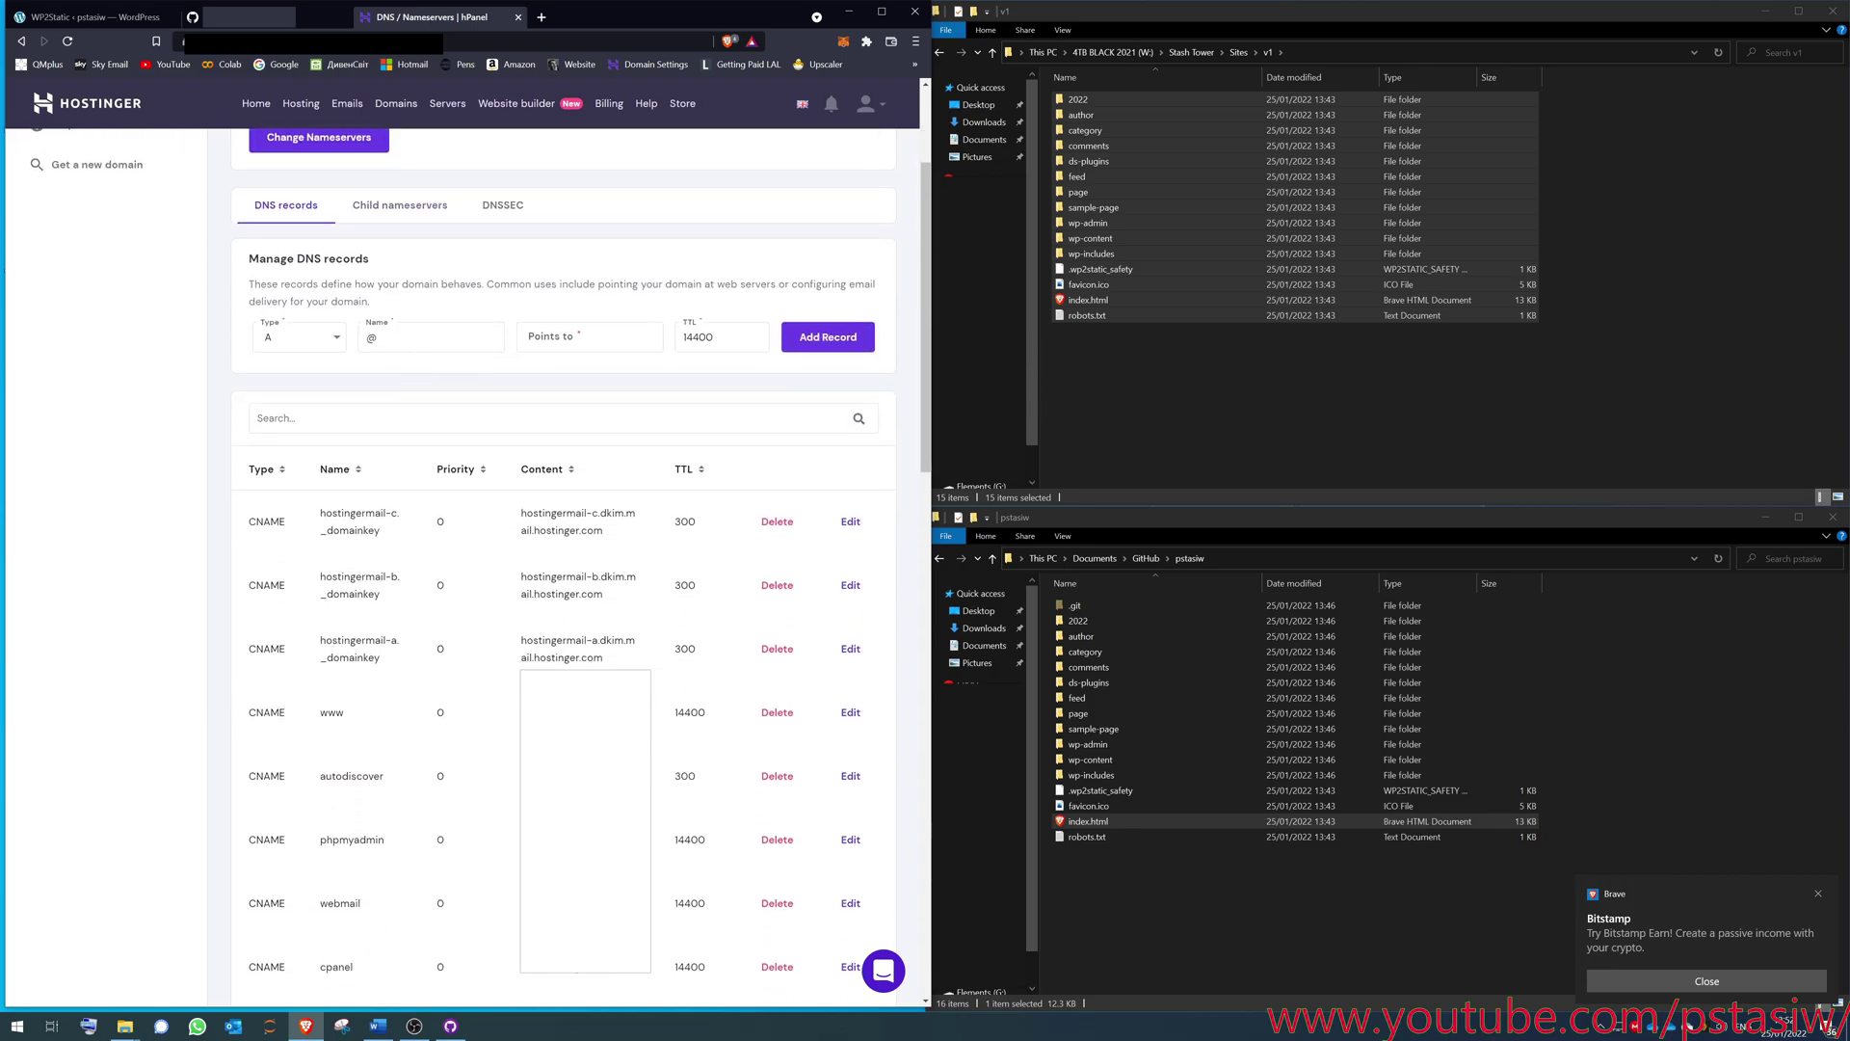
scroll(616, 565, "down", 15)
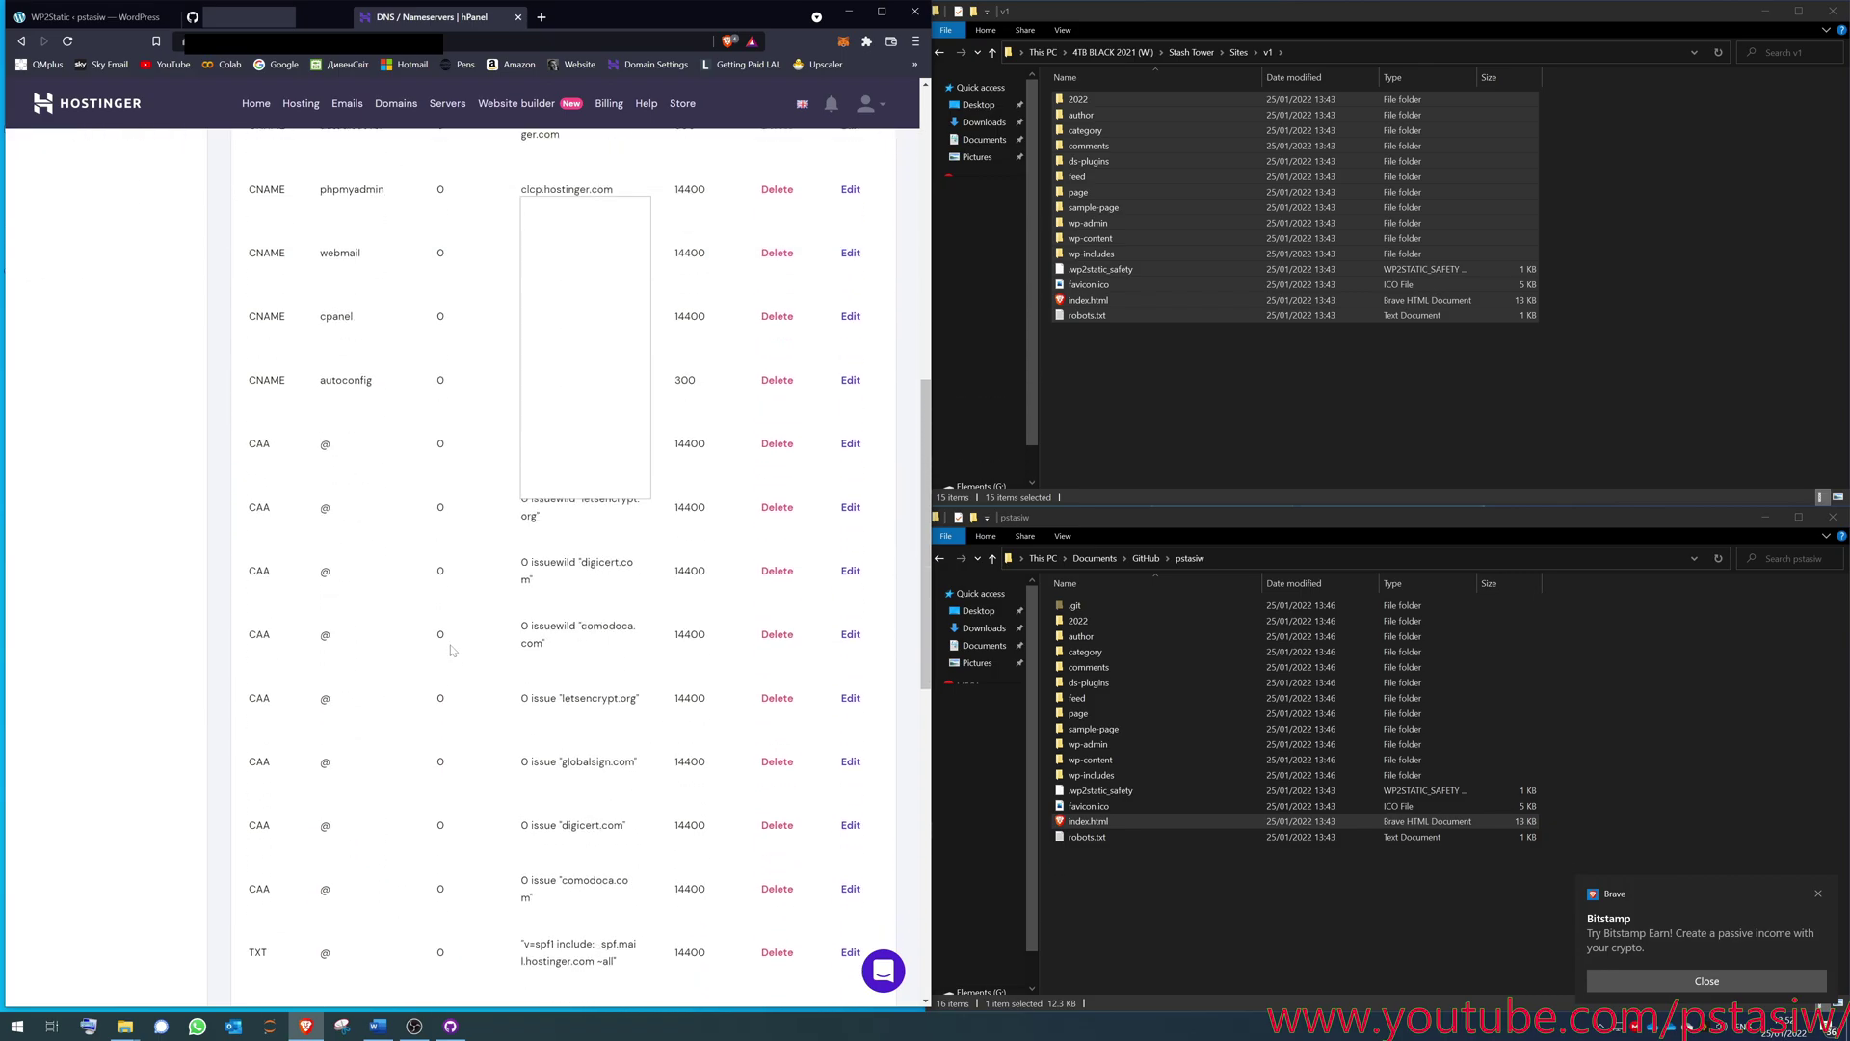
scroll(453, 650, "down", 2)
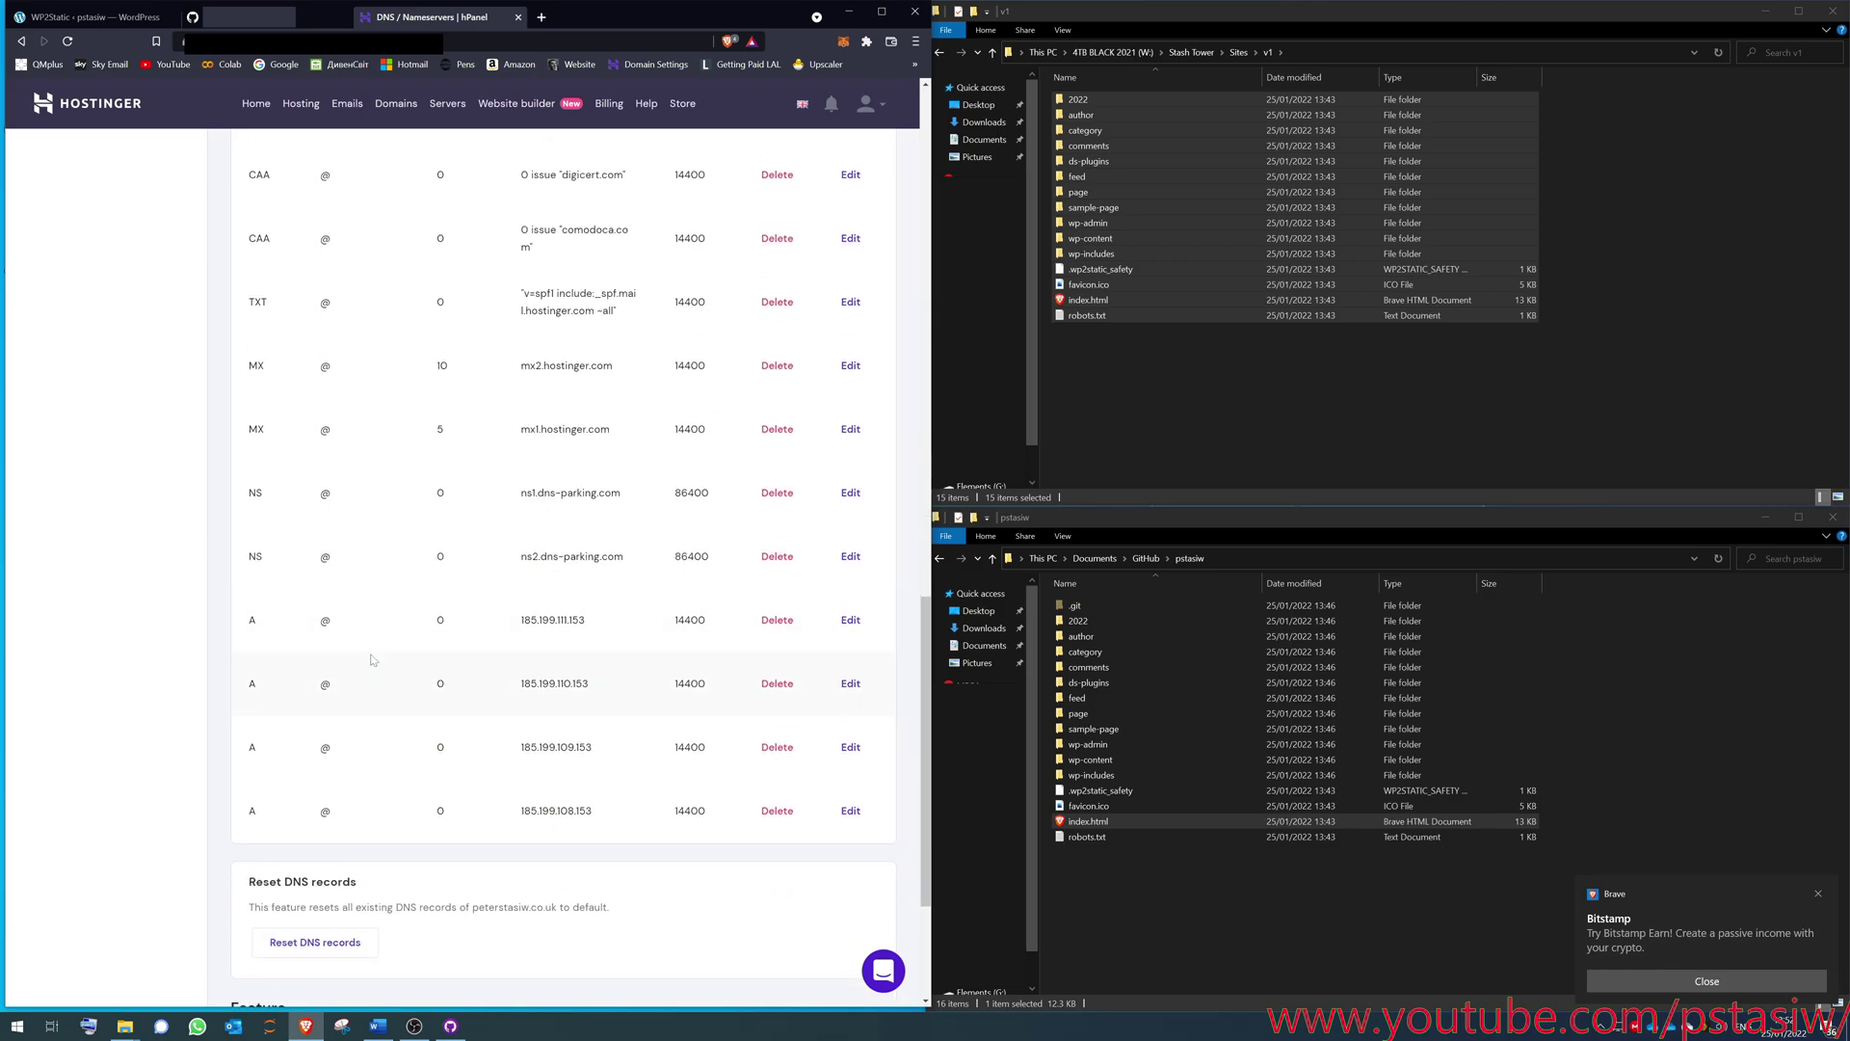
left_click_drag(239, 620, 716, 621)
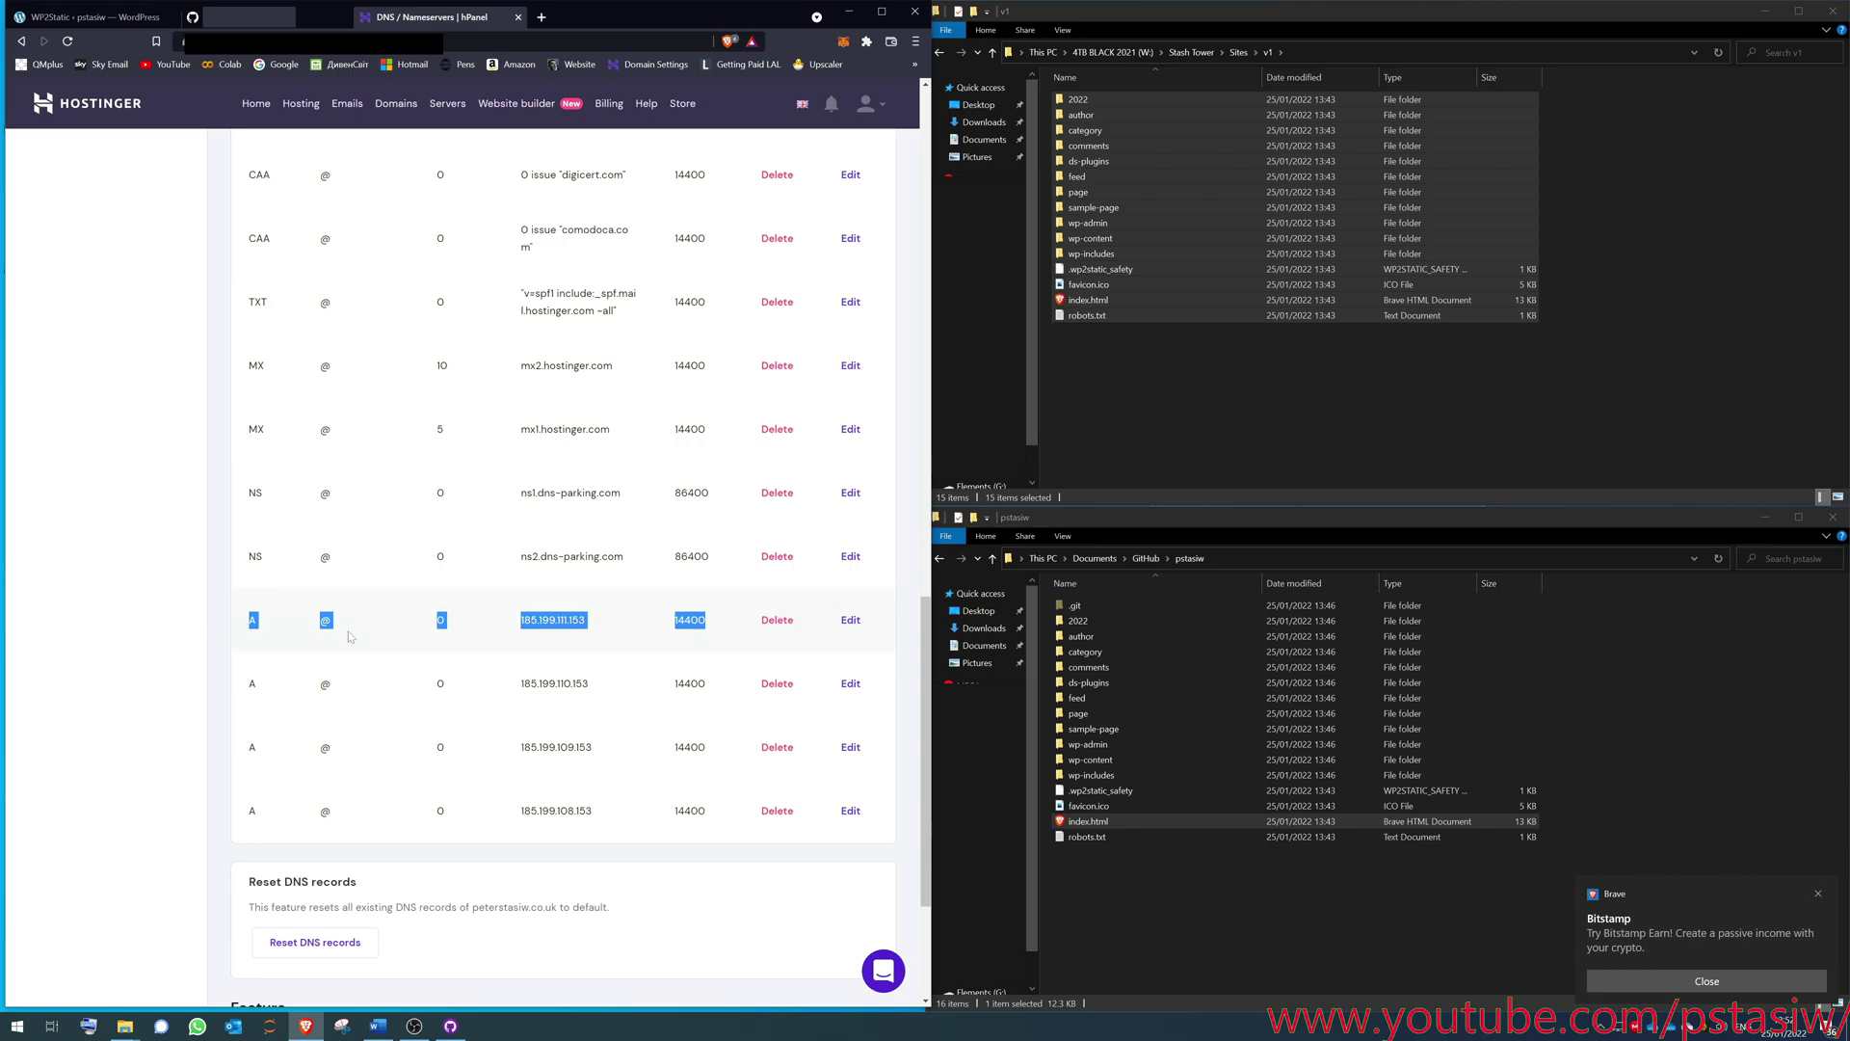
left_click(554, 619)
double_click(554, 620)
left_click(562, 679)
double_click(562, 680)
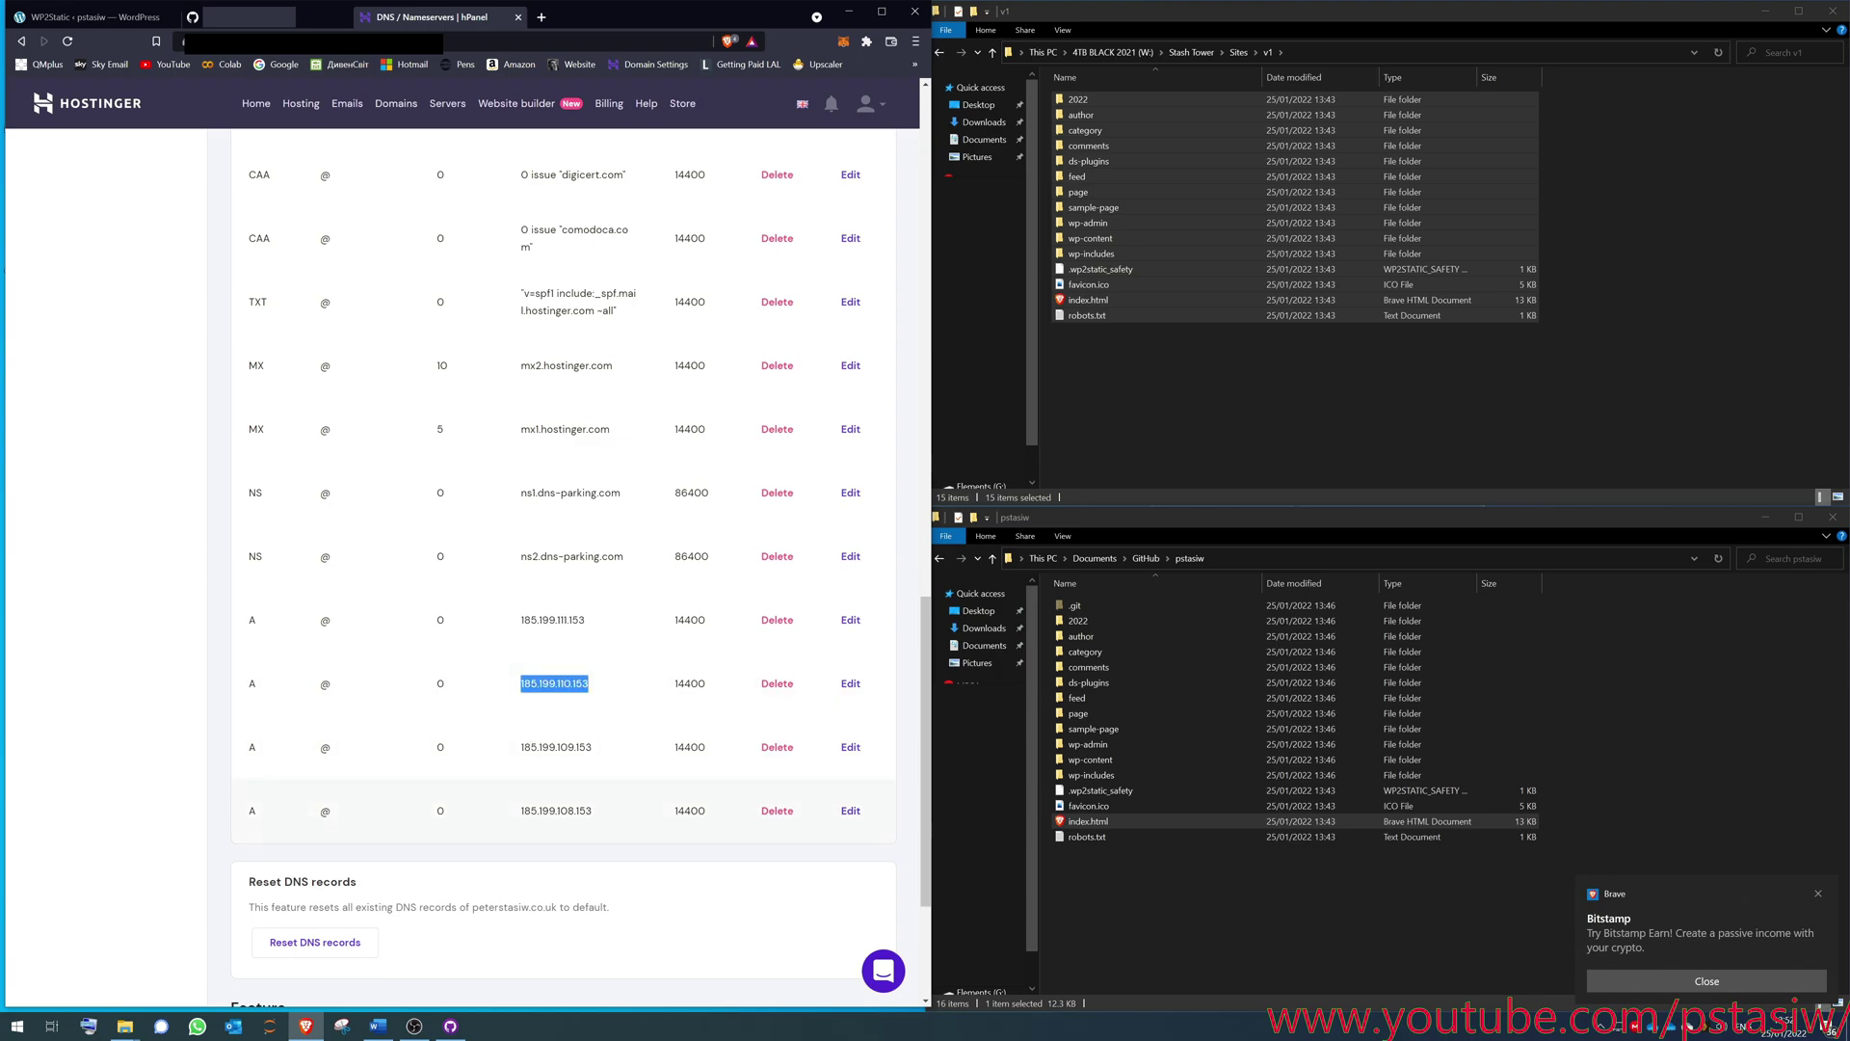
double_click(557, 810)
double_click(690, 811)
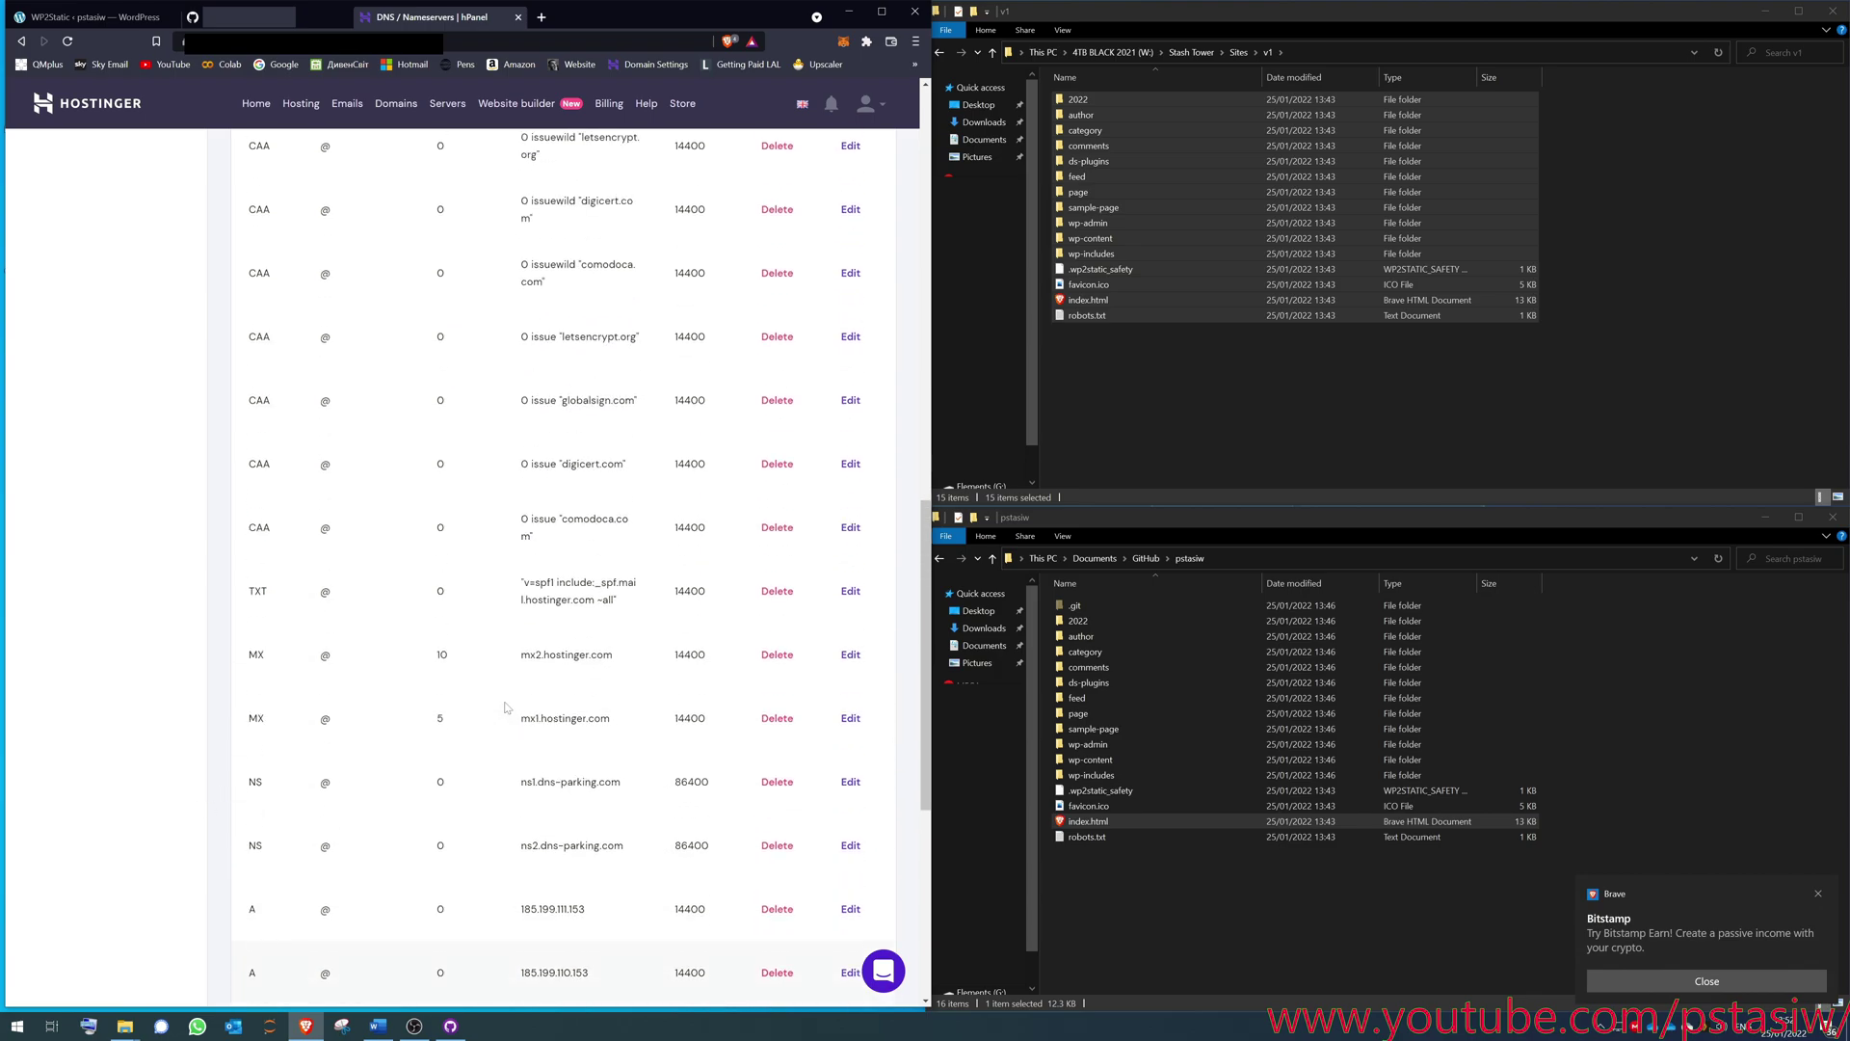
scroll(505, 708, "up", 5)
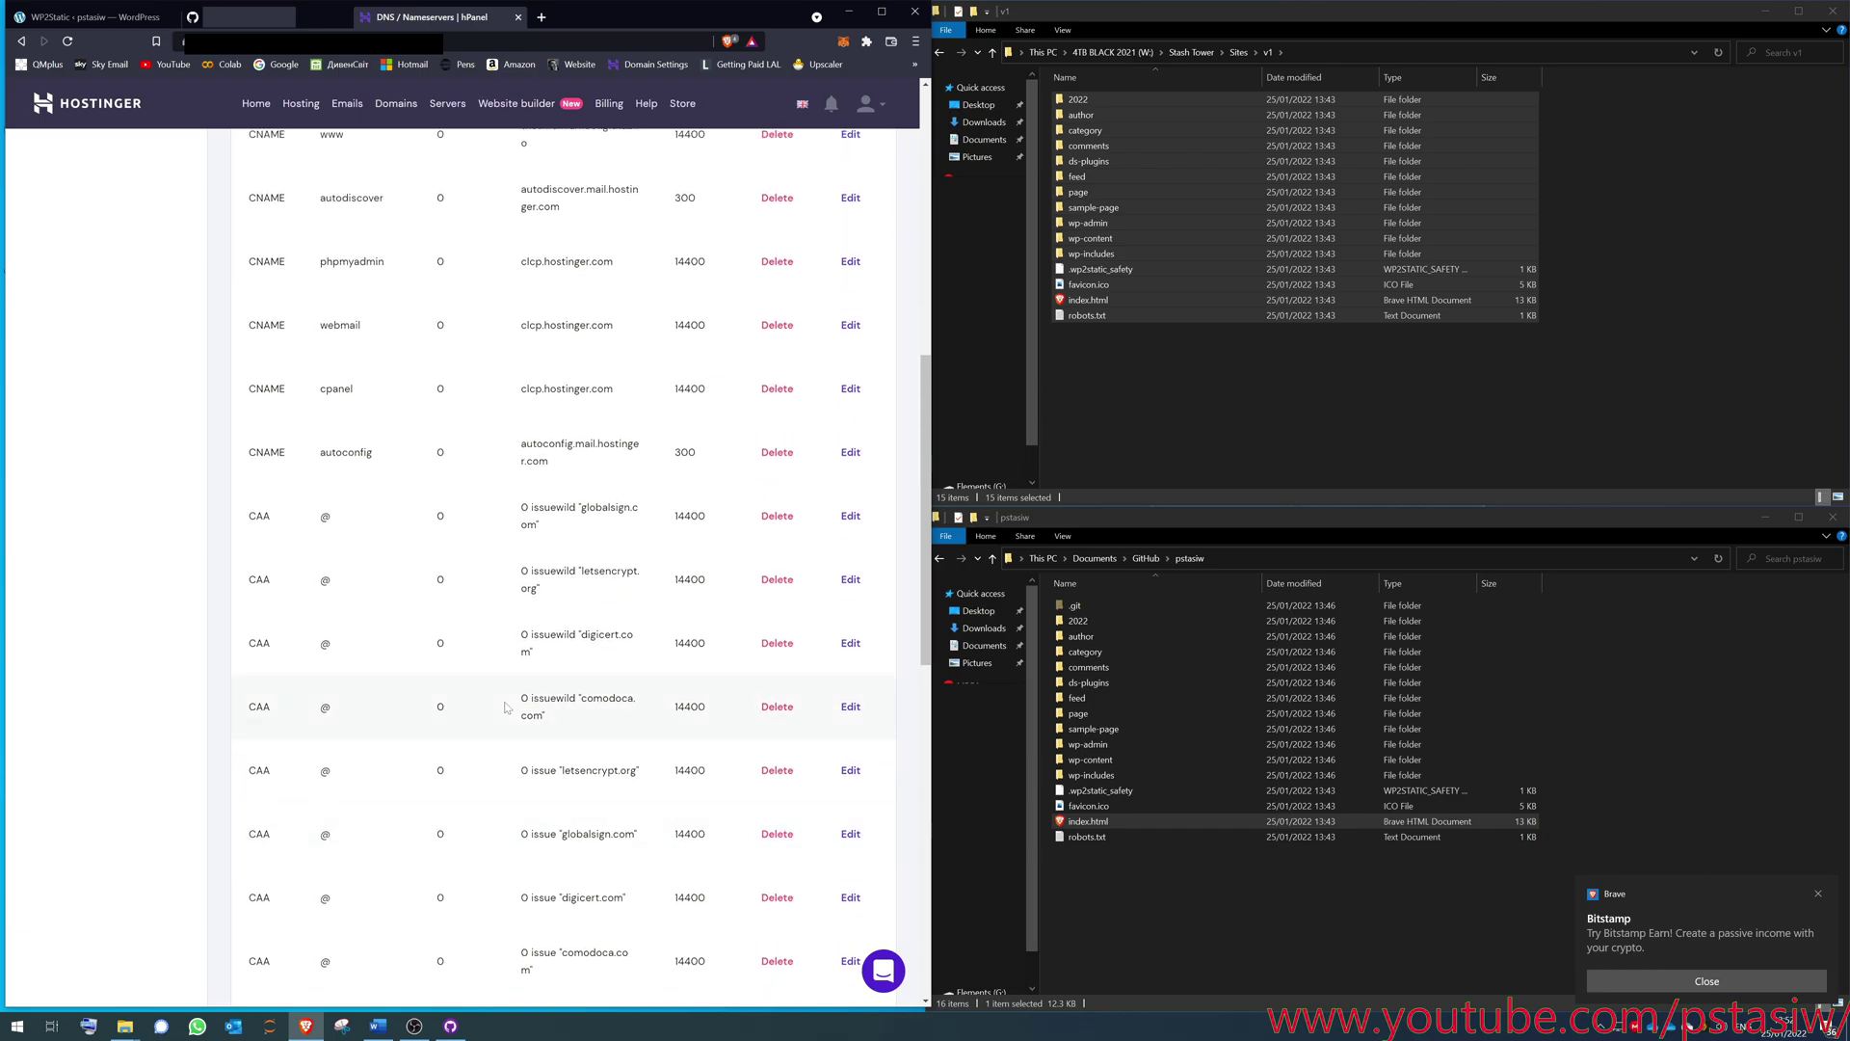
scroll(434, 569, "up", 3)
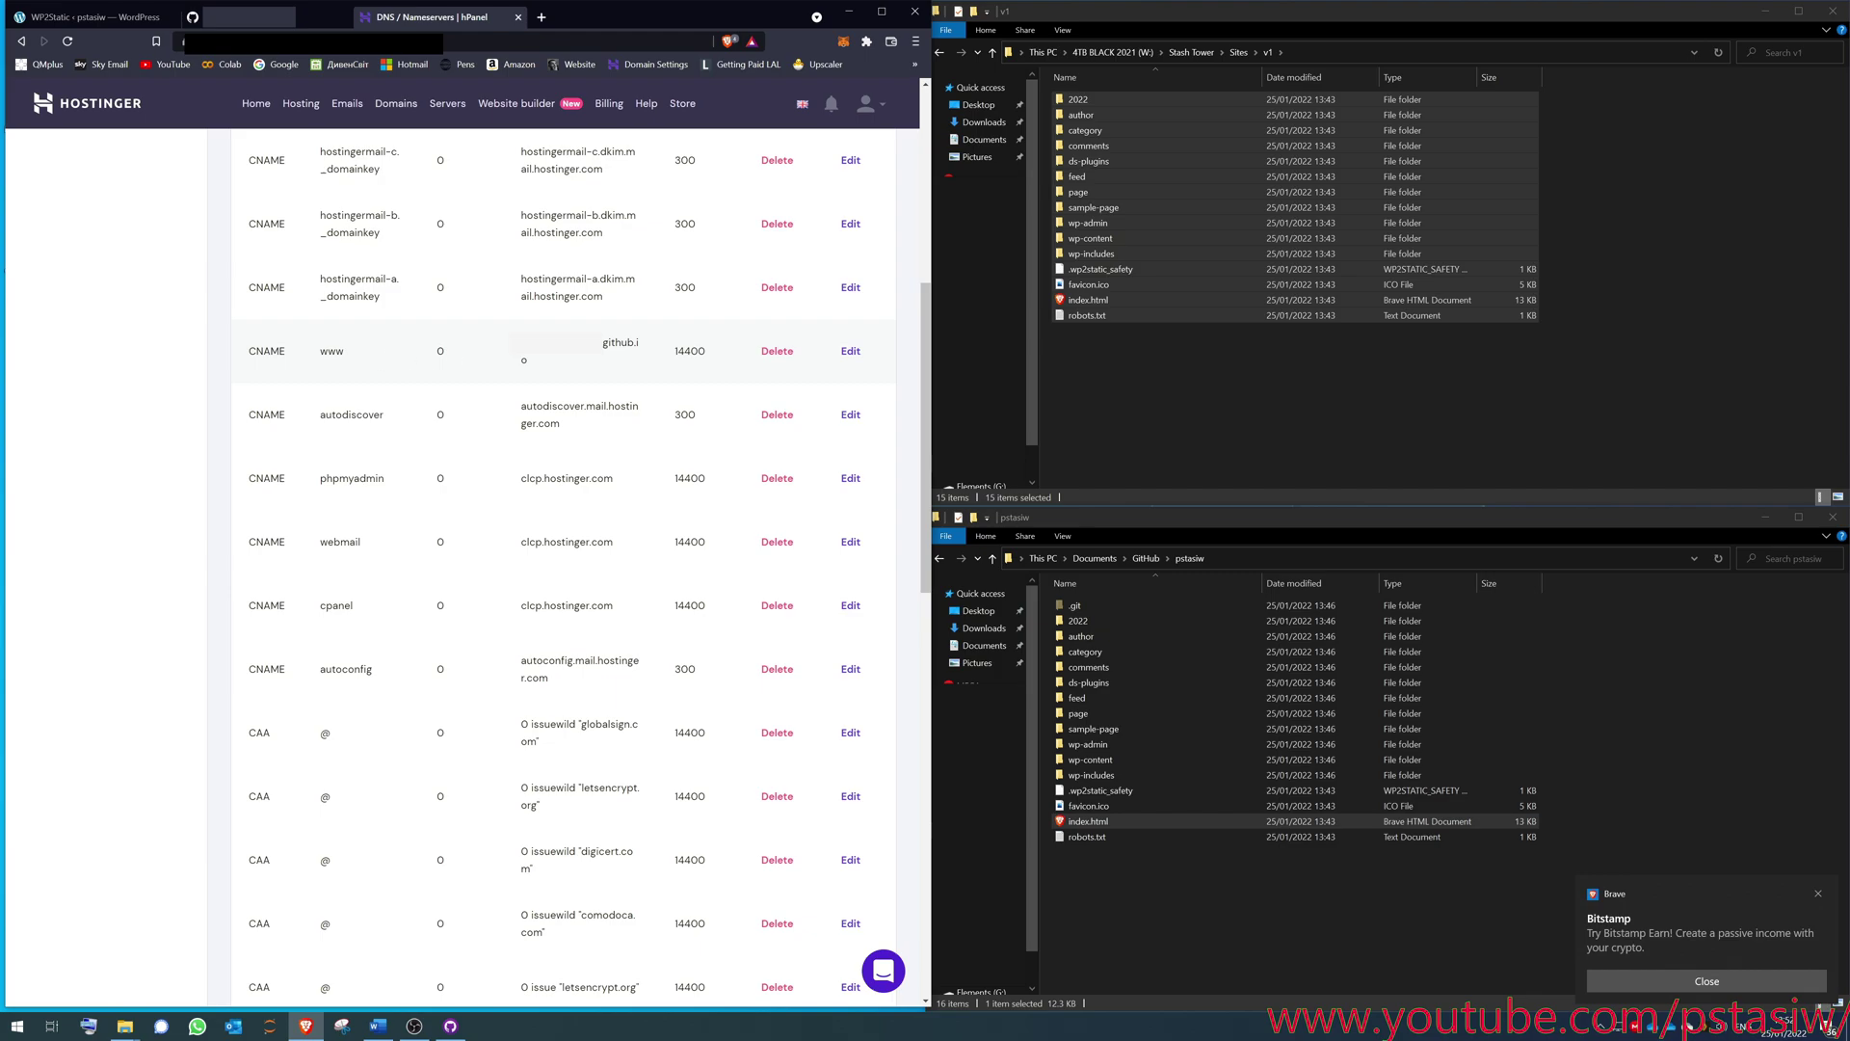
mouse_move(600, 343)
left_mouse_down()
mouse_move(640, 349)
mouse_move(575, 362)
left_mouse_up()
left_click(275, 337)
scroll(612, 387, "down", 15)
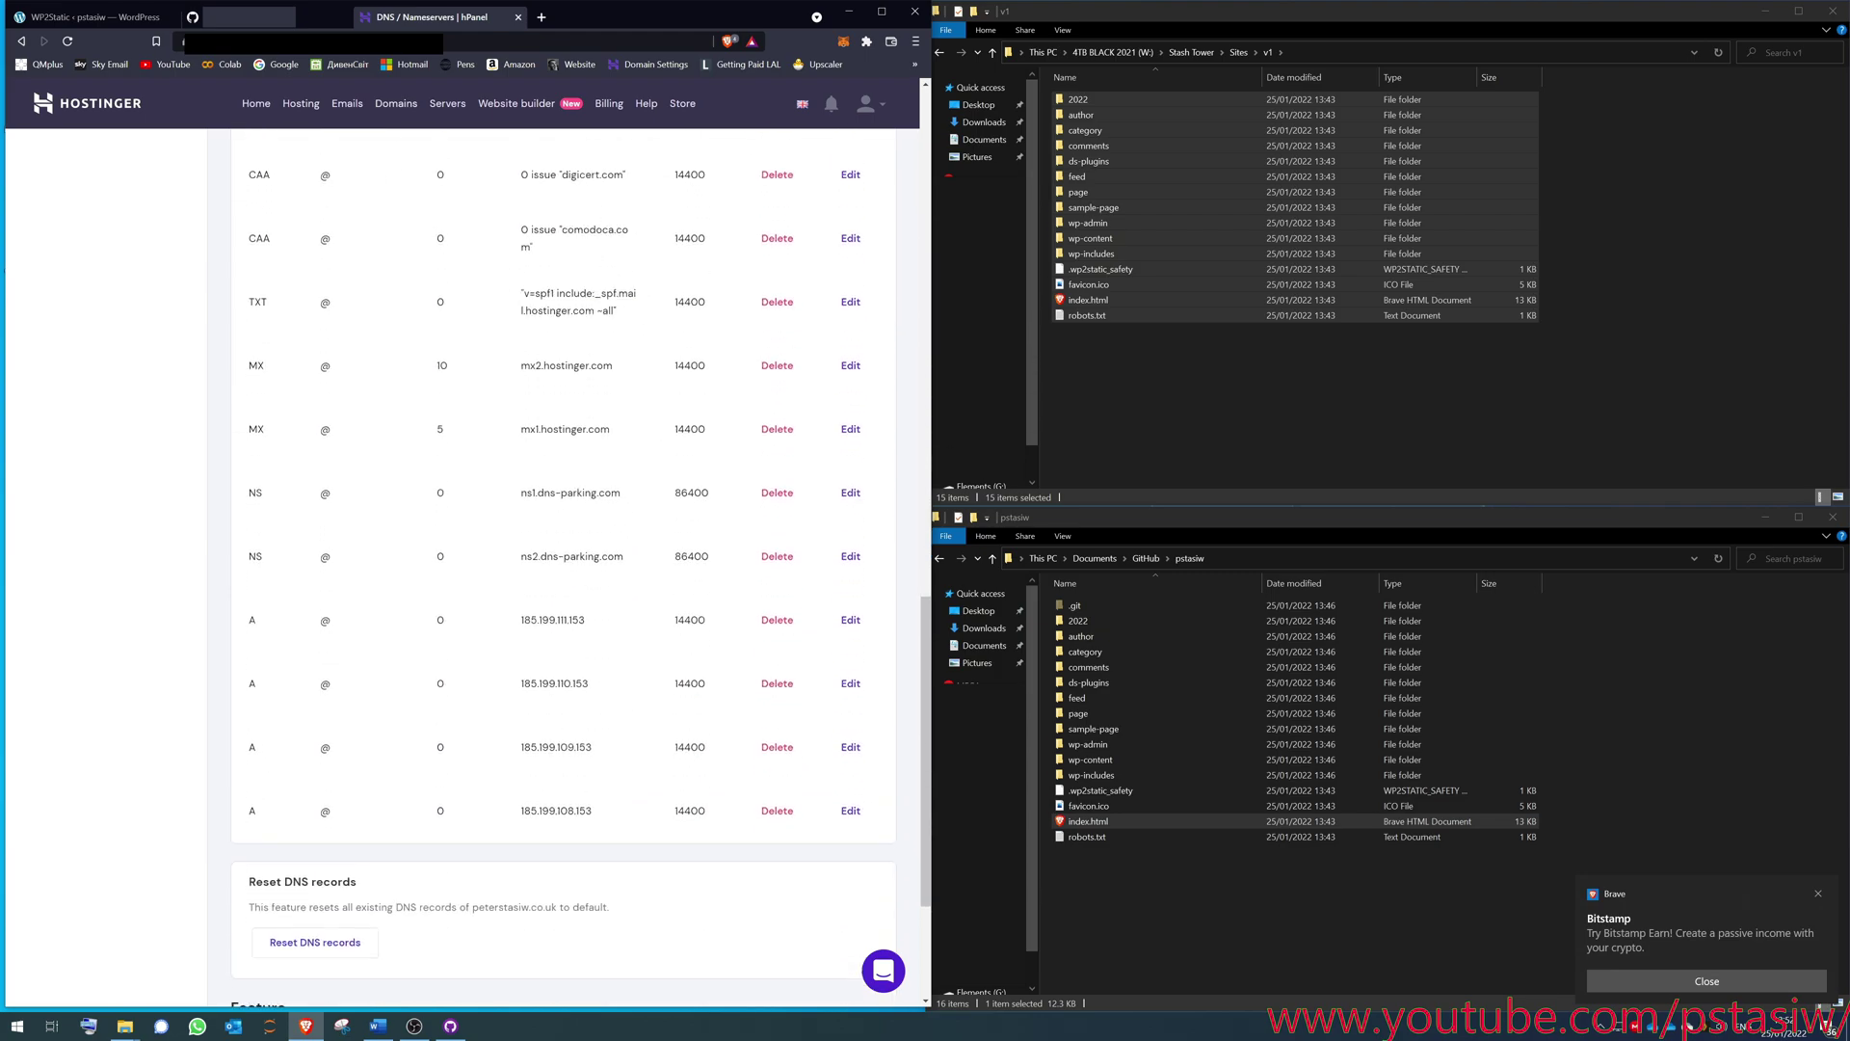
scroll(724, 801, "up", 1)
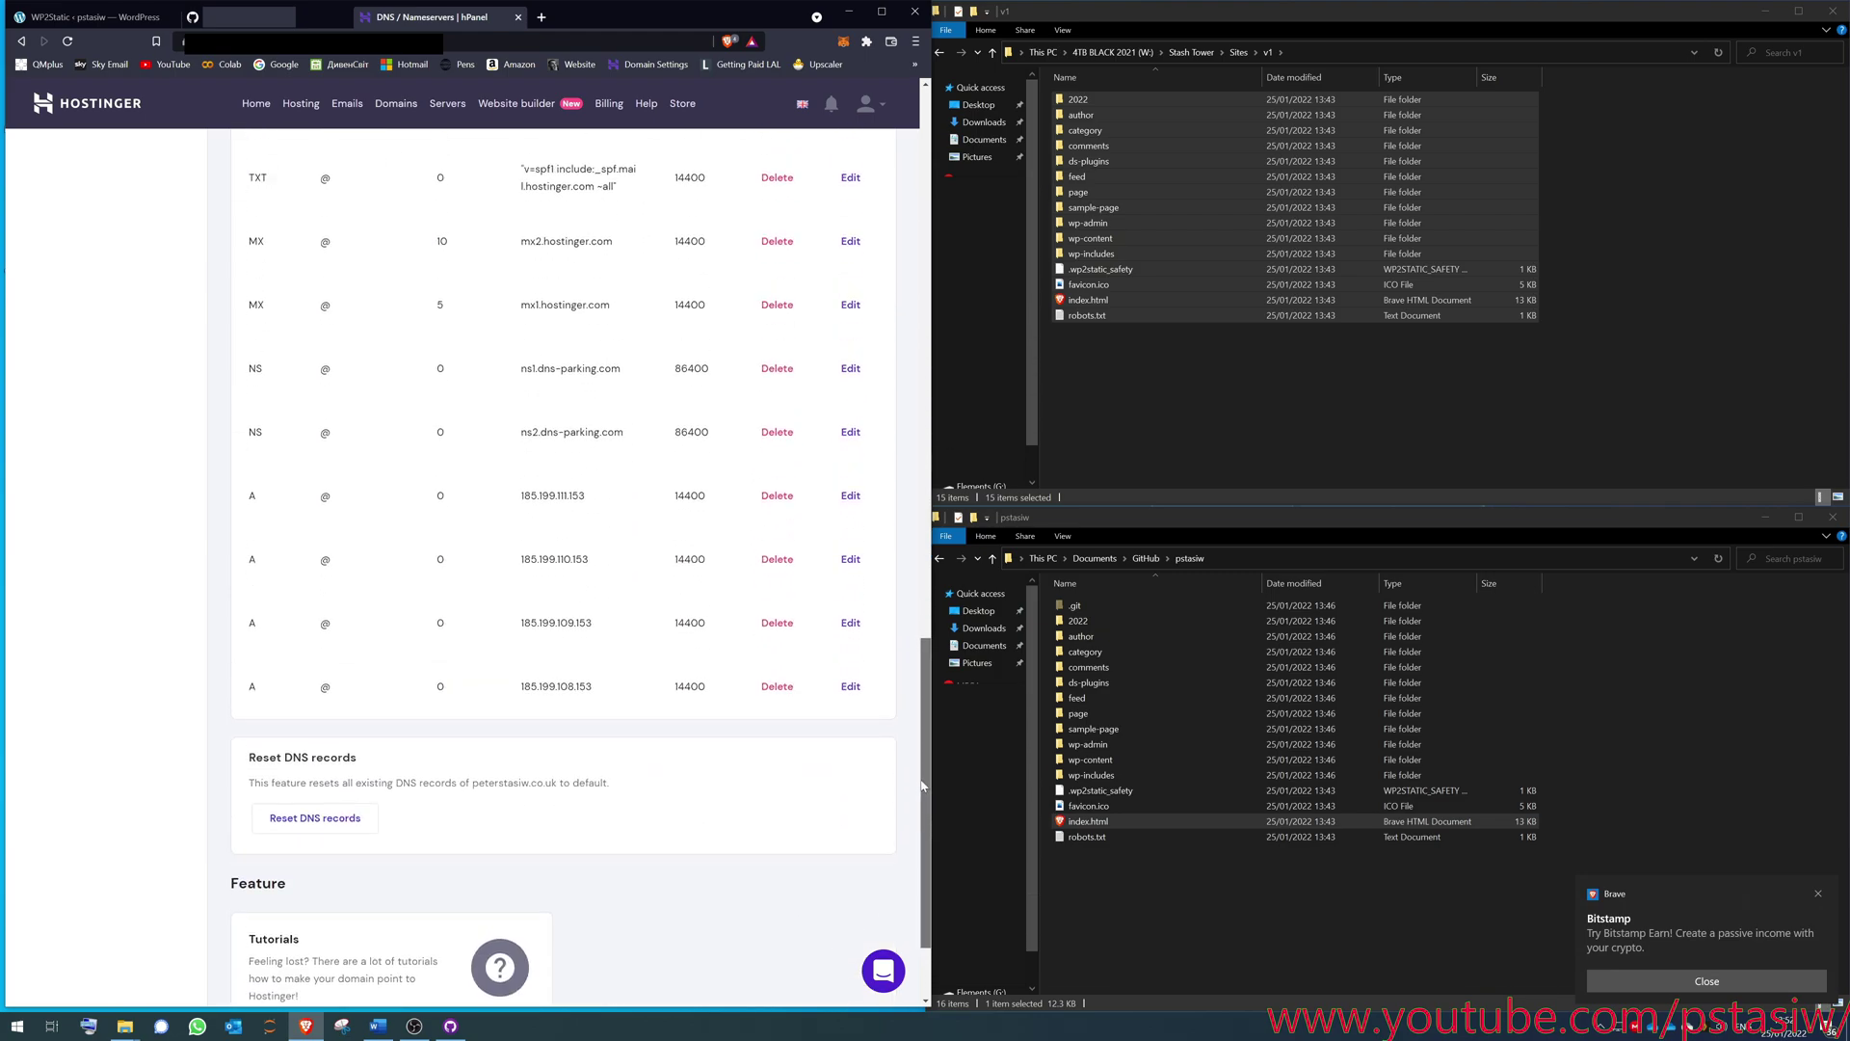
- In Pages settings, select the pstasiw.com custom domain, then preview the published site in a new tab
left_click(253, 25)
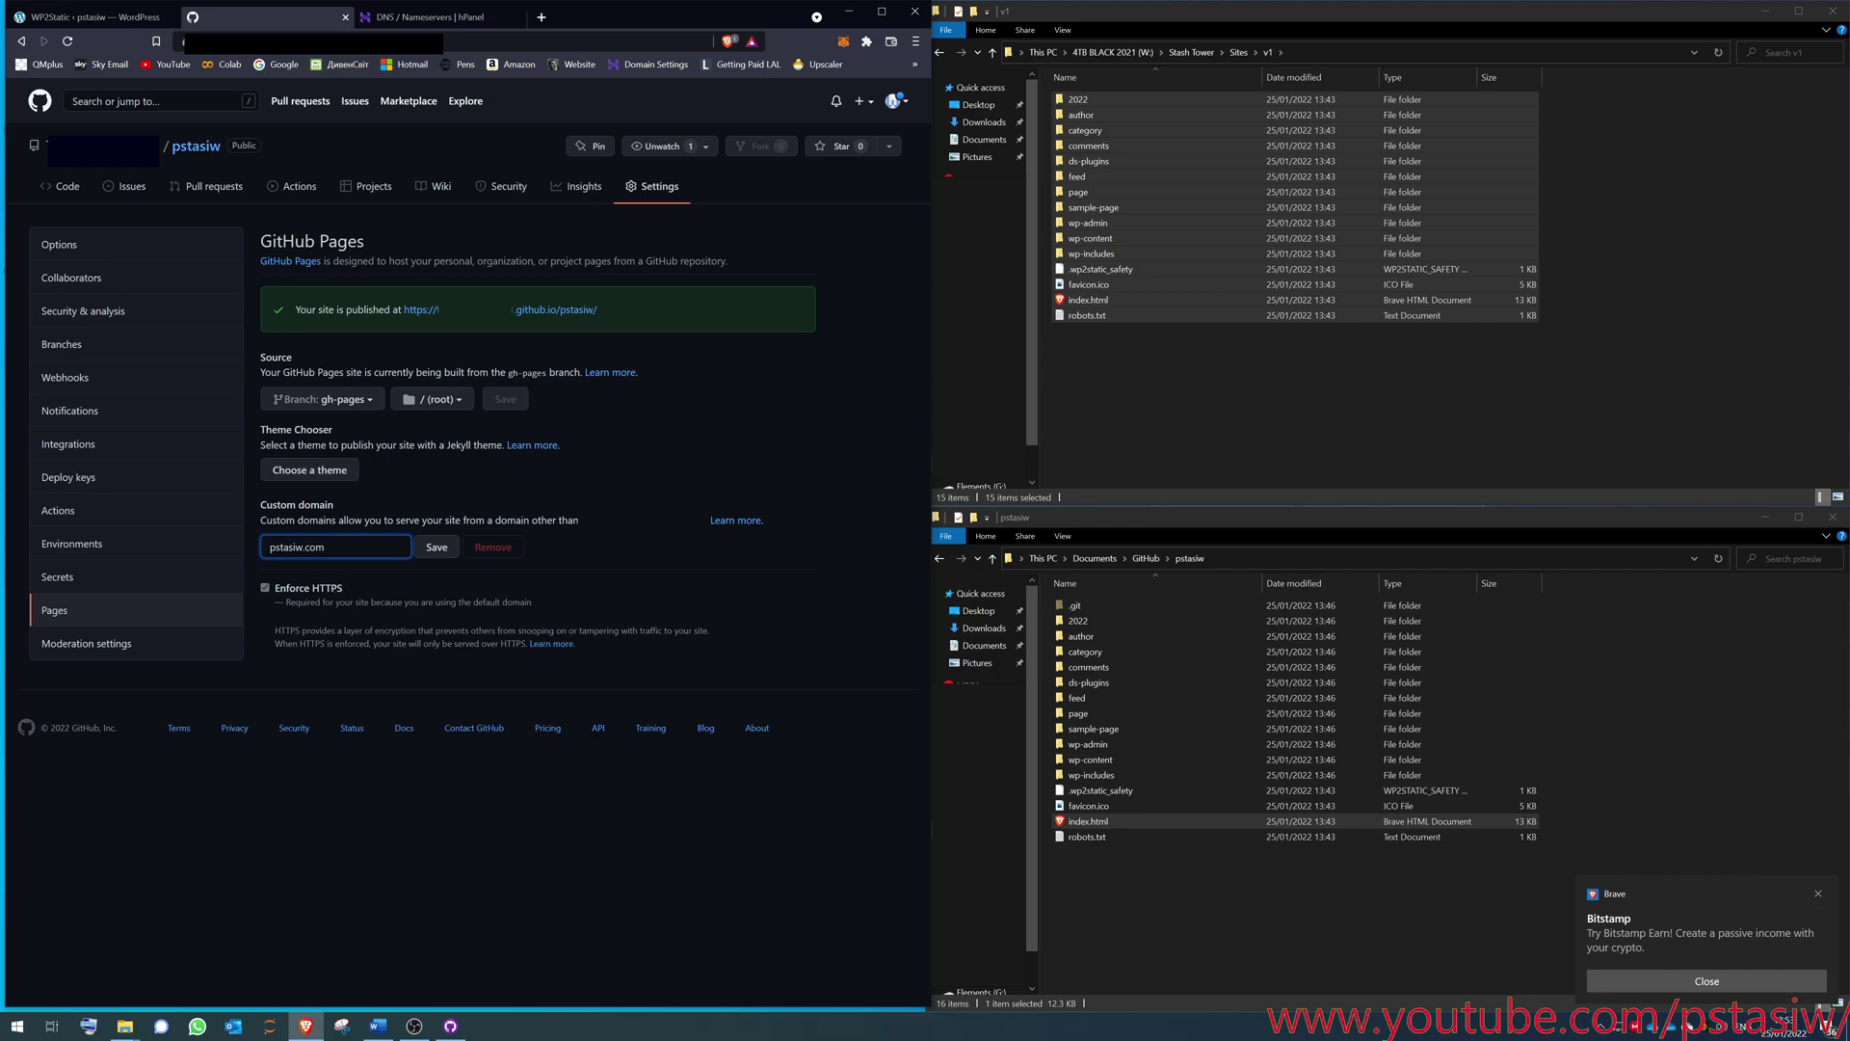
triple_click(262, 546)
middle_click(556, 310)
left_click(450, 27)
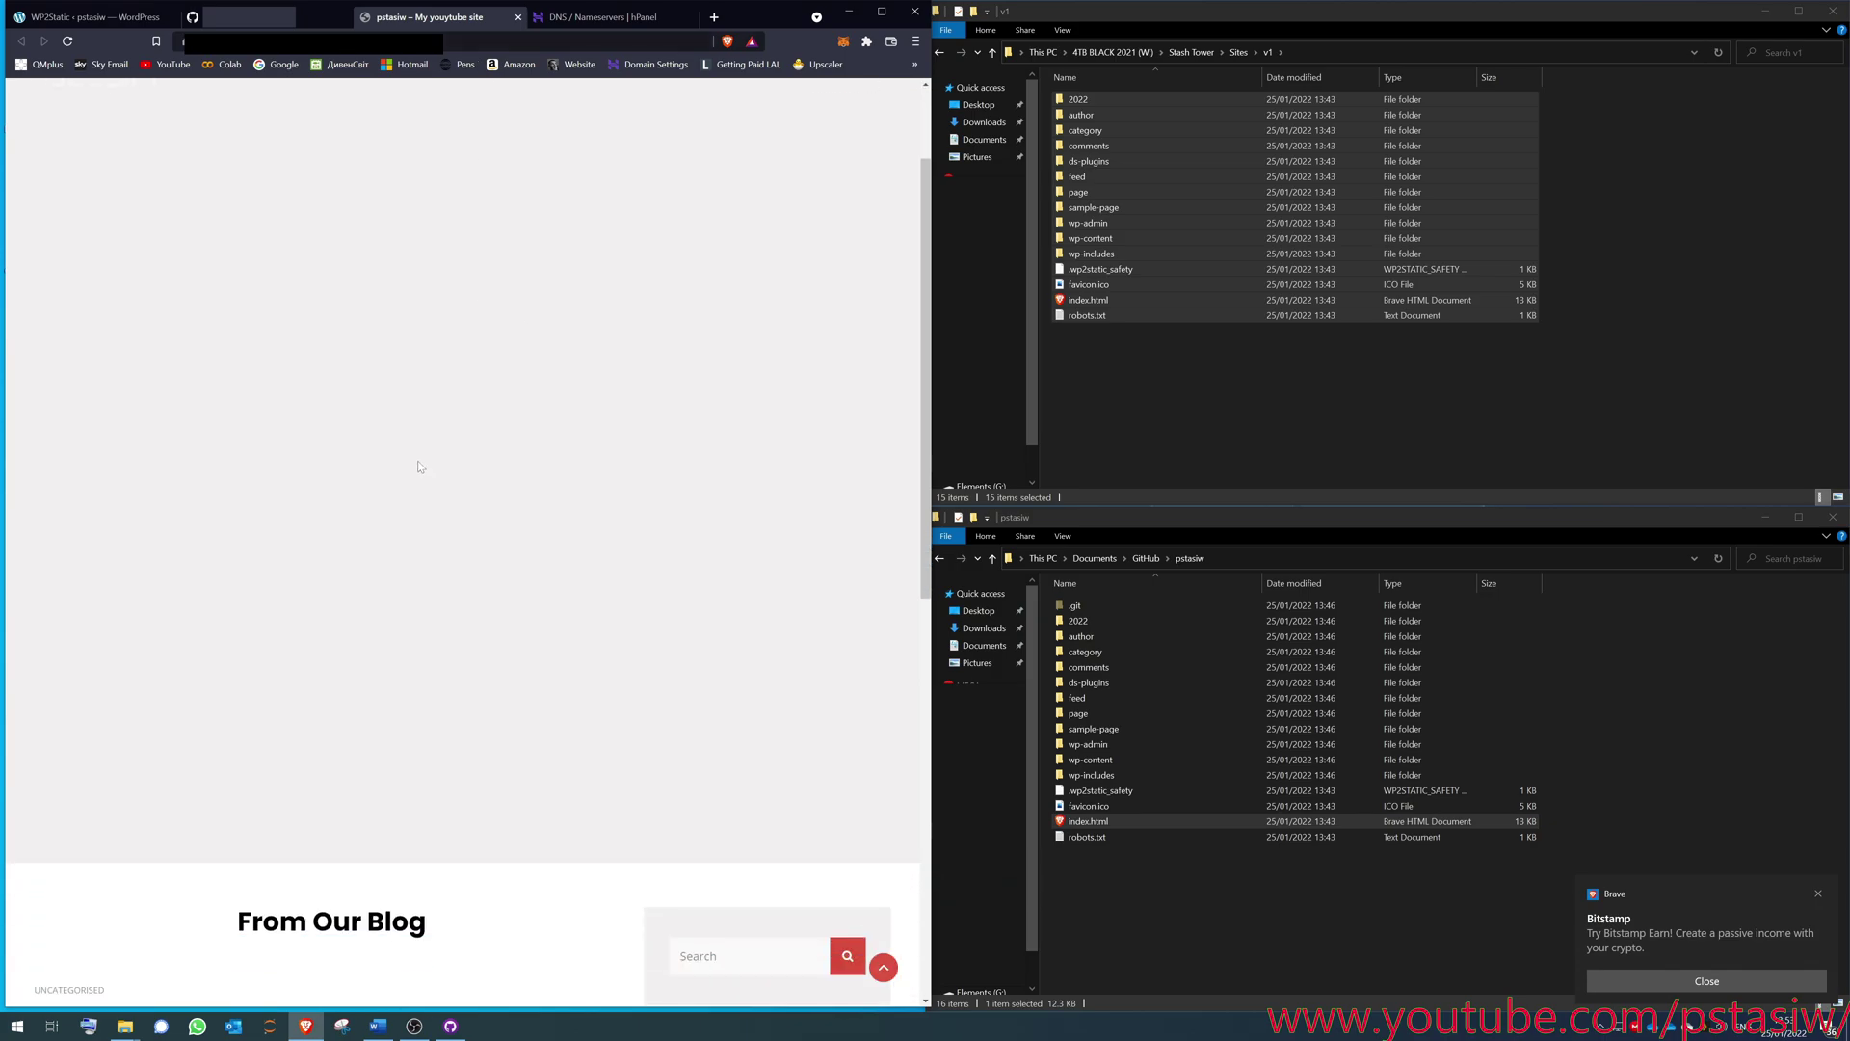
scroll(410, 453, "down", 8)
scroll(403, 434, "up", 3)
scroll(434, 385, "up", 5)
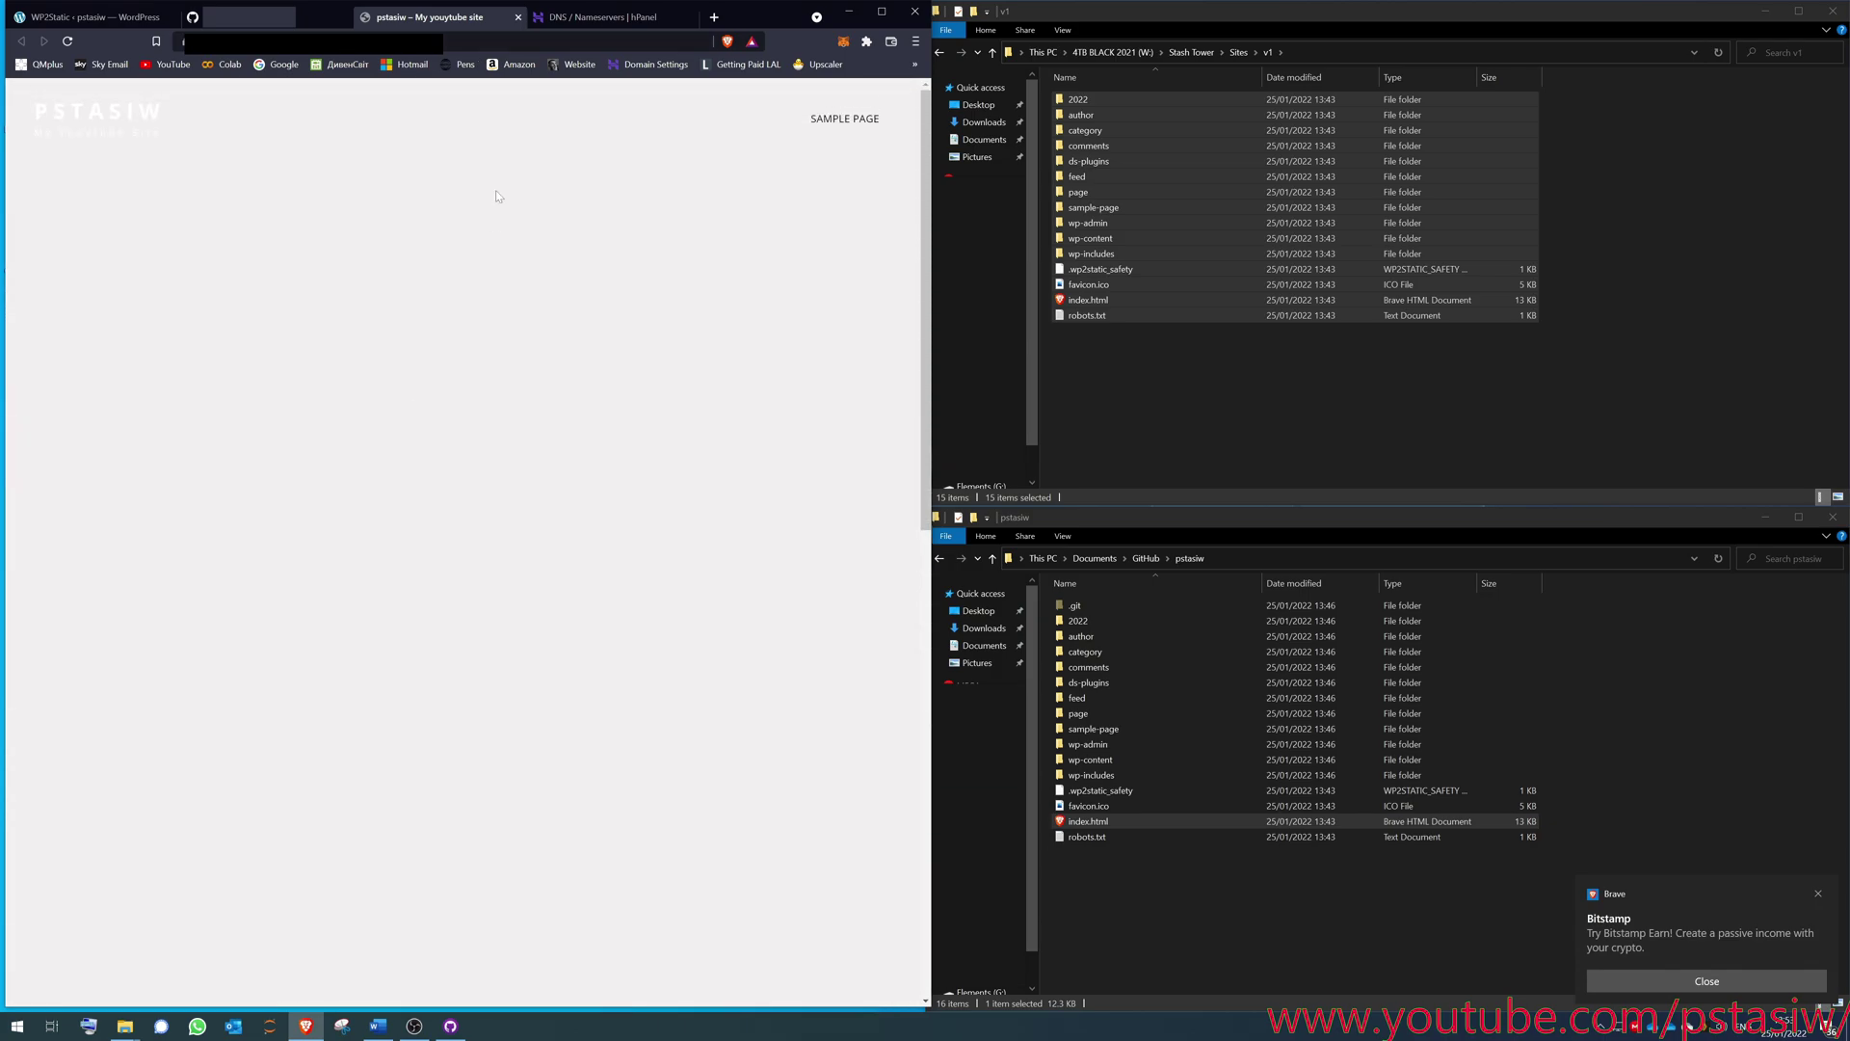
left_click(517, 16)
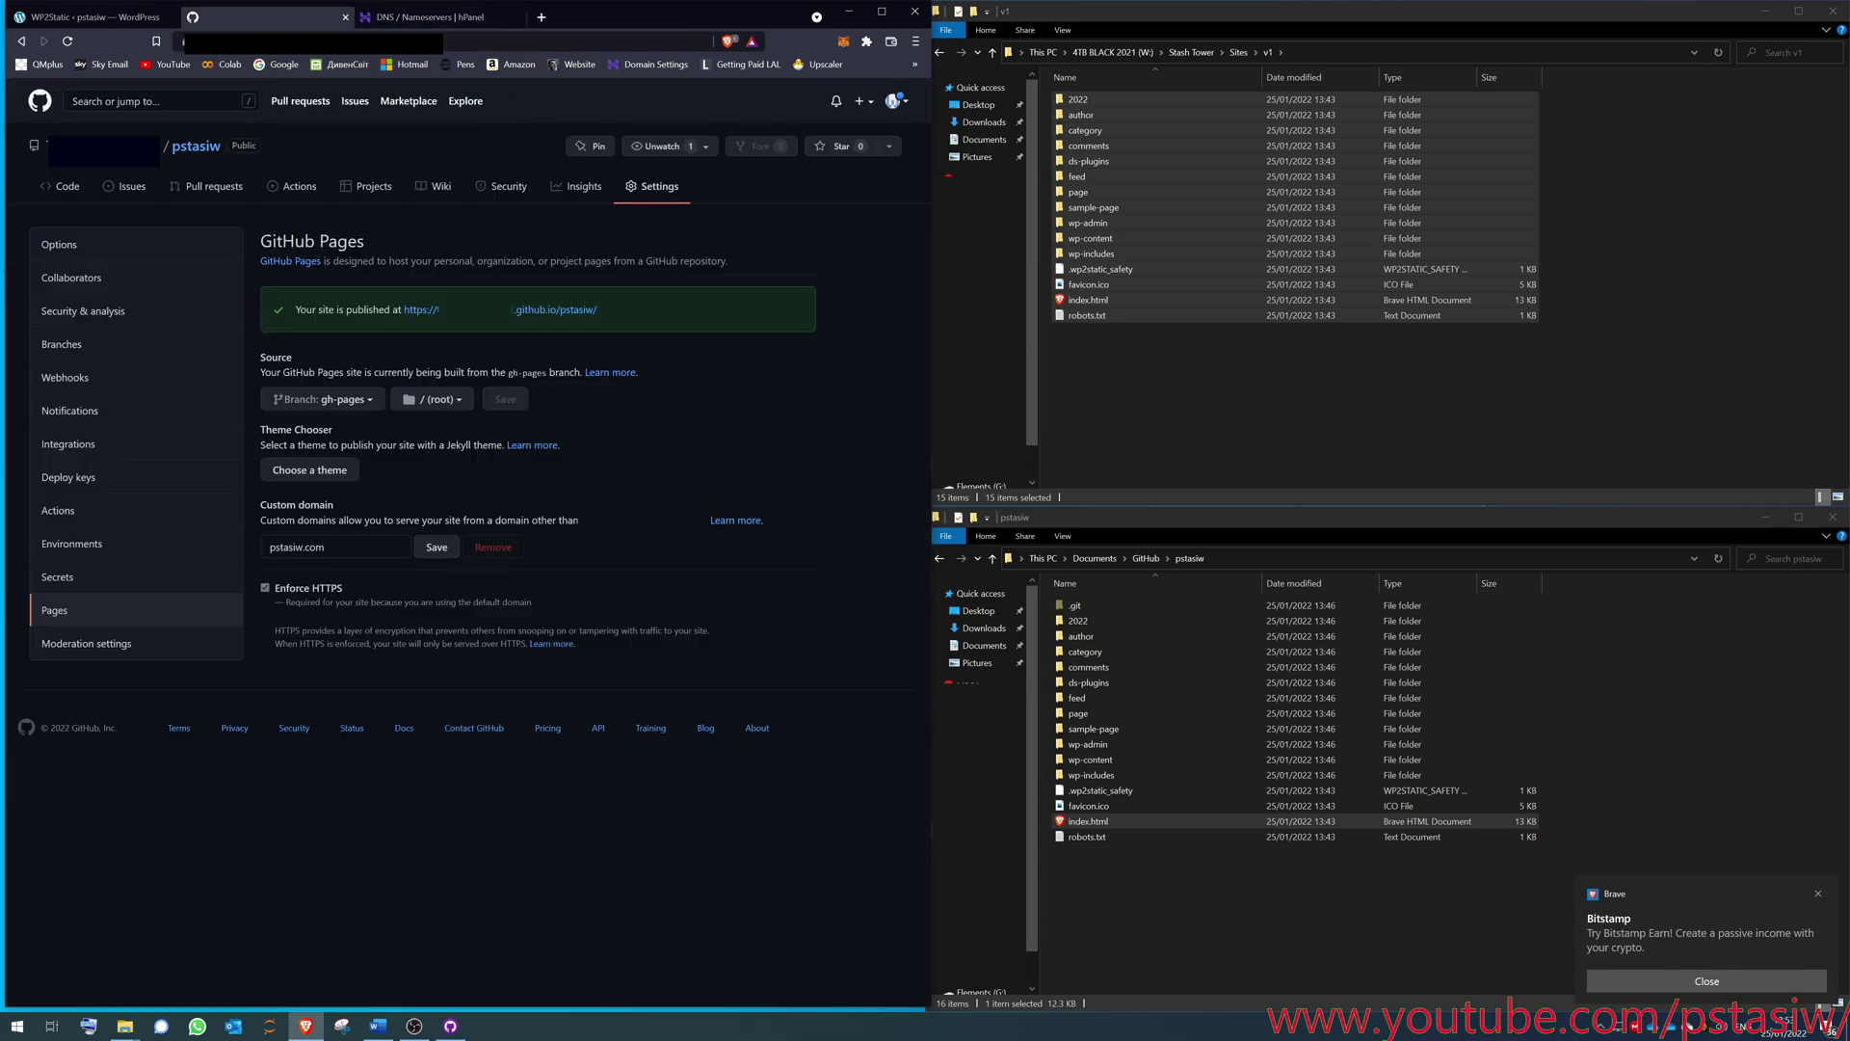
- Change WP2Static's Target Directory to W:\Stash Tower\Sites\v2 and select all files in the v1 folder
left_click(96, 17)
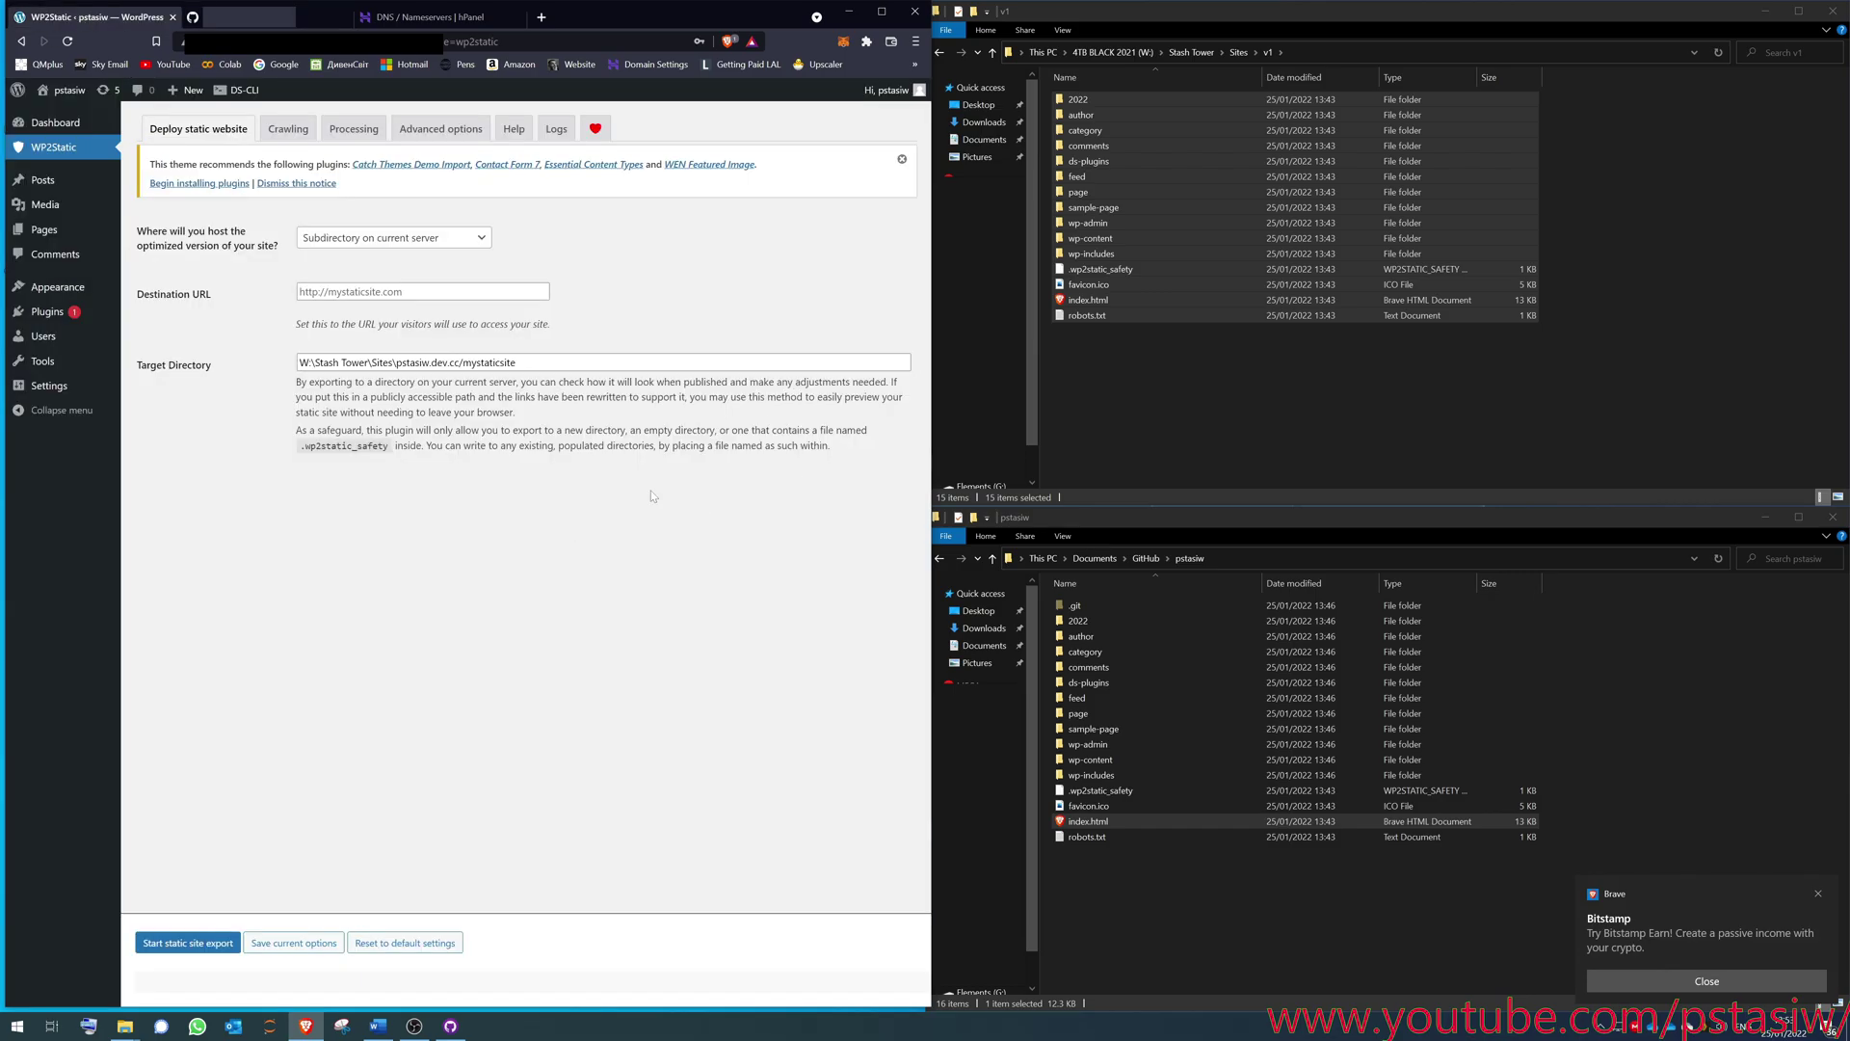
left_click(318, 291)
left_click_drag(518, 362, 396, 363)
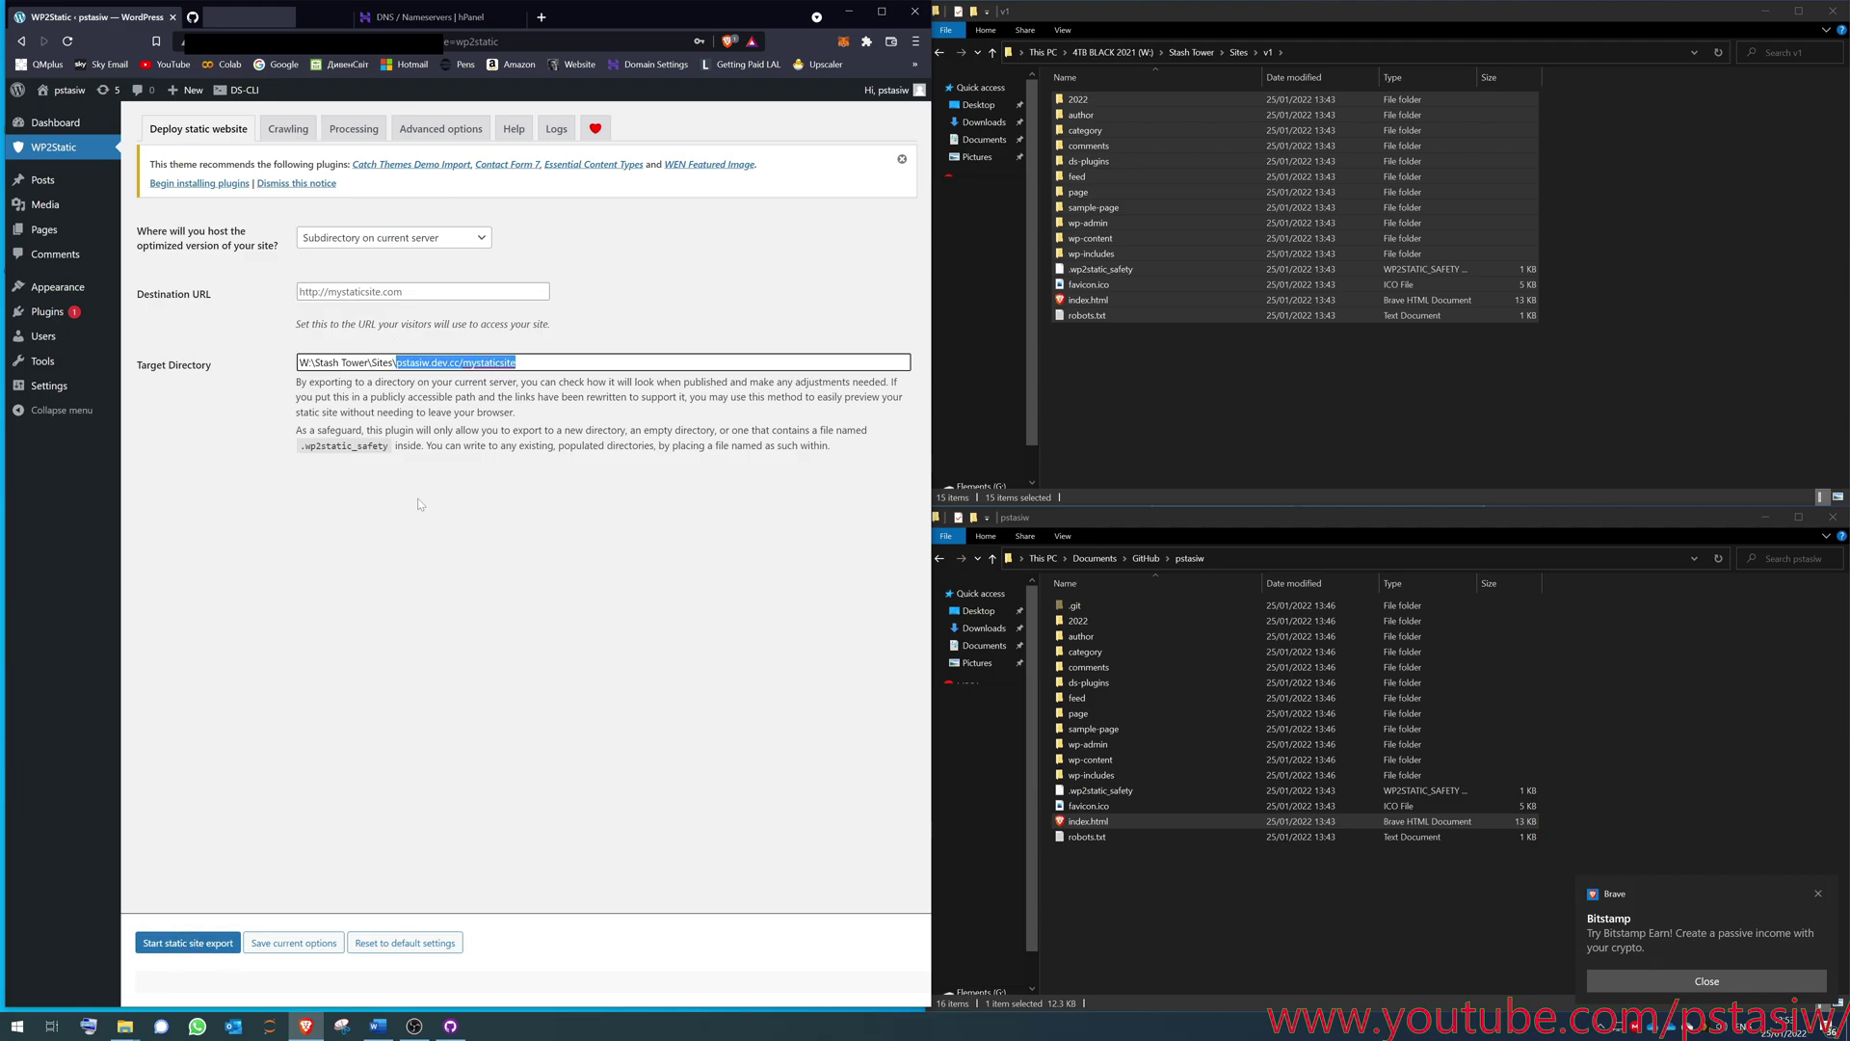
type("v2")
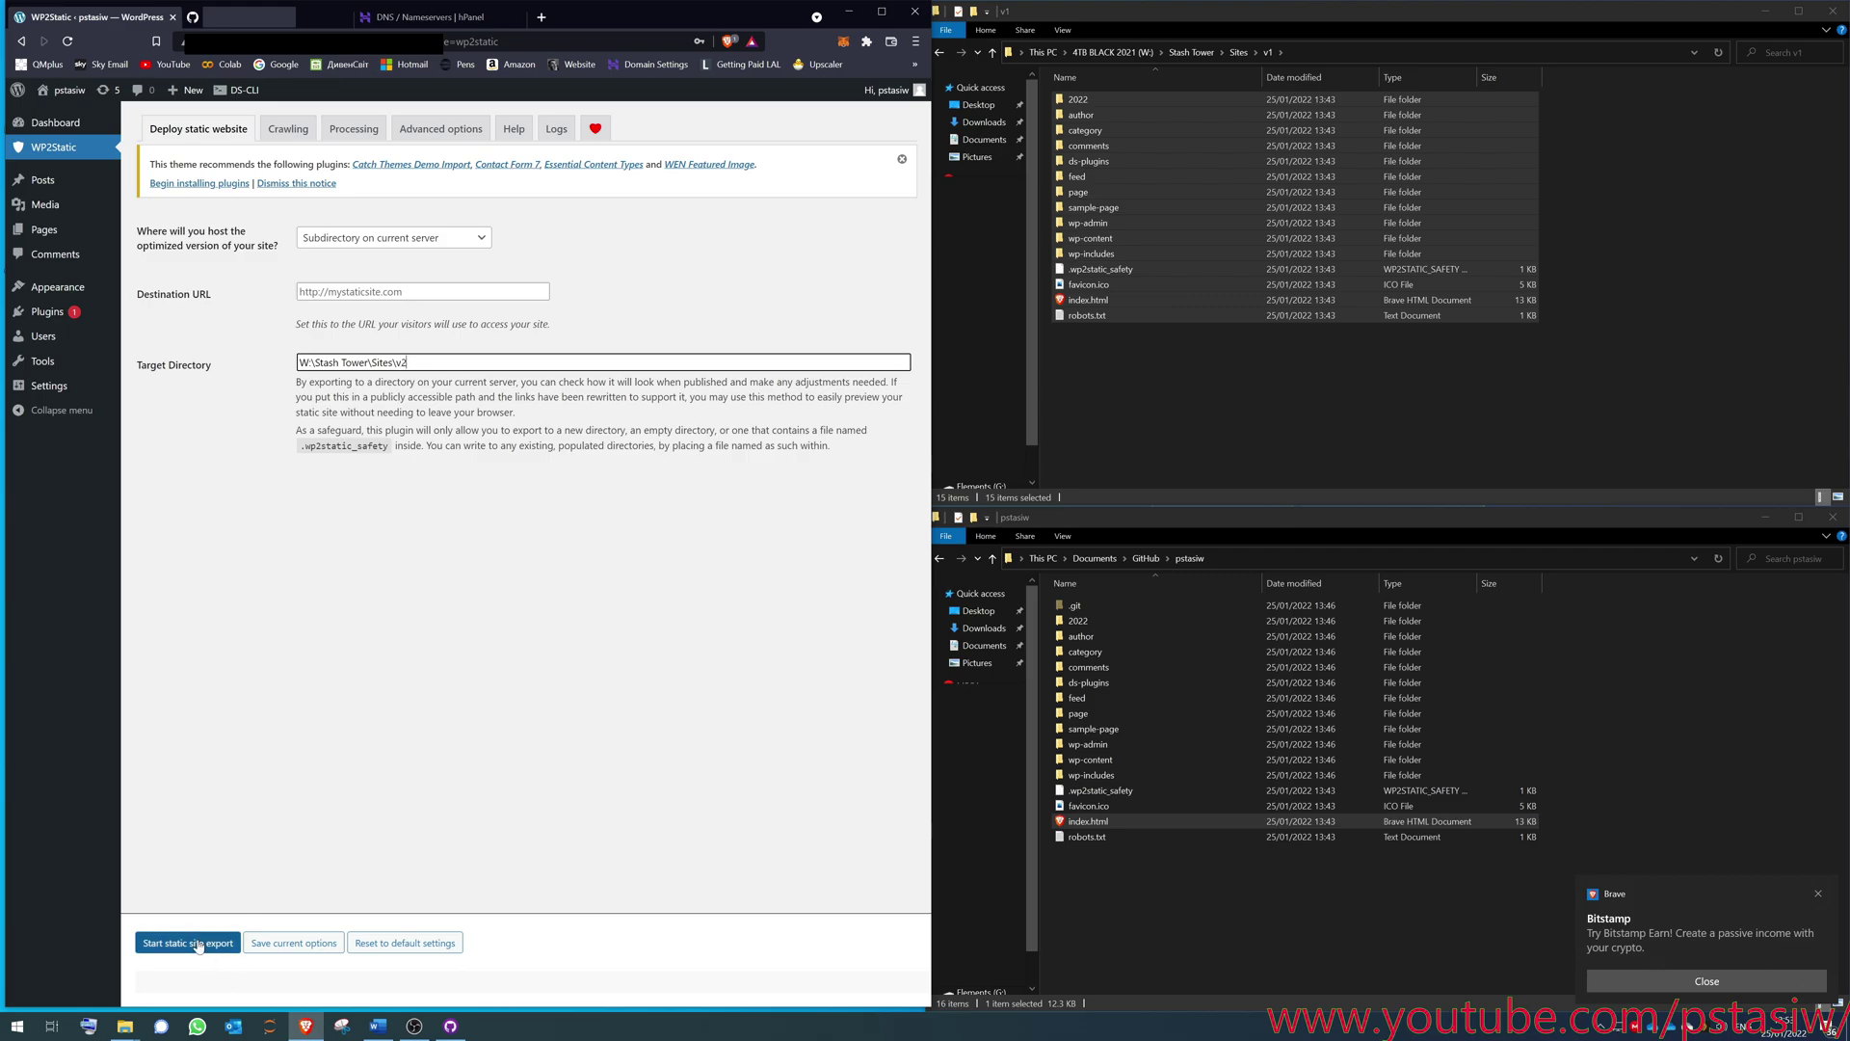
left_click(1116, 280)
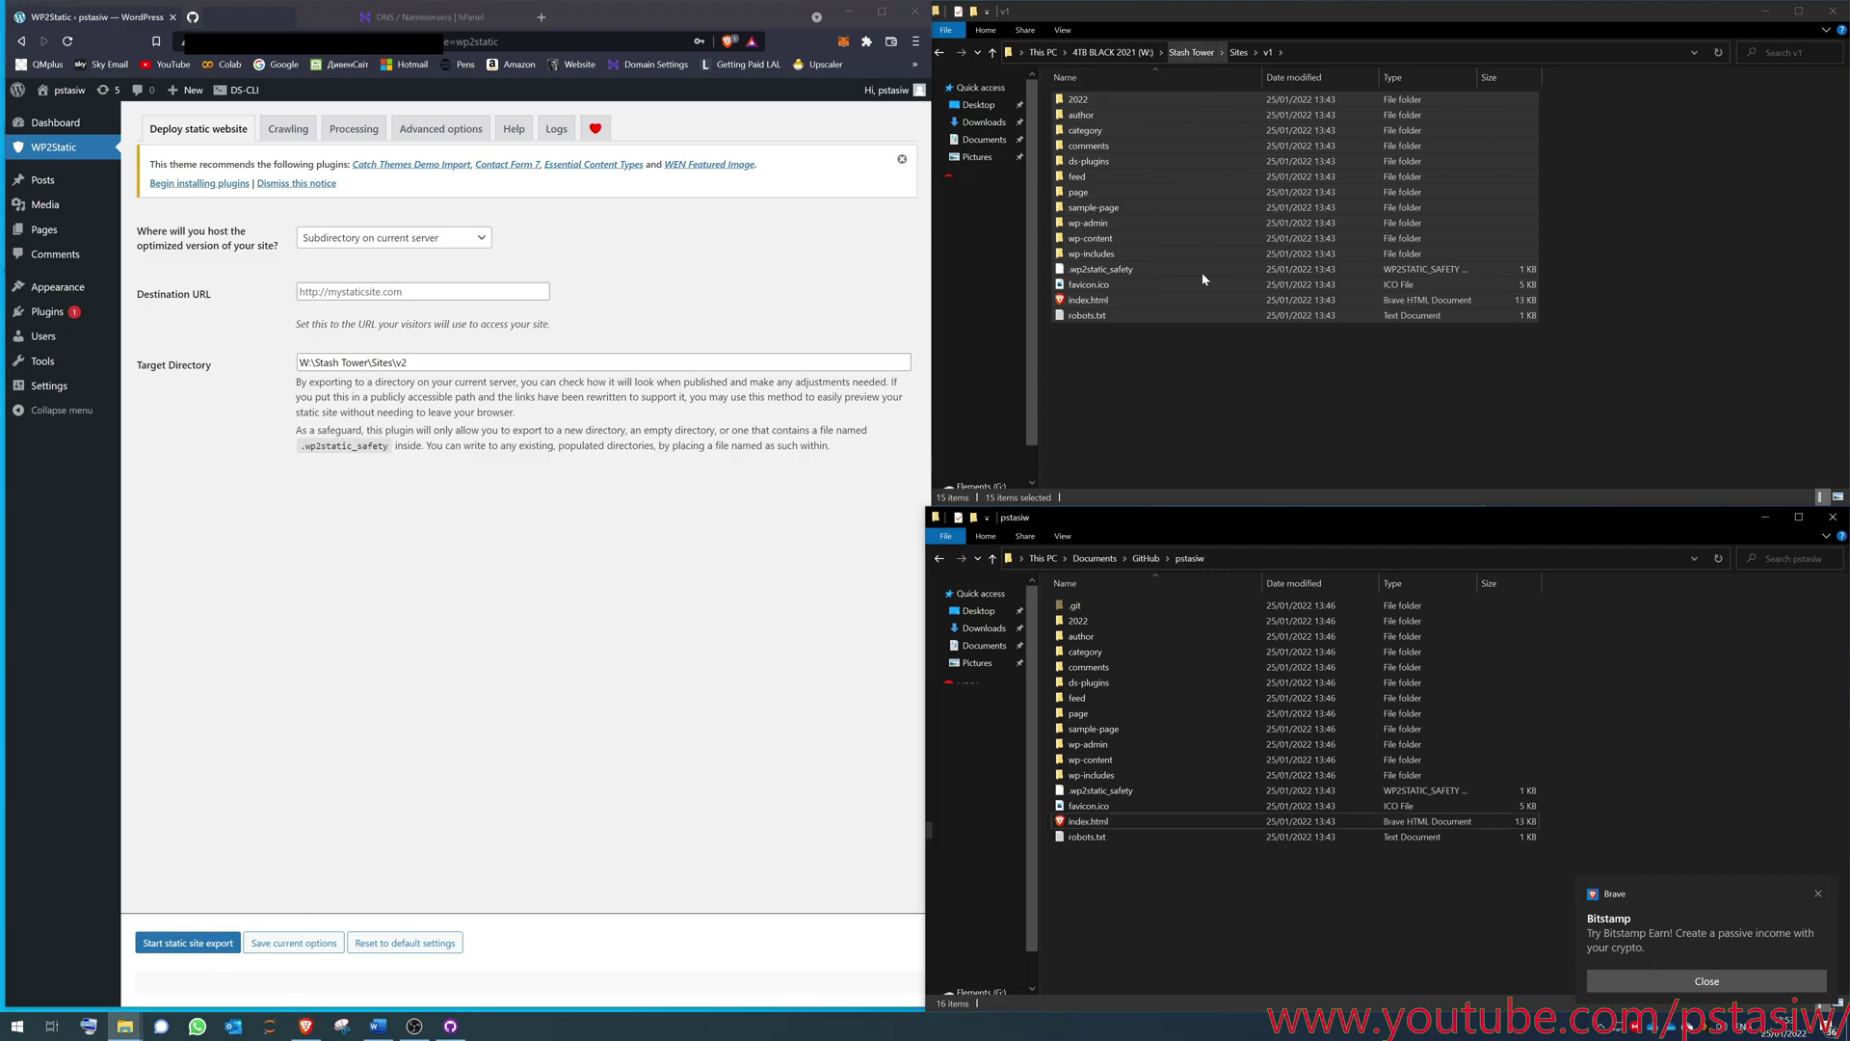
left_click(575, 517)
left_click(627, 362)
key("ctrl+a")
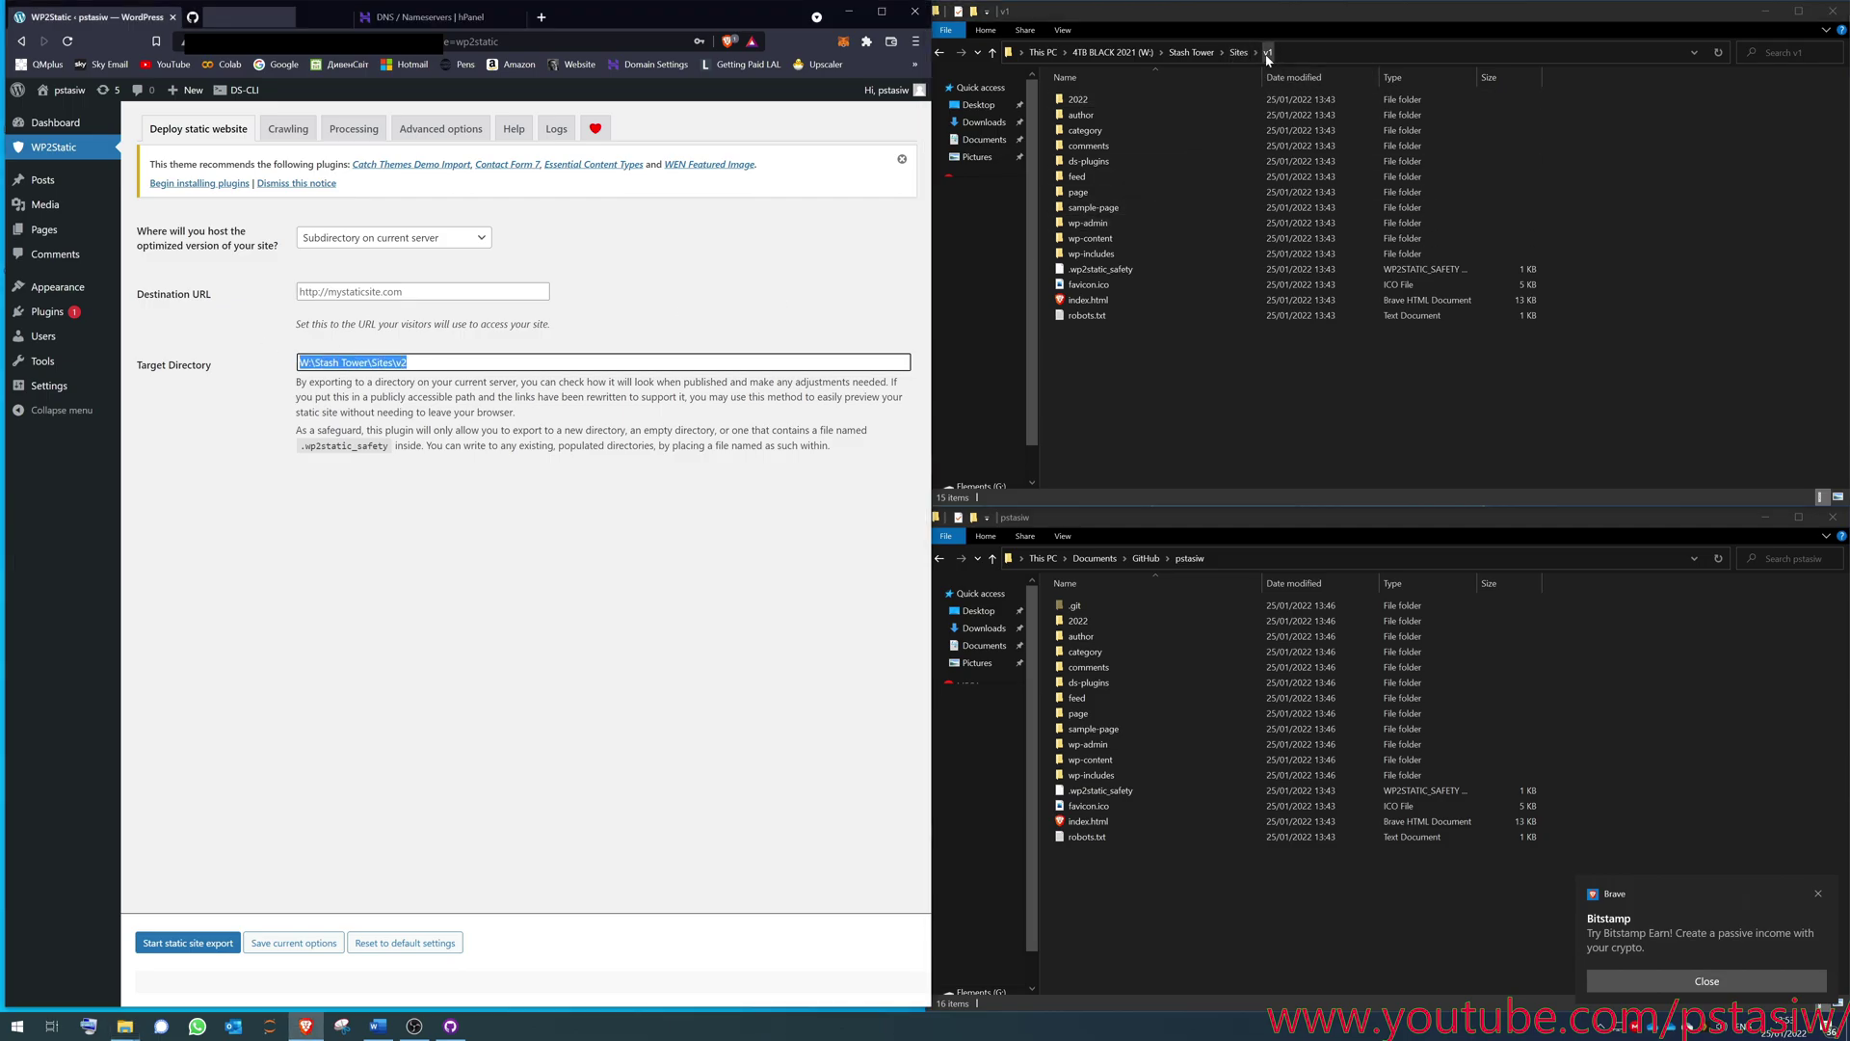
left_click_drag(1267, 435, 1113, 96)
left_click(1152, 865)
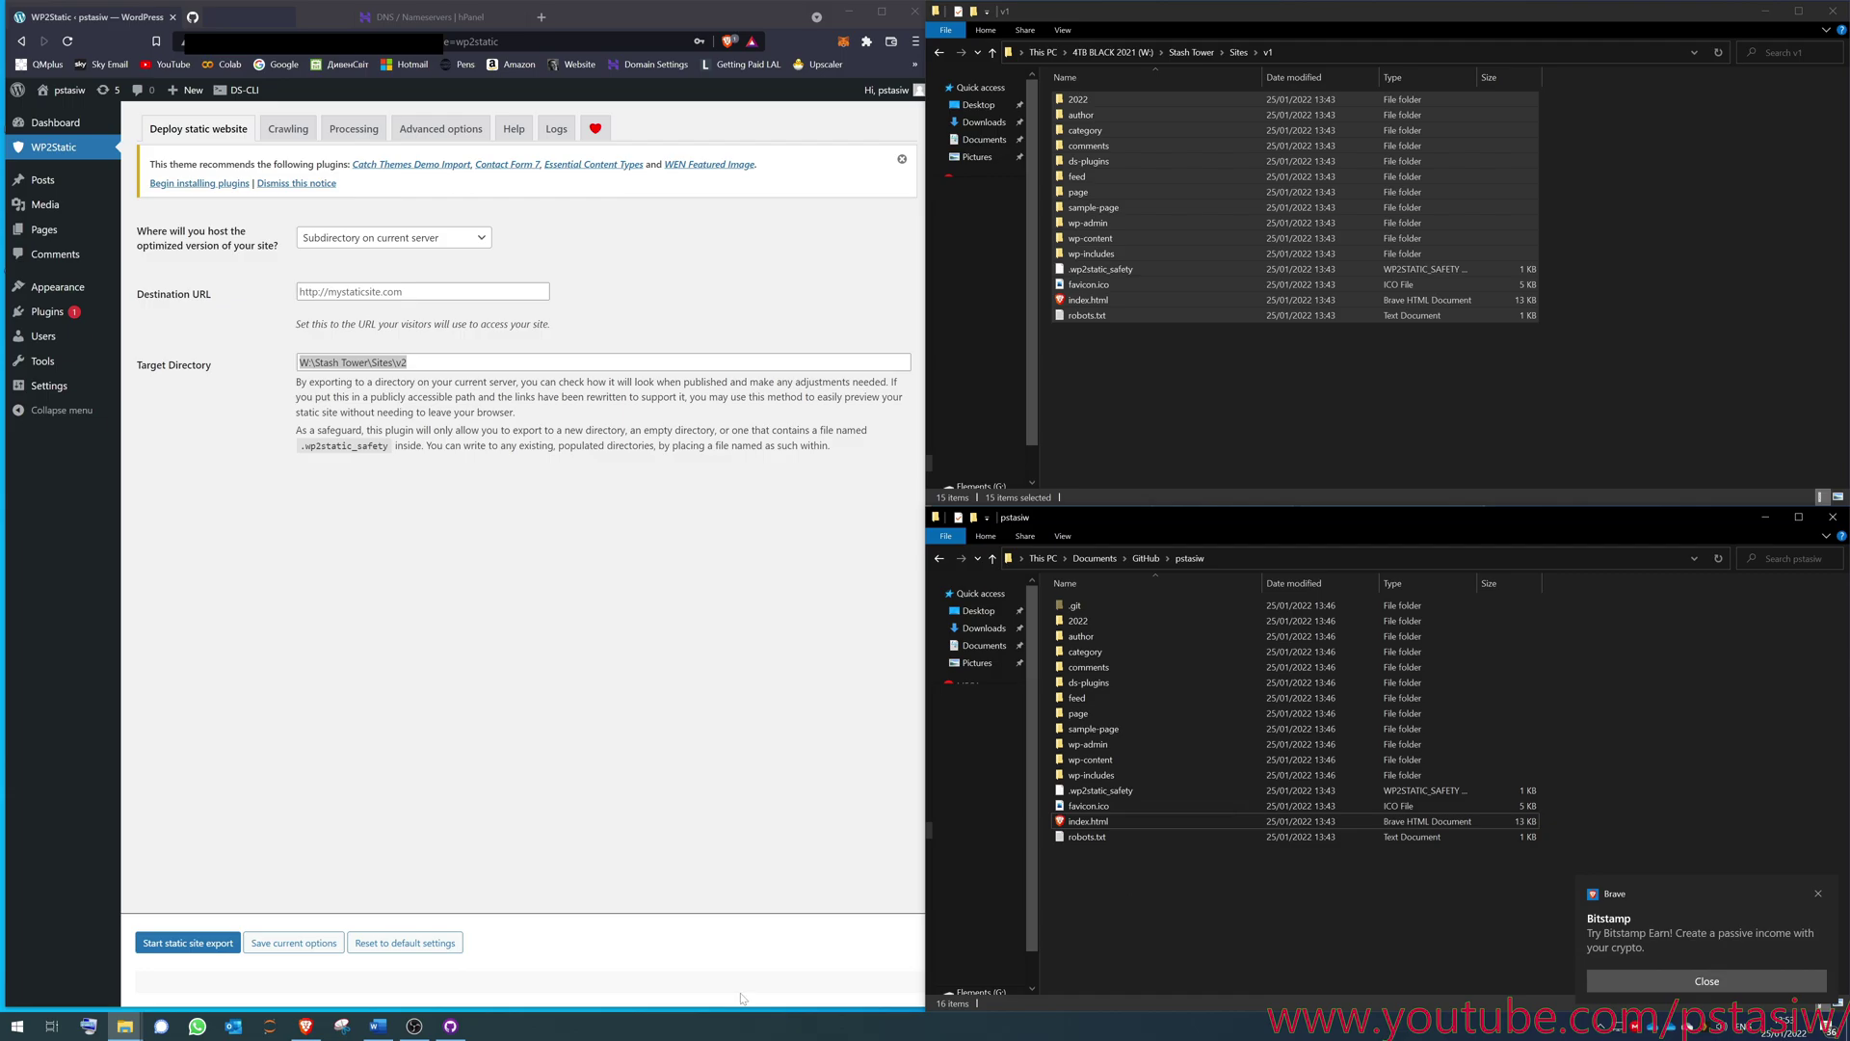
left_click(450, 1025)
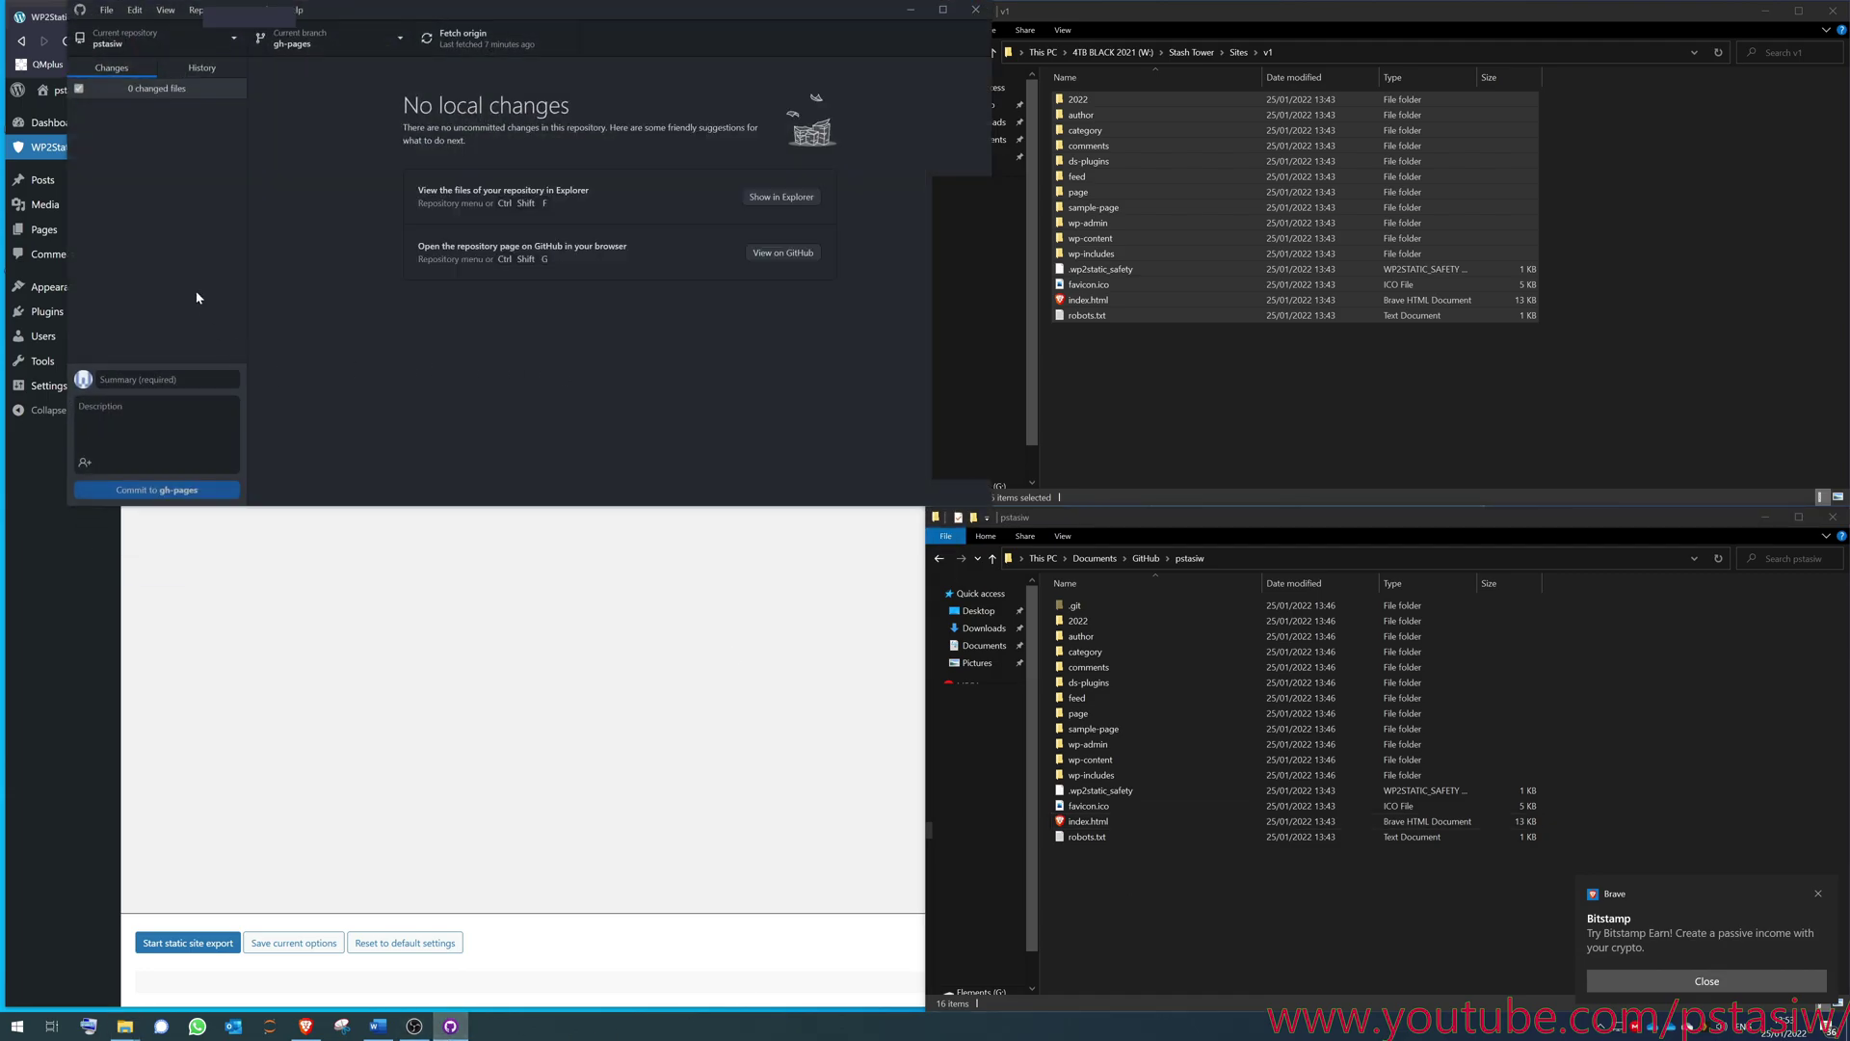
left_click(144, 379)
type("v3")
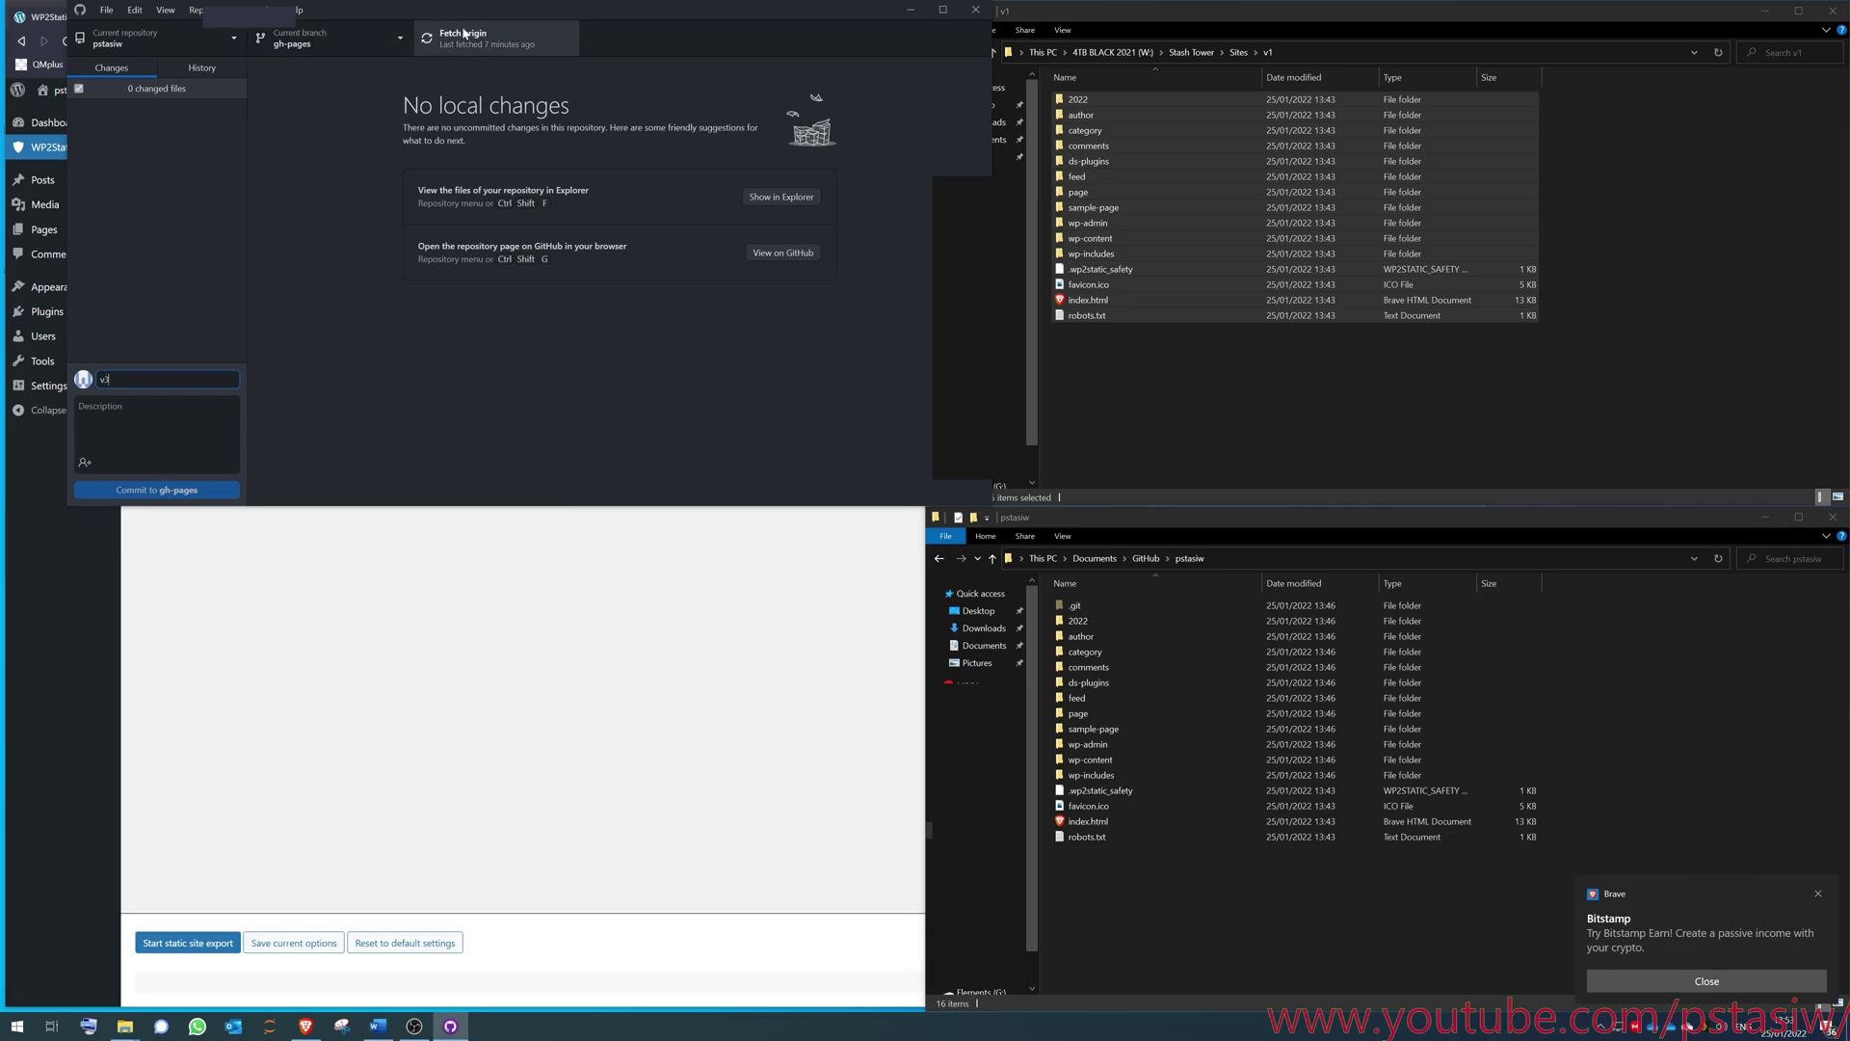
left_click(913, 11)
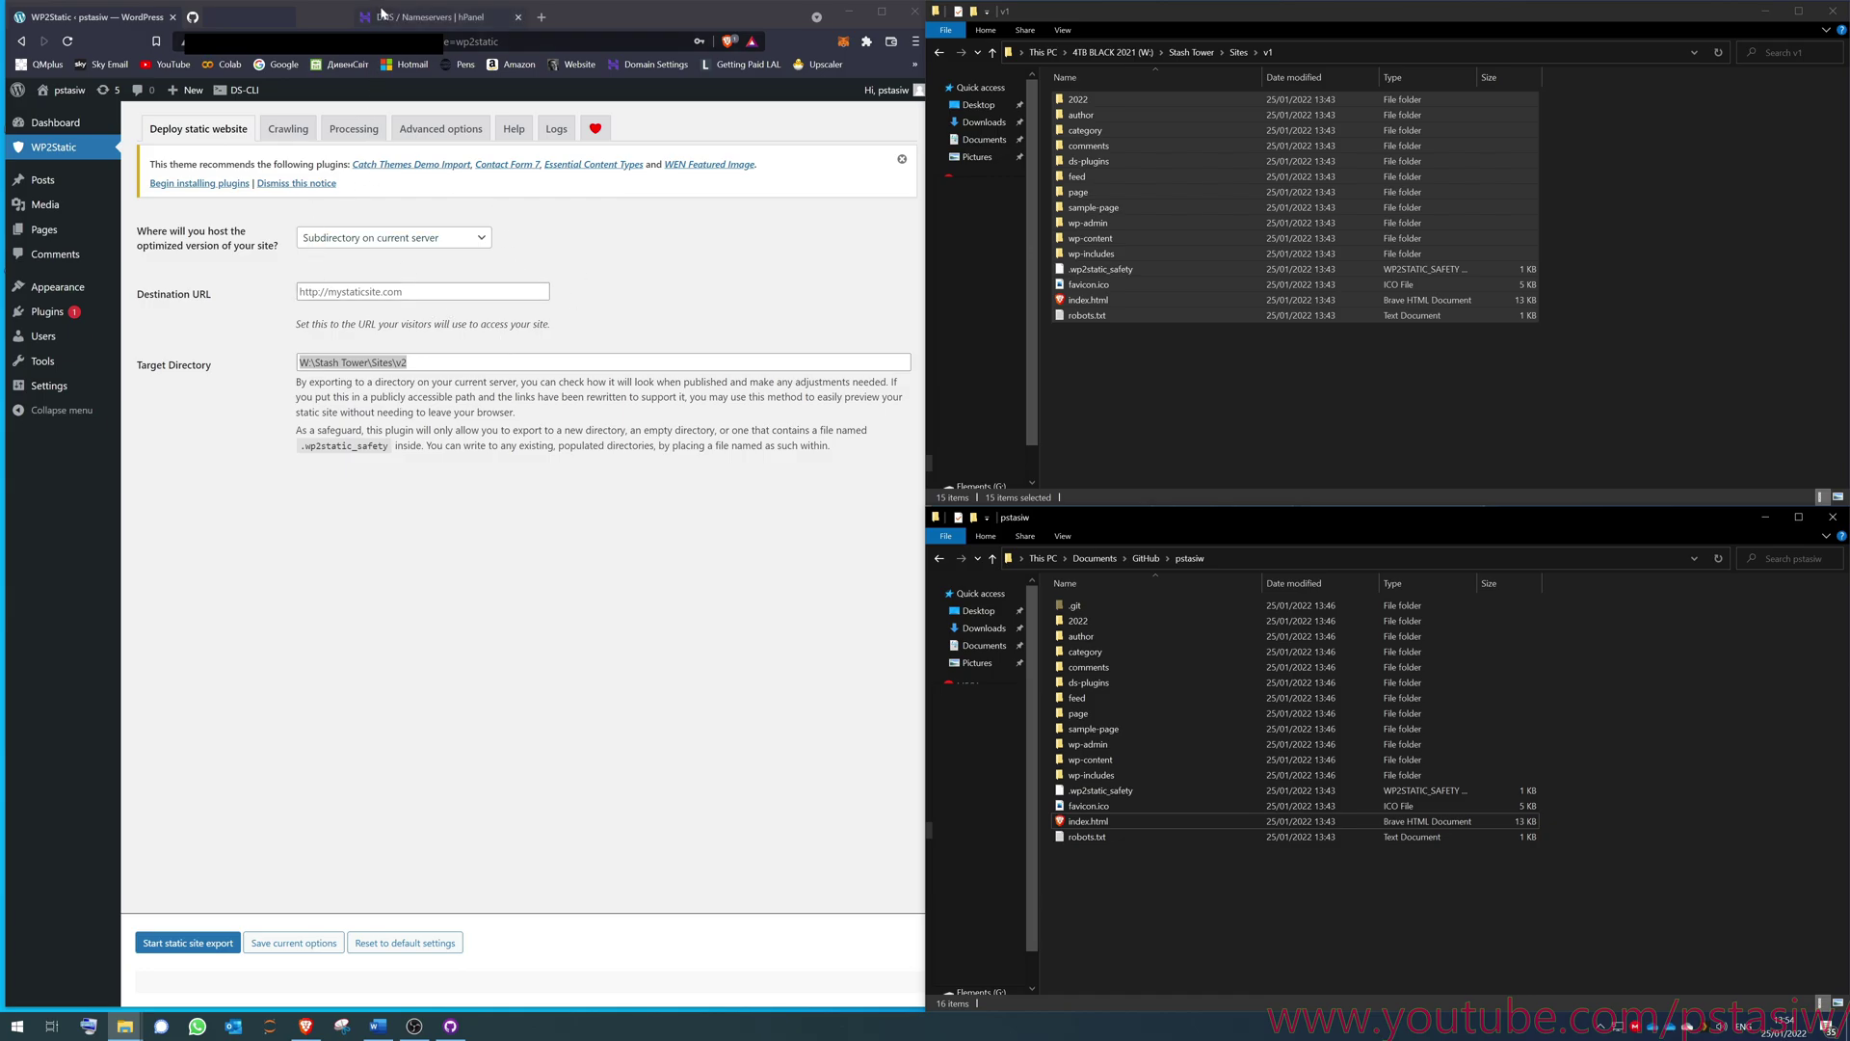
- Review the Hostinger DNS A records, then return to GitHub's Pages settings
left_click(404, 19)
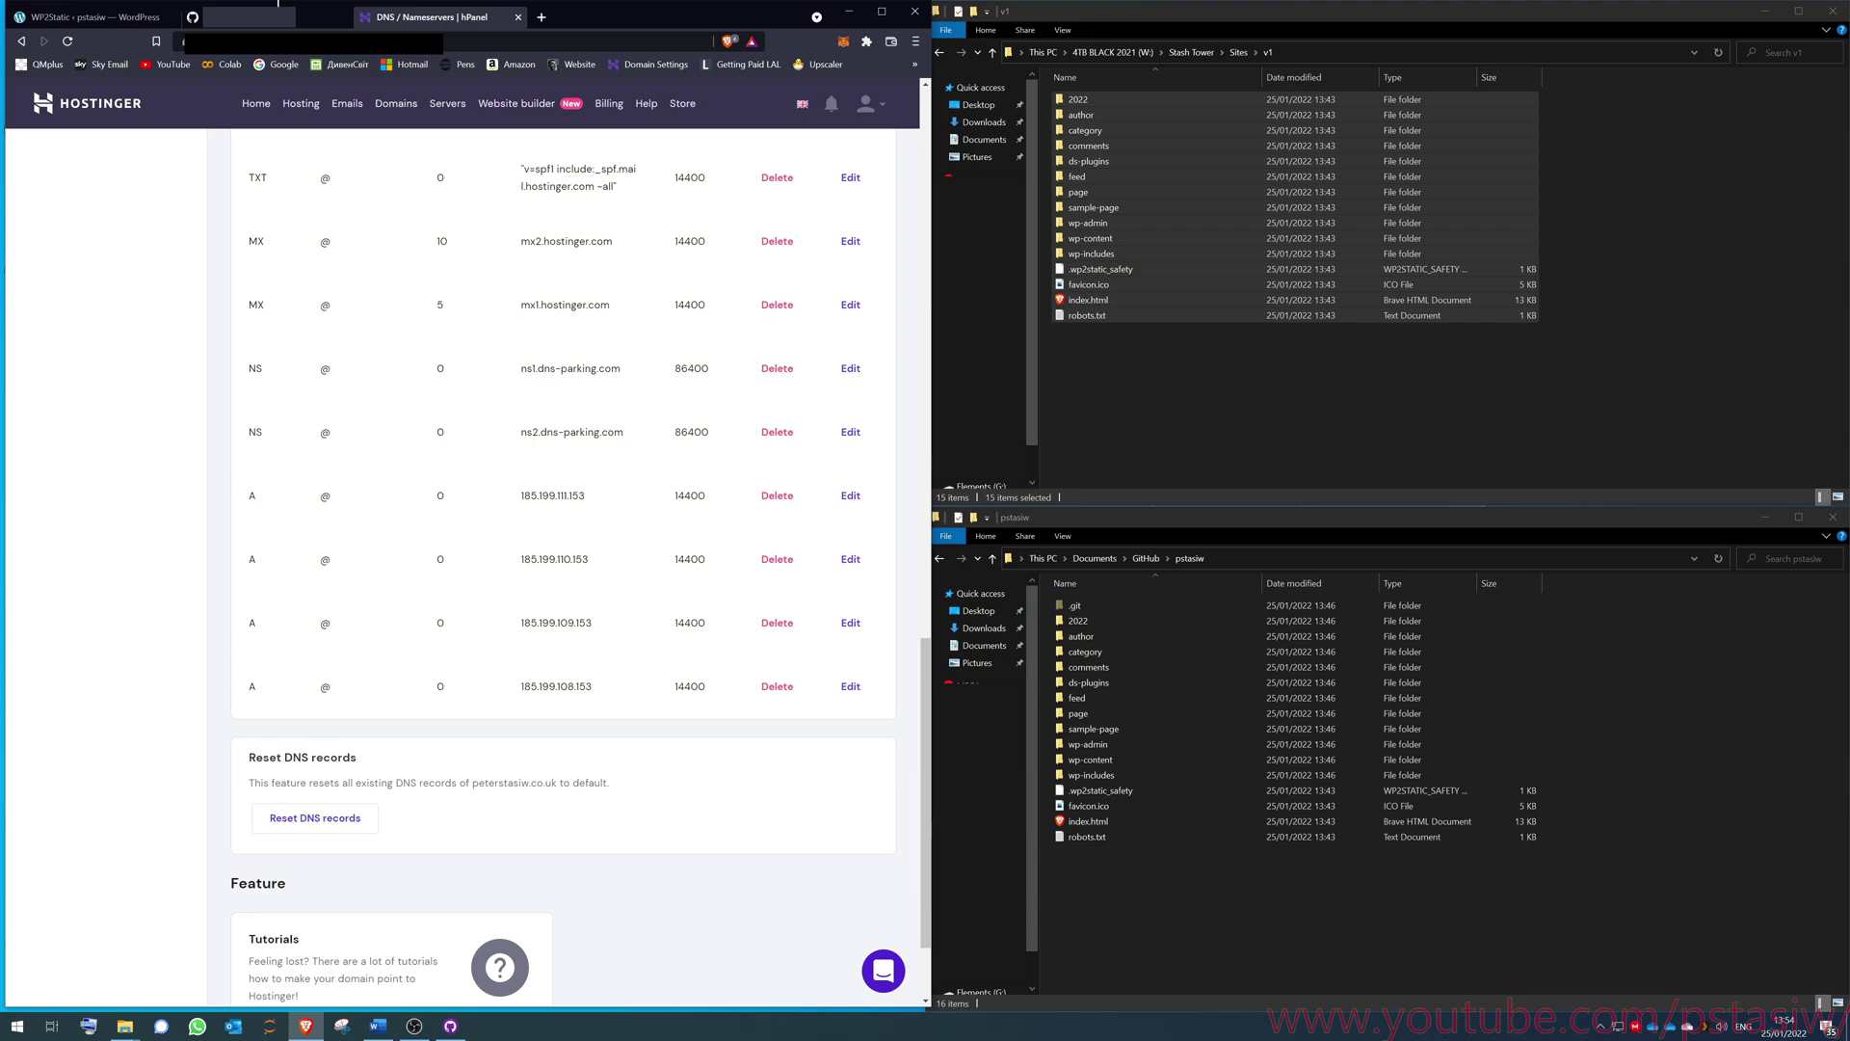
left_click(275, 16)
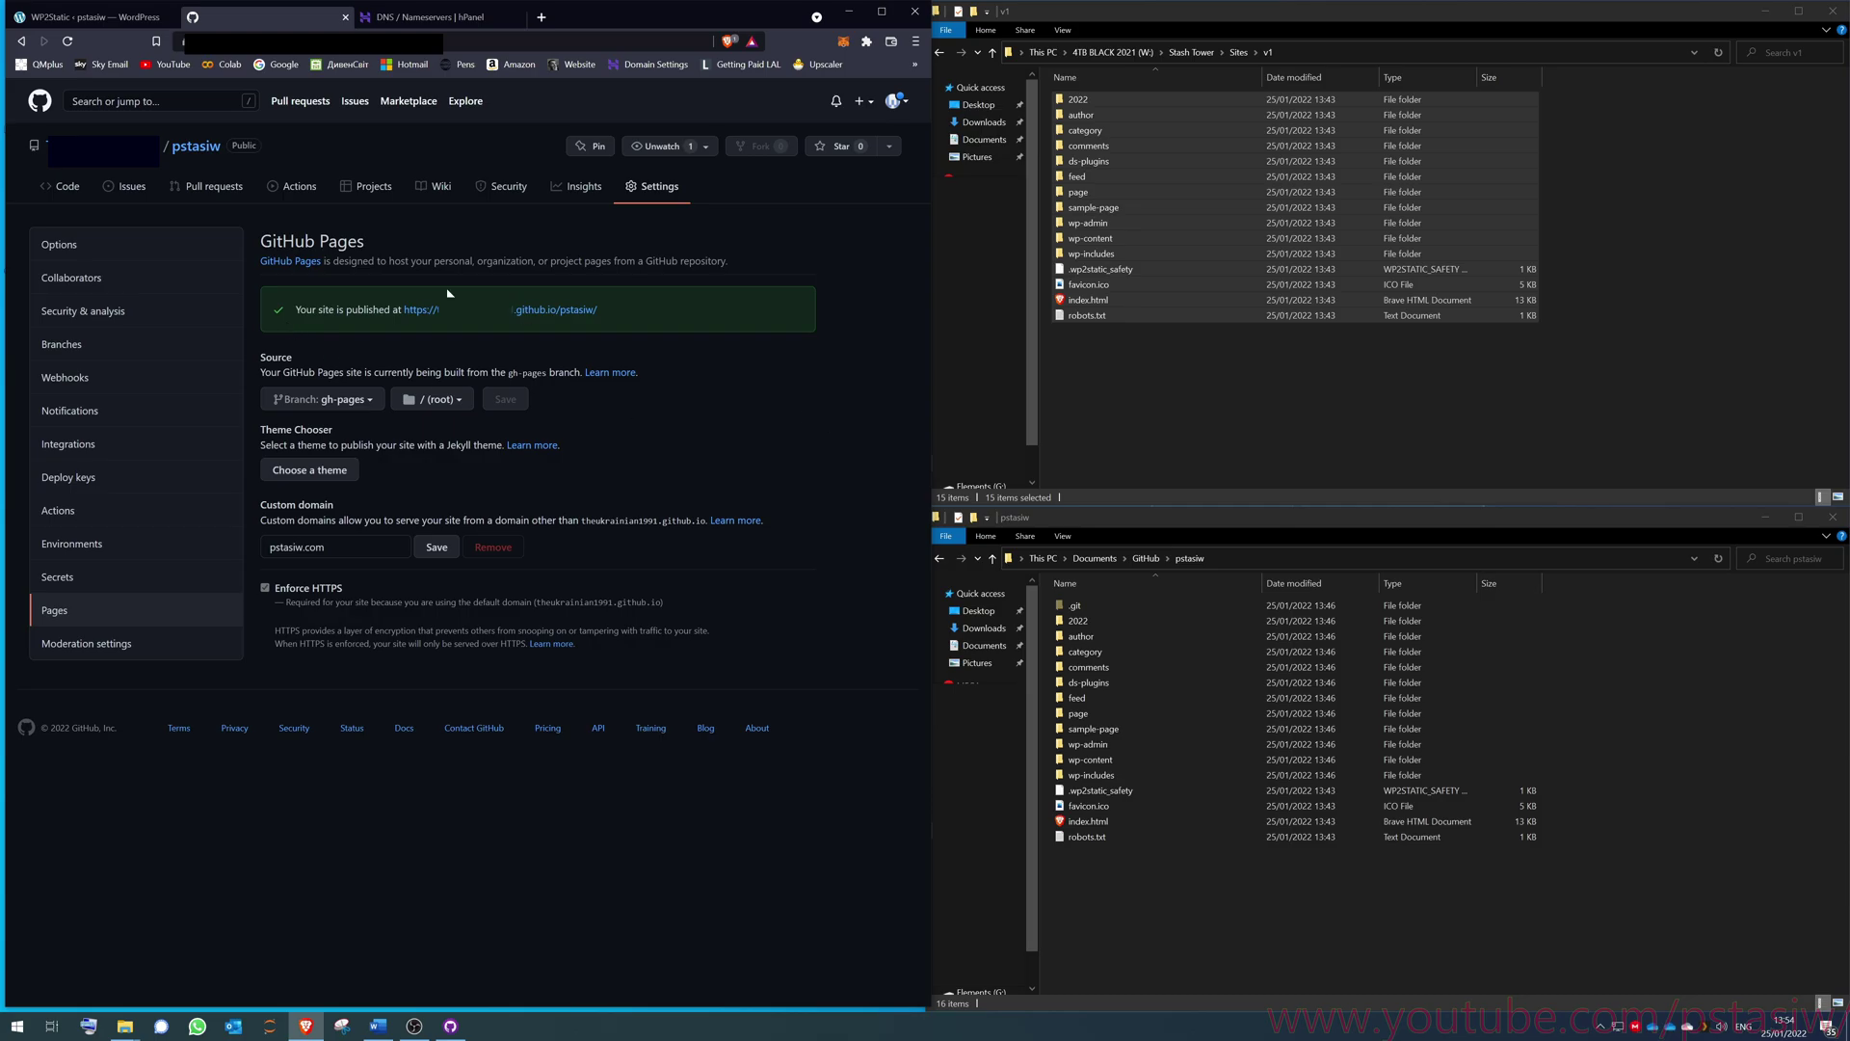
- Open the published 'My youtube site' in a new tab, scroll through it, and return to settings
middle_click(525, 310)
left_click(441, 18)
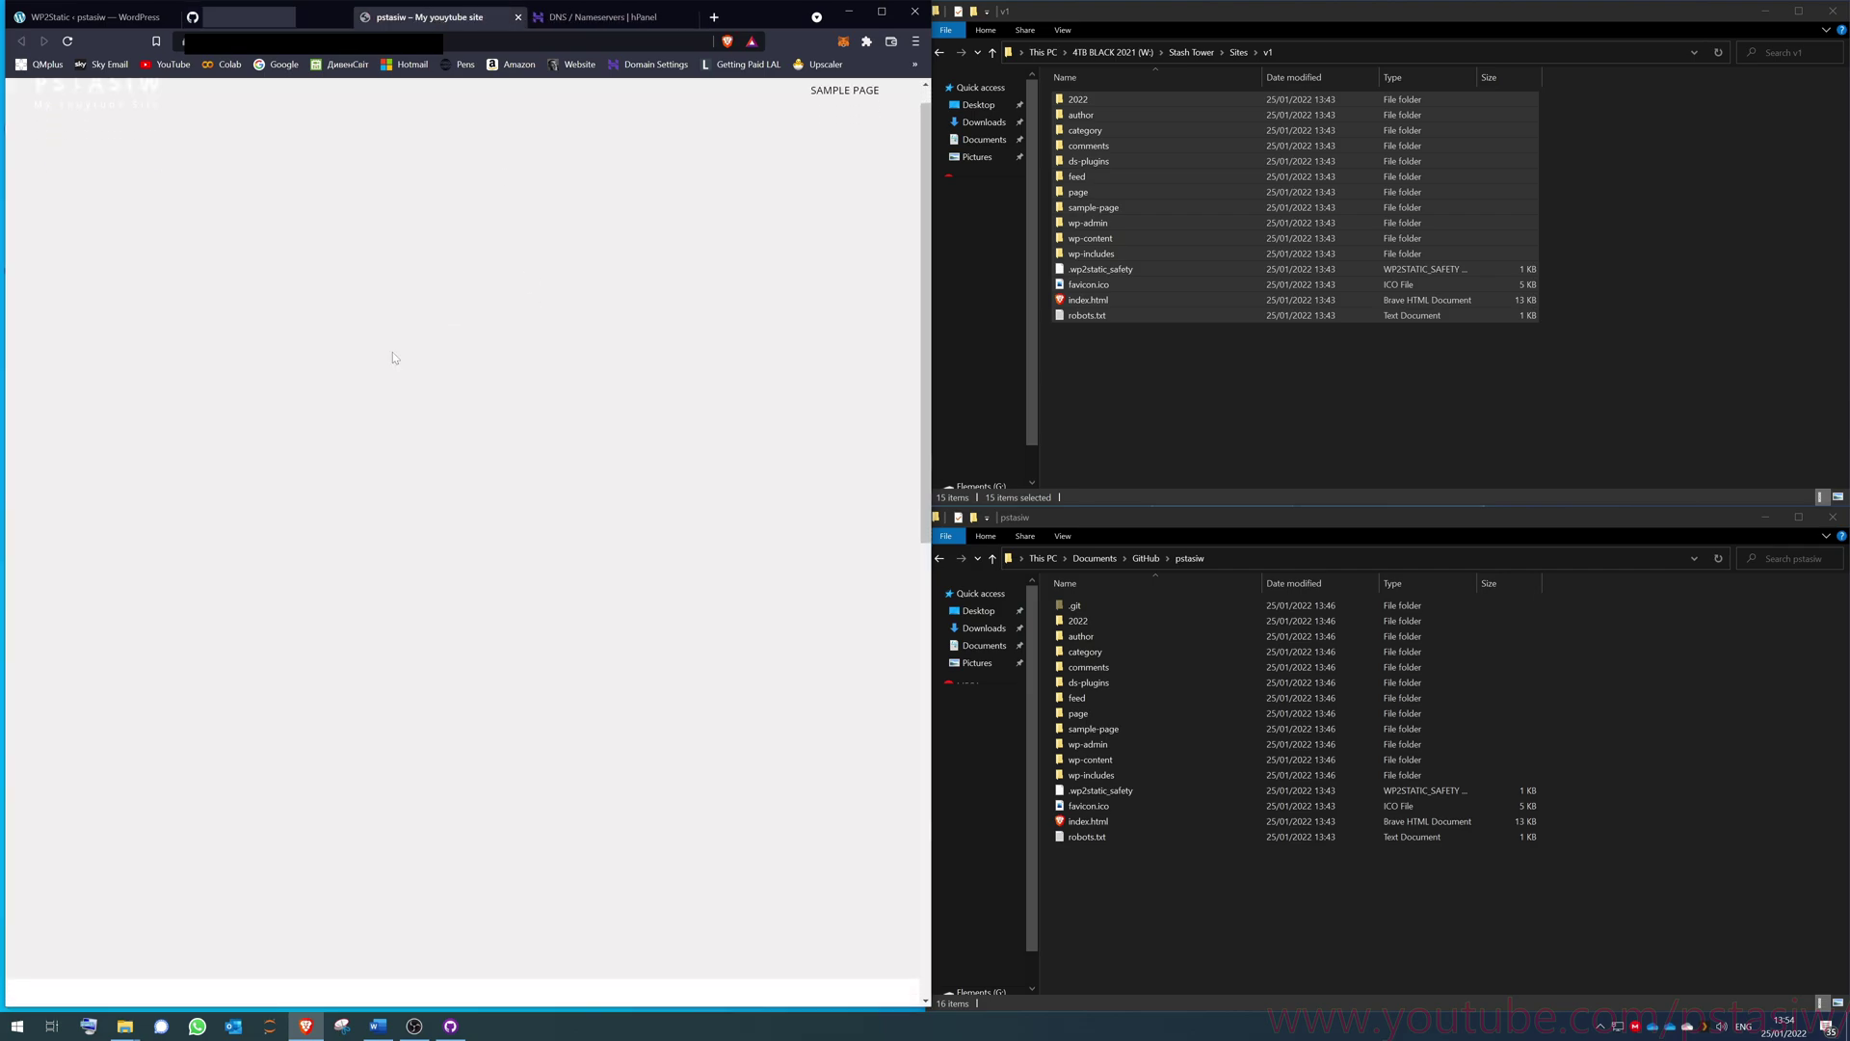
scroll(391, 350, "down", 8)
scroll(385, 299, "up", 3)
scroll(383, 320, "up", 5)
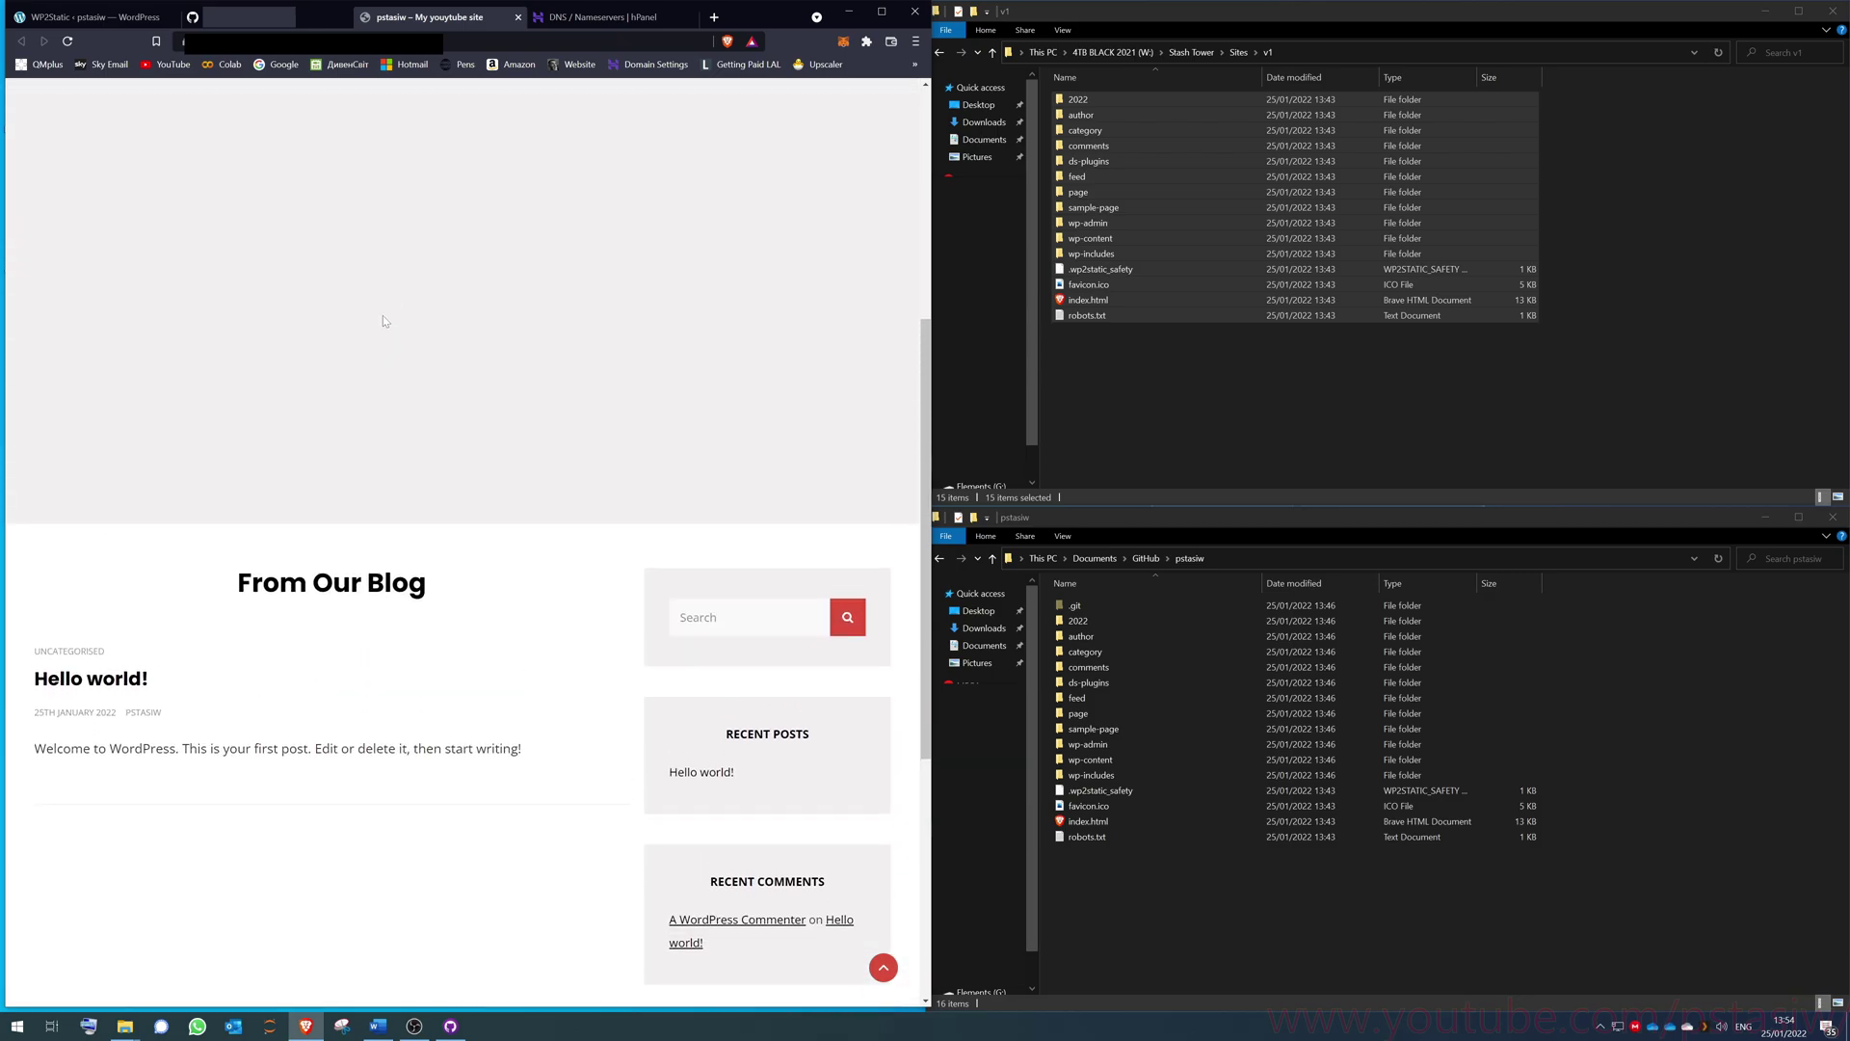
left_click(241, 18)
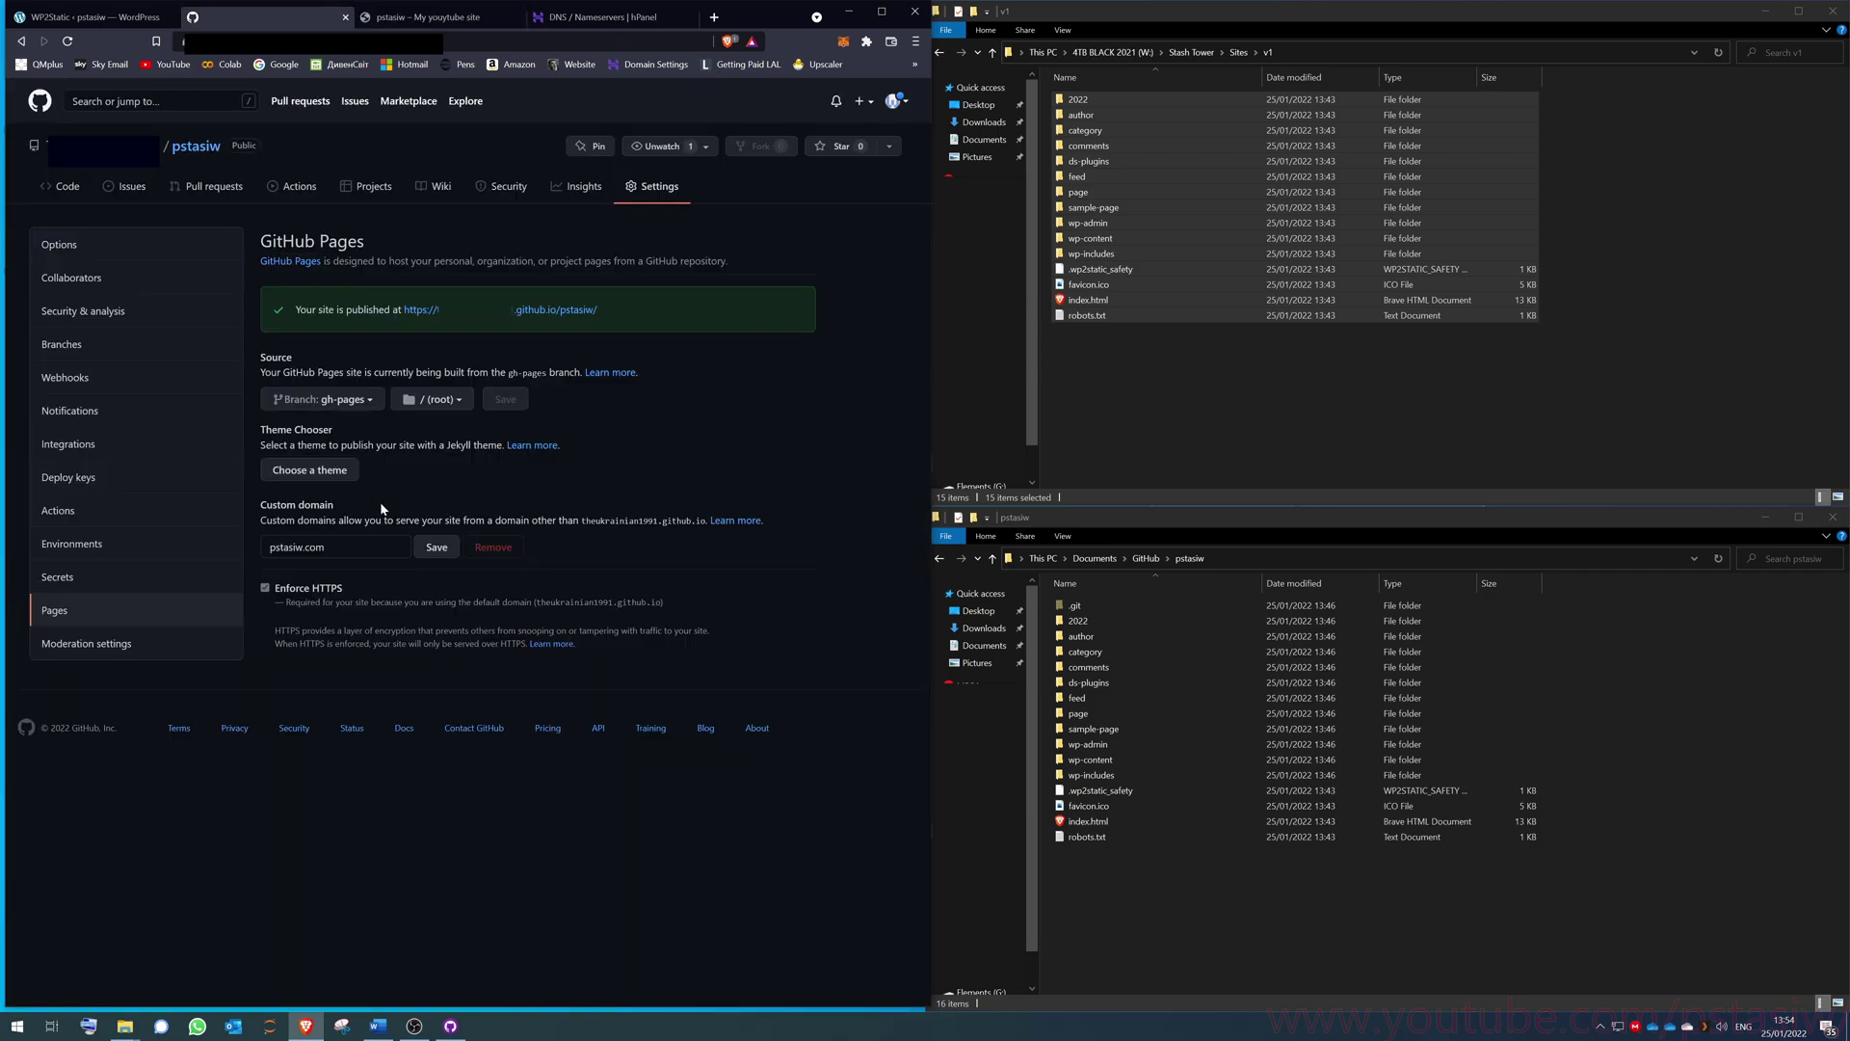